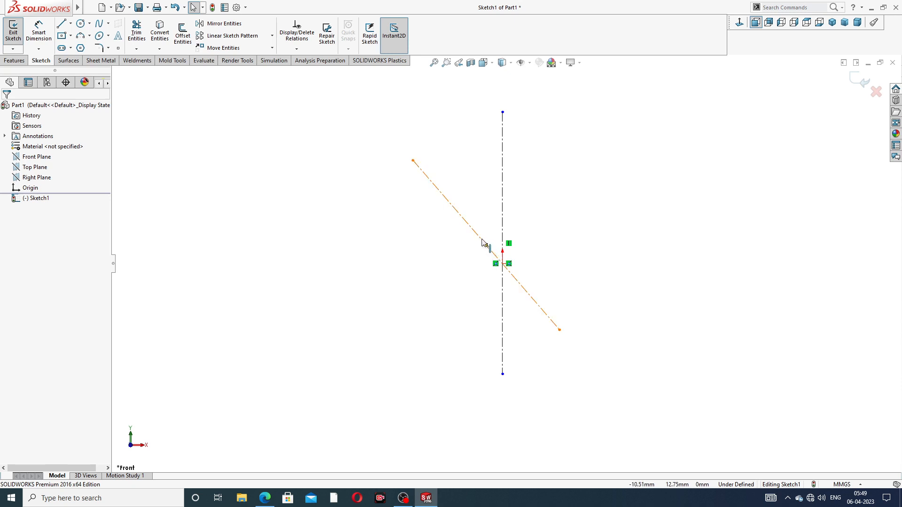
Make the origin the midpoint of the slanted centerline and shorten the line slightly from its lower end.
click(475, 234)
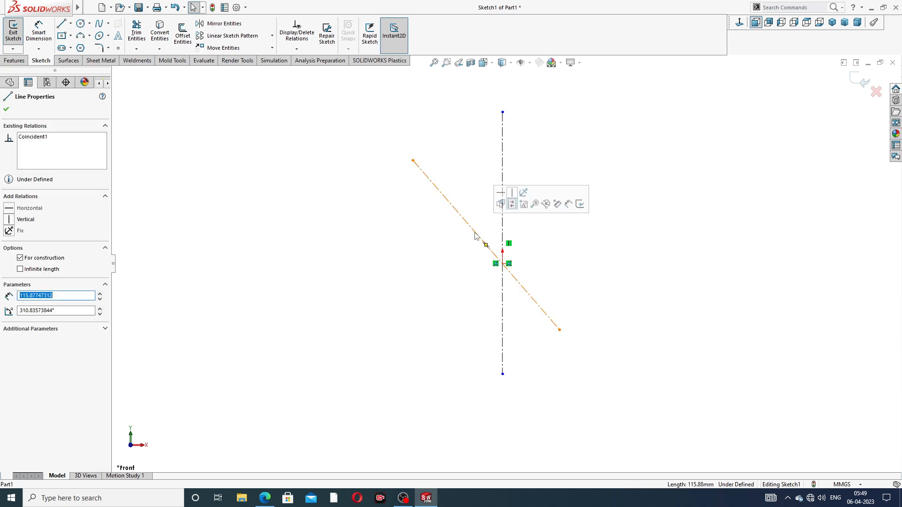
ctrl+click(503, 265)
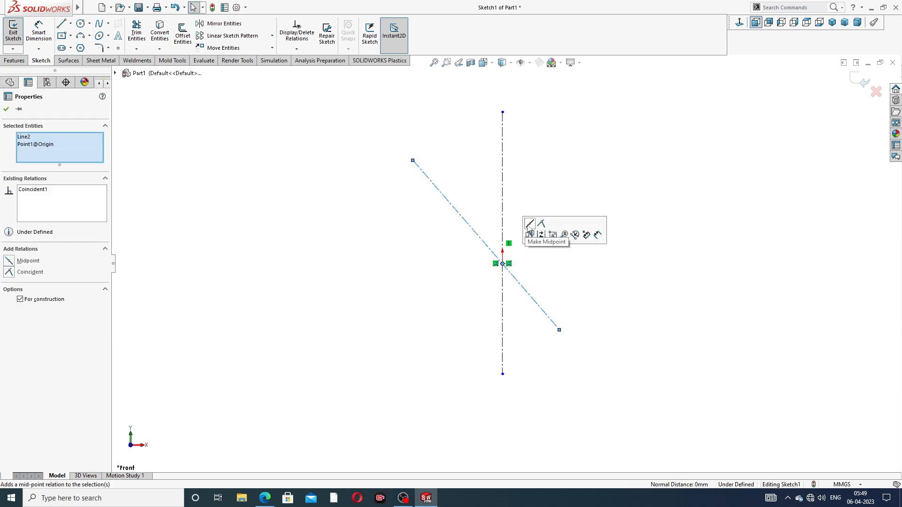
click(529, 224)
click(573, 195)
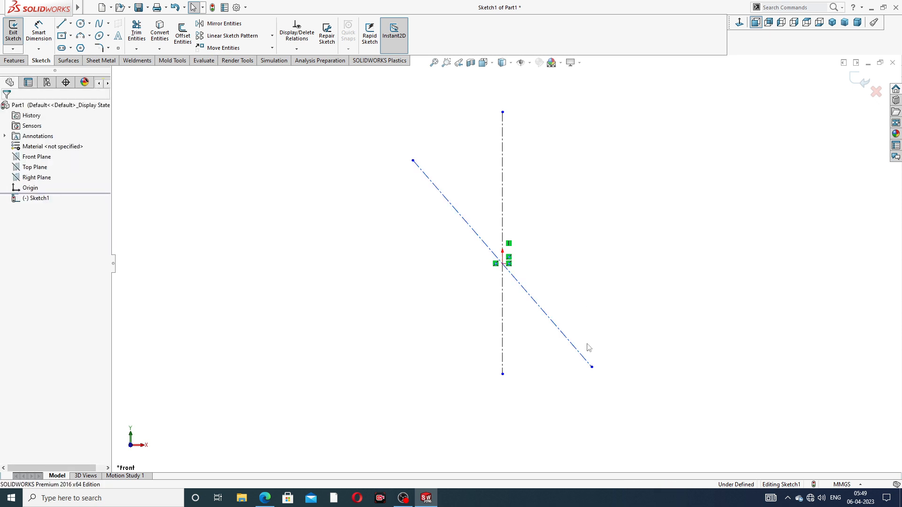
drag(591, 368, 580, 355)
click(610, 231)
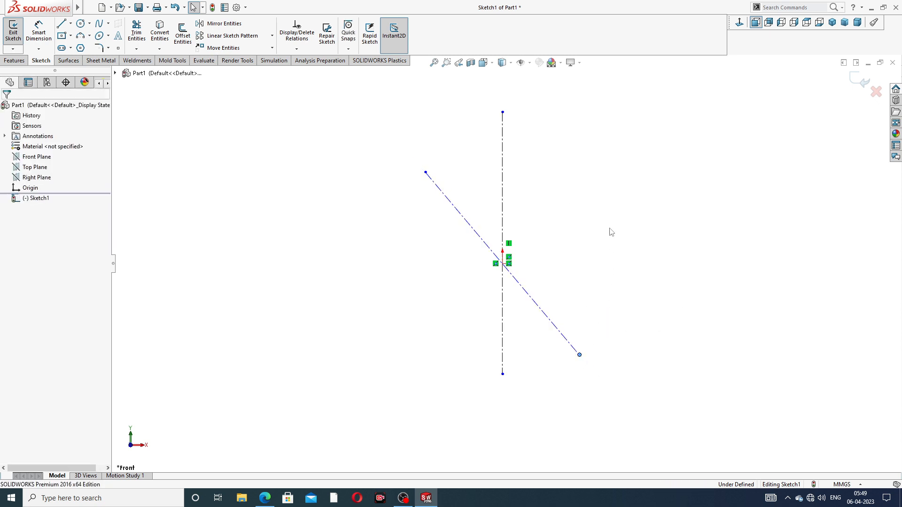
Dimension the angle between the slanted and vertical centerlines as 38 degrees.
click(39, 32)
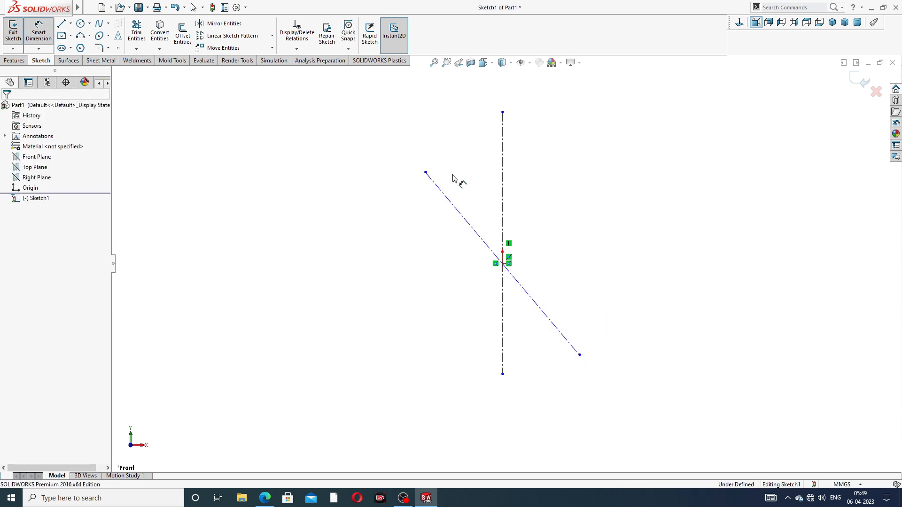
click(458, 215)
click(501, 193)
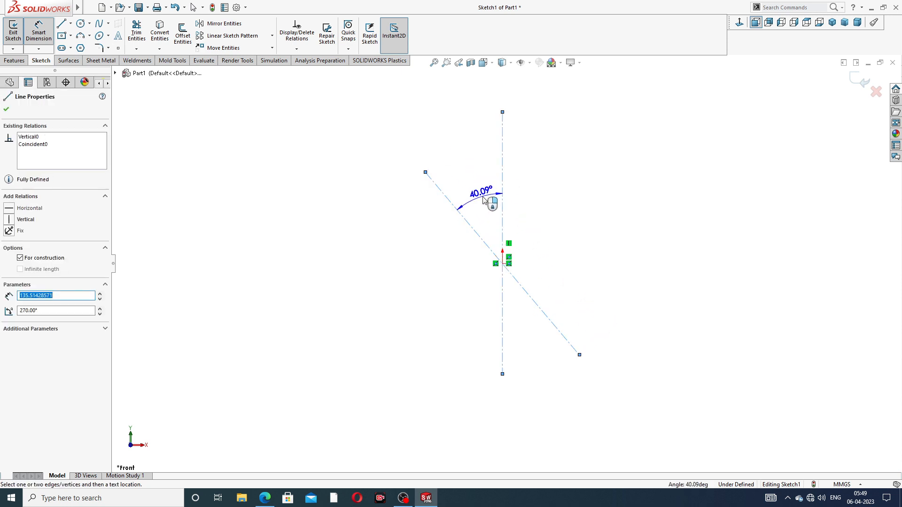
click(484, 200)
text(38)
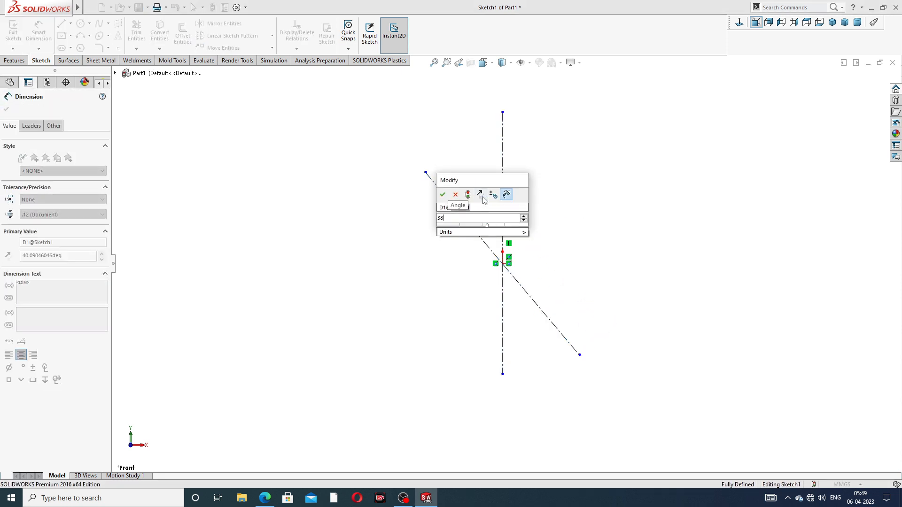
key(Return)
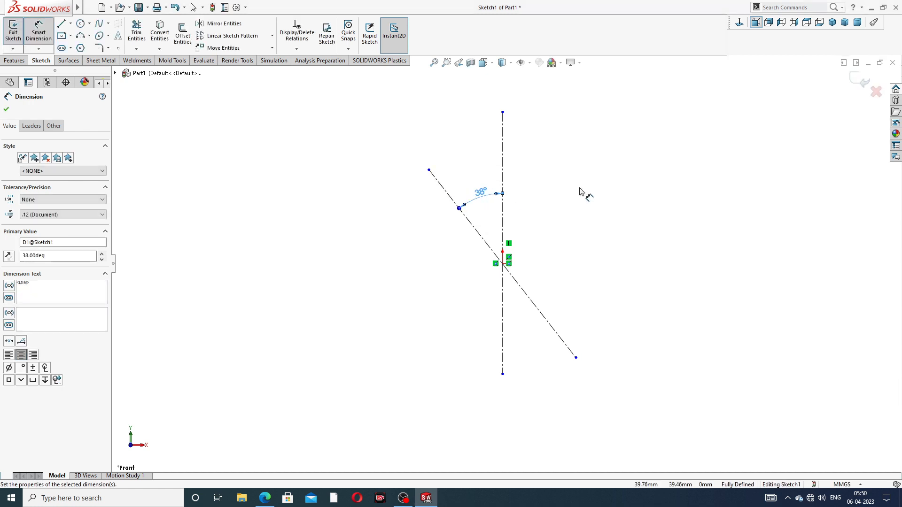
click(580, 189)
right_click(613, 159)
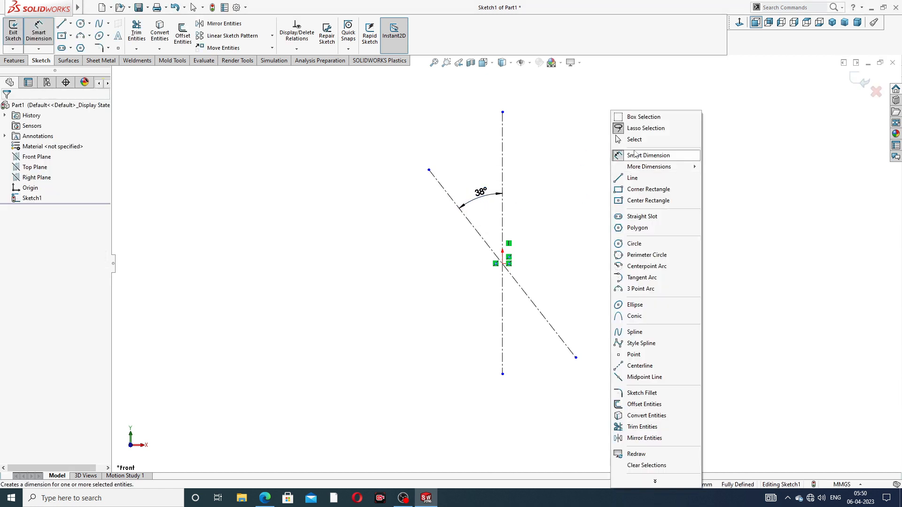
click(629, 142)
Adjust the slanted centerline's length by its endpoints, placing the lower end at about X 39.2, Y -50.1 mm.
drag(429, 171, 414, 151)
click(539, 174)
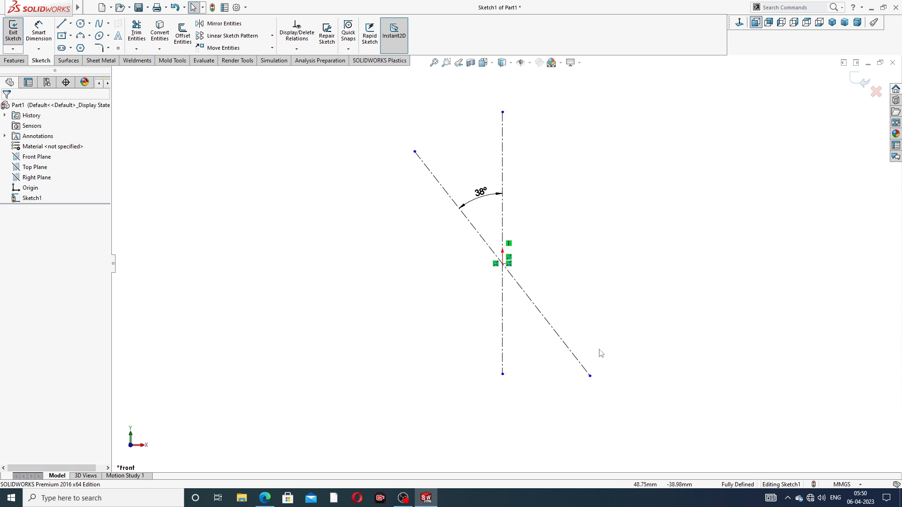
drag(589, 375, 578, 360)
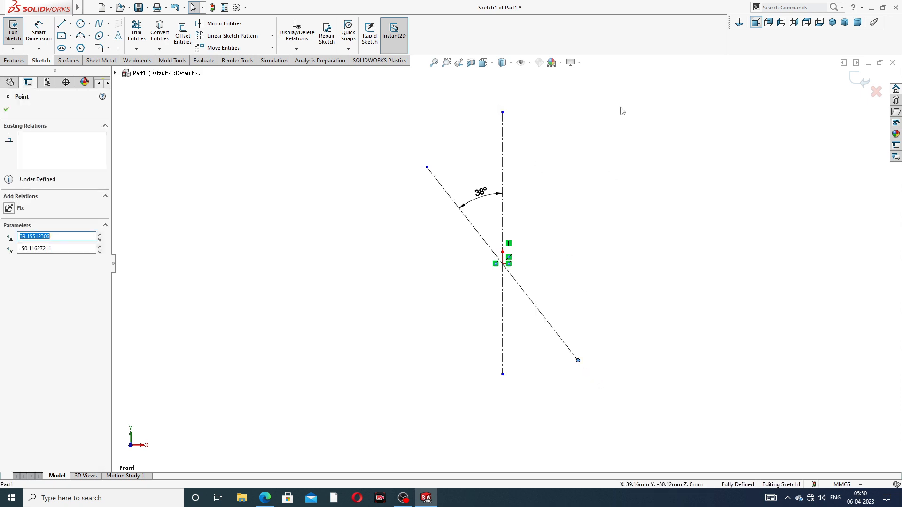
click(620, 109)
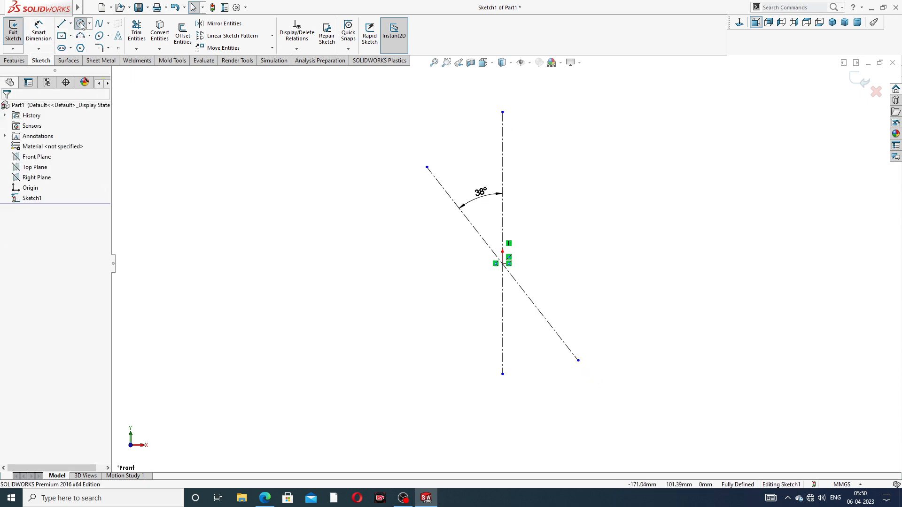
Draw a large circle centred on the origin, reaching roughly halfway along the slanted centerline's arms.
click(81, 24)
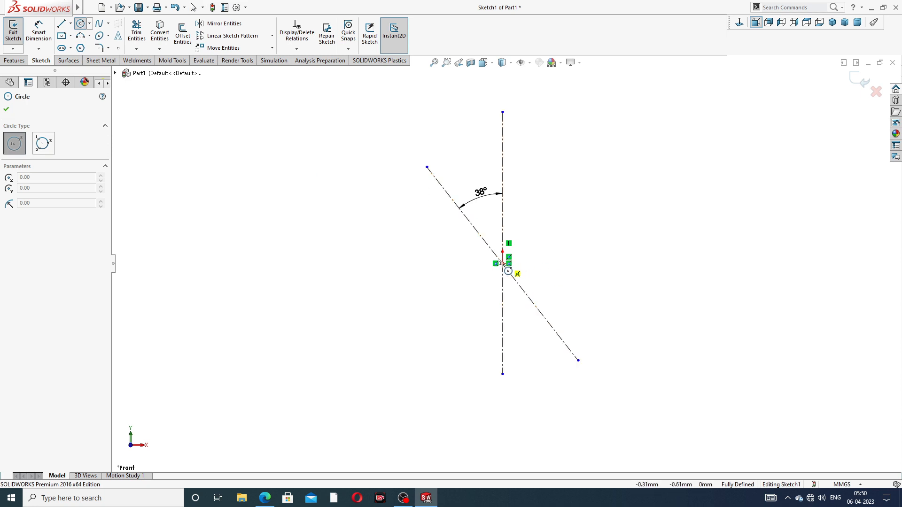
drag(502, 264, 546, 213)
right_click(580, 178)
click(596, 184)
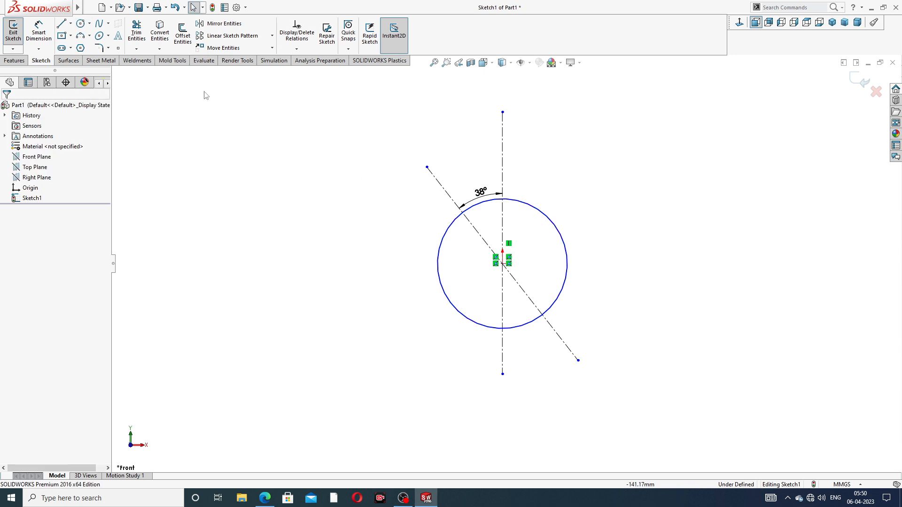
Draw a small circle of about 12.4 mm radius centred on each end of the slanted centerline.
click(82, 24)
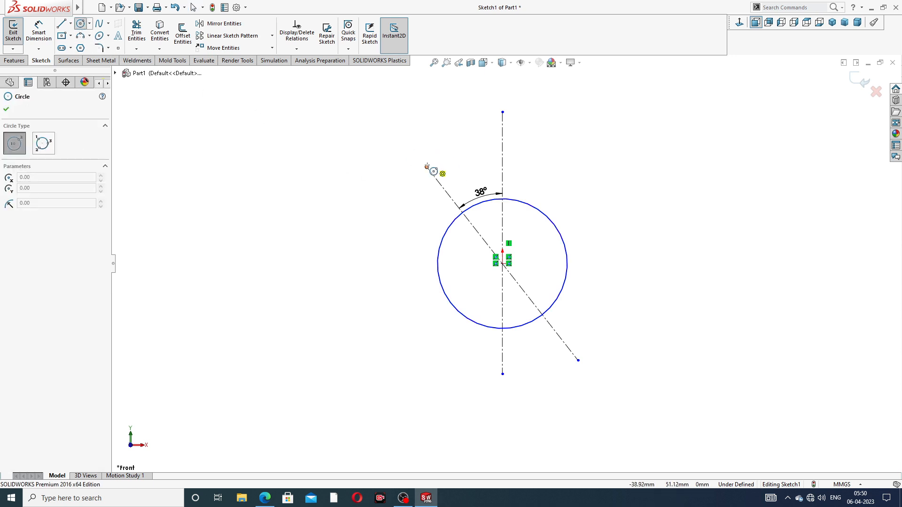
drag(426, 167, 445, 150)
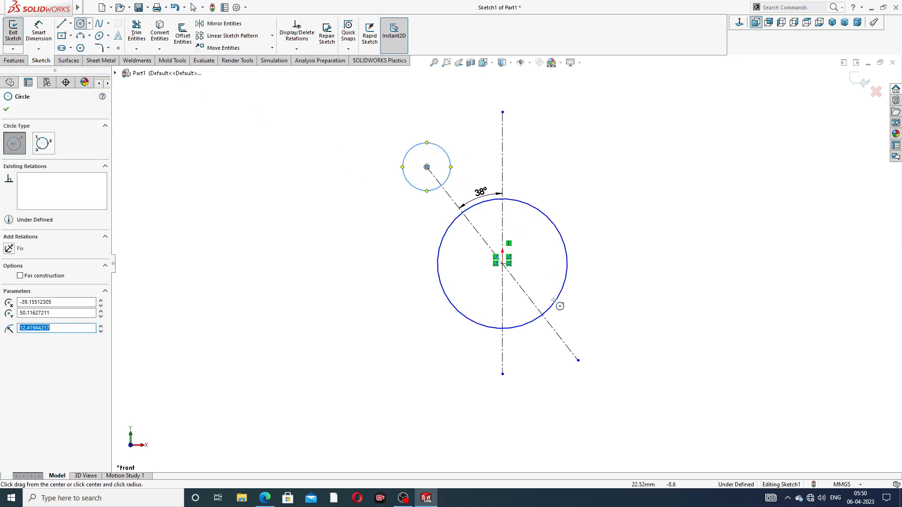
drag(578, 360, 597, 342)
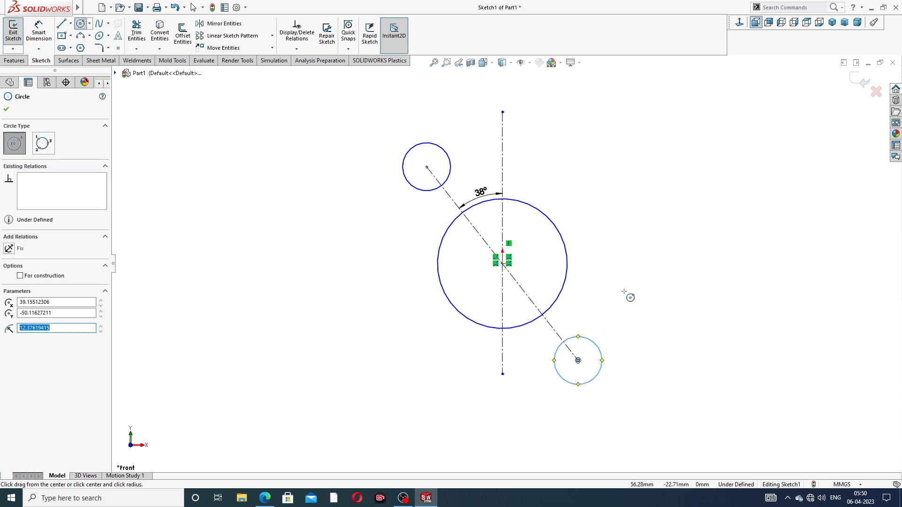
right_click(639, 243)
click(651, 244)
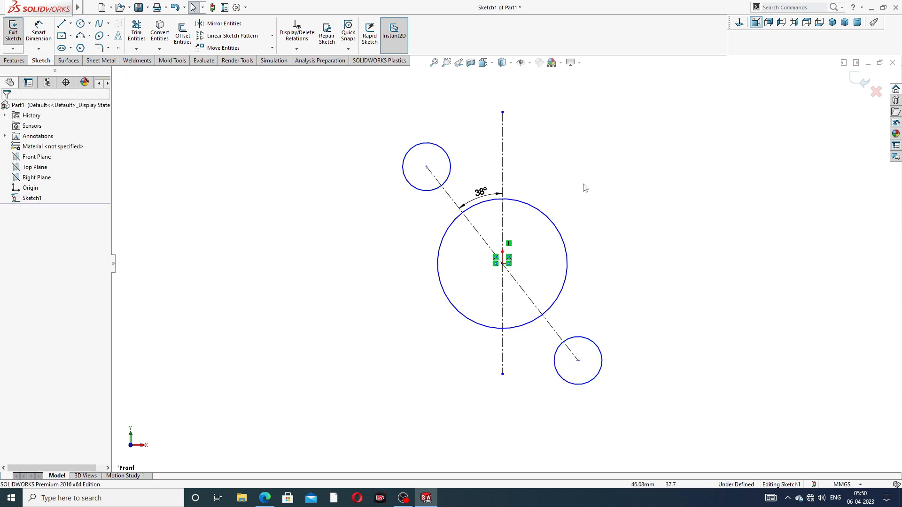
Apply an equal relation to the two small circles at the ends of the slanted centerline.
click(446, 154)
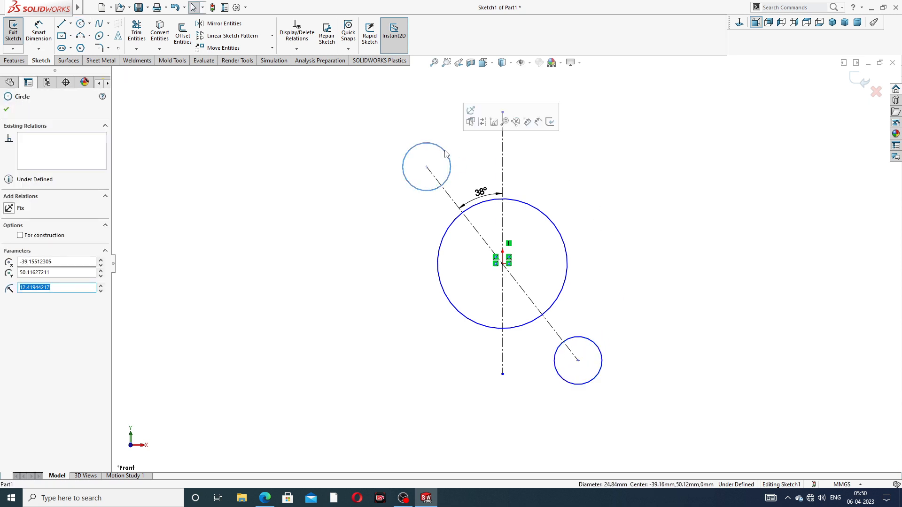
click(599, 348)
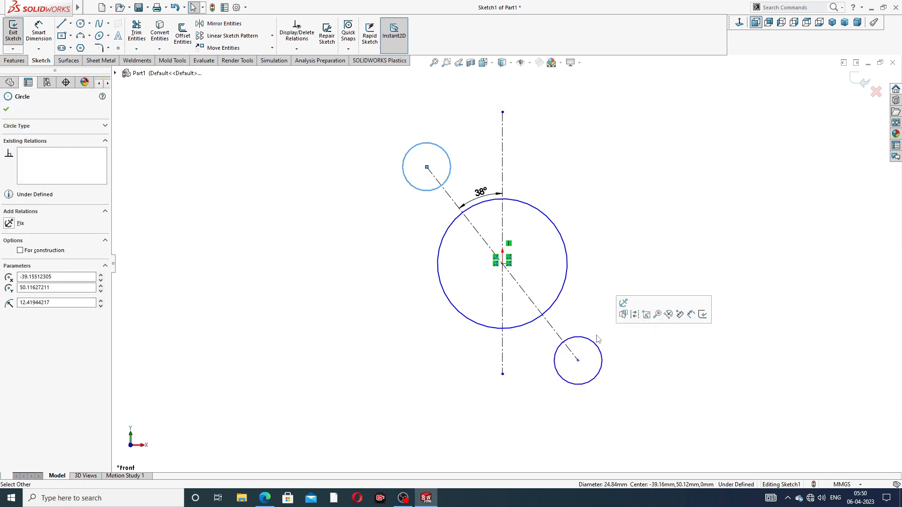
ctrl+click(592, 345)
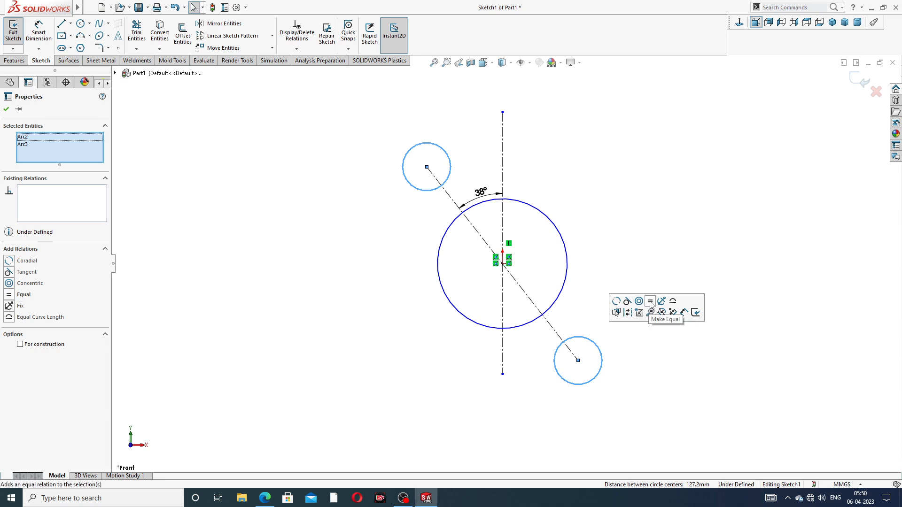
click(650, 302)
click(610, 148)
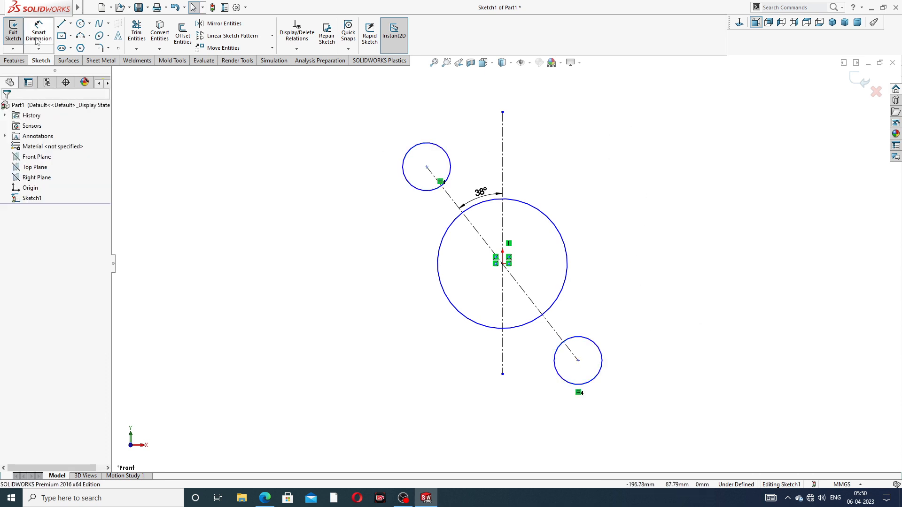
Draw a line tangent to the upper small circle and the large circle, along their upper-right sides.
click(61, 24)
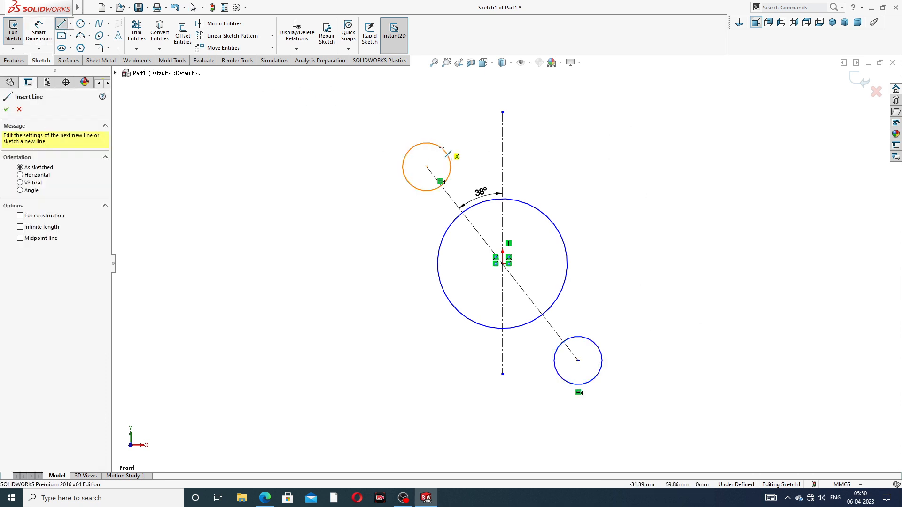
click(452, 156)
click(451, 154)
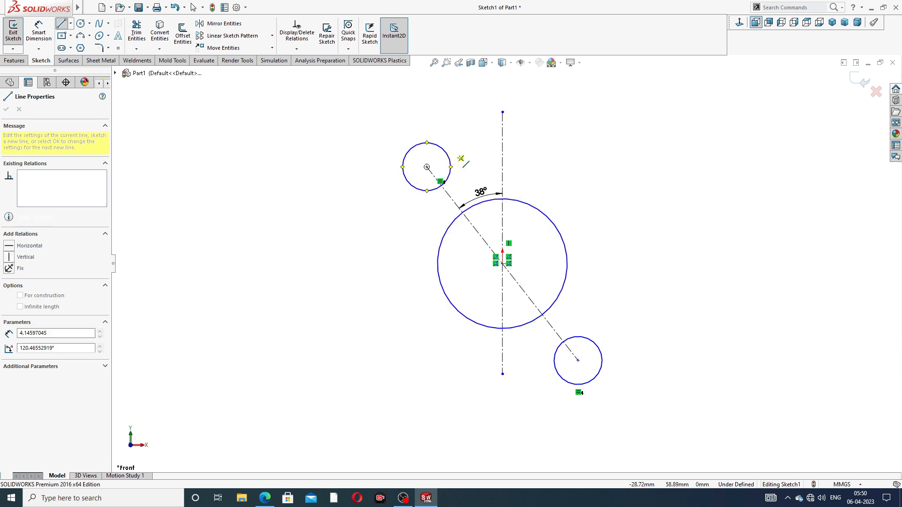
click(538, 210)
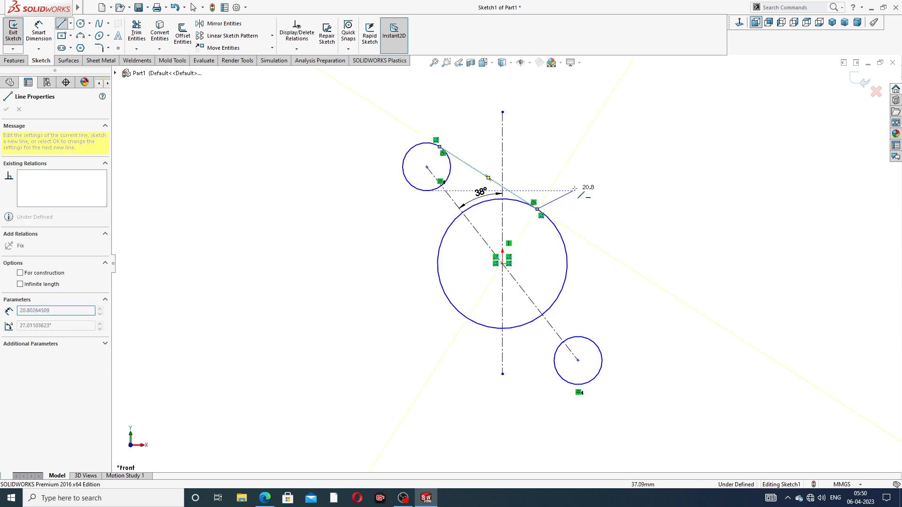
right_click(588, 190)
click(601, 191)
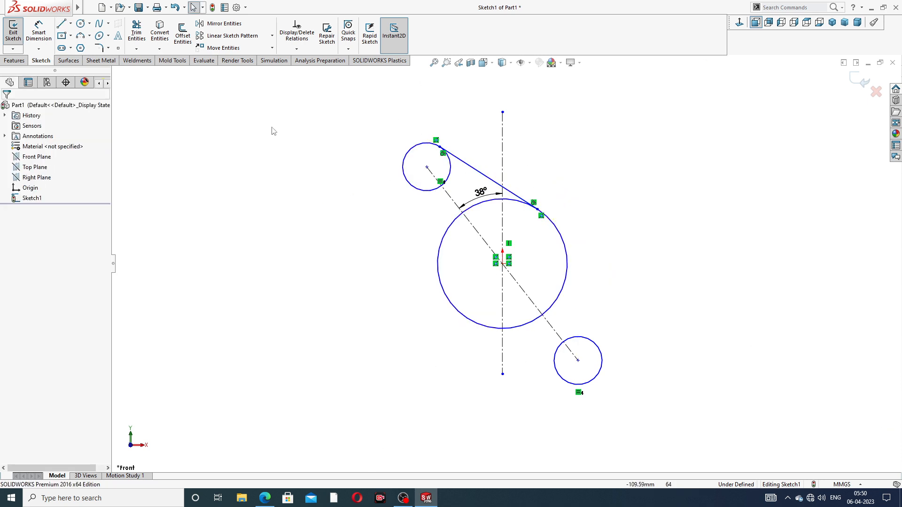
Draw a line about 60 mm long tangent to the left sides of the upper small circle and the large circle.
click(61, 23)
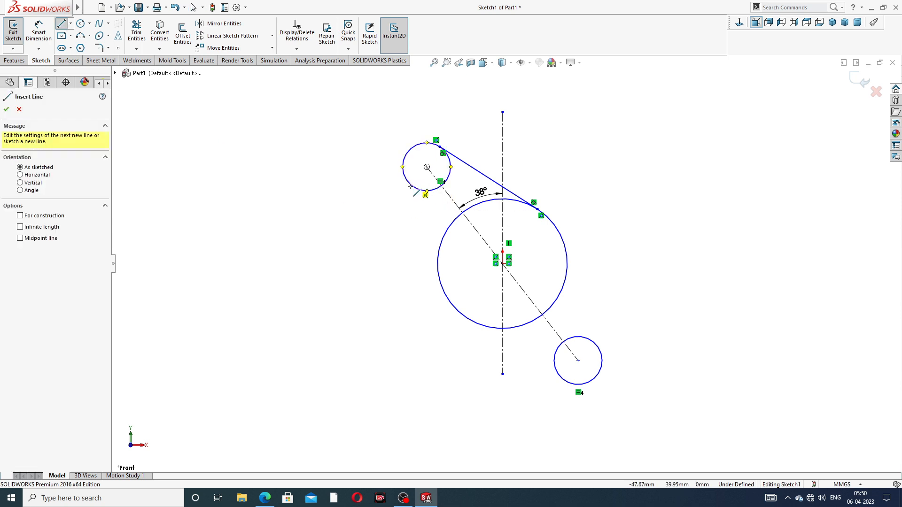
drag(404, 175, 445, 294)
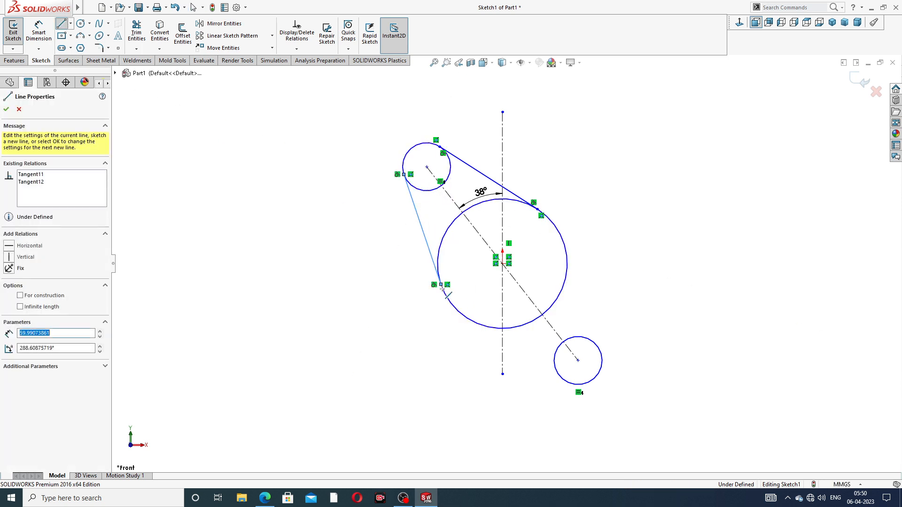
right_click(358, 245)
click(379, 255)
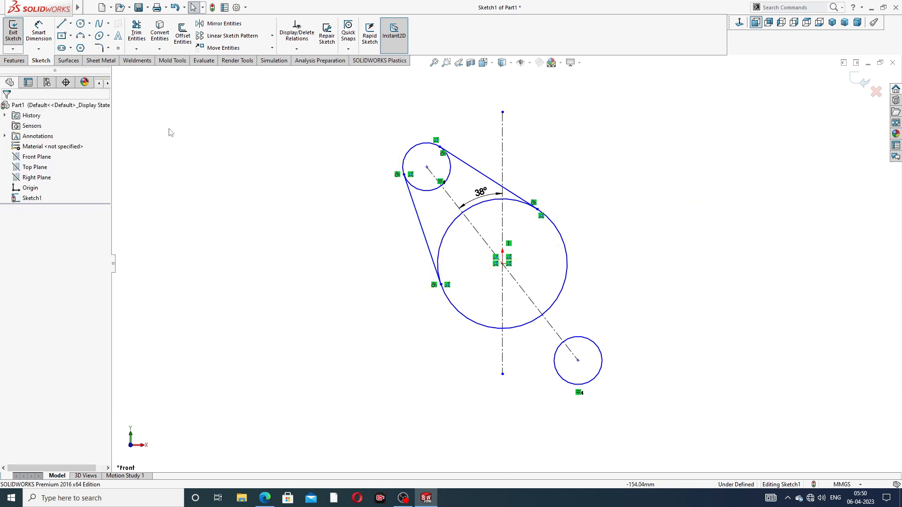
Draw a line about 60 mm long tangent to the right sides of the large circle and the lower small circle.
click(62, 25)
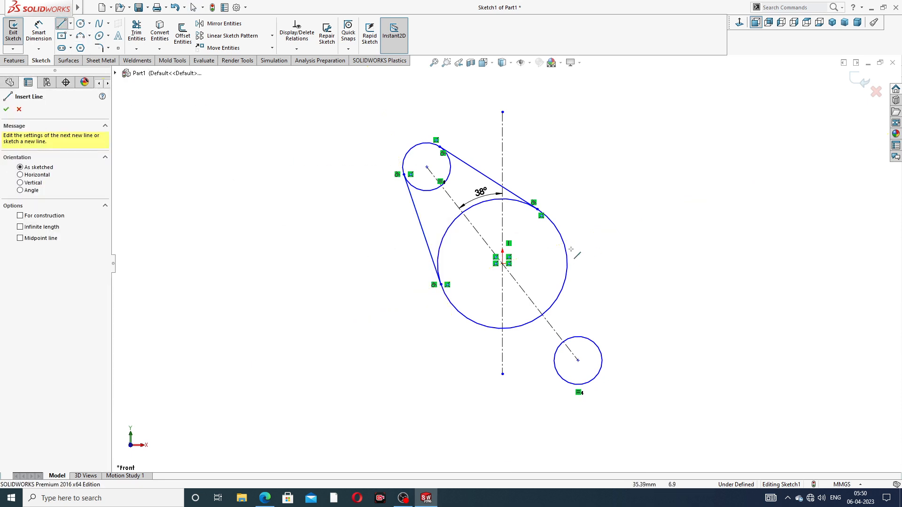
click(565, 244)
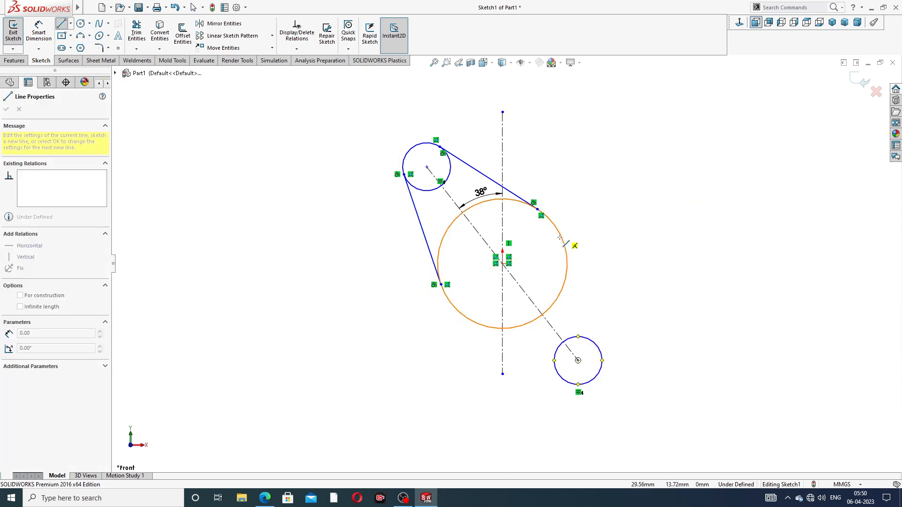
click(603, 351)
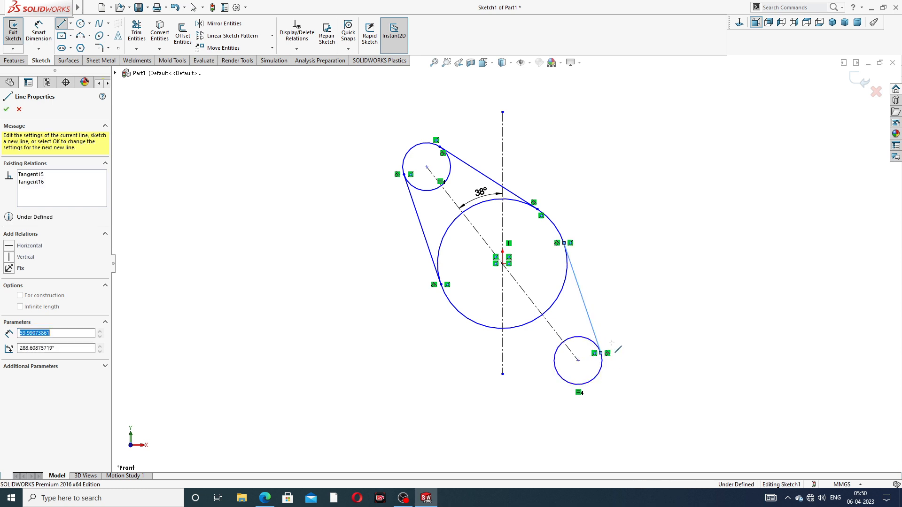
right_click(681, 296)
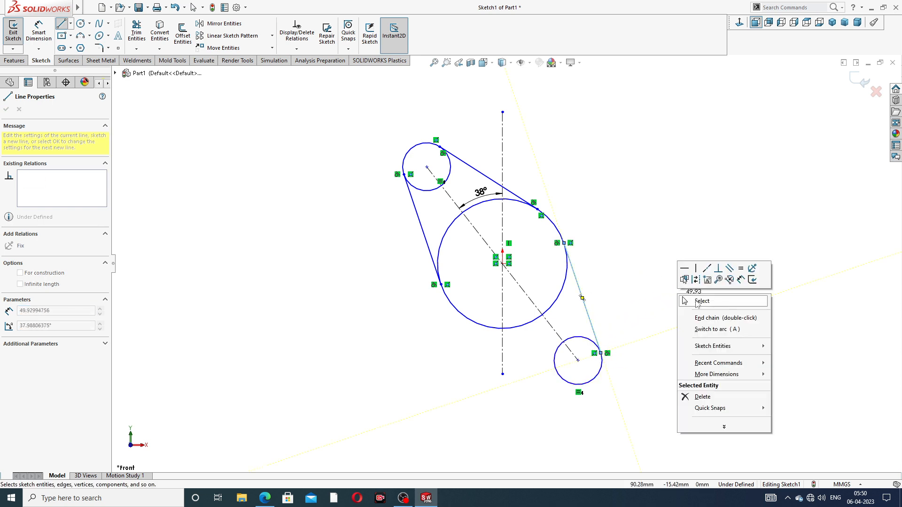
click(700, 301)
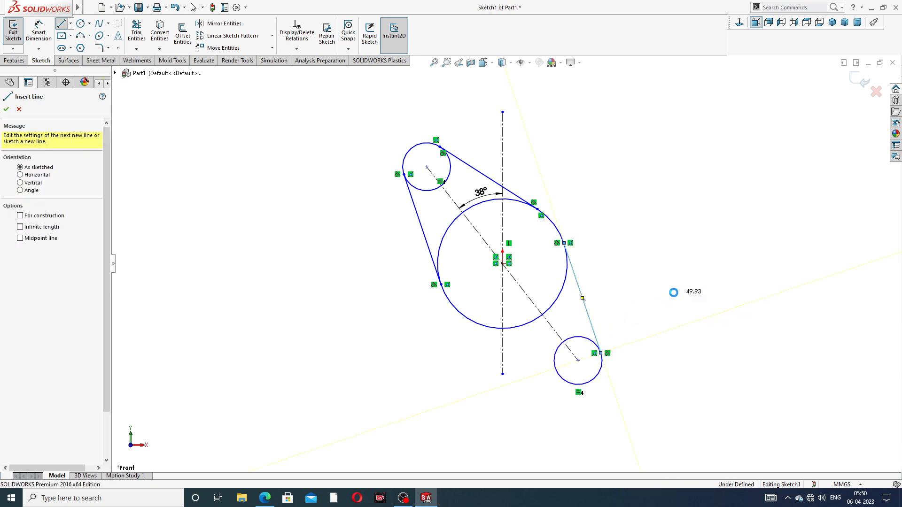
Draw a line about 62 mm long, tangent to the large circle's lower-left side and ending just outside the lower small circle.
click(61, 24)
click(473, 325)
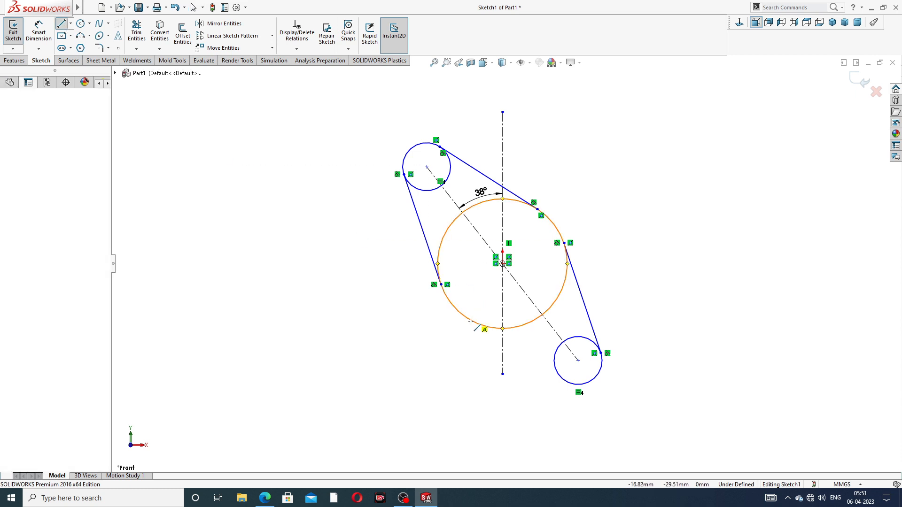
click(563, 383)
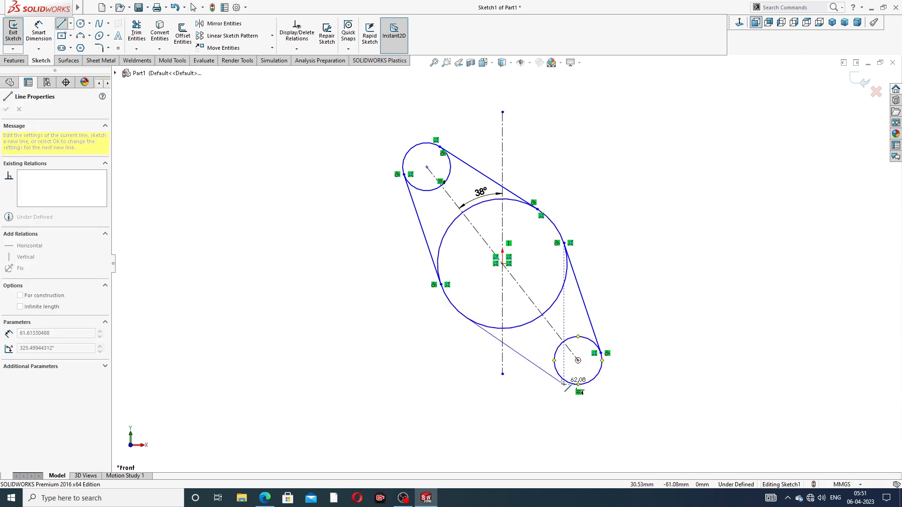
right_click(613, 263)
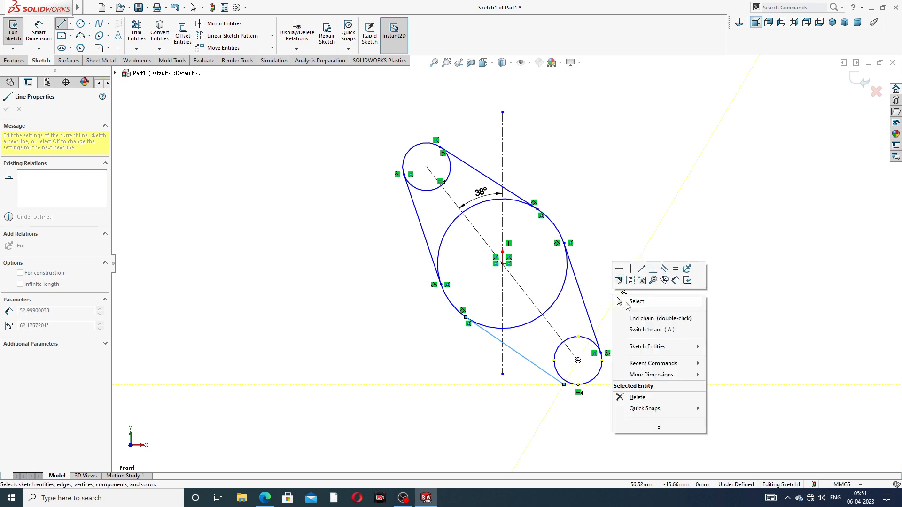
click(620, 300)
Move the free end of the lower-left line onto the edge of the lower small circle.
scroll(561, 390, down, 4)
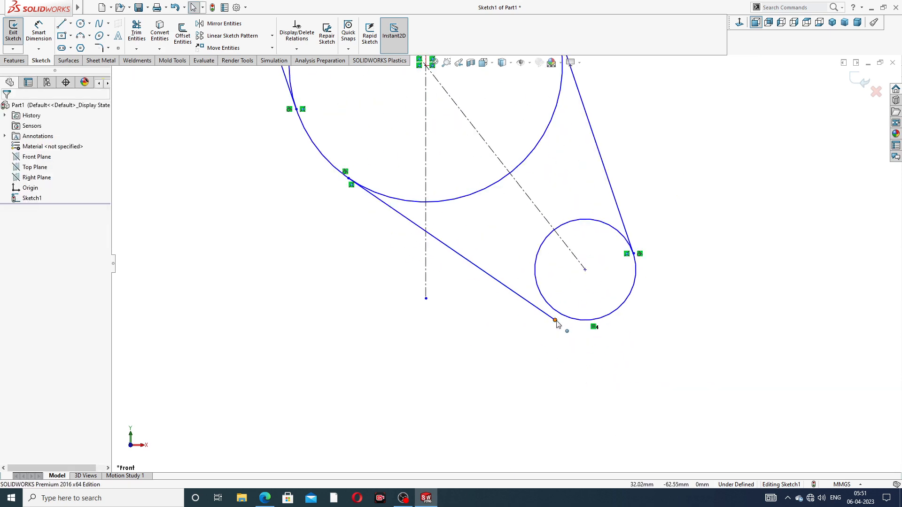
drag(555, 321, 560, 314)
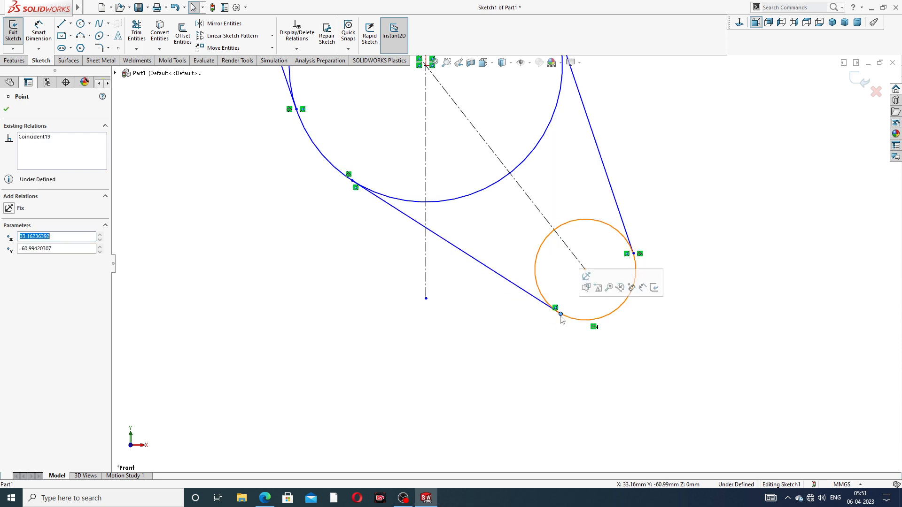
click(653, 186)
Apply a tangent relation between the lower-left line and the lower small circle.
scroll(529, 136, up, 6)
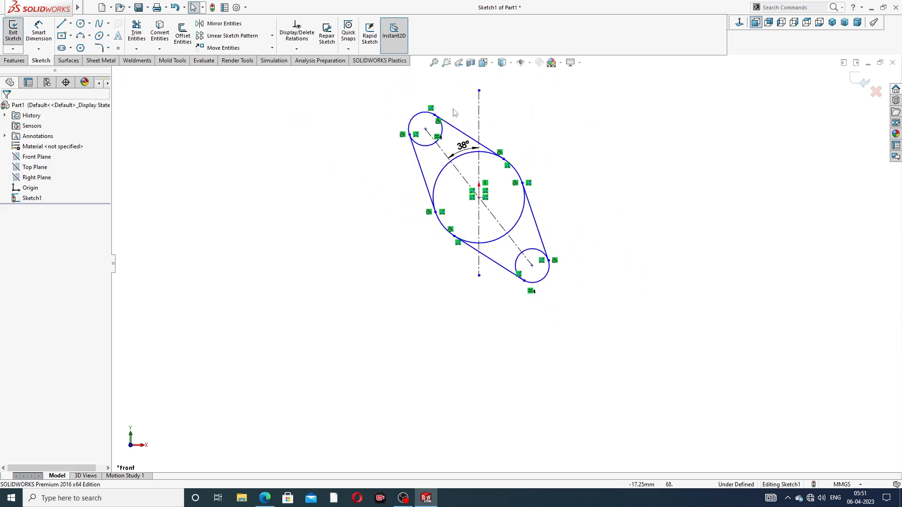
scroll(436, 135, down, 2)
scroll(437, 135, down, 2)
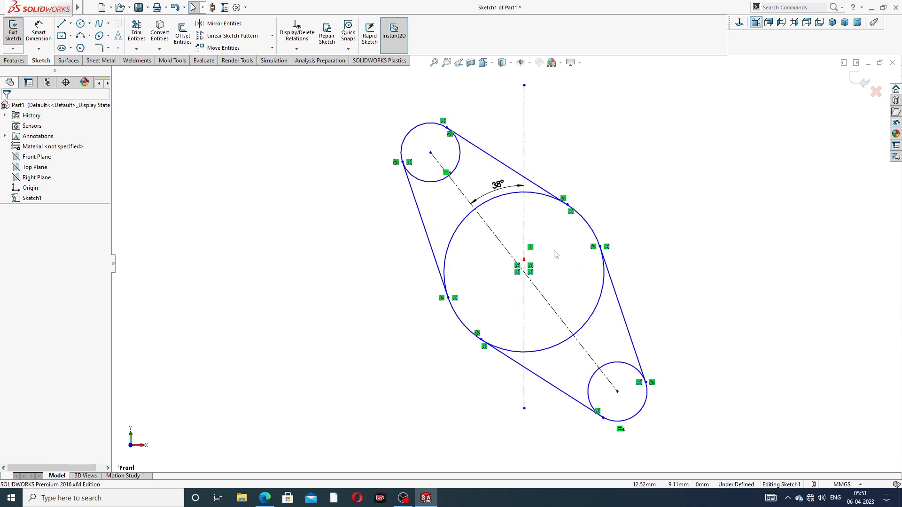
click(583, 405)
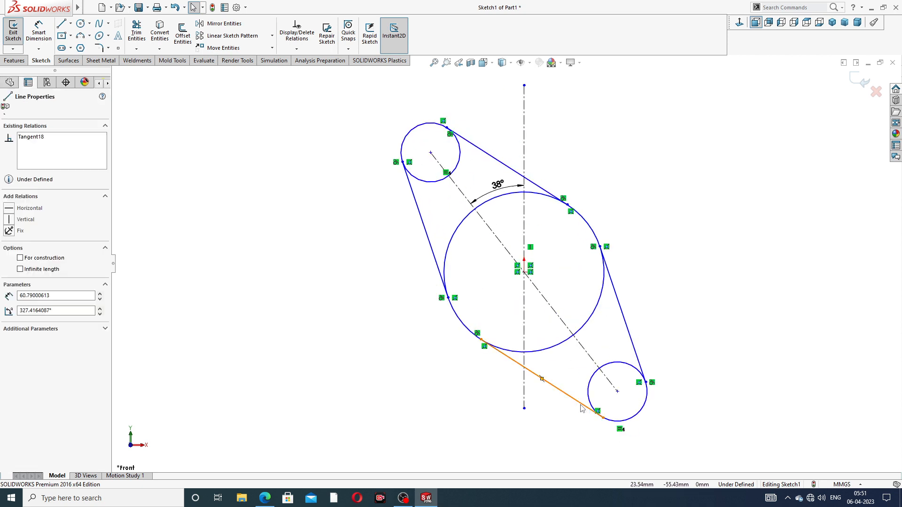
ctrl+click(613, 423)
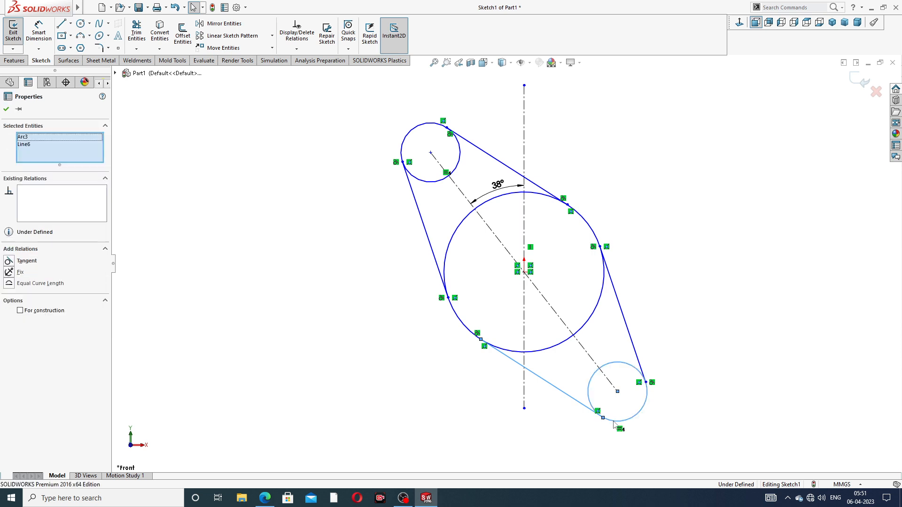
click(642, 382)
click(667, 316)
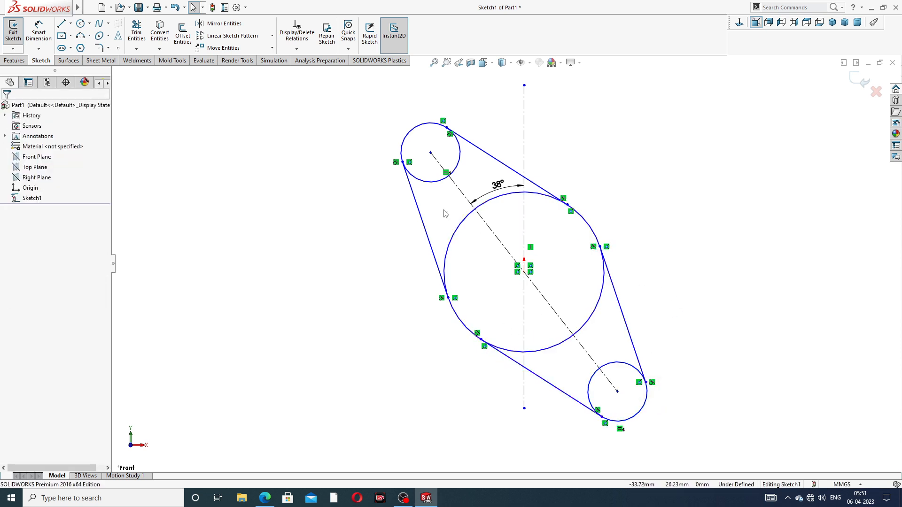
Consult the exhaust manifold drawing in the browser, return to SOLIDWORKS and dimension the upper small circle with a 34 mm diameter.
click(265, 498)
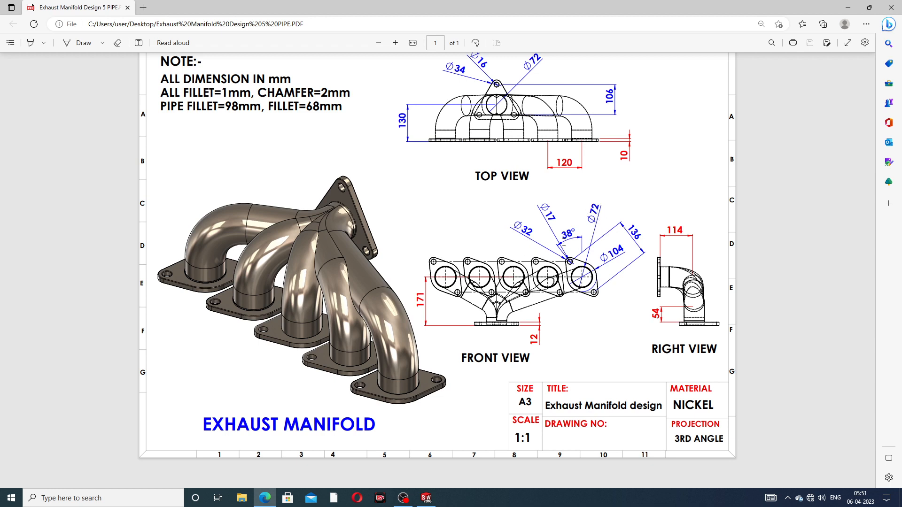
click(265, 498)
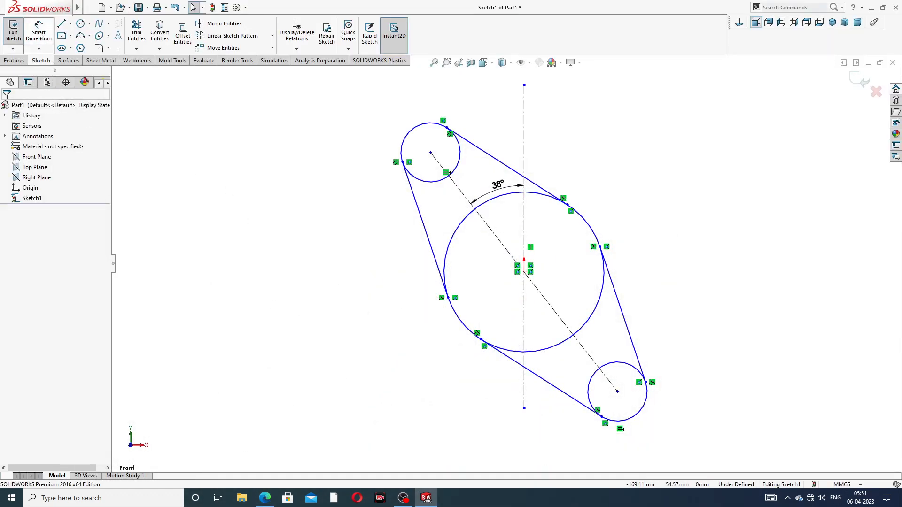
click(38, 34)
click(412, 129)
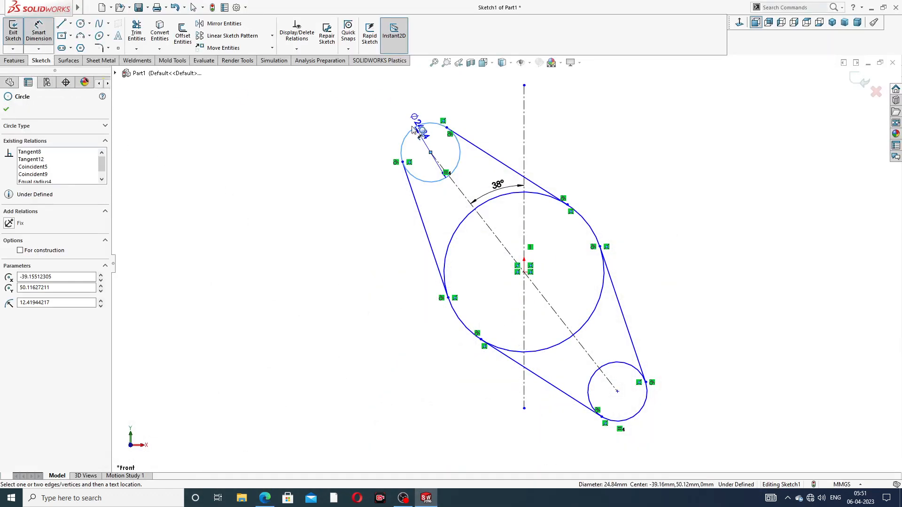
click(360, 118)
text(34)
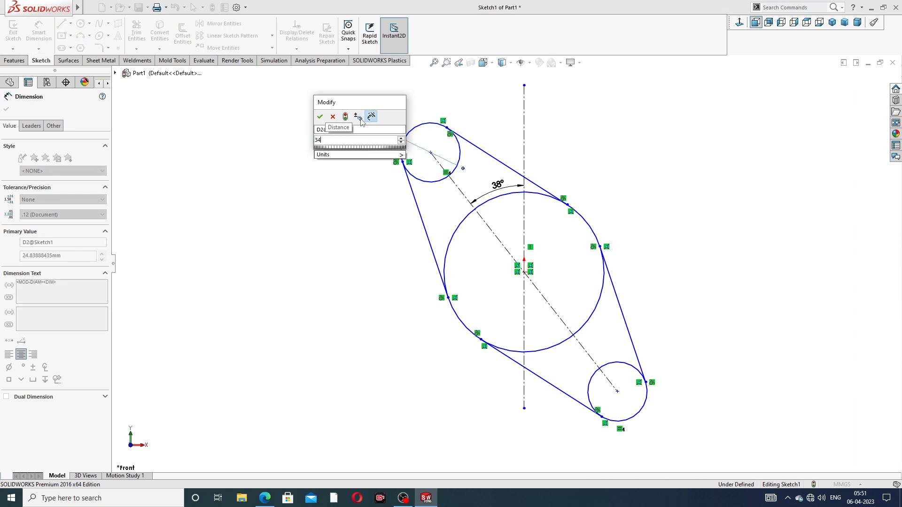
key(Return)
Dimension the large central circle with a 104 mm diameter.
click(568, 183)
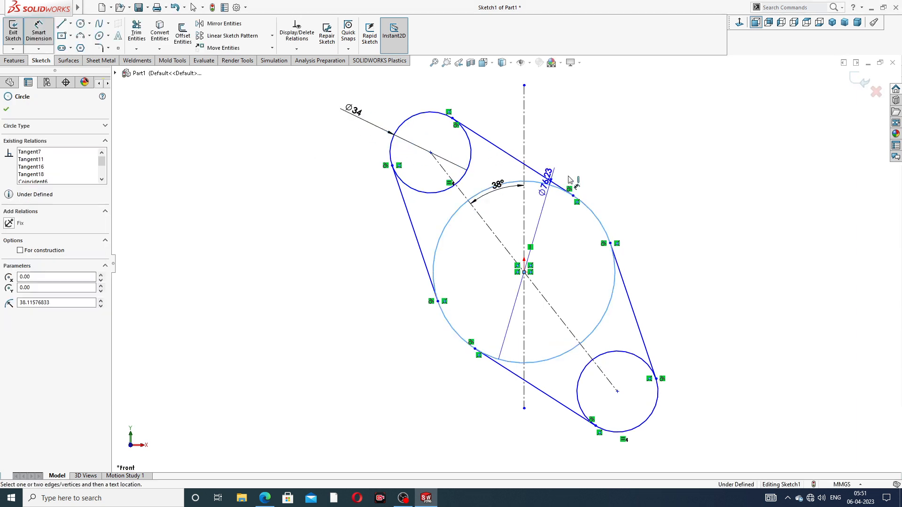
click(636, 164)
text(1)
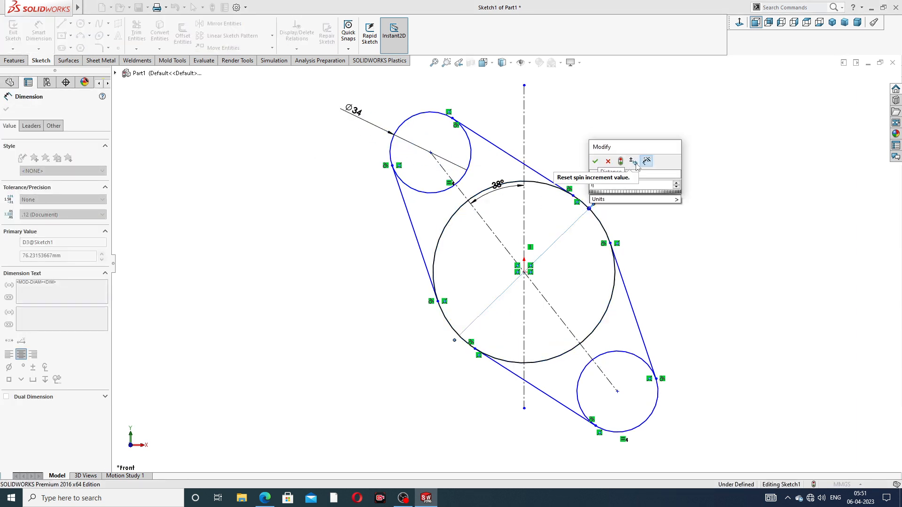
text(04)
key(Return)
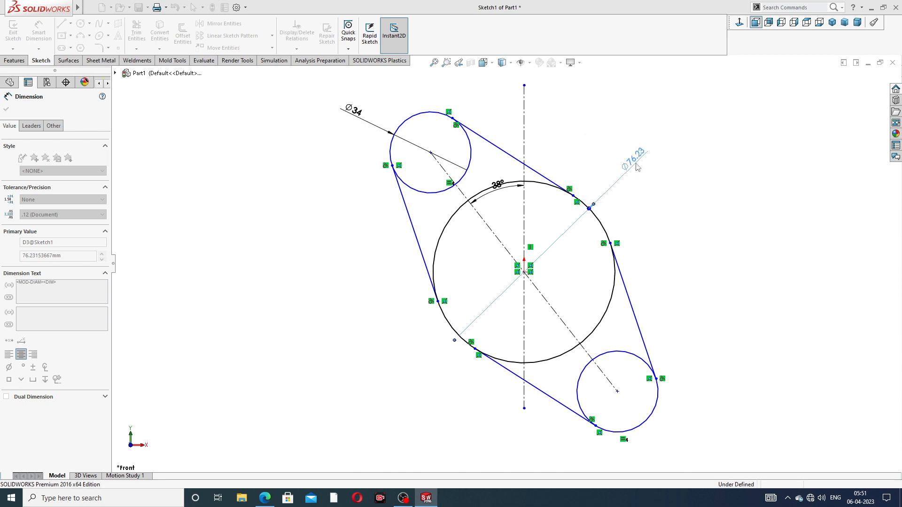
right_click(725, 139)
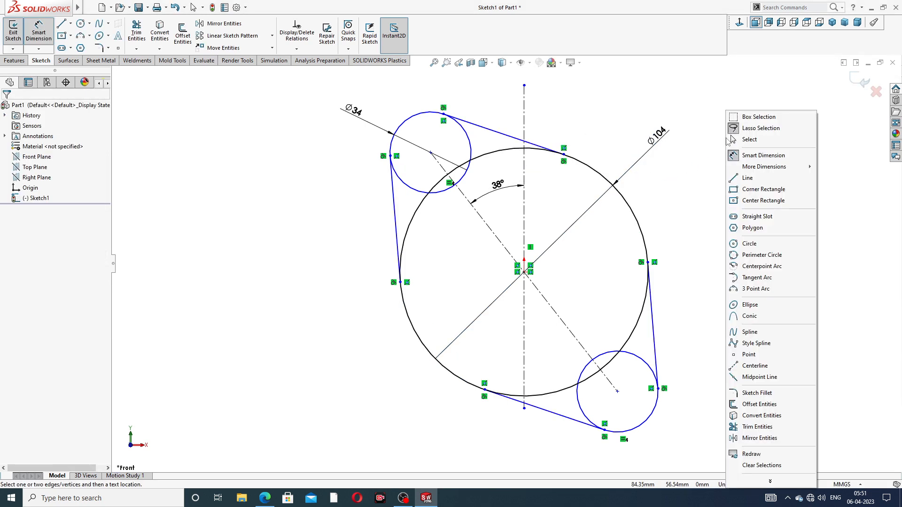
click(748, 140)
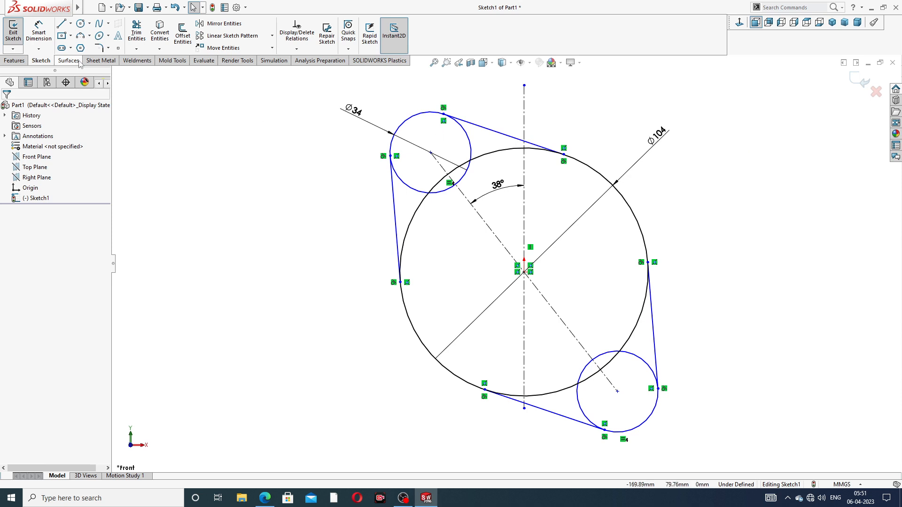
Dimension the distance between the centers of the two small circles as 136 mm.
click(46, 32)
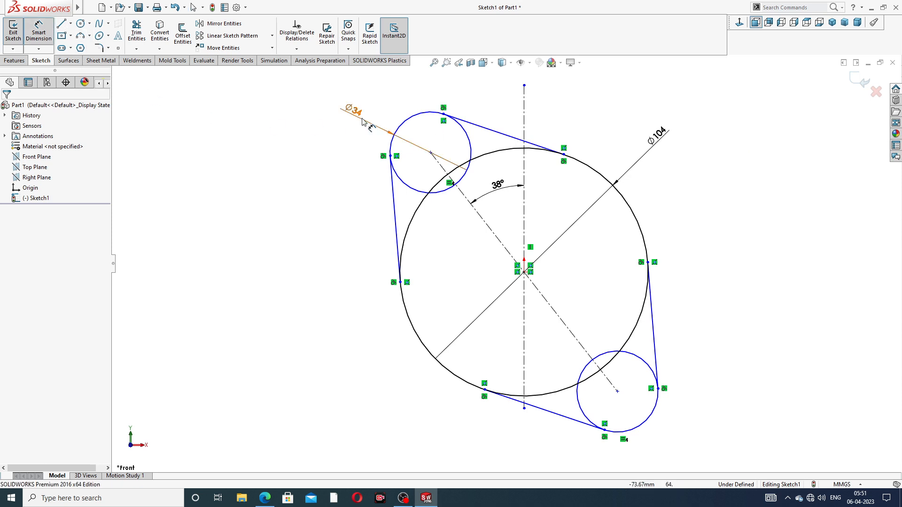
click(430, 152)
click(618, 391)
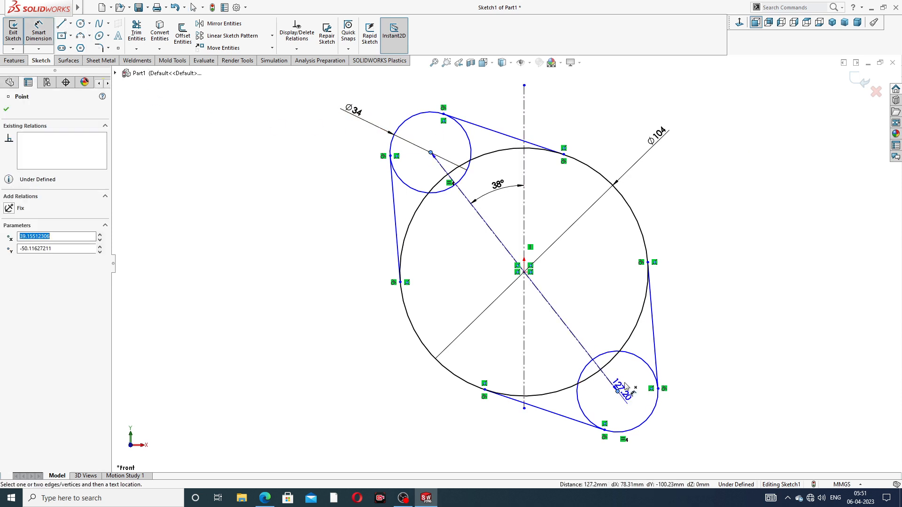
click(677, 139)
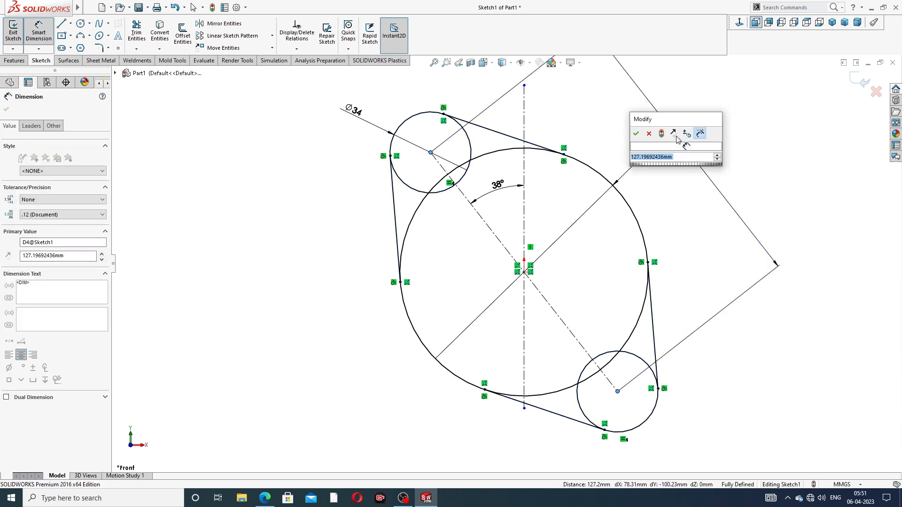
text(136)
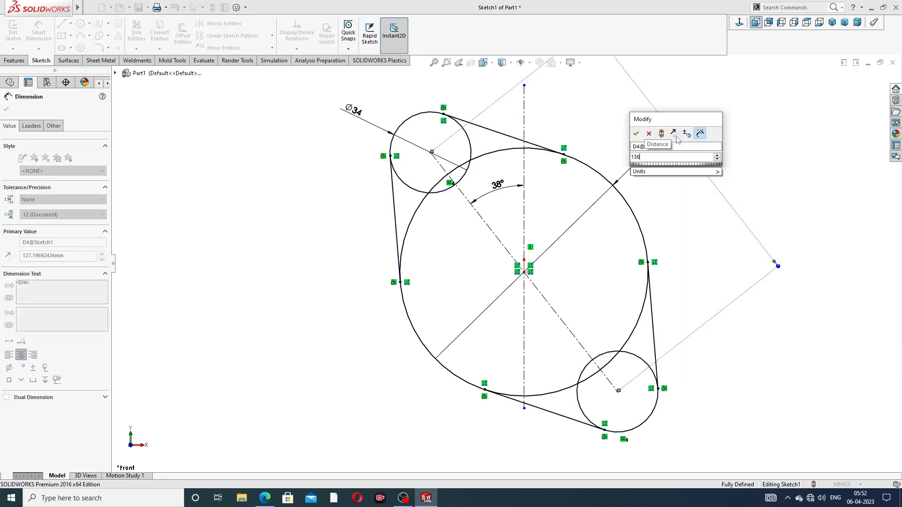
key(Return)
right_click(713, 136)
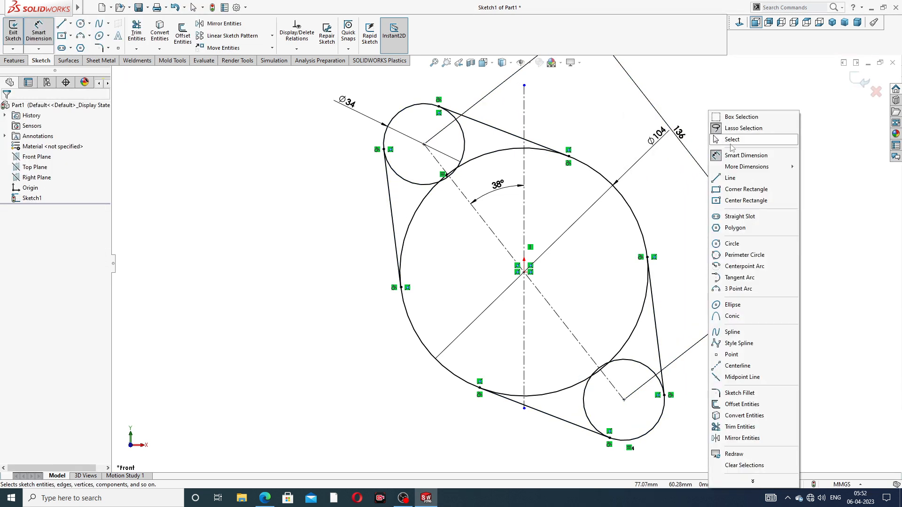
click(732, 148)
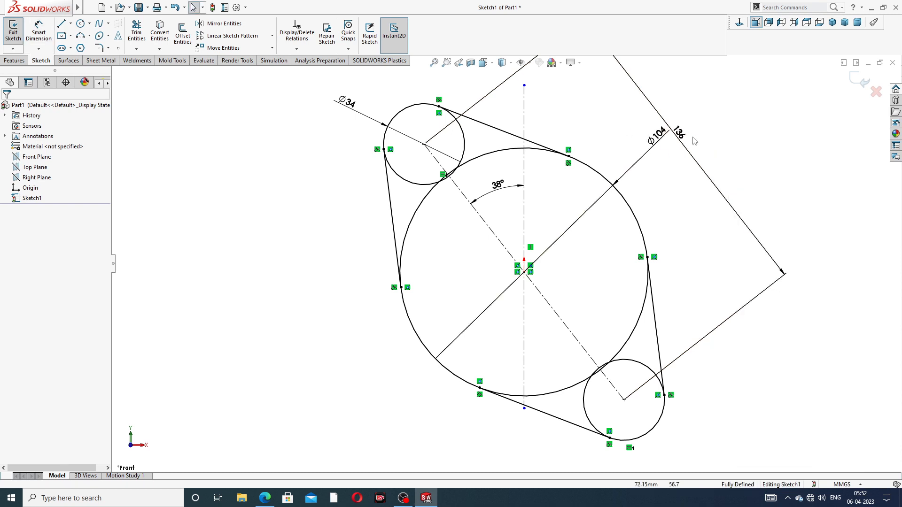
Move the 136 mm and 104 mm dimension texts apart and inspect the upper part of the profile.
mouse_move(680, 135)
mouse_down()
mouse_move(692, 126)
mouse_move(654, 147)
mouse_move(656, 163)
mouse_up()
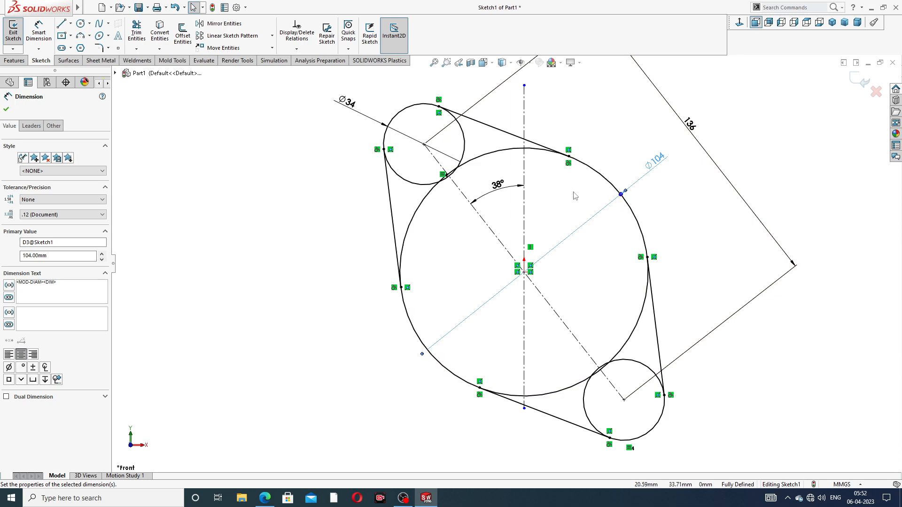
scroll(462, 184, down, 5)
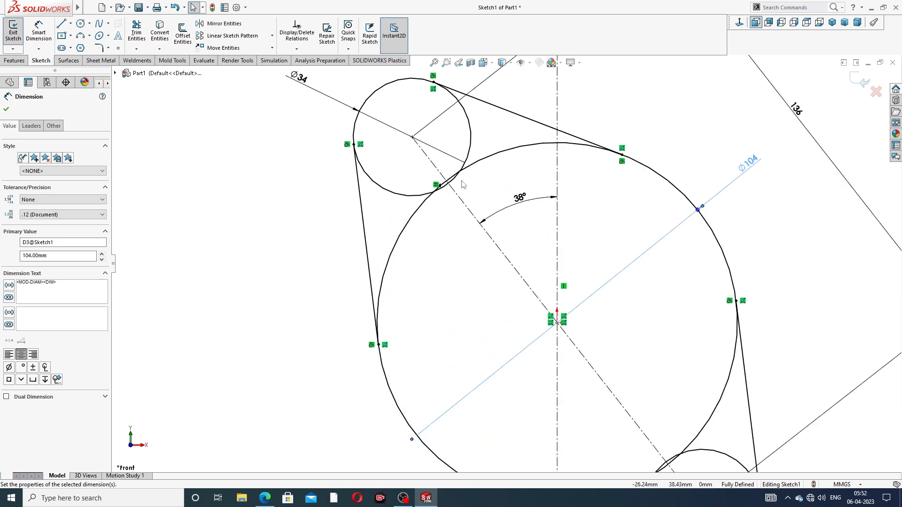
scroll(484, 182, up, 3)
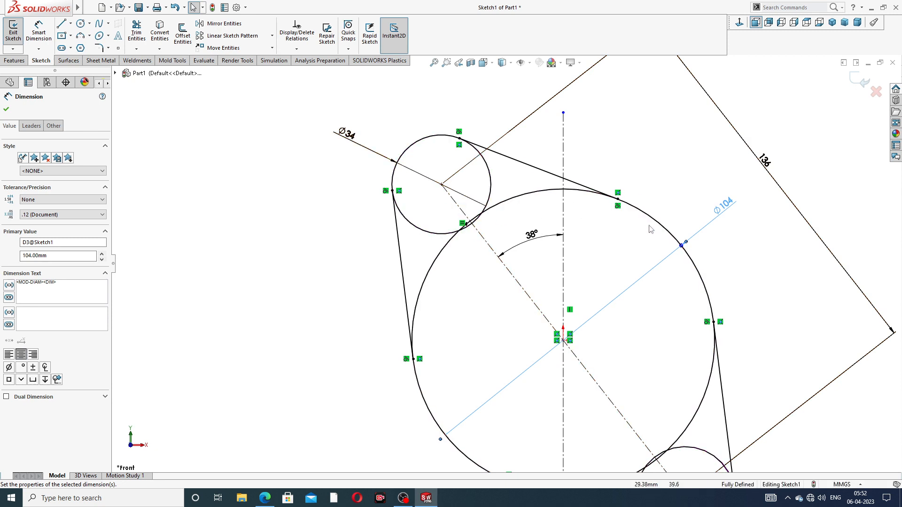
scroll(650, 230, up, 1)
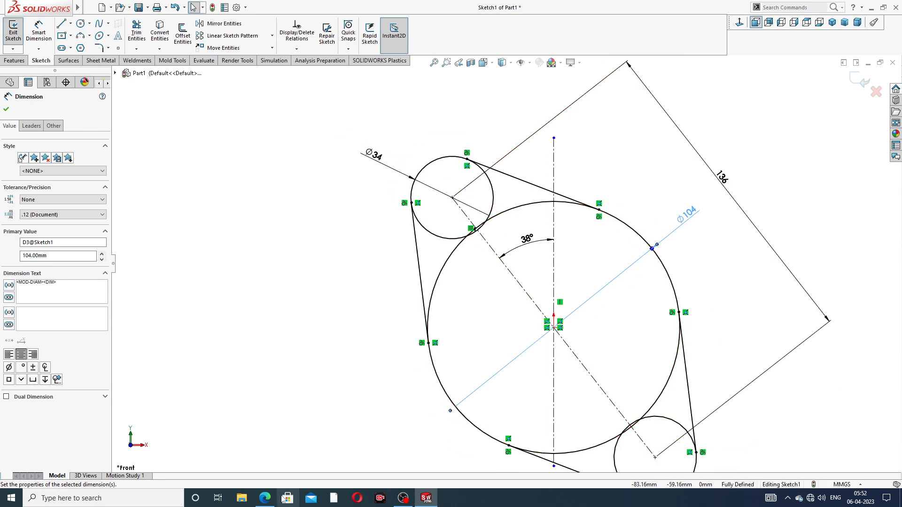
Recheck the flange dimensions in the browser's manifold drawing and set the upper small circle's diameter to 32 mm in SOLIDWORKS.
click(265, 498)
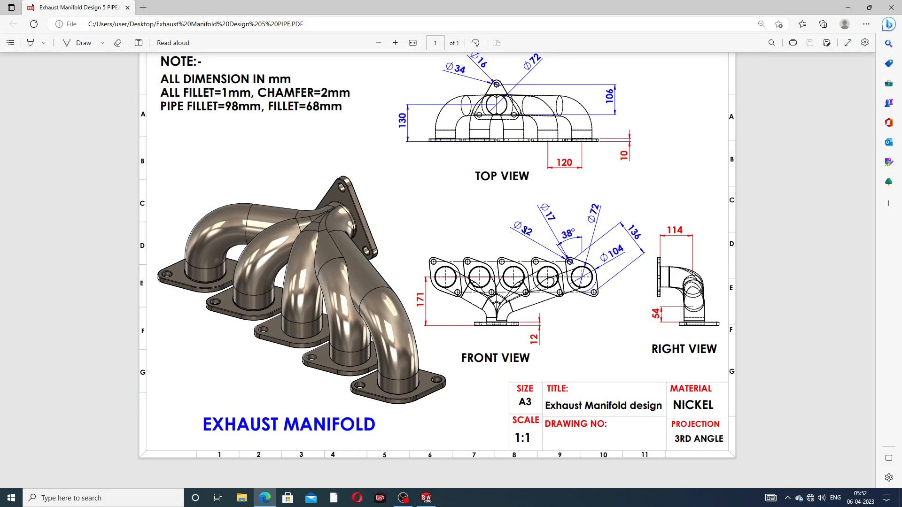
click(263, 499)
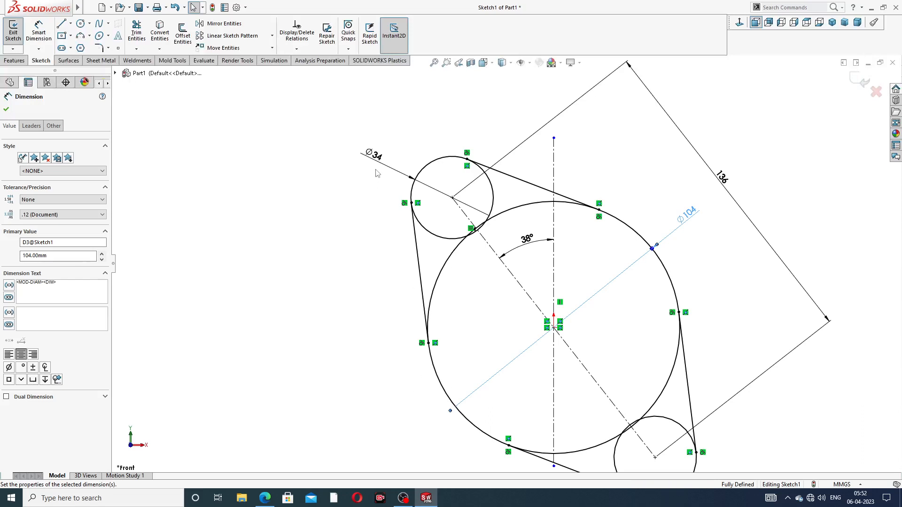
double_click(373, 154)
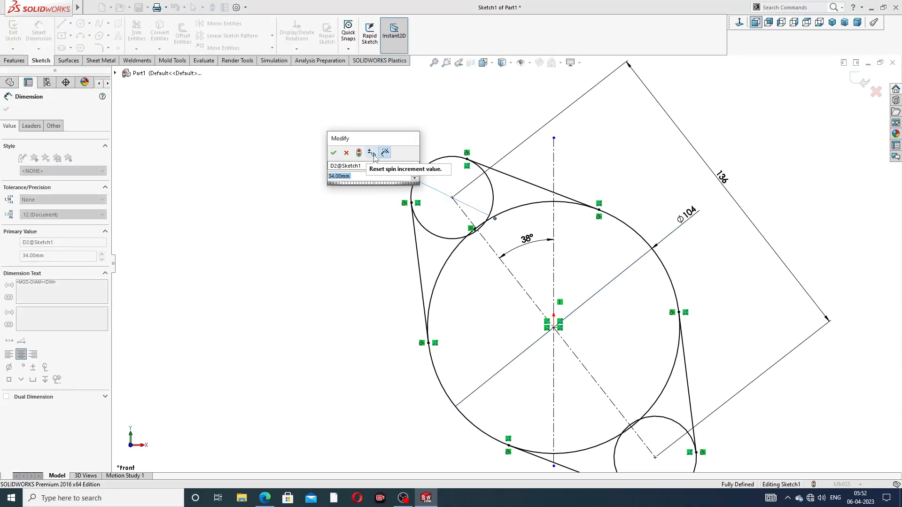
text(32)
key(Return)
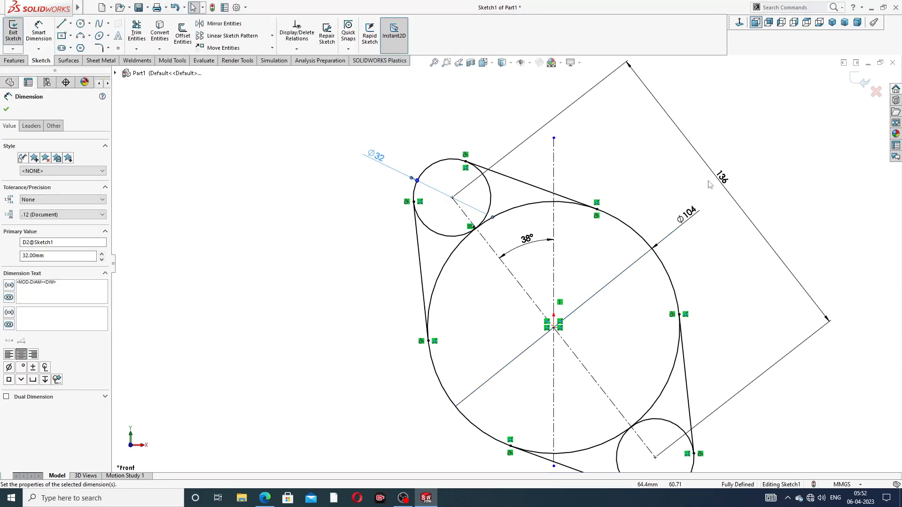
click(725, 247)
scroll(722, 257, up, 3)
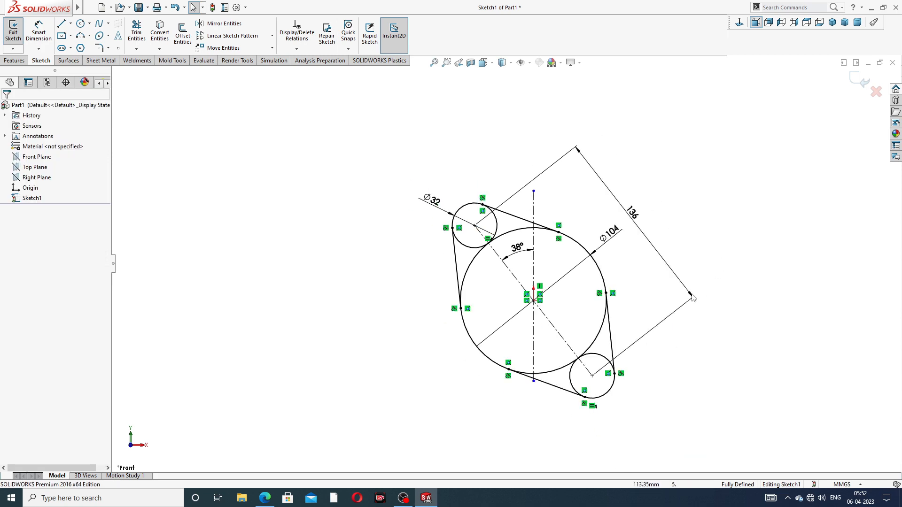
scroll(575, 358, down, 6)
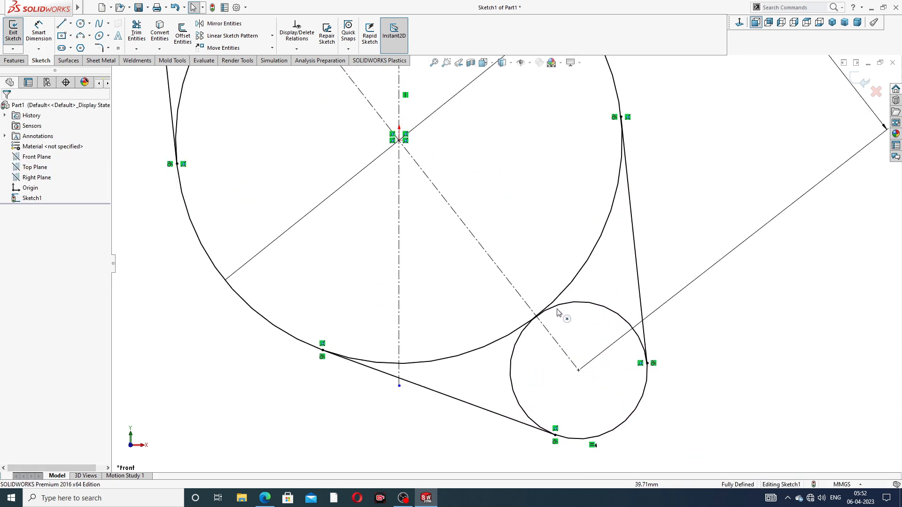
Move the 38° angle dimension text slightly farther from the origin, clear of the flange's center.
scroll(542, 314, up, 6)
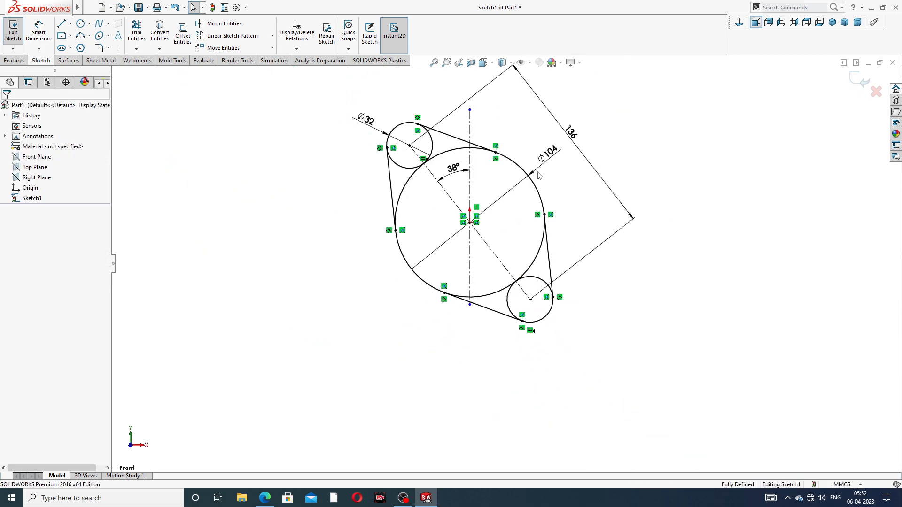
scroll(489, 194, up, 2)
scroll(492, 195, down, 2)
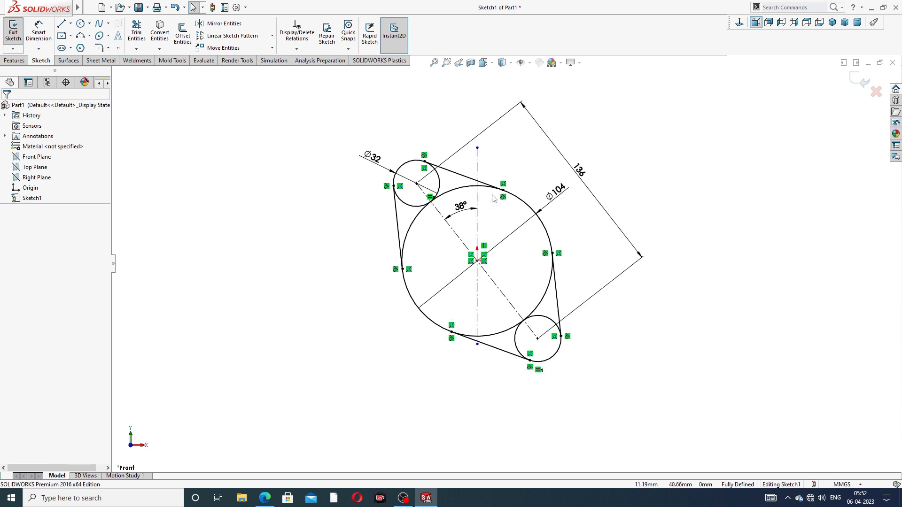
scroll(493, 199, down, 1)
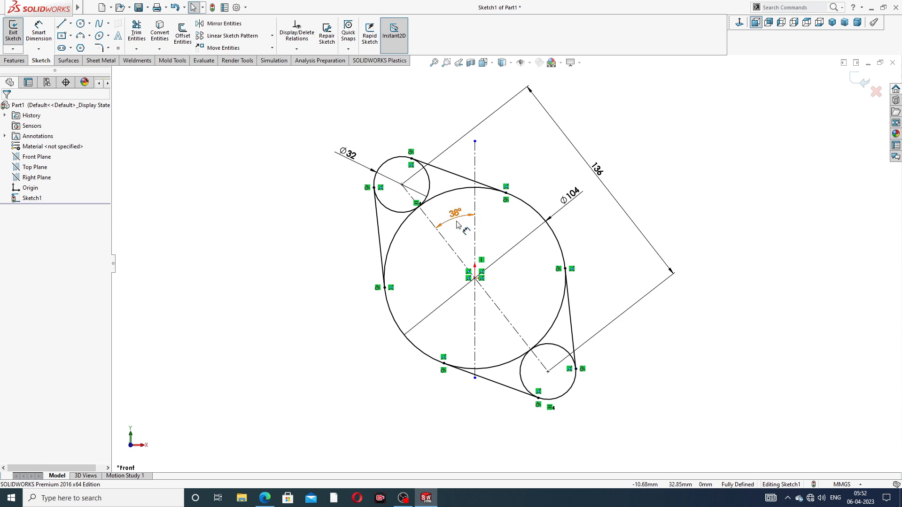
drag(455, 219, 454, 215)
click(307, 217)
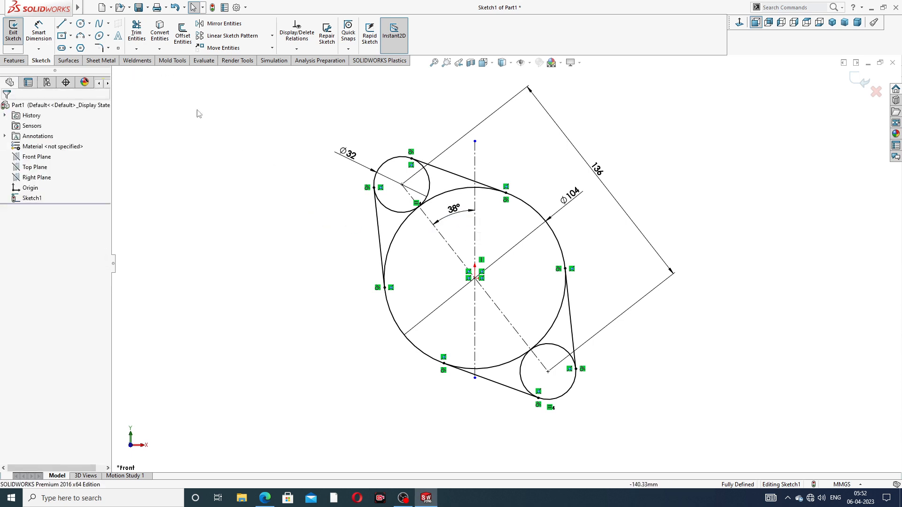
Trim the inner arcs of the two small circles and of the 104 mm circle inside the flange outline.
click(137, 35)
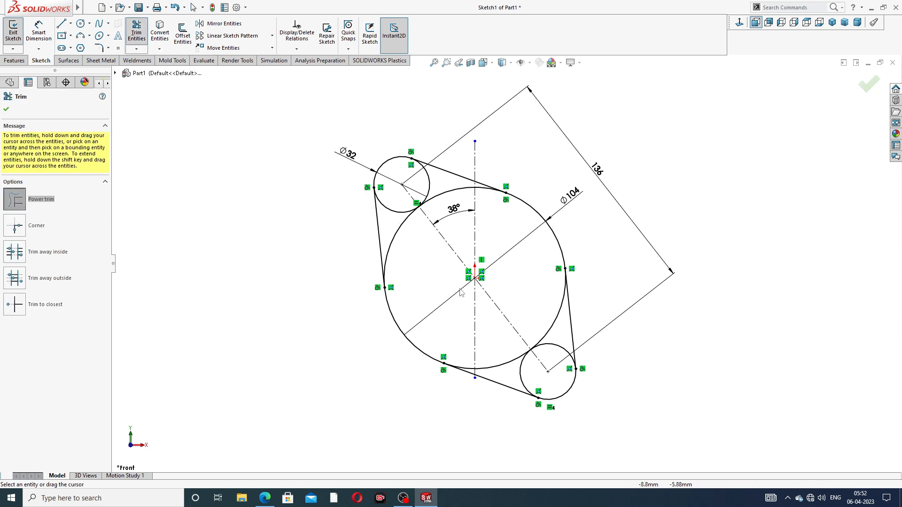
mouse_move(406, 224)
mouse_down()
mouse_move(453, 208)
mouse_move(423, 181)
mouse_up()
mouse_move(499, 352)
mouse_down()
mouse_move(512, 368)
mouse_move(543, 326)
mouse_move(546, 348)
mouse_up()
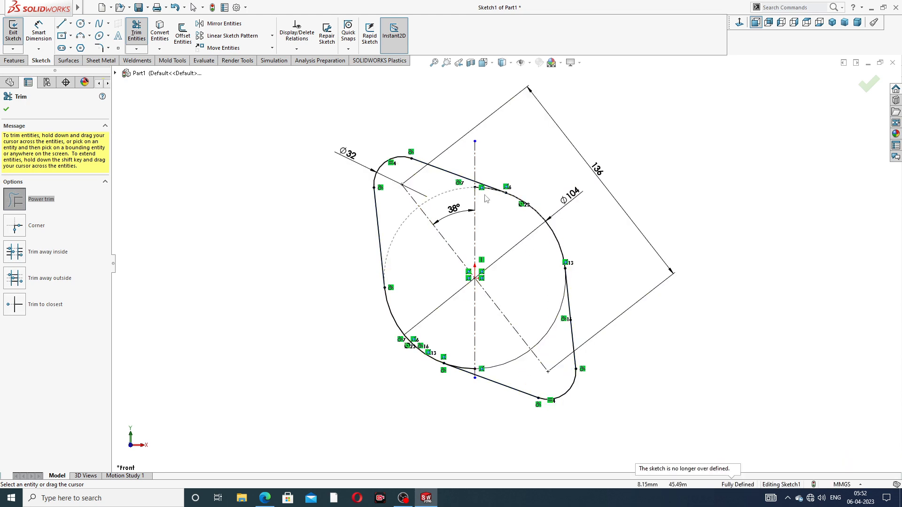
Trim the leftover piece of the 104 mm circle beside the lower tangent line and finish trimming.
scroll(489, 201, down, 5)
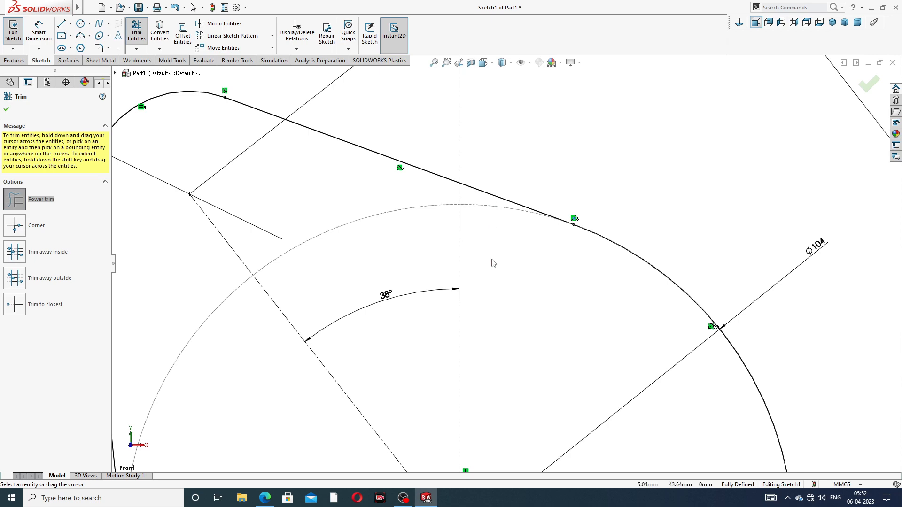
scroll(492, 263, up, 5)
scroll(516, 343, down, 8)
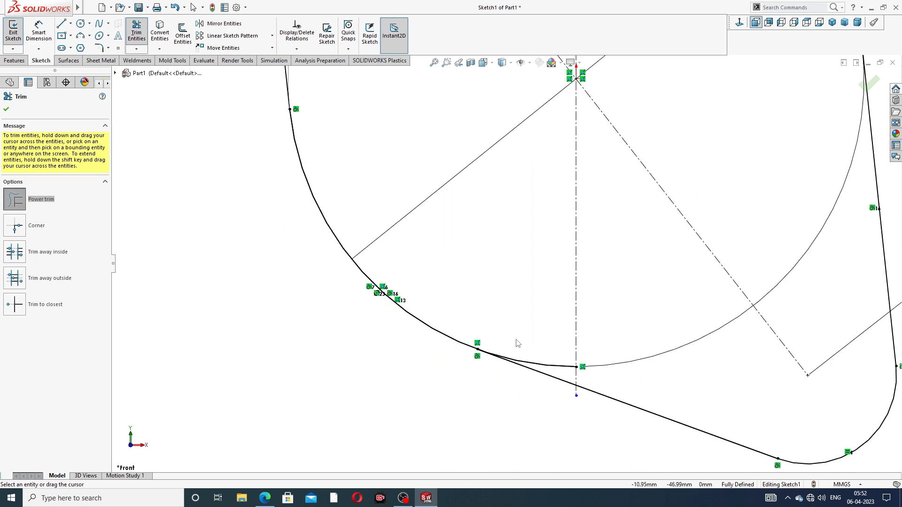
drag(527, 347, 542, 366)
scroll(605, 200, up, 4)
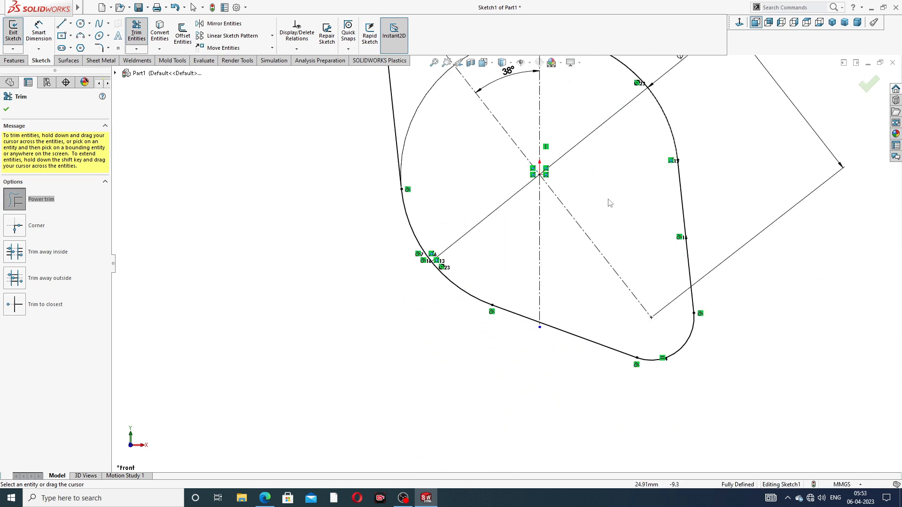
scroll(610, 203, up, 3)
scroll(494, 175, down, 2)
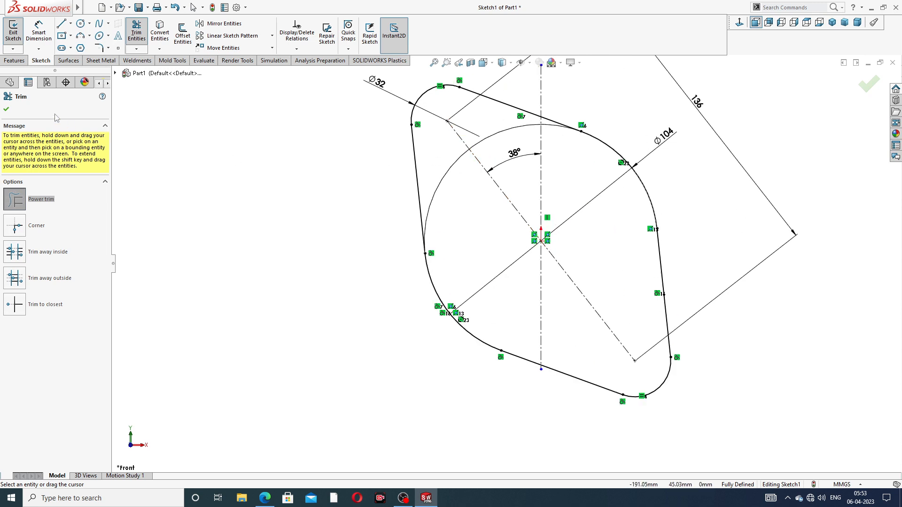
click(6, 109)
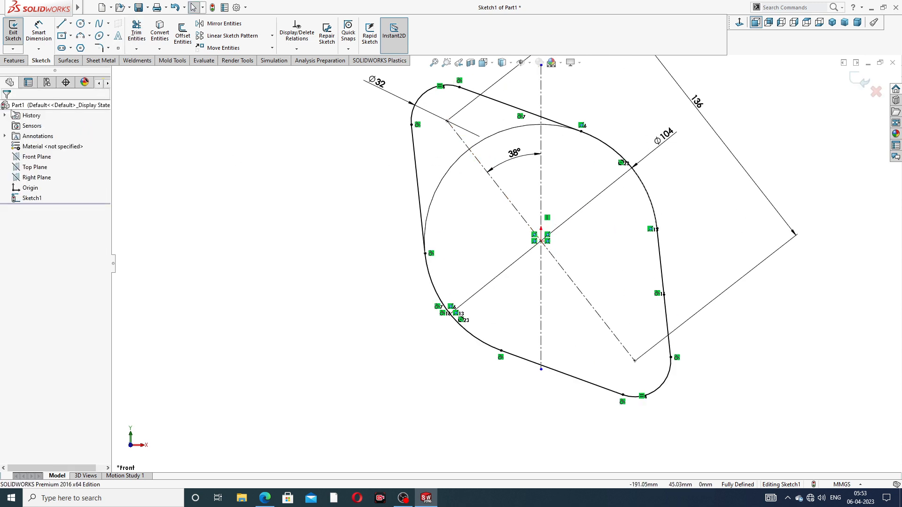
Extrude the flange profile 10 mm as a blind boss, checking the thickness in the browser's manifold drawing.
click(14, 60)
click(17, 32)
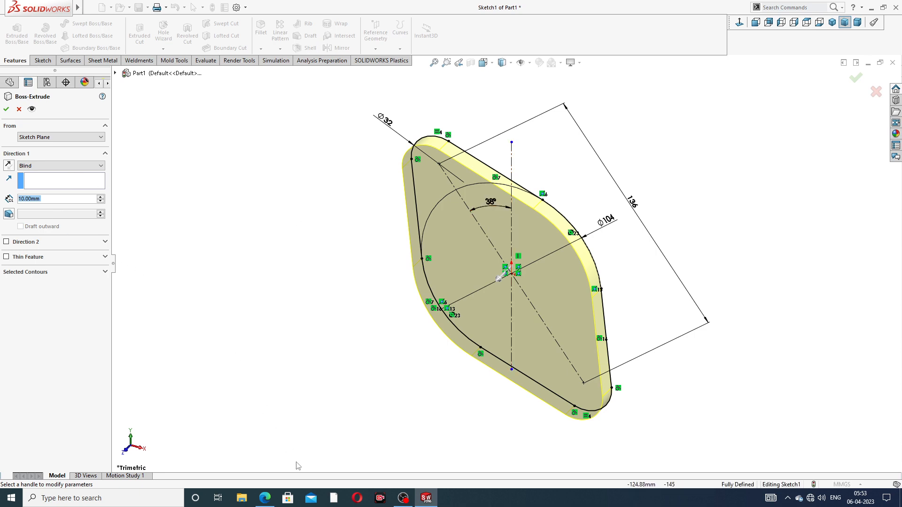
click(265, 498)
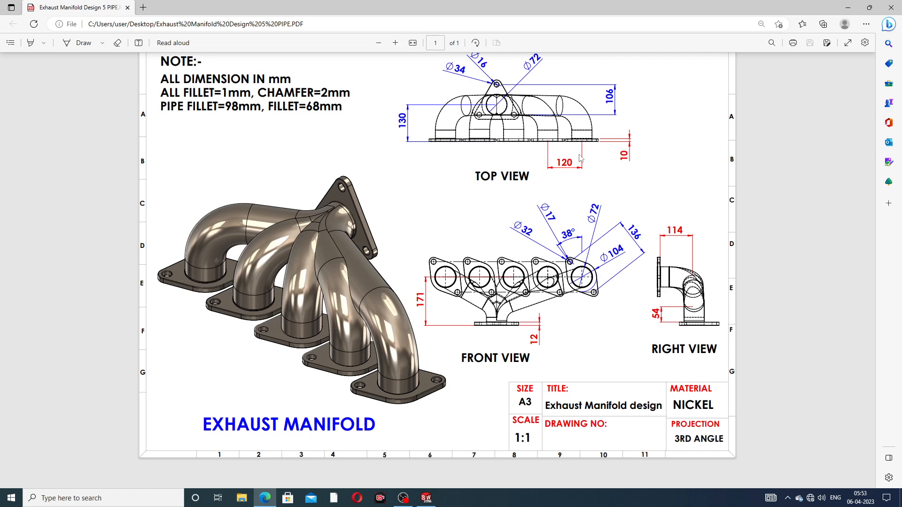
click(264, 497)
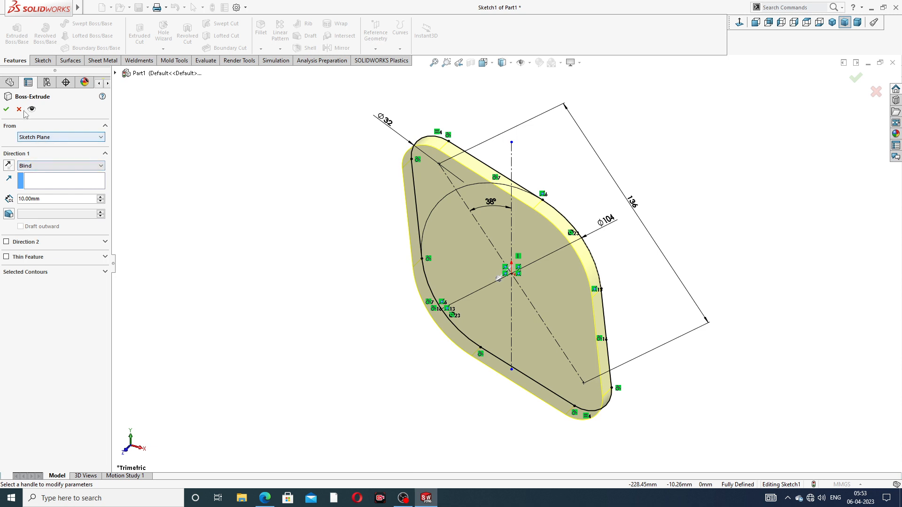
click(6, 109)
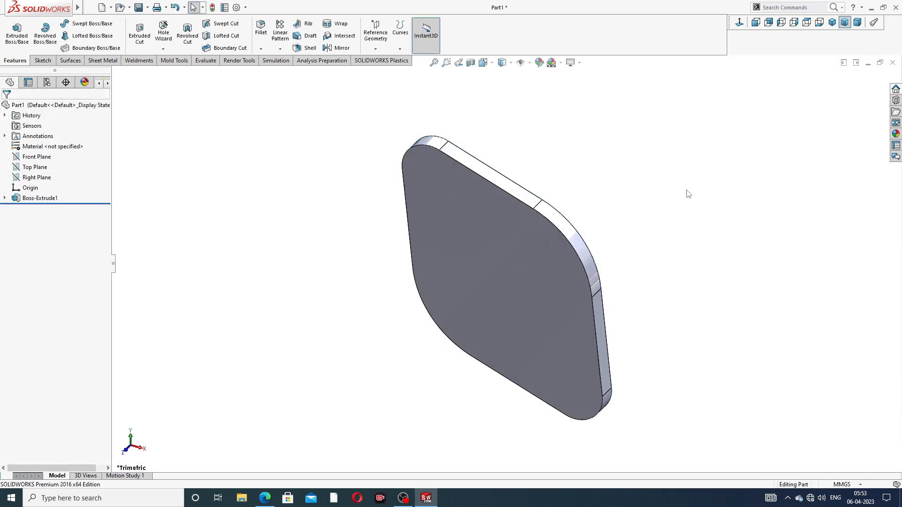
Start a sketch on the flange's front face and draw a circle of about 23 mm radius centered on the origin.
middle_drag(656, 225, 627, 177)
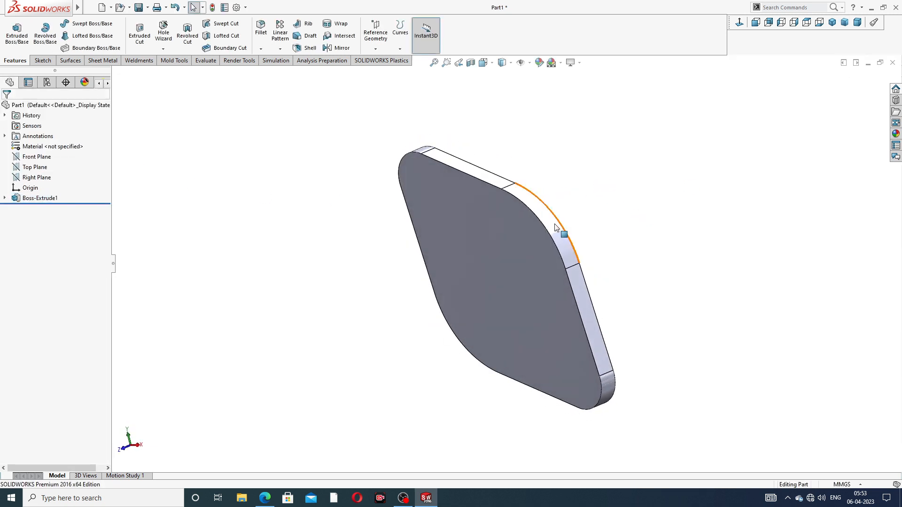
click(516, 234)
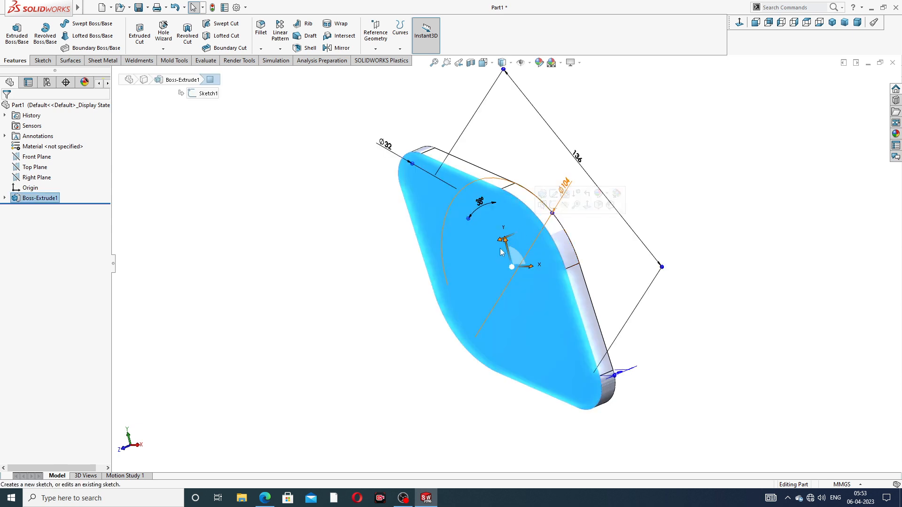
click(553, 206)
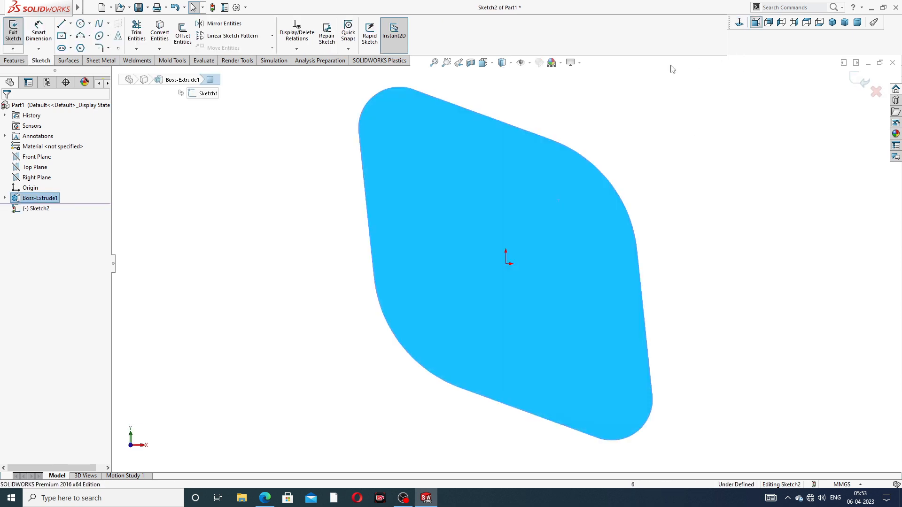
click(80, 23)
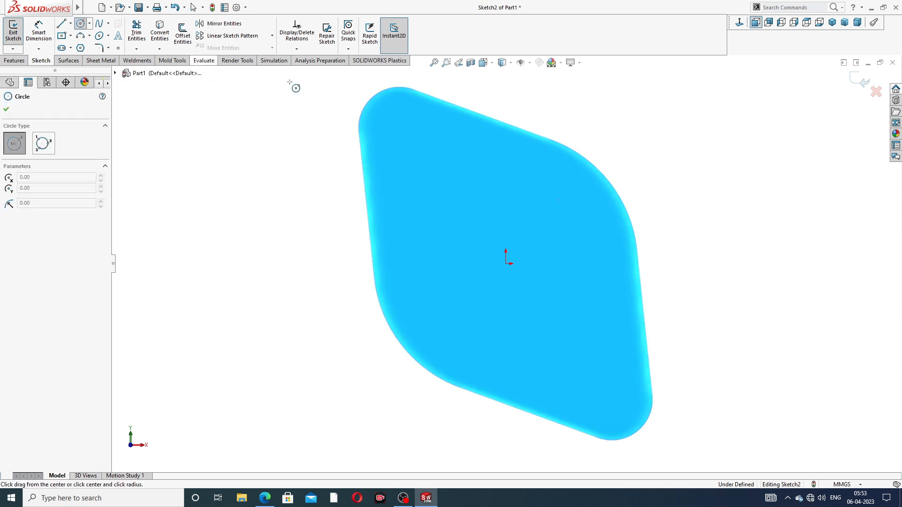
click(505, 263)
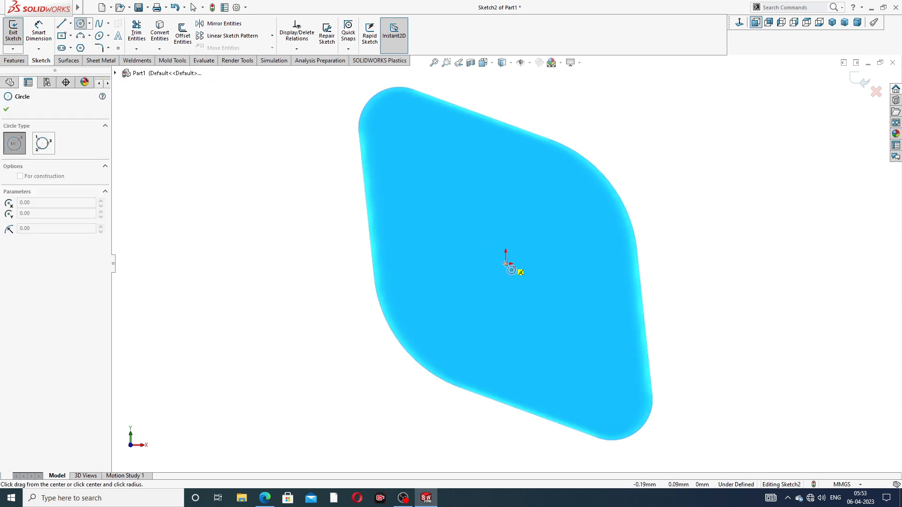
click(512, 206)
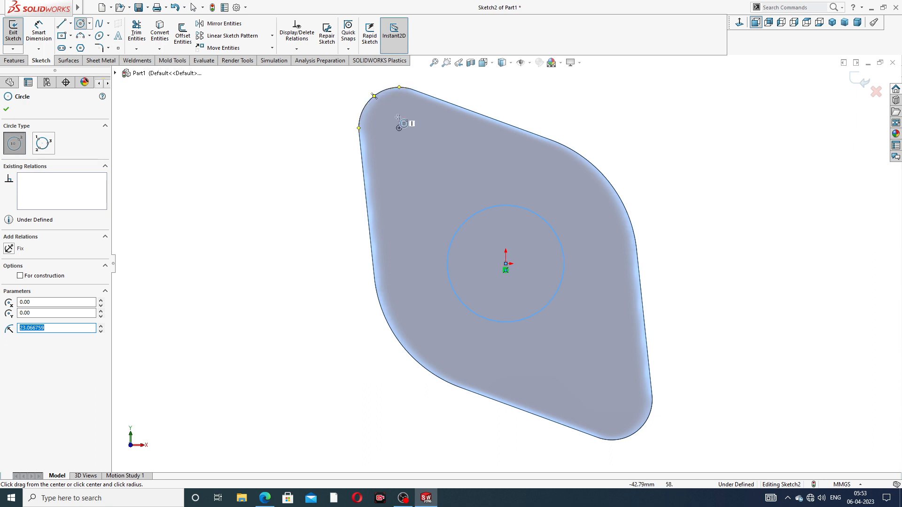
Draw a circle of about 6.6 mm radius at the upper corner arc's center and another small circle at the lower corner arc's center.
click(399, 129)
click(414, 124)
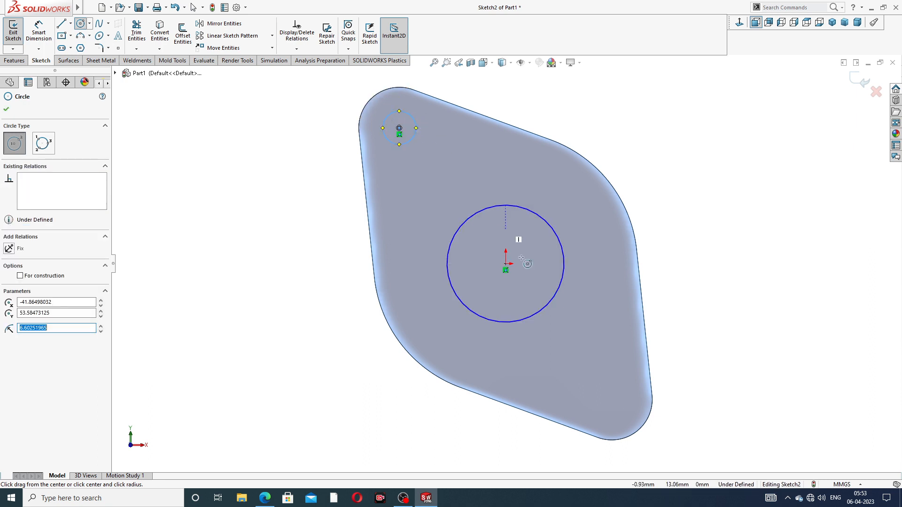
click(612, 400)
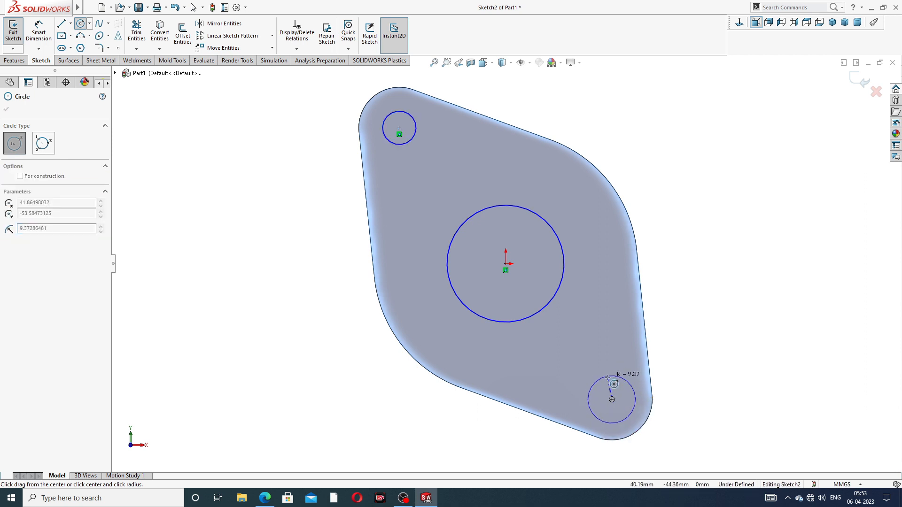
click(625, 383)
right_click(693, 129)
click(712, 139)
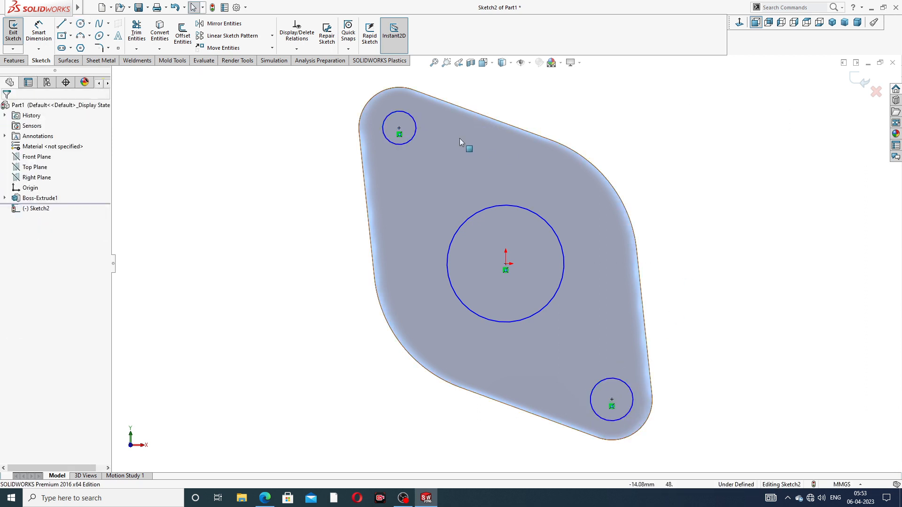
Add an equal relation between the two small corner circles.
click(415, 126)
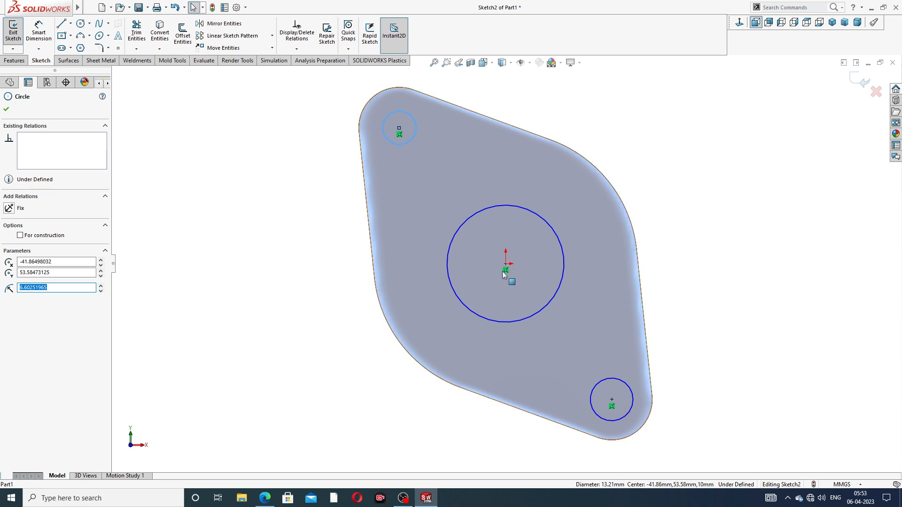
ctrl+click(601, 378)
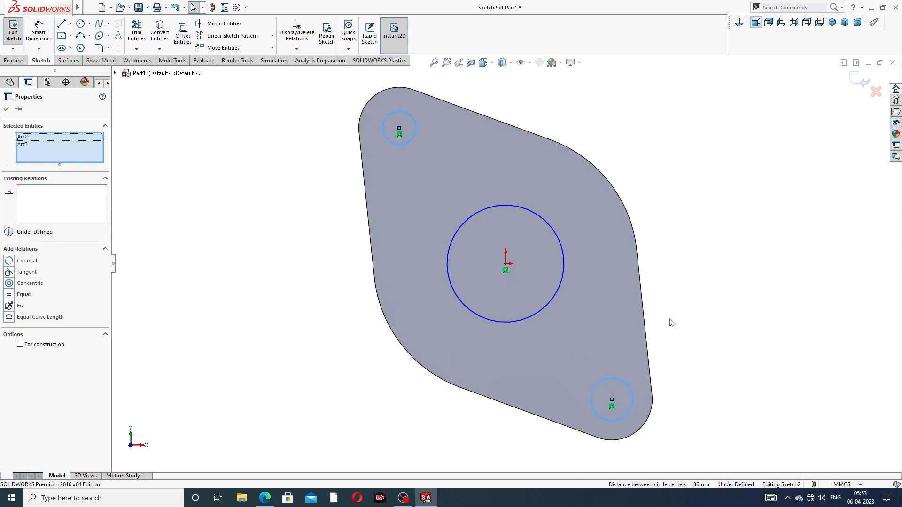
click(661, 339)
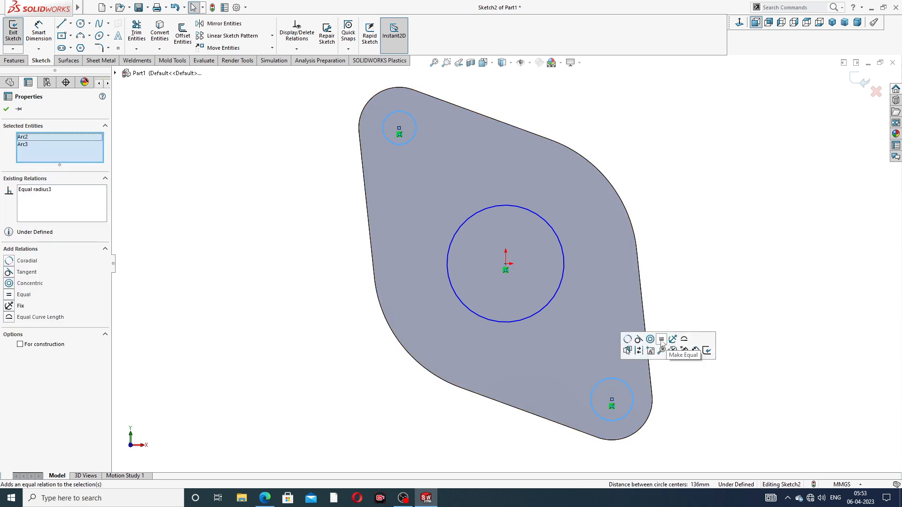
click(689, 165)
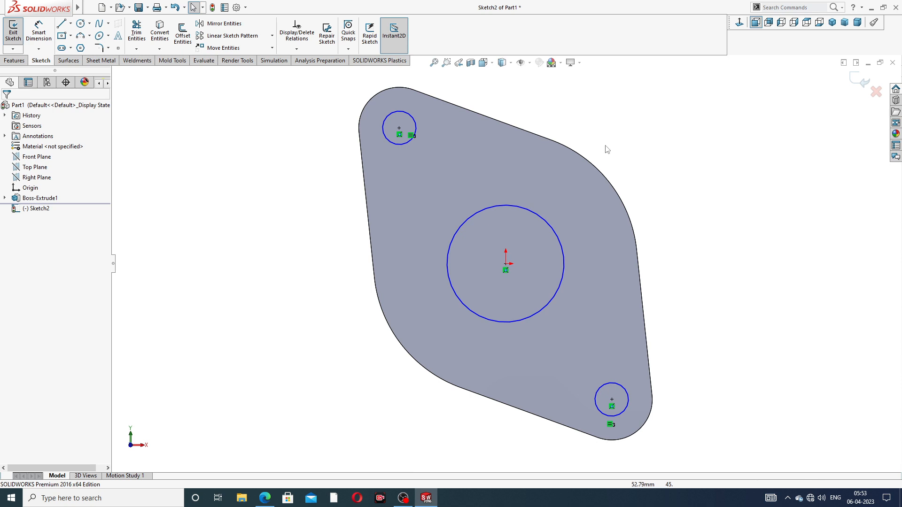
Dimension the upper corner circle with a 17 mm diameter.
click(38, 32)
click(390, 112)
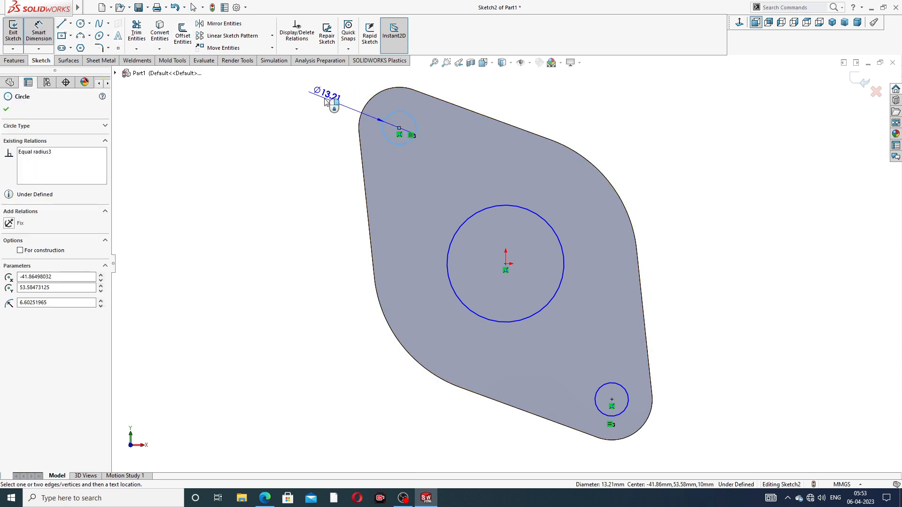
click(324, 97)
text(17)
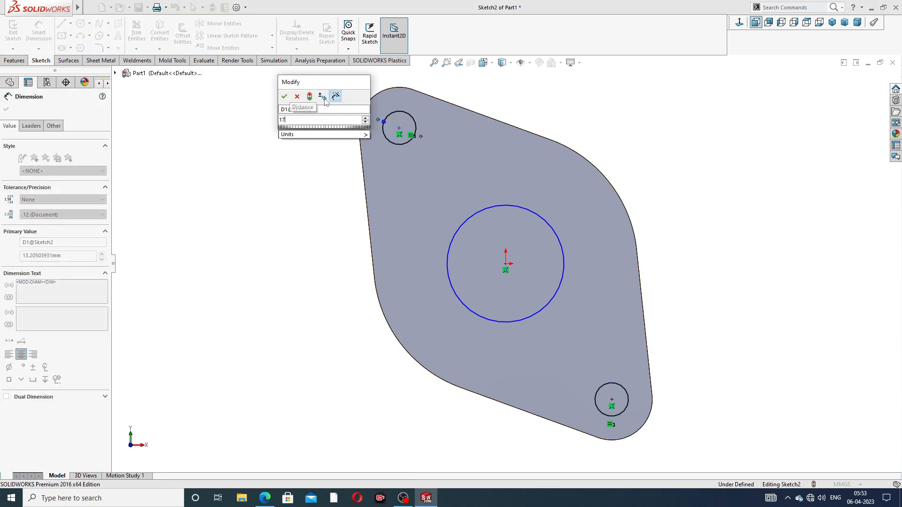
key(Return)
Dimension the central circle with a 72 mm diameter and finish dimensioning.
click(530, 215)
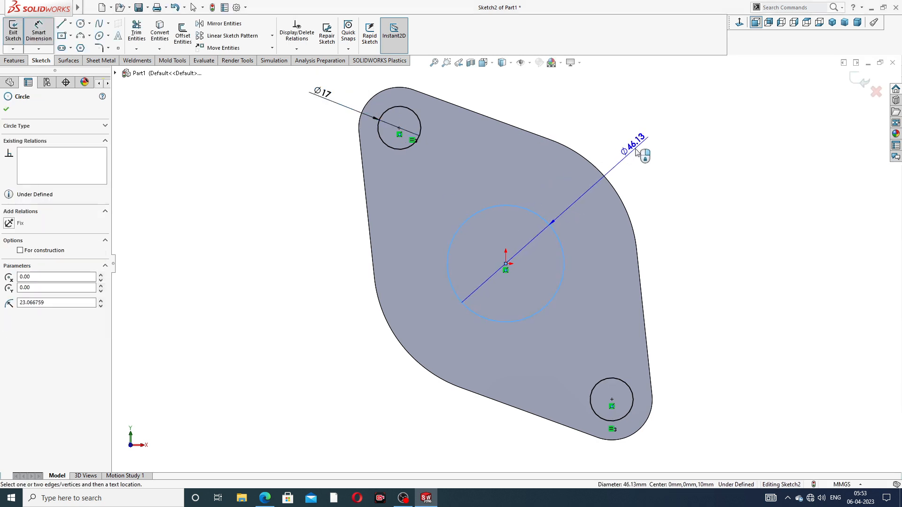
click(585, 141)
text(72)
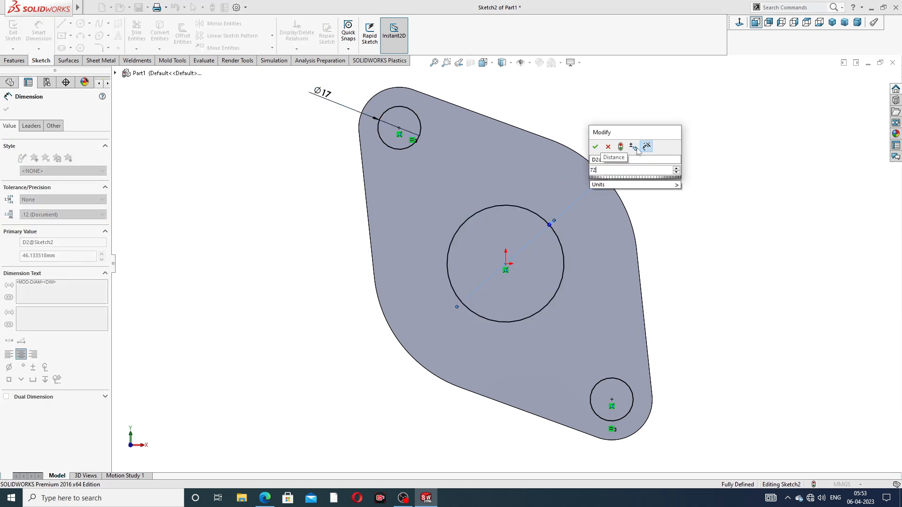
key(Return)
right_click(699, 141)
click(726, 141)
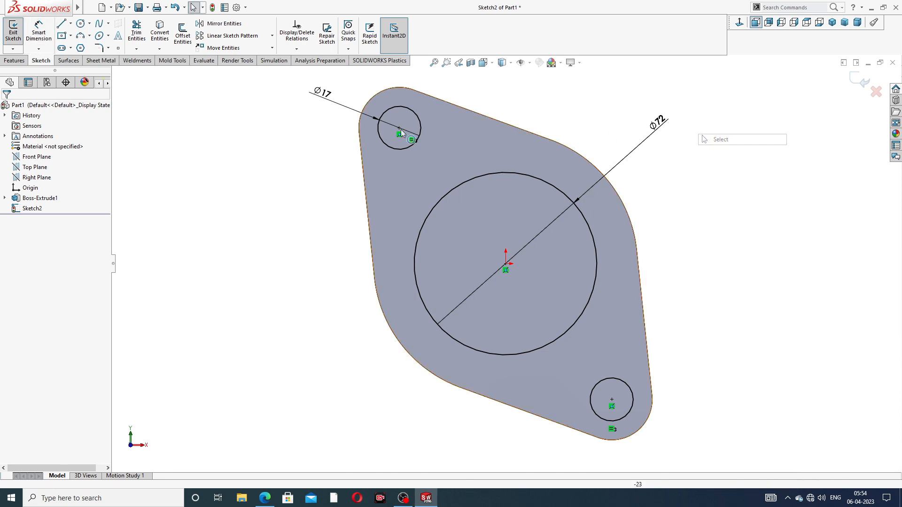
Cut the three sketched circles through the flange plate with an Extruded Cut set to Through All.
click(17, 61)
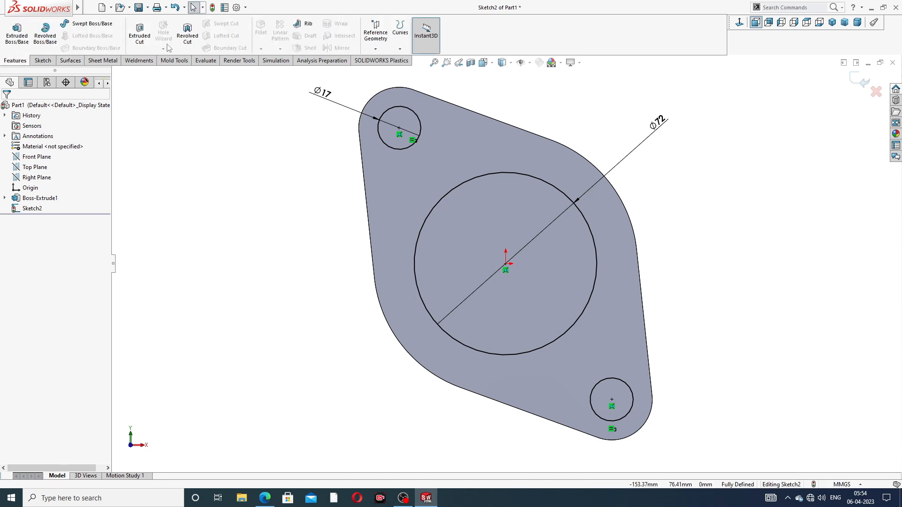
click(139, 33)
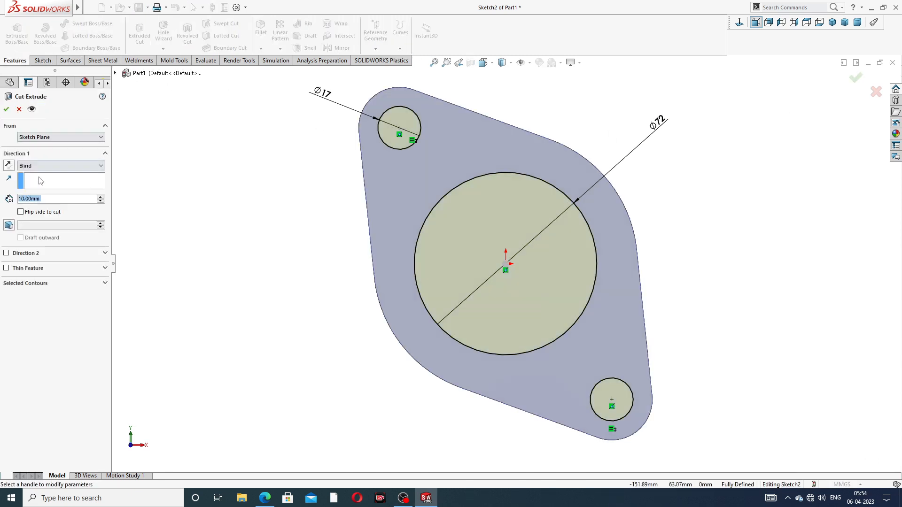
click(42, 168)
click(47, 180)
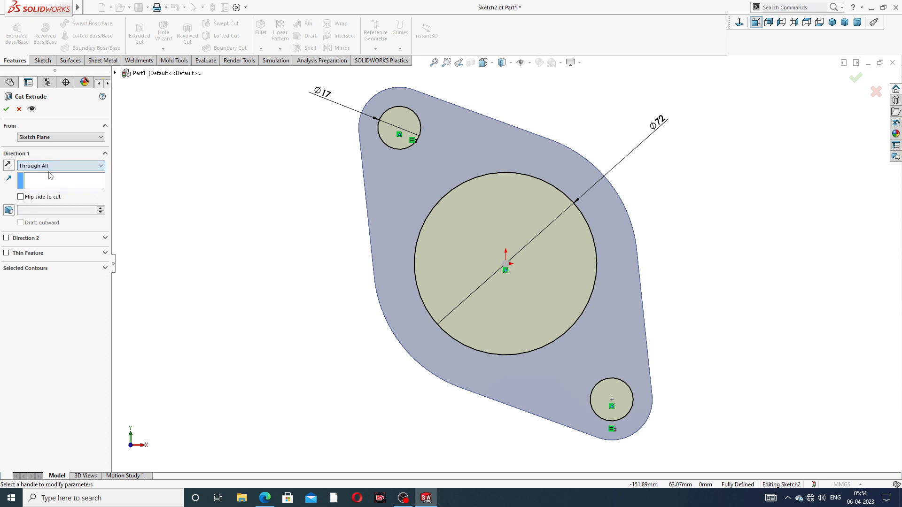
click(6, 110)
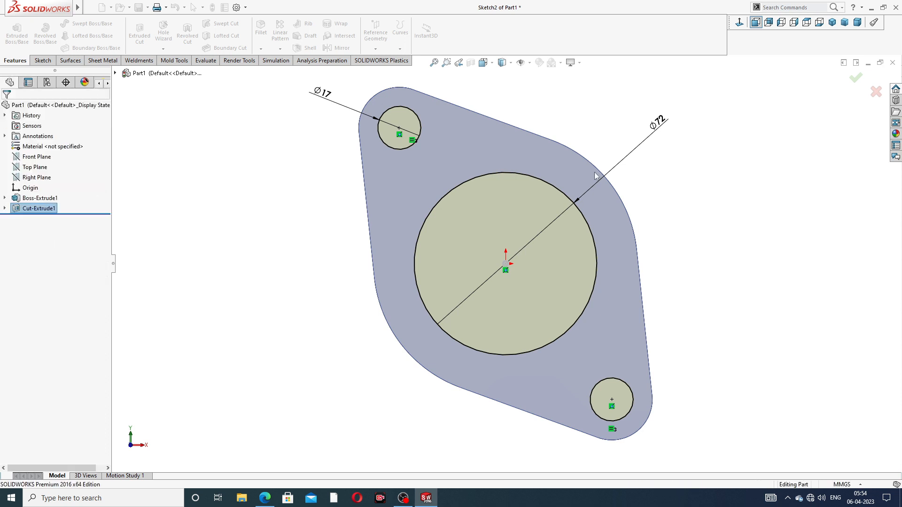
click(667, 147)
scroll(629, 169, up, 3)
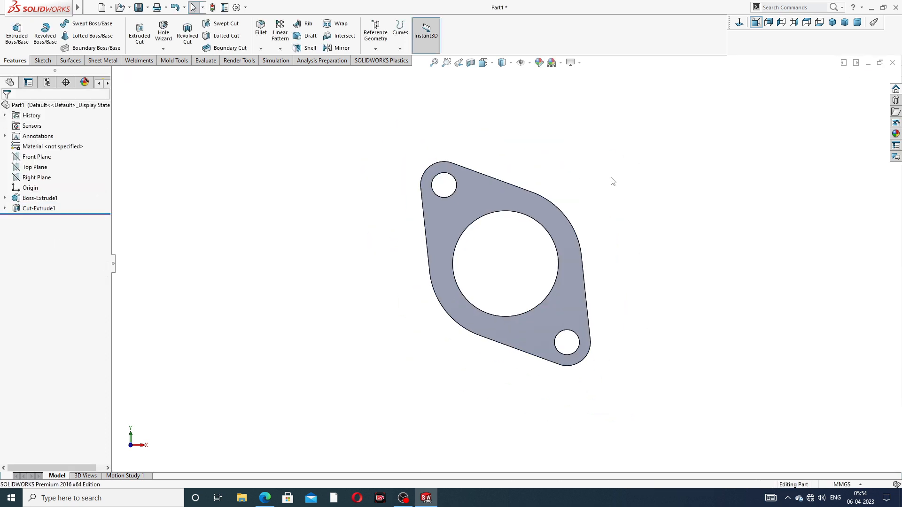
middle_drag(612, 182, 509, 247)
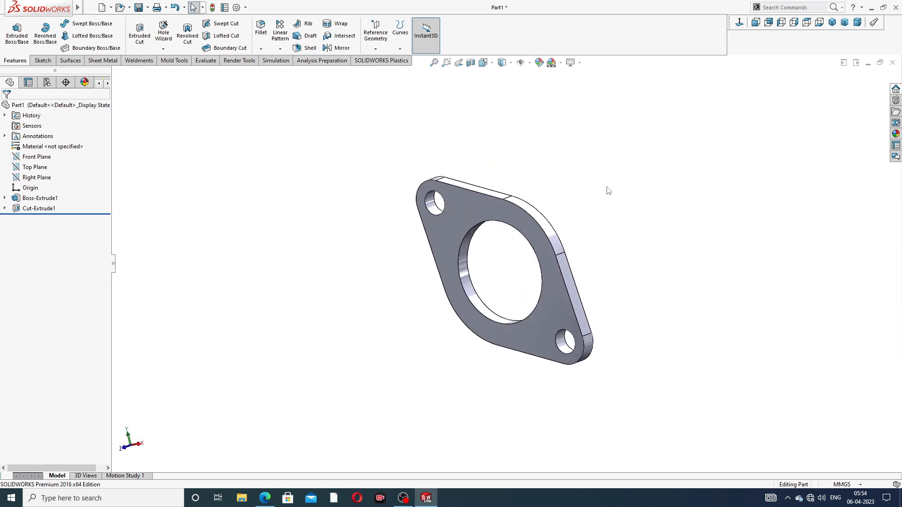
middle_drag(607, 187, 630, 166)
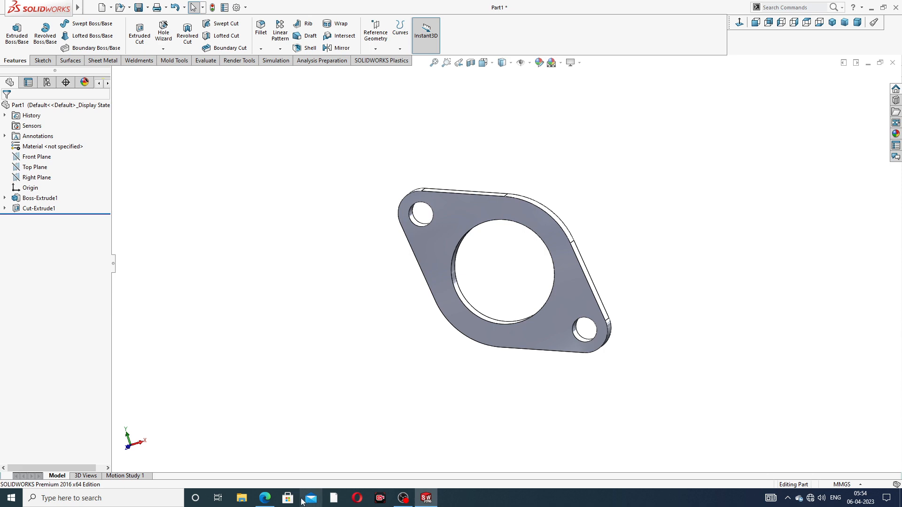
Check the flange spacing in the exhaust manifold PDF drawing and start a sketch on the flange's front face.
click(264, 498)
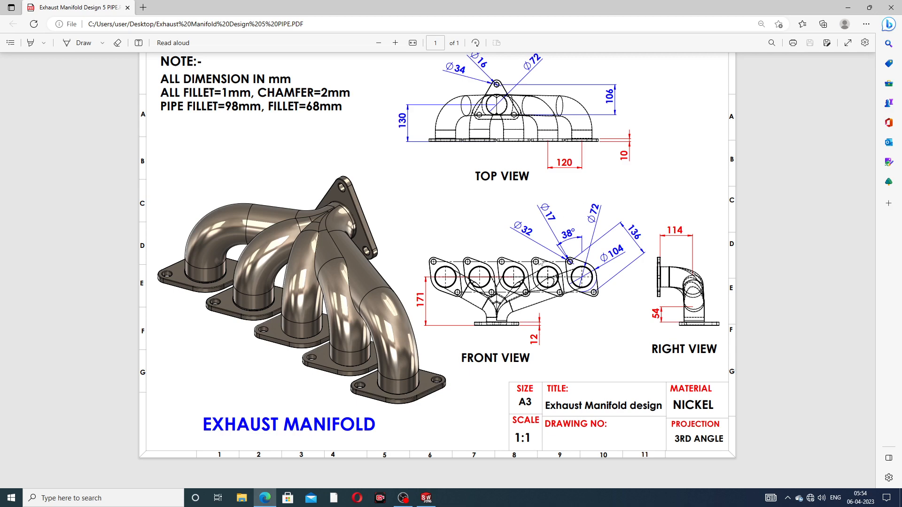
click(264, 498)
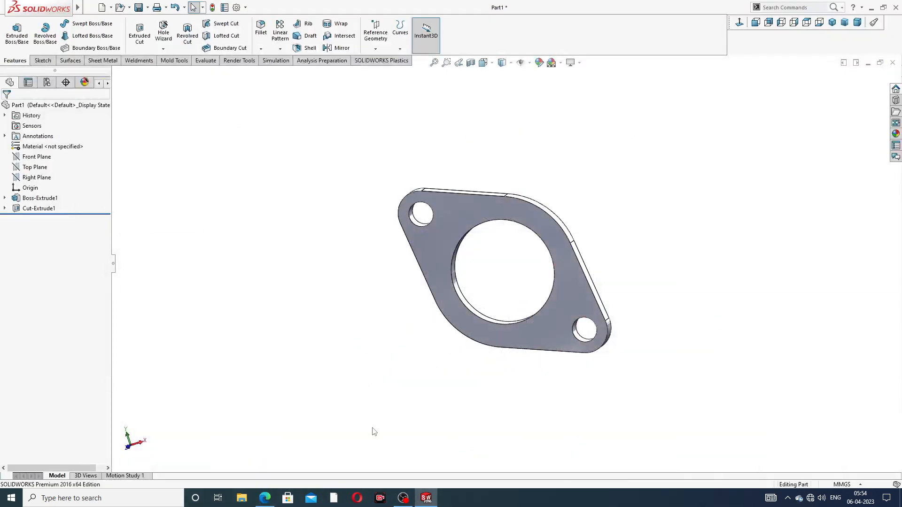
click(450, 207)
click(489, 179)
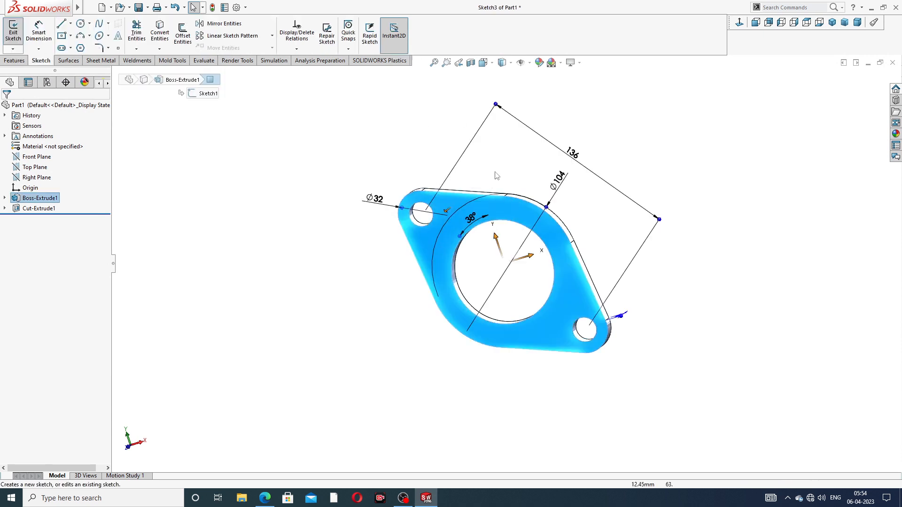
click(755, 22)
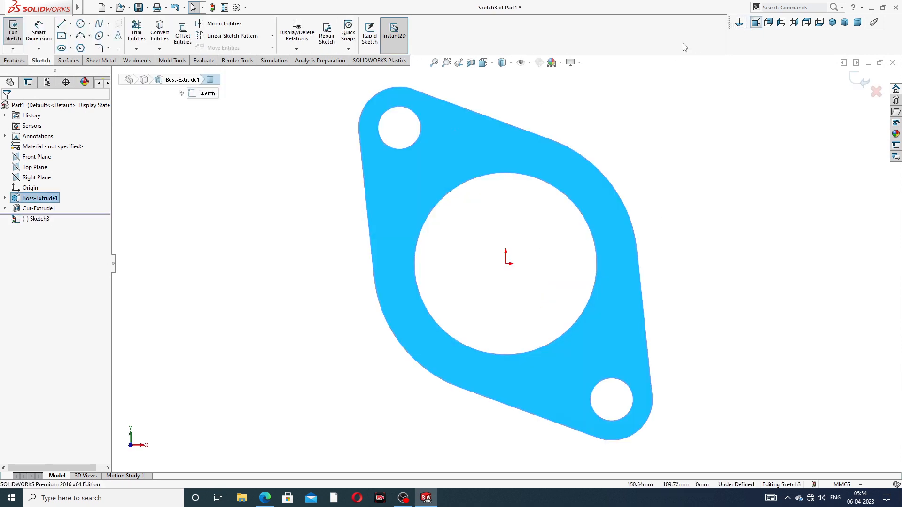
scroll(416, 140, up, 2)
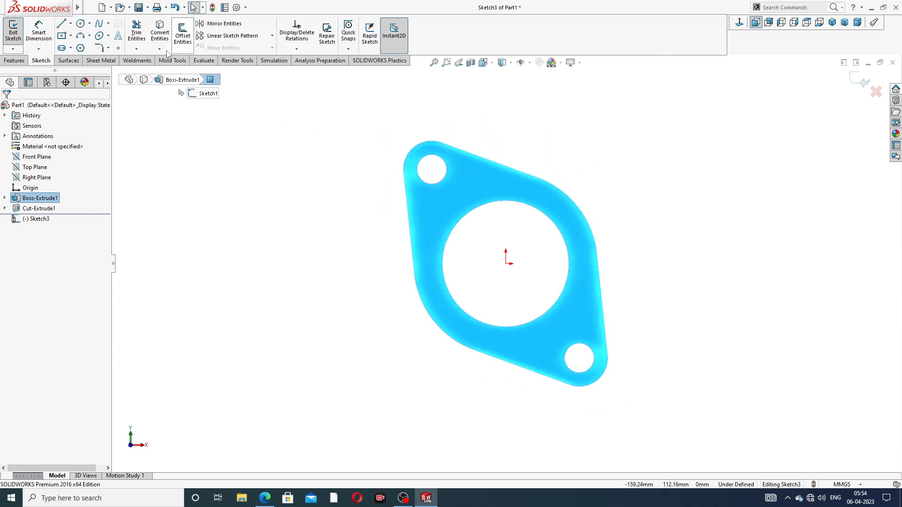
Draw a horizontal centerline about 134 mm long from the origin toward negative X and exit the sketch.
click(70, 23)
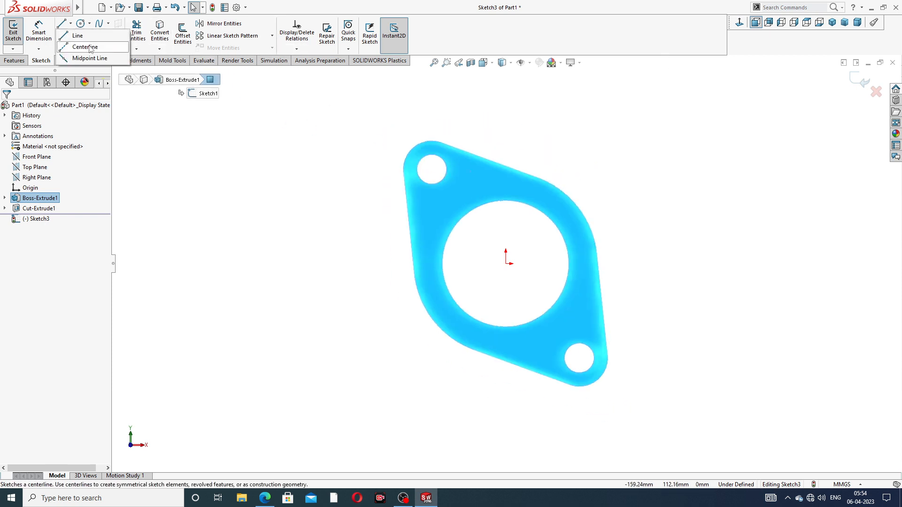
click(82, 44)
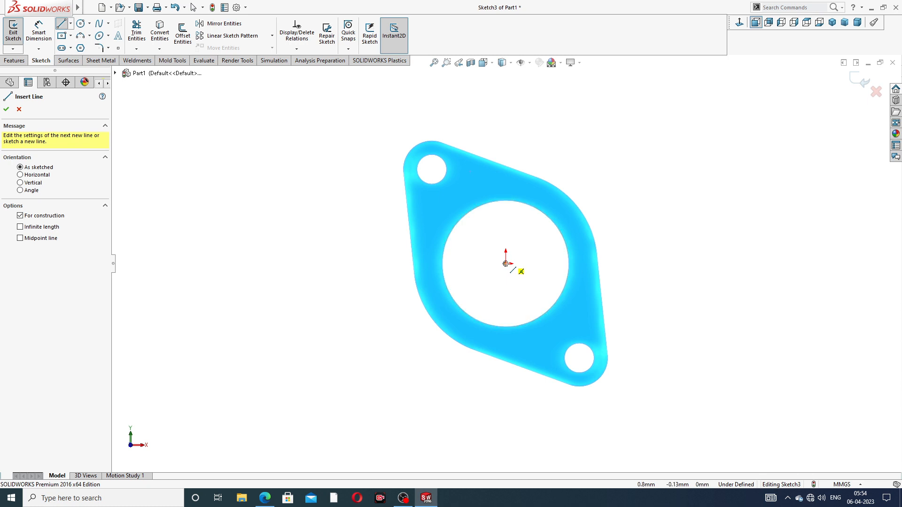
click(506, 264)
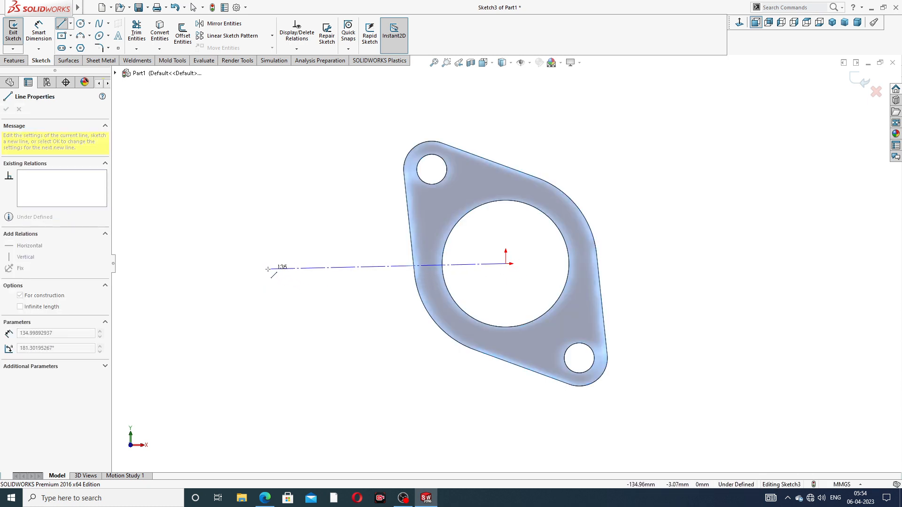
click(270, 263)
right_click(288, 224)
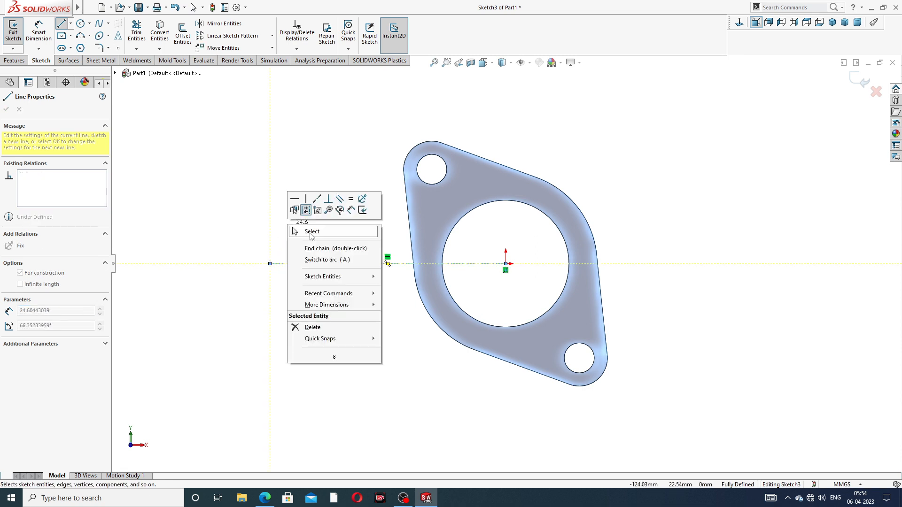
click(306, 228)
click(323, 264)
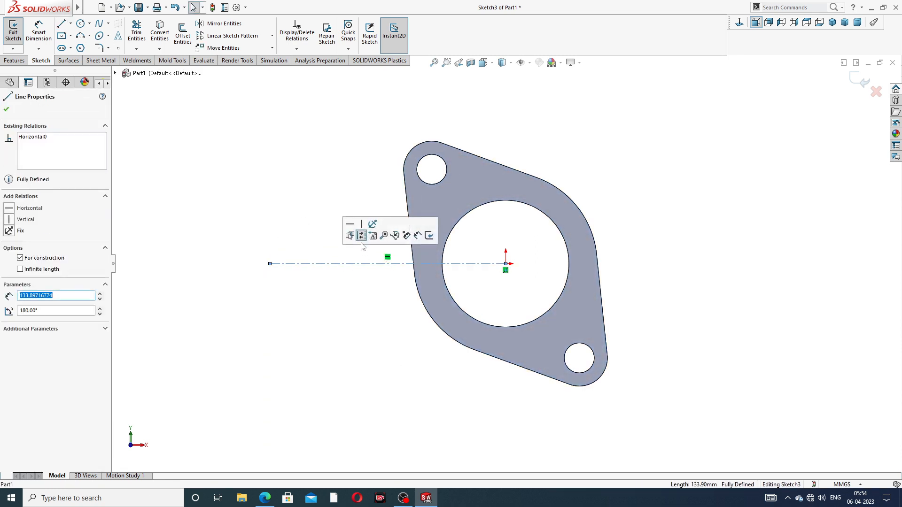
click(332, 151)
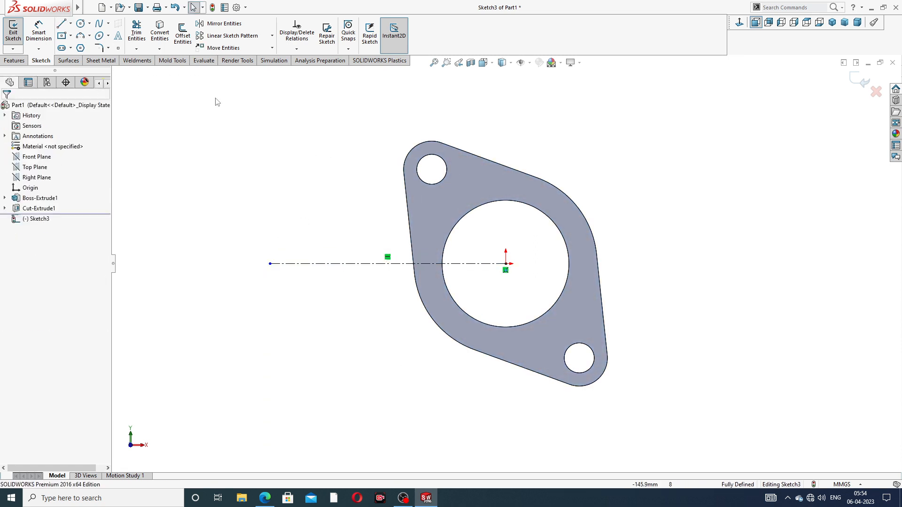
click(863, 81)
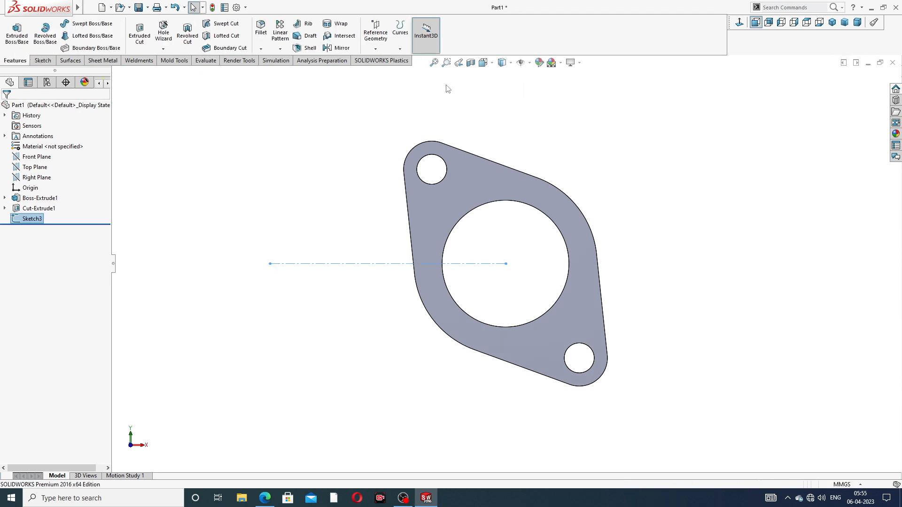
Start a linear pattern along the sketched centerline with 120 mm spacing and 5 instances.
click(280, 49)
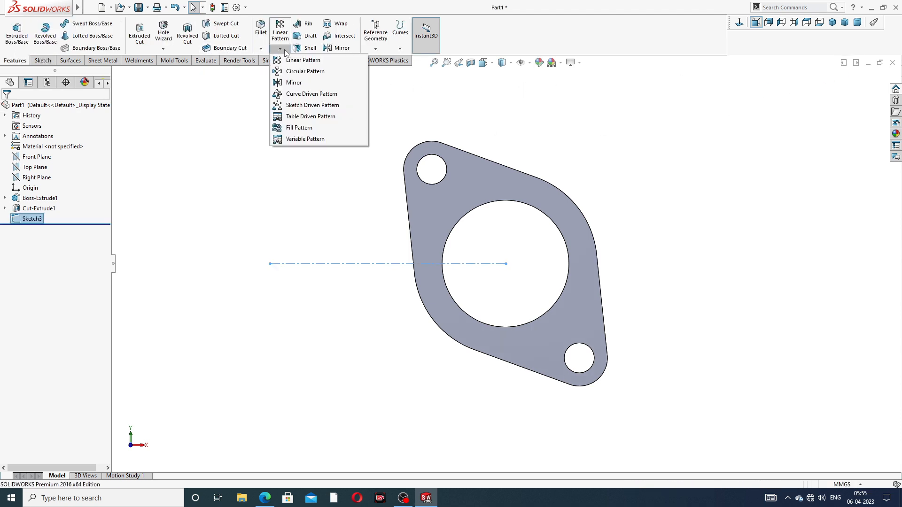
click(311, 60)
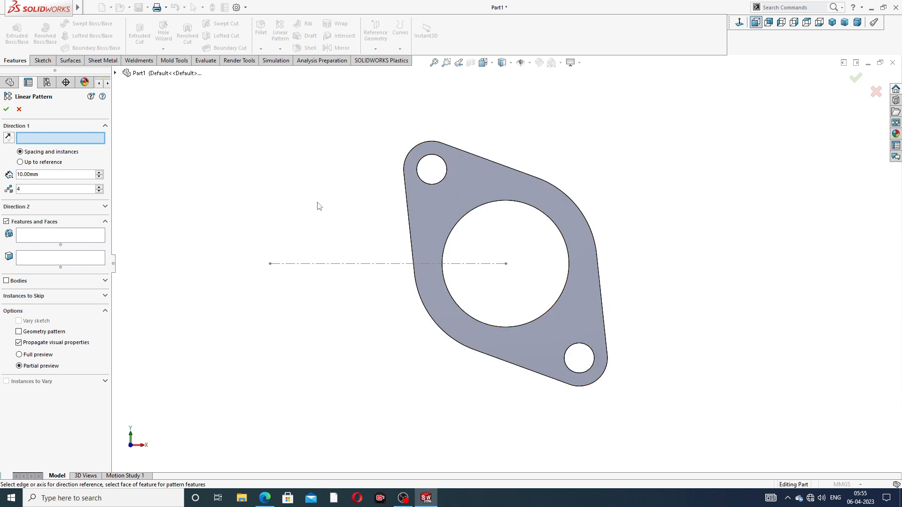
click(359, 264)
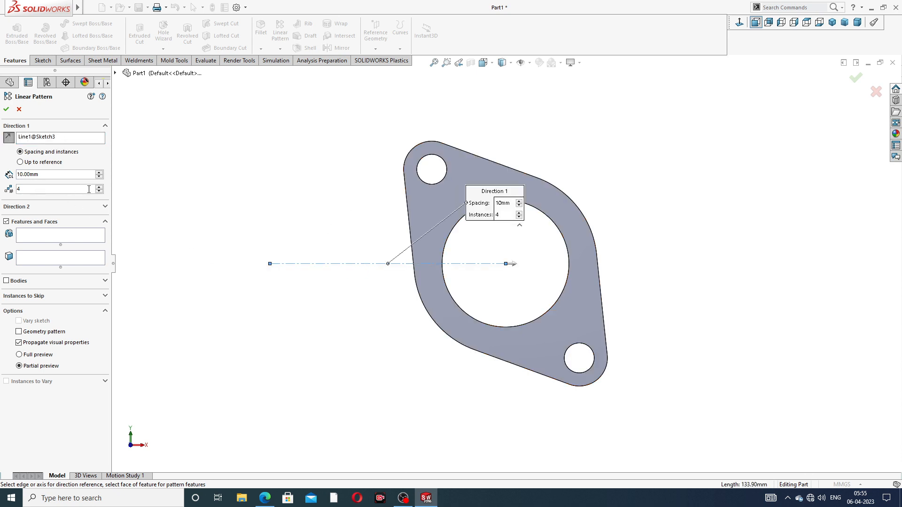
click(40, 175)
text(120)
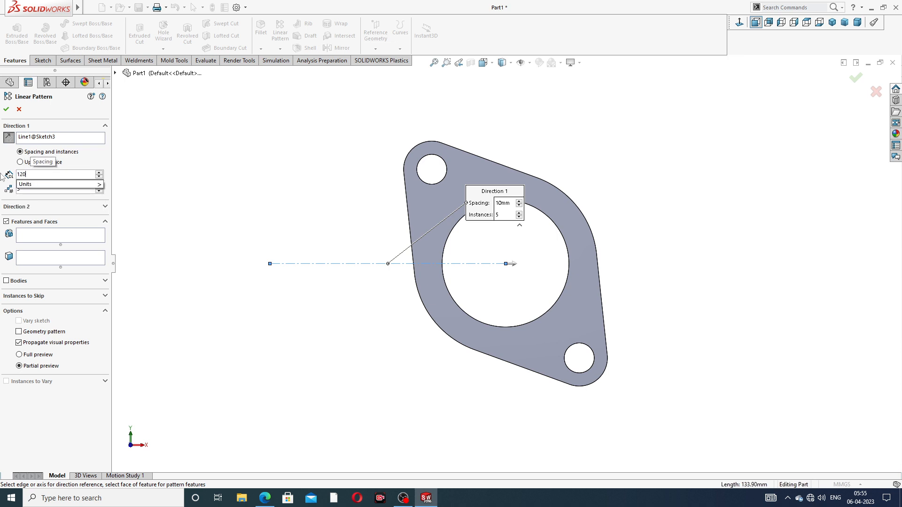
key(Return)
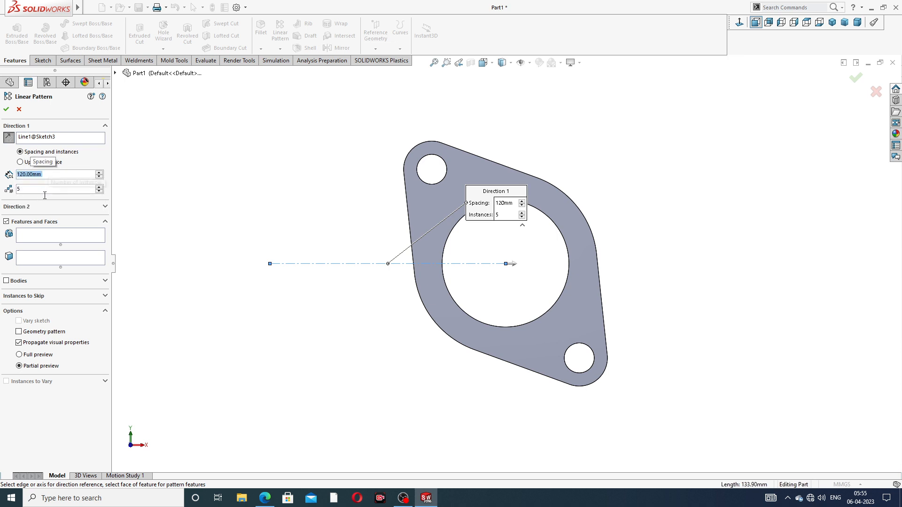
Pattern the flange as a body, reverse the direction toward negative X and finish the linear pattern.
click(6, 281)
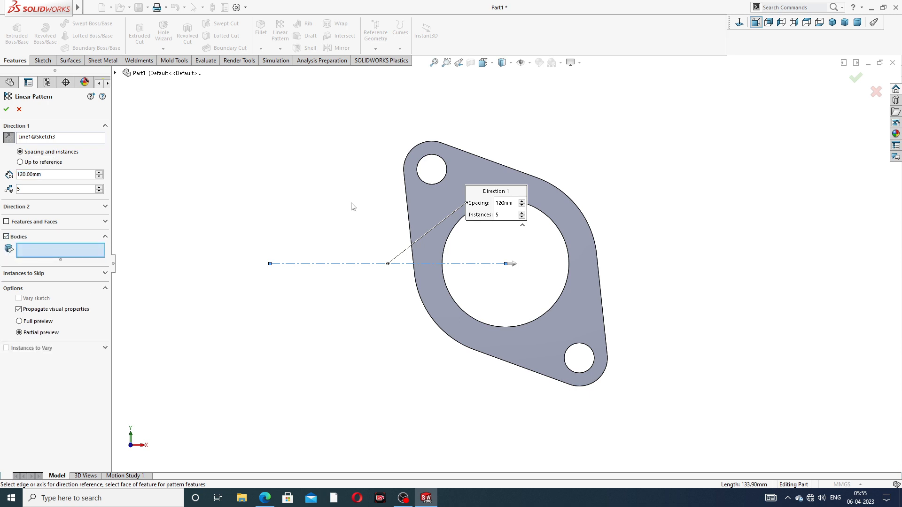
click(425, 203)
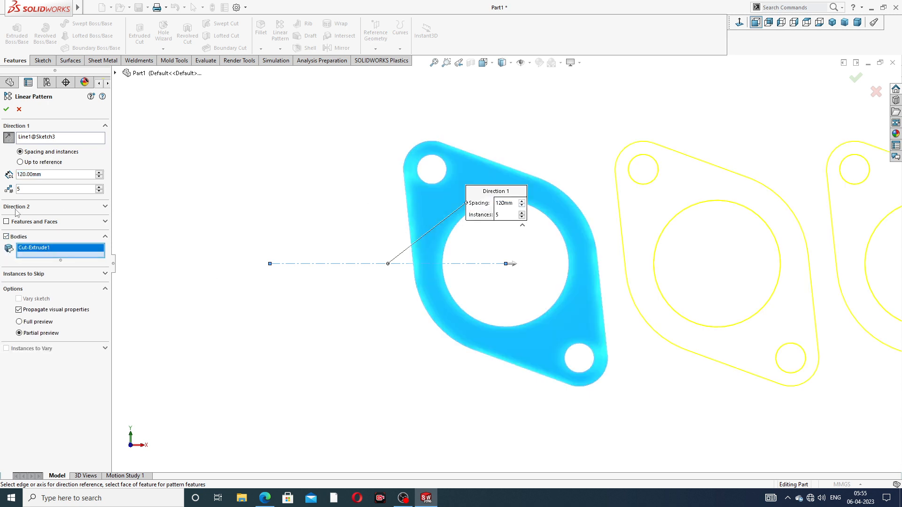
click(8, 139)
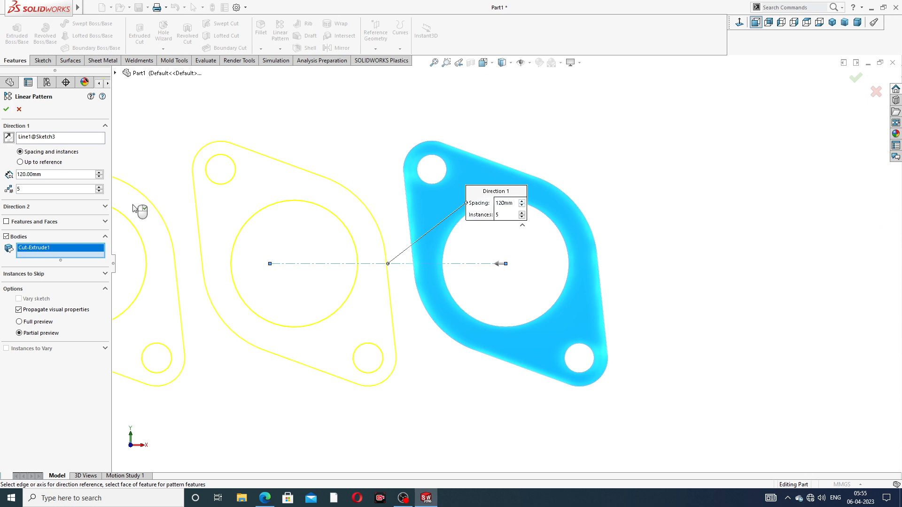
scroll(324, 237, up, 5)
scroll(366, 279, down, 4)
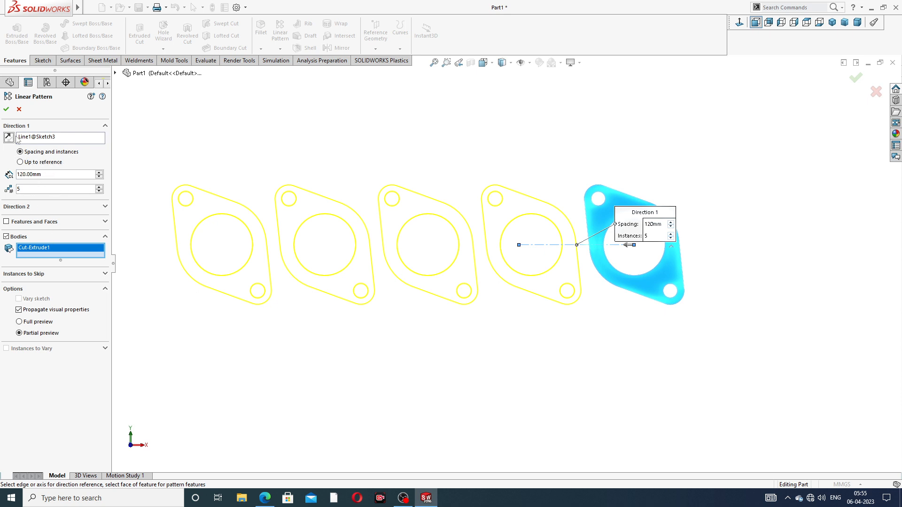
click(6, 108)
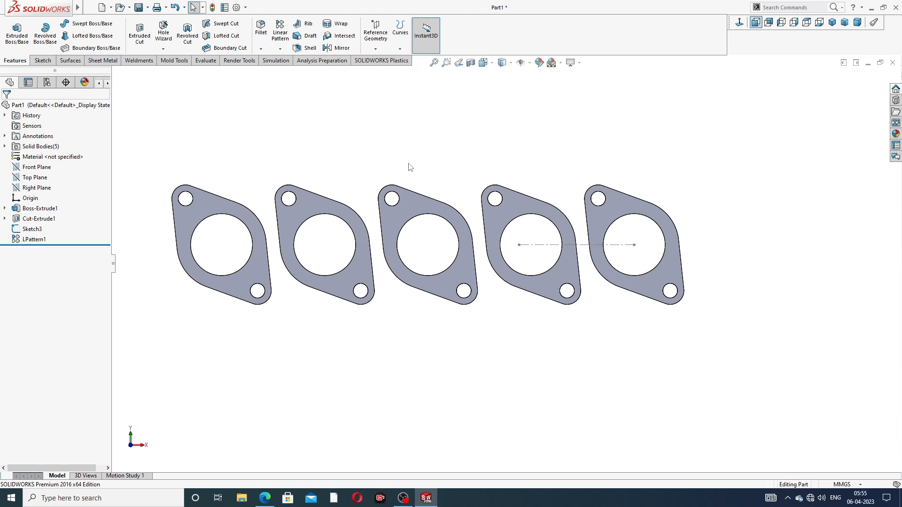
Hide the centerline sketch that sets the pattern direction.
scroll(585, 282, down, 2)
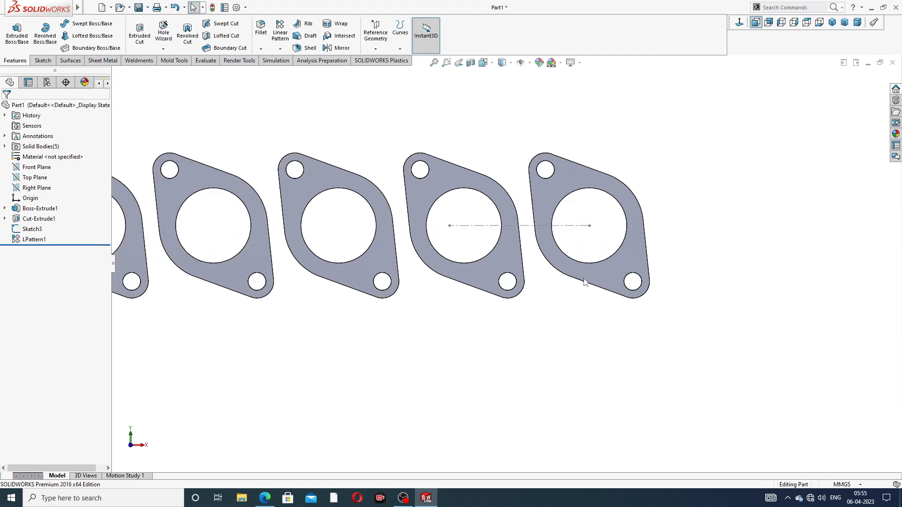
click(529, 225)
click(565, 197)
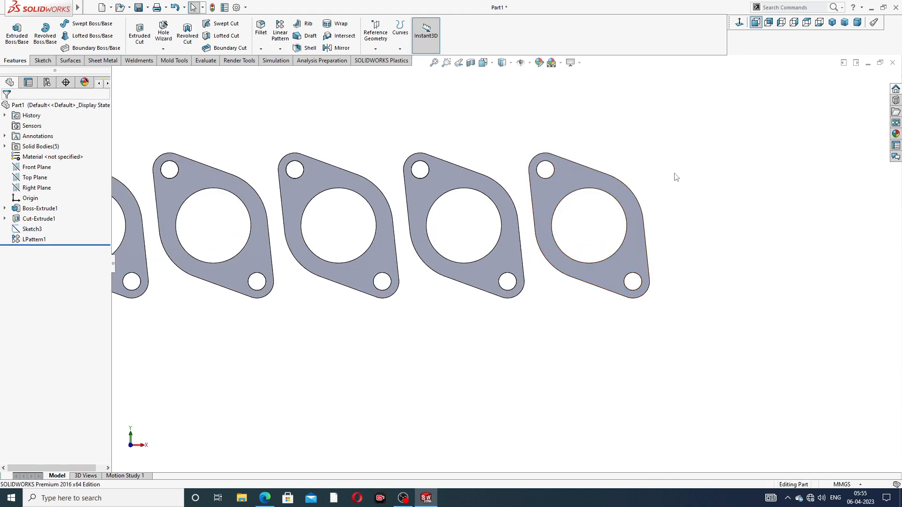
Inspect the row of flanges from an isometric angle and consult the exhaust manifold PDF drawing.
scroll(476, 224, up, 3)
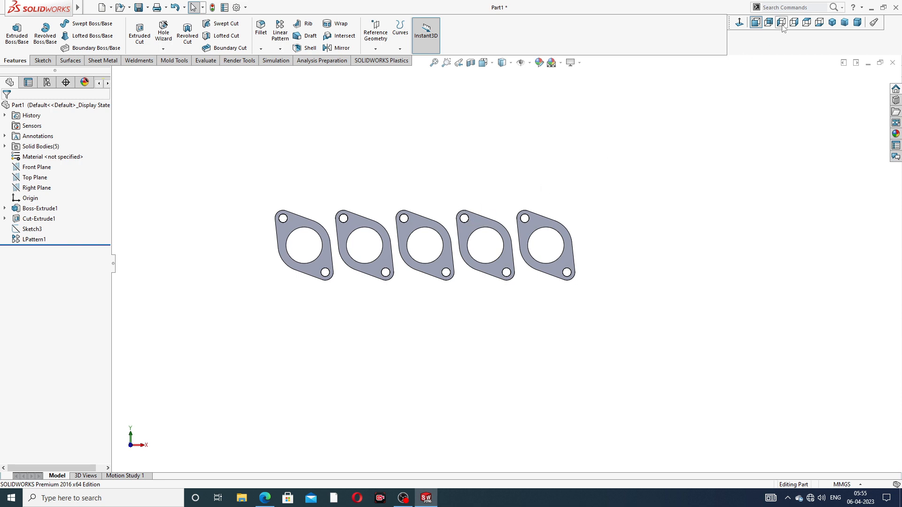
click(832, 23)
scroll(571, 182, up, 3)
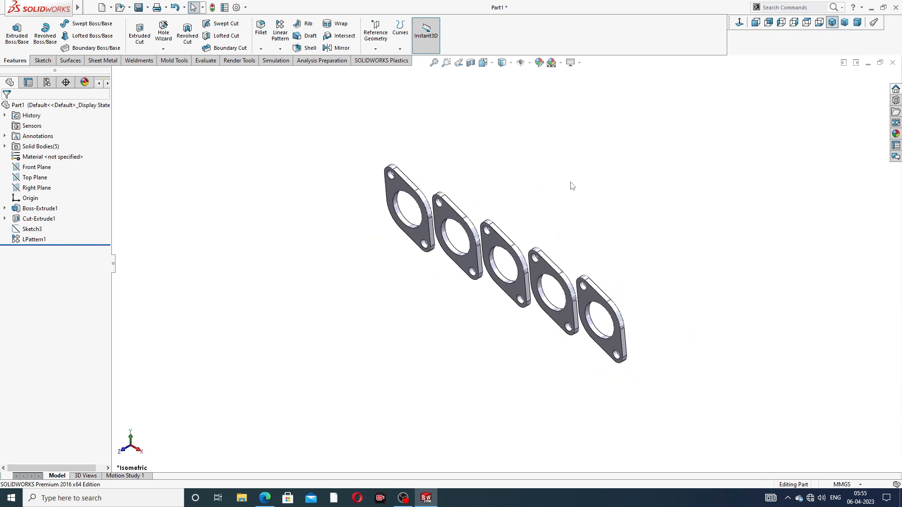
middle_drag(557, 216, 585, 193)
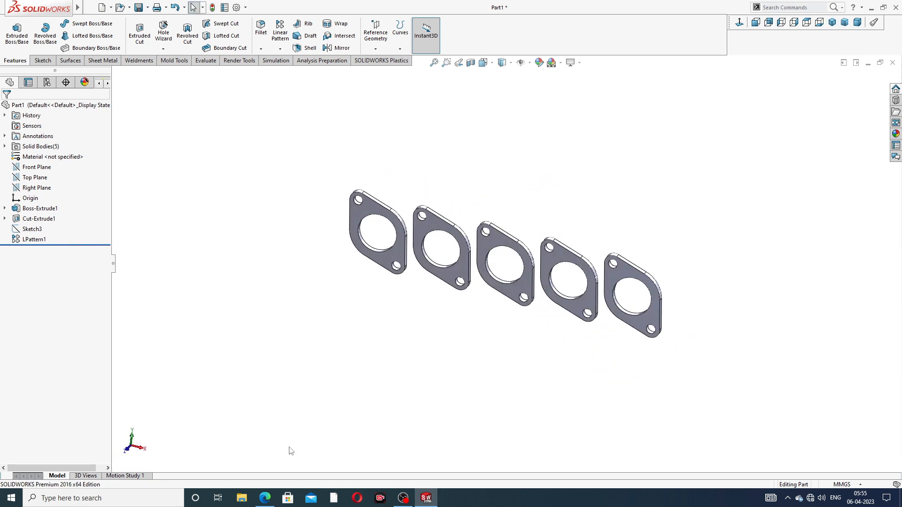
click(264, 498)
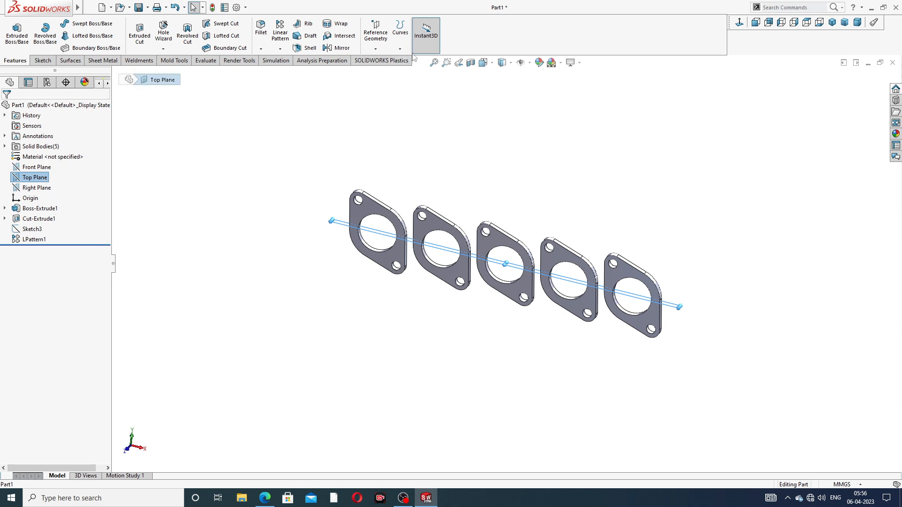
Create a reference plane offset 171 mm from the Top Plane, with the offset flipped to lie below the flanges.
click(376, 48)
click(385, 60)
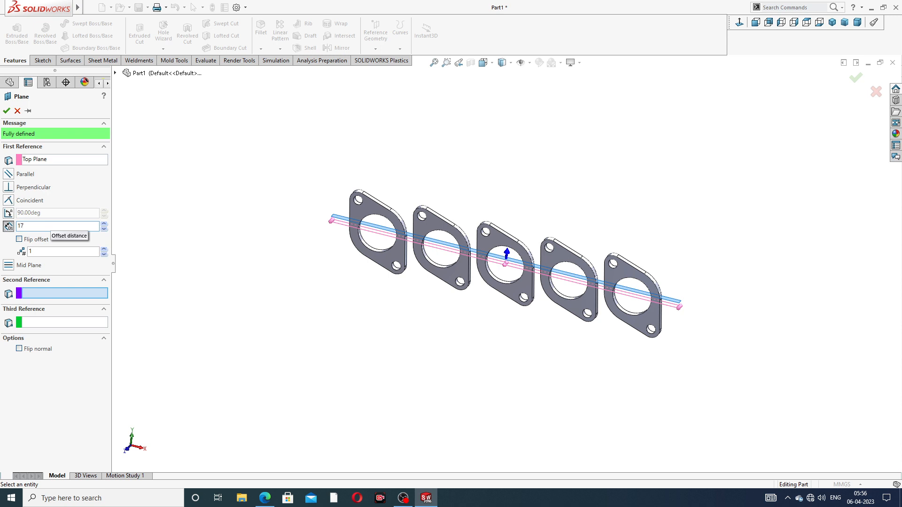
text(171)
key(Return)
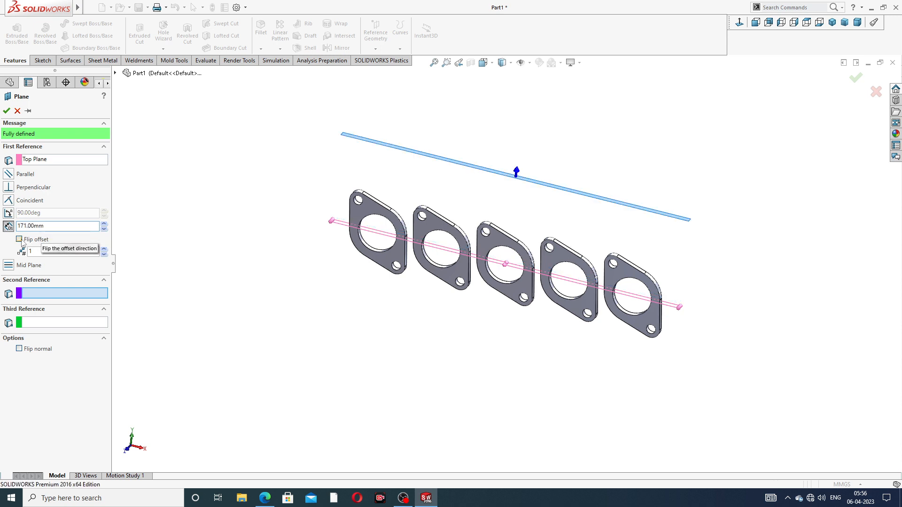
click(20, 241)
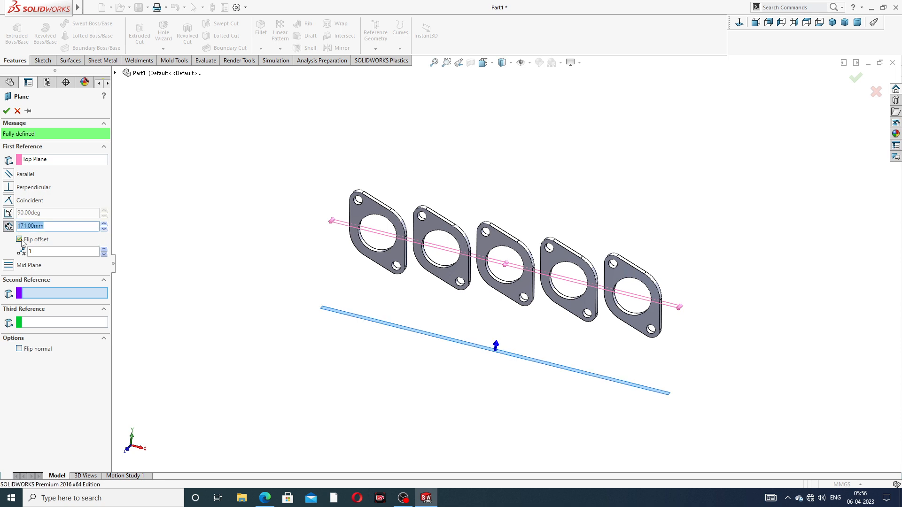
click(6, 111)
Widen the offset plane toward the back of the flanges and start a sketch on it, viewed normal to the plane.
middle_drag(493, 354, 515, 343)
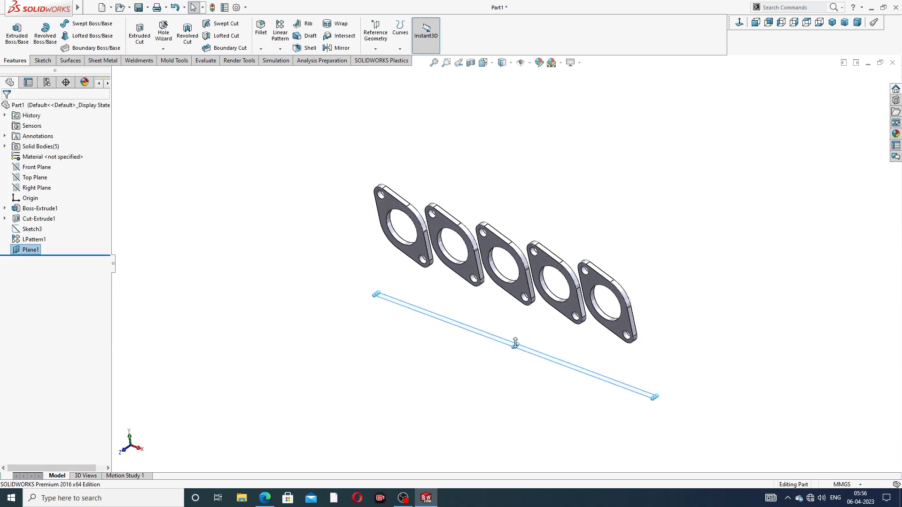
drag(516, 344, 572, 306)
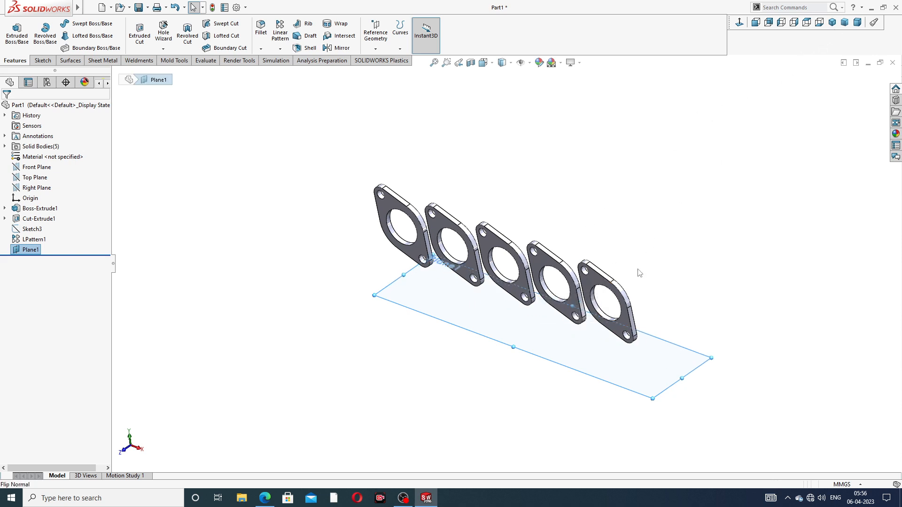
click(647, 351)
click(692, 317)
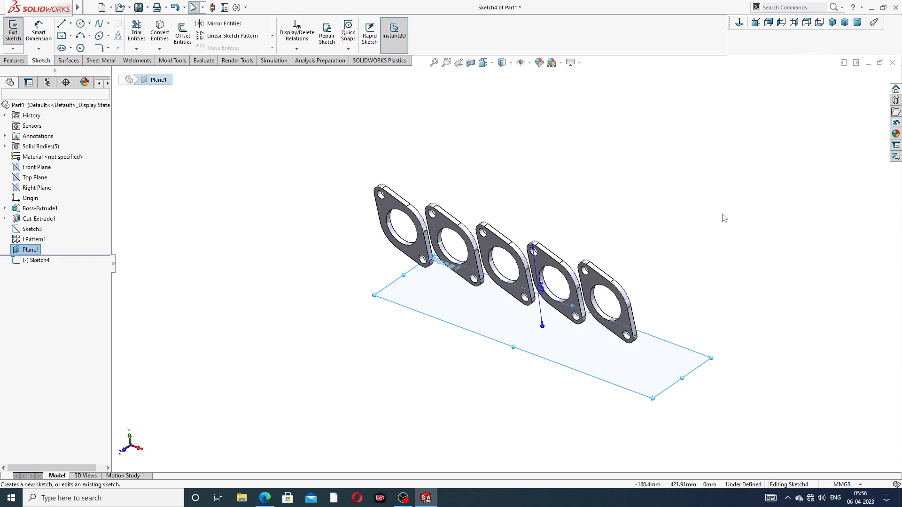
click(740, 23)
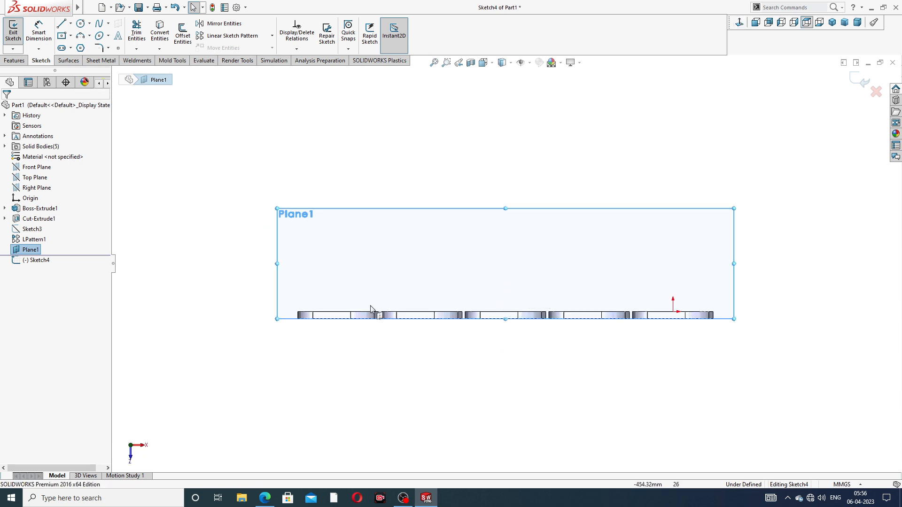
Sketch a horizontal centerline about 4.4 mm long bridging the front-face corners of the middle flange and its neighbour toward the origin.
scroll(559, 324, down, 3)
scroll(538, 337, down, 5)
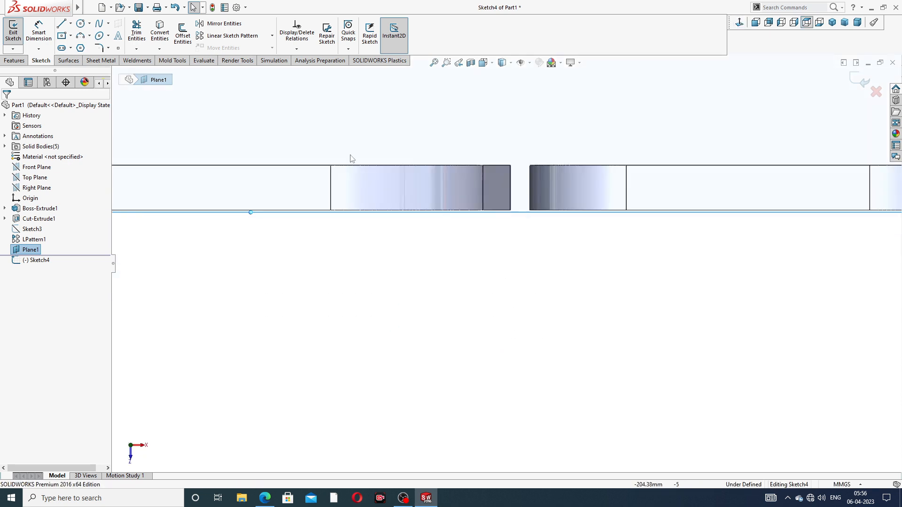
click(71, 24)
click(83, 45)
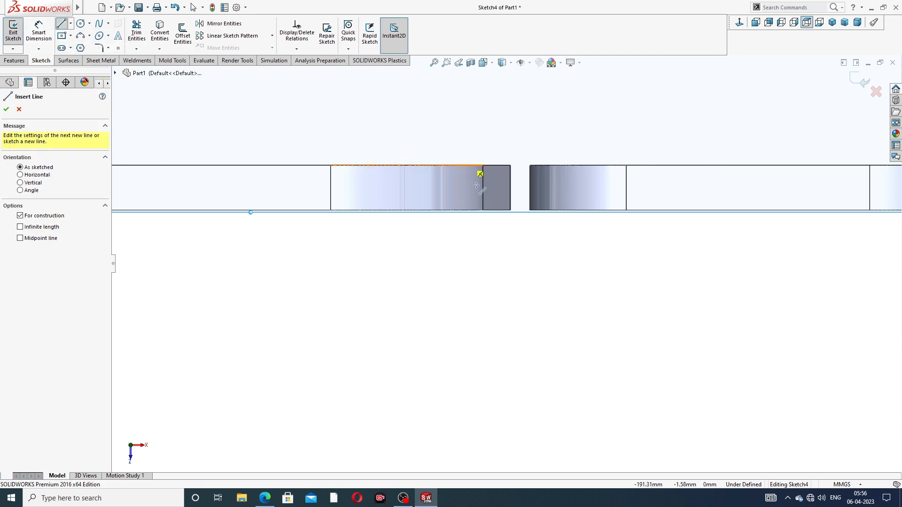
scroll(493, 192, down, 4)
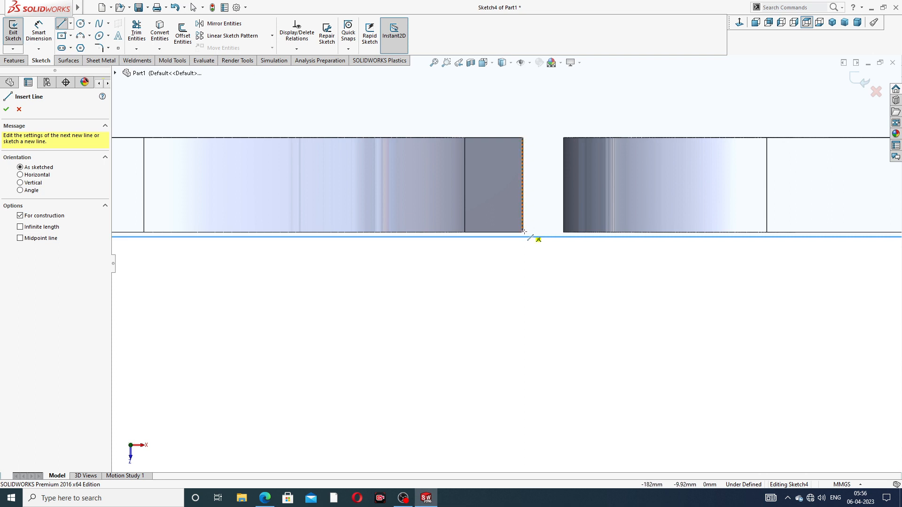
click(523, 232)
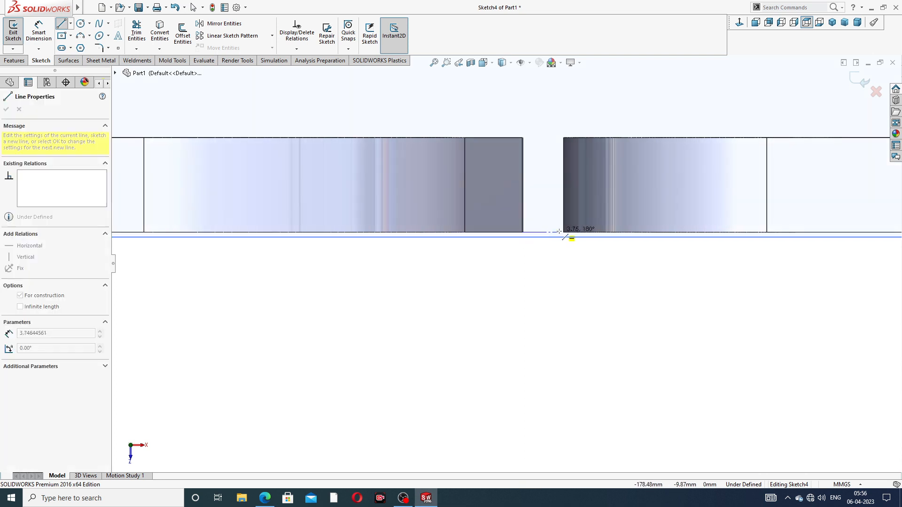
scroll(566, 238, down, 3)
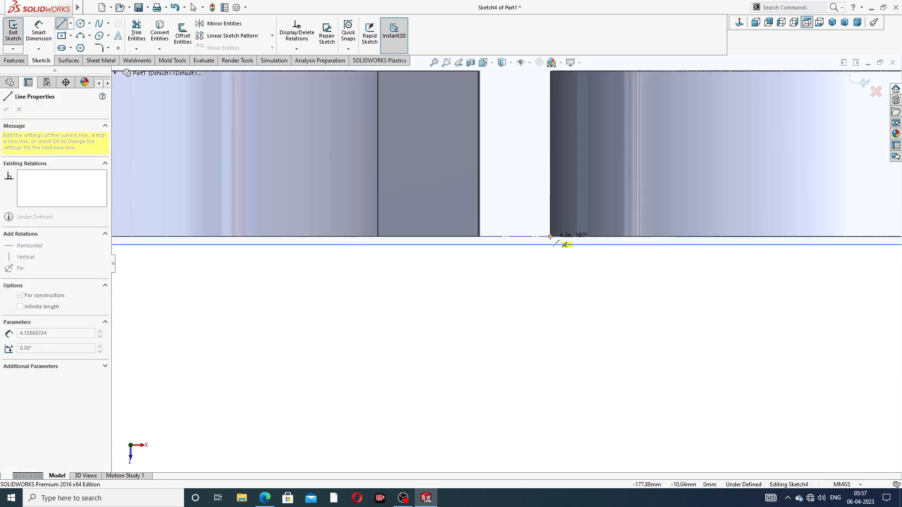
click(551, 236)
right_click(528, 94)
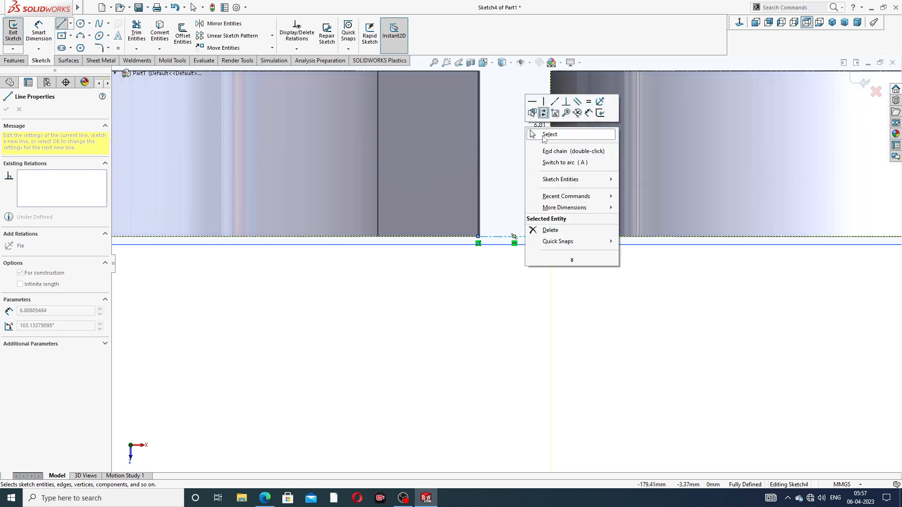
click(545, 106)
Sketch a vertical centerline about 109 mm long from the midpoint of the short horizontal centerline, extending behind the flanges.
click(71, 24)
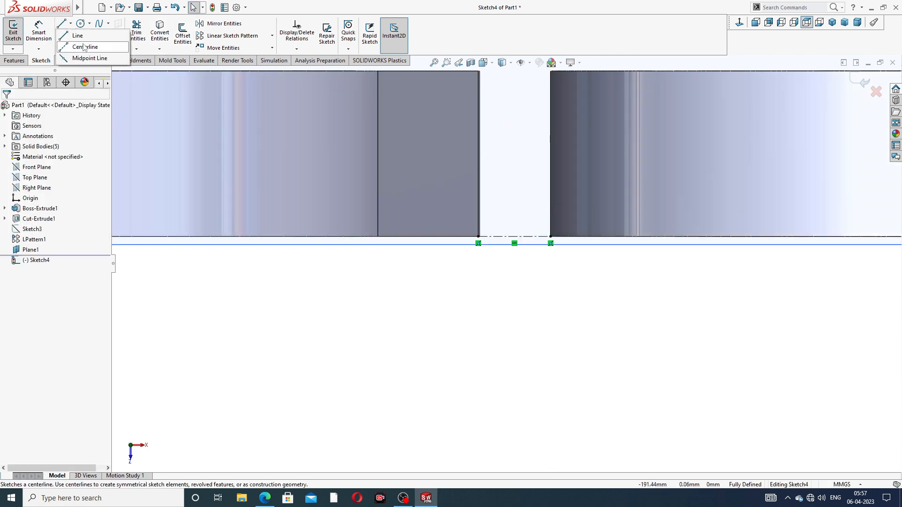
click(87, 47)
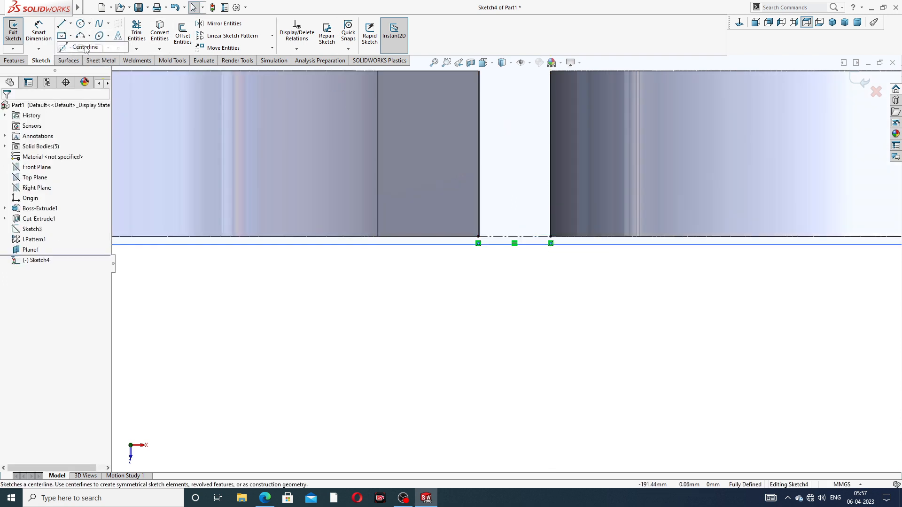
click(513, 236)
scroll(512, 110, up, 3)
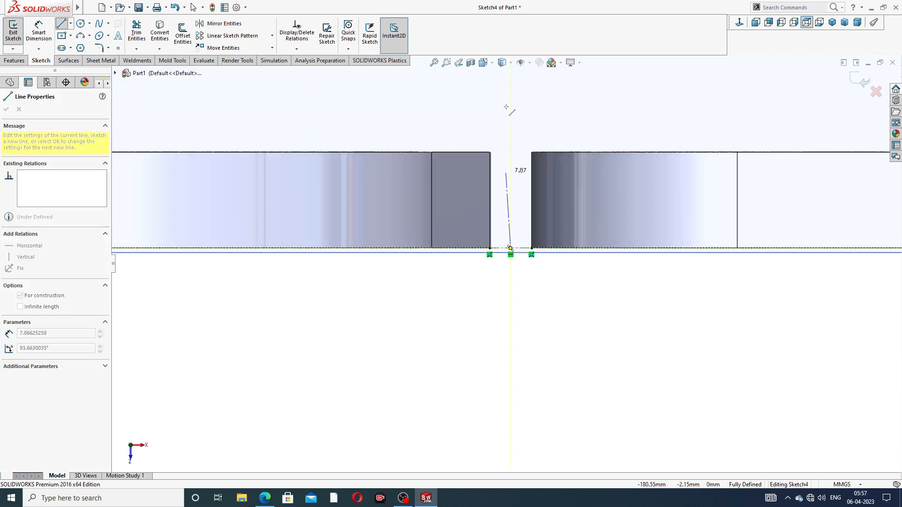
scroll(519, 108, up, 2)
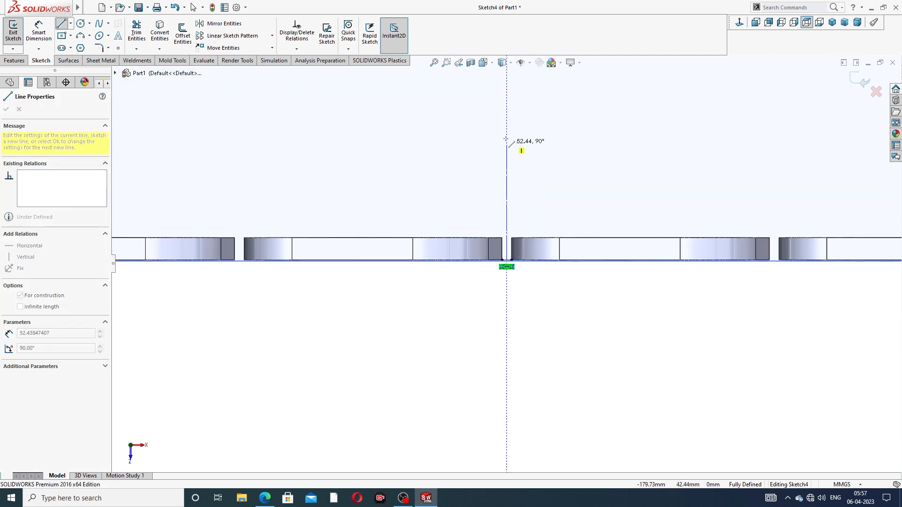
scroll(508, 119, up, 2)
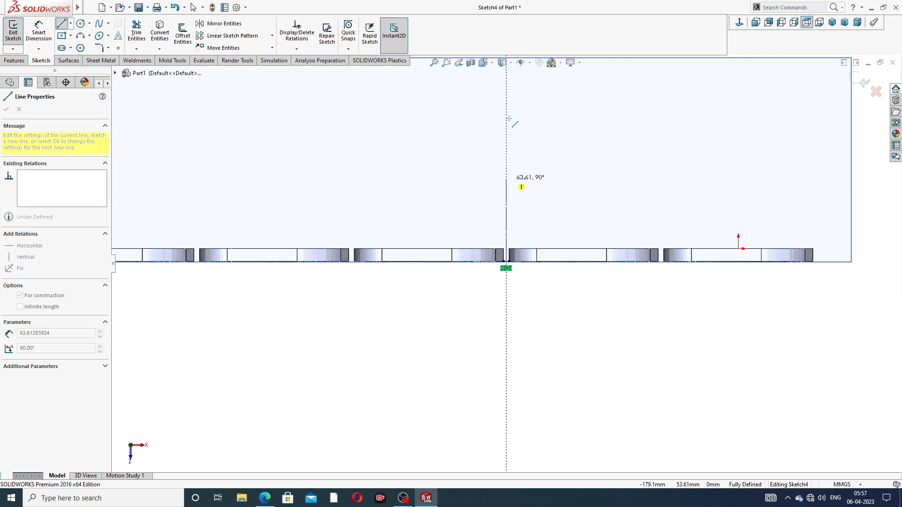
click(506, 120)
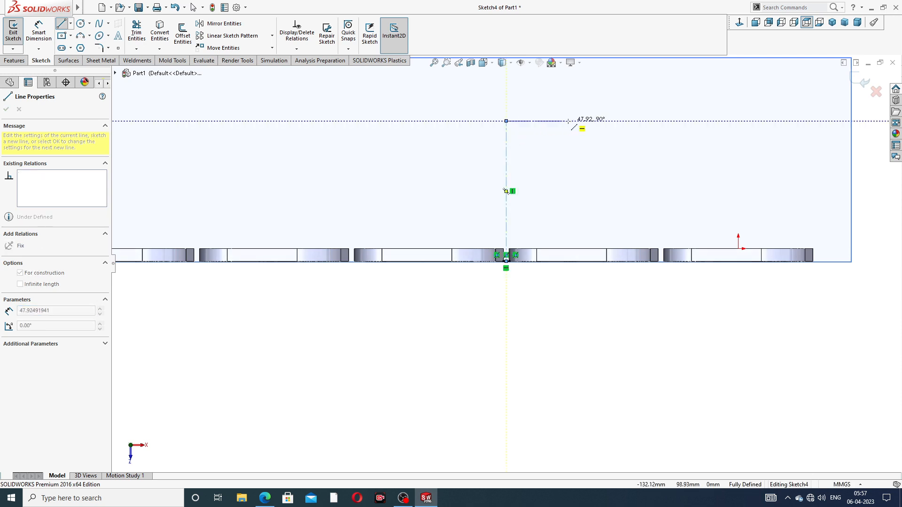
right_click(567, 121)
click(592, 127)
scroll(534, 165, down, 2)
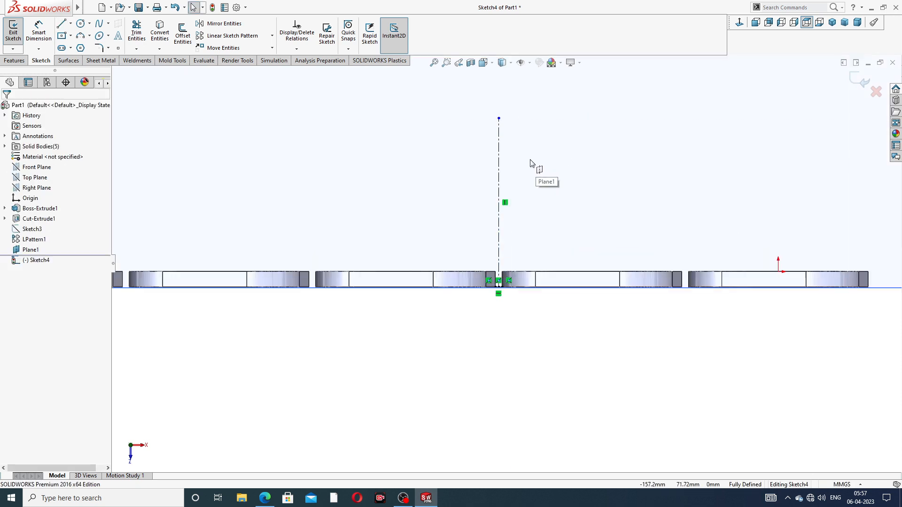
Hide the offset plane while keeping its sketch open.
click(499, 150)
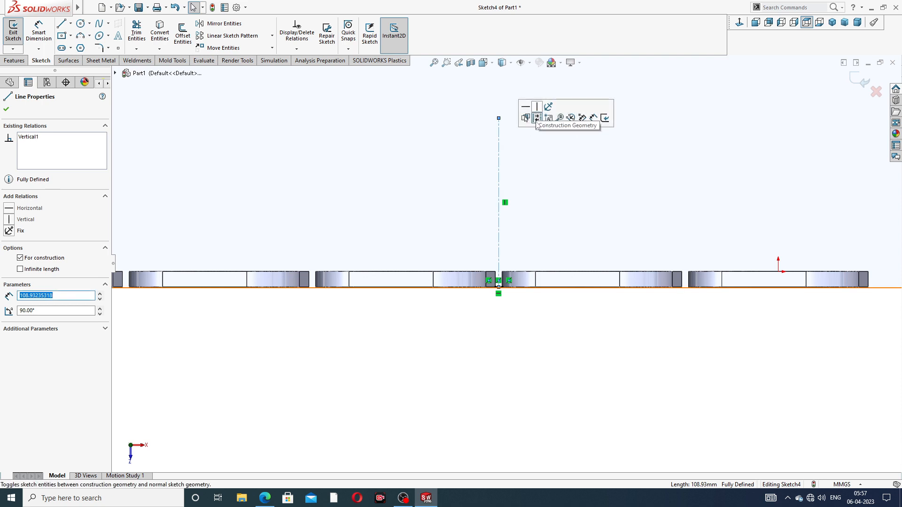
click(559, 185)
scroll(600, 153, up, 2)
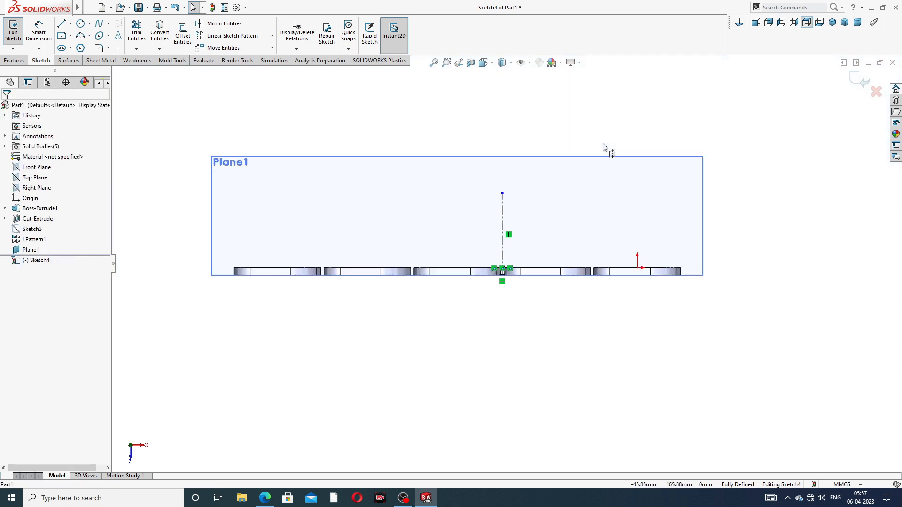
click(580, 164)
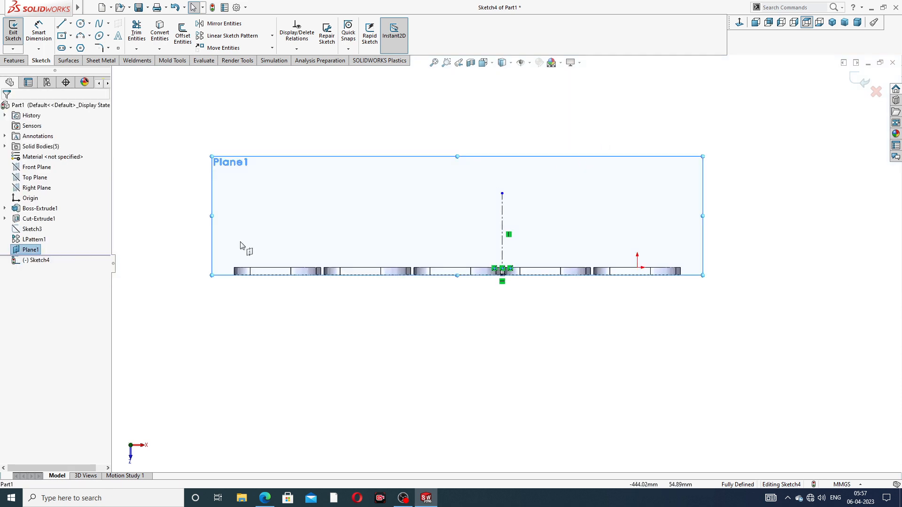
click(38, 251)
click(60, 238)
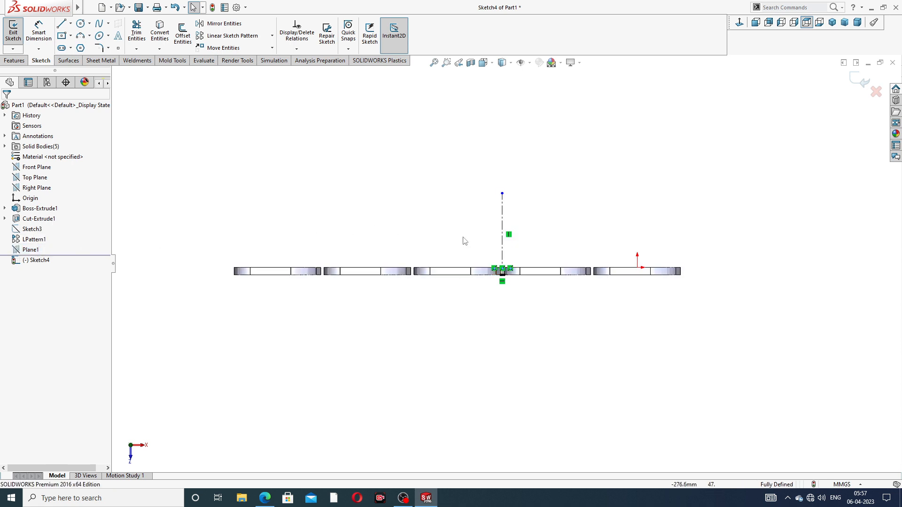
Lengthen the vertical centerline by moving its free endpoint to a Y position of about 123.7 mm.
scroll(492, 278, down, 5)
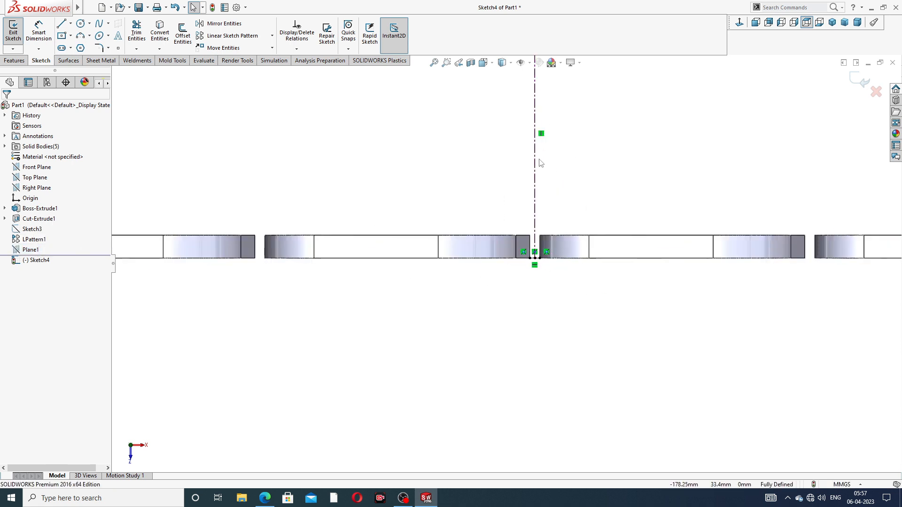
scroll(475, 183, up, 3)
mouse_move(475, 183)
middle_down()
mouse_move(451, 188)
mouse_move(451, 198)
middle_up()
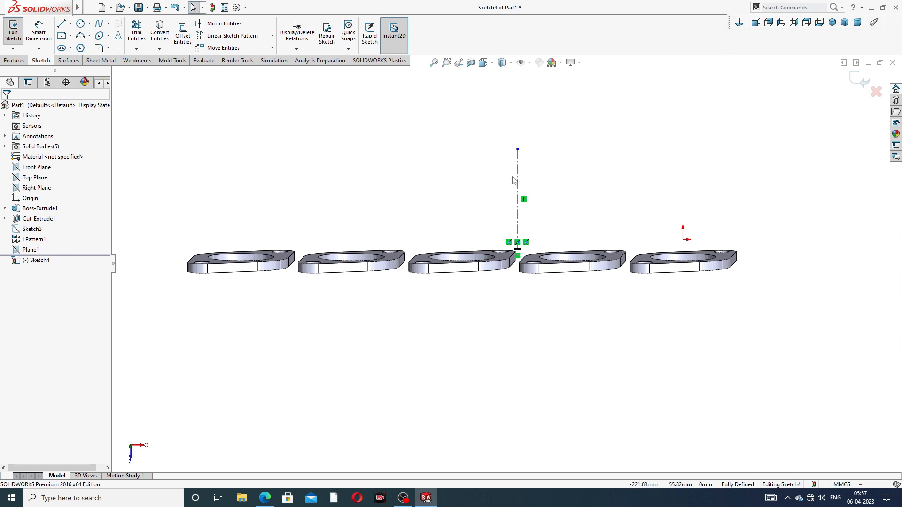
click(739, 23)
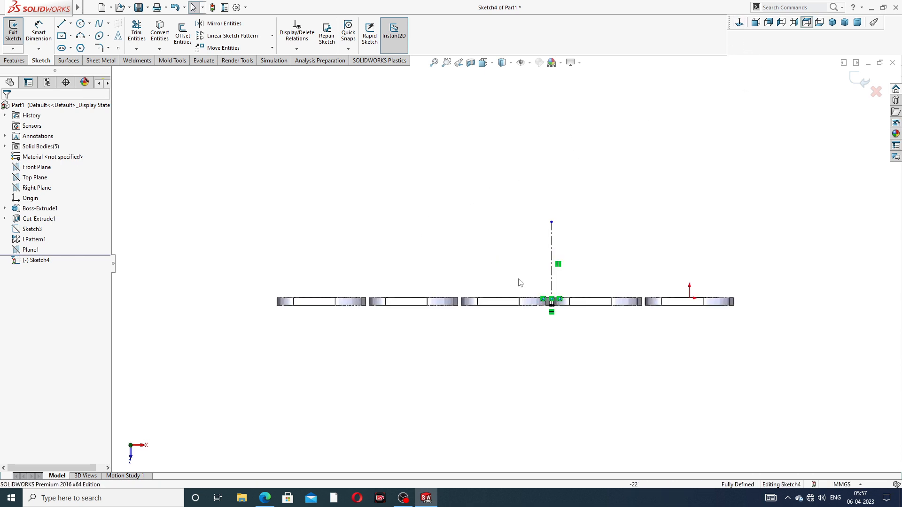
scroll(518, 279, down, 2)
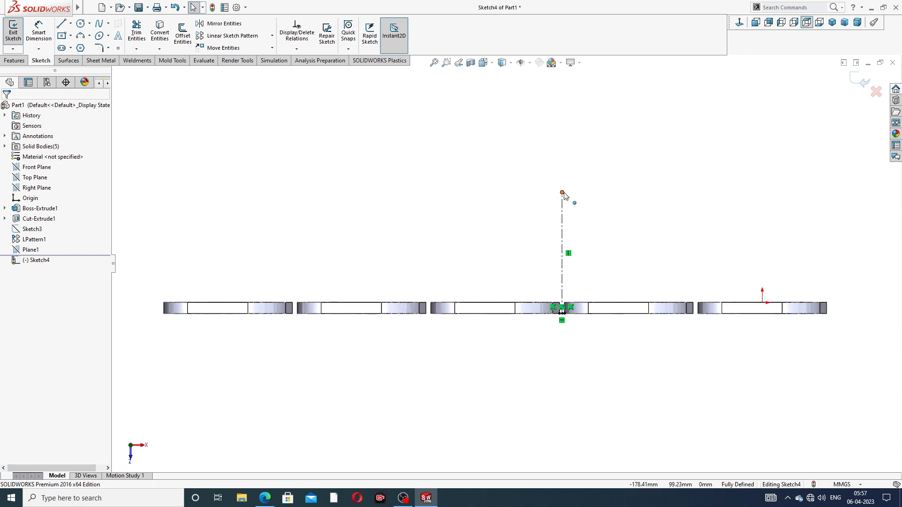
drag(563, 192, 562, 165)
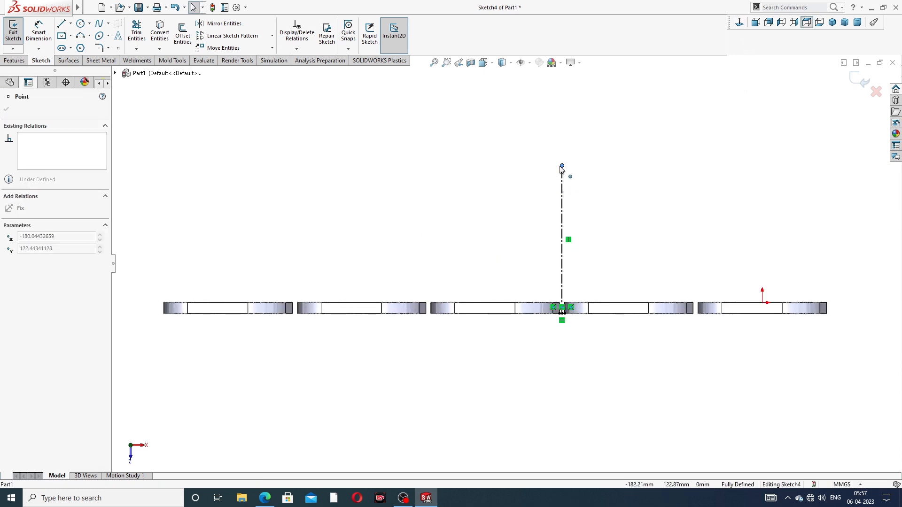
key(Escape)
Sketch a three-sided polygon centred on the centerline's free end, pointing away from the flanges, with an inscribed circle about 55.3 mm in diameter.
click(81, 48)
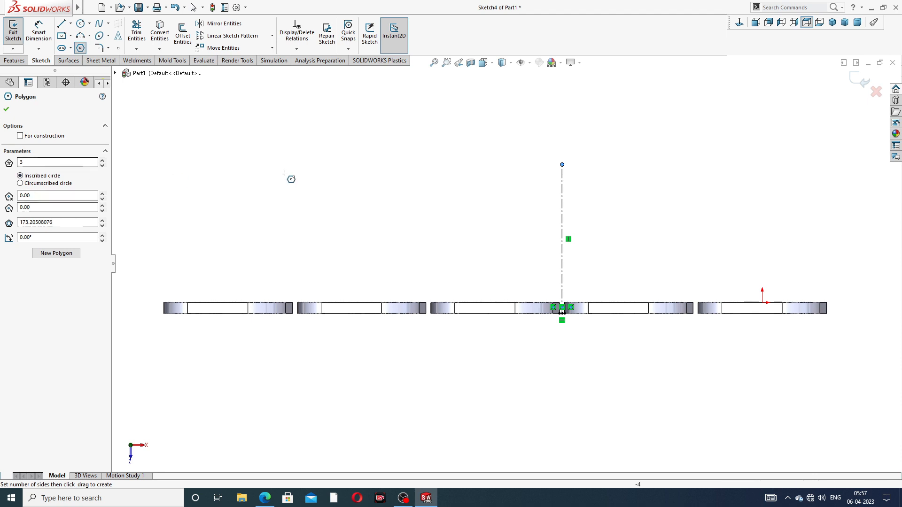
click(562, 165)
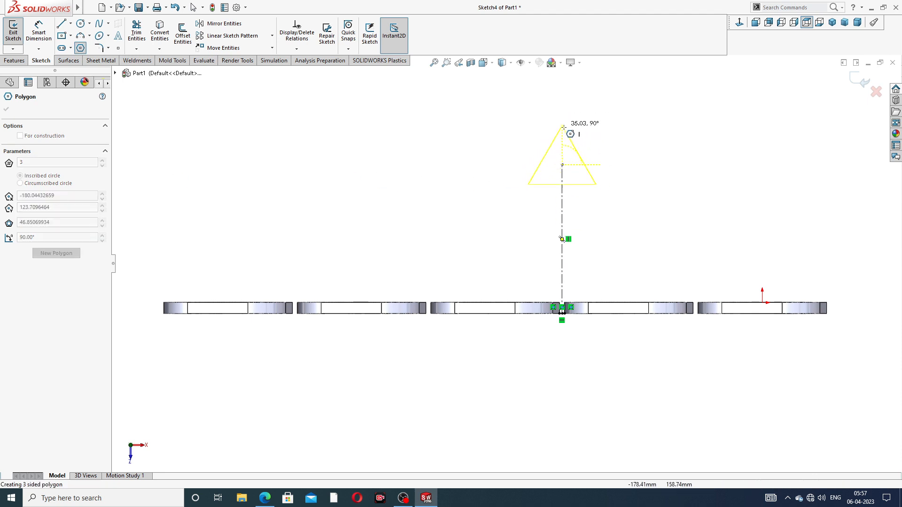
click(564, 103)
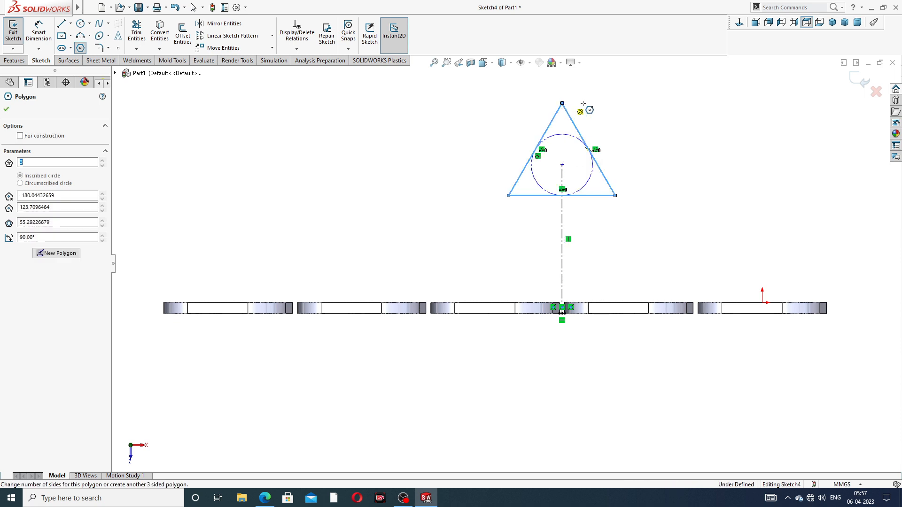
right_click(621, 107)
click(646, 119)
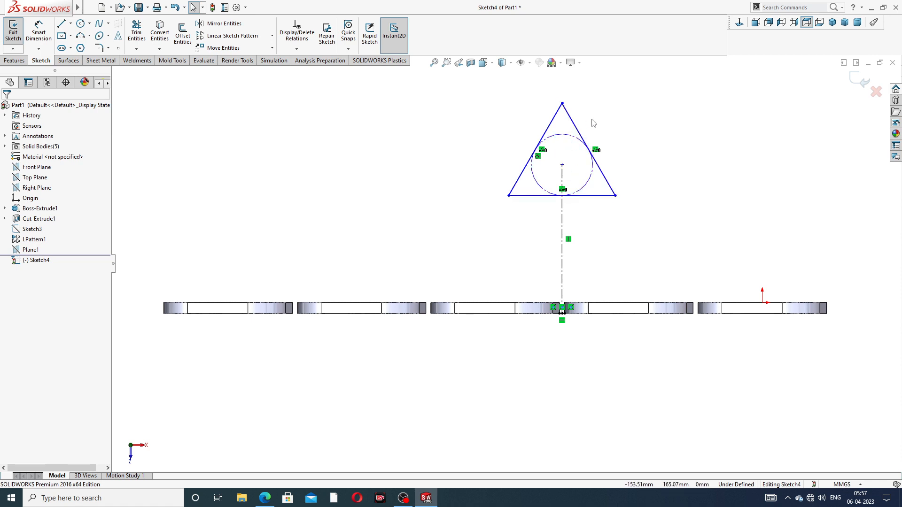
scroll(584, 143, down, 2)
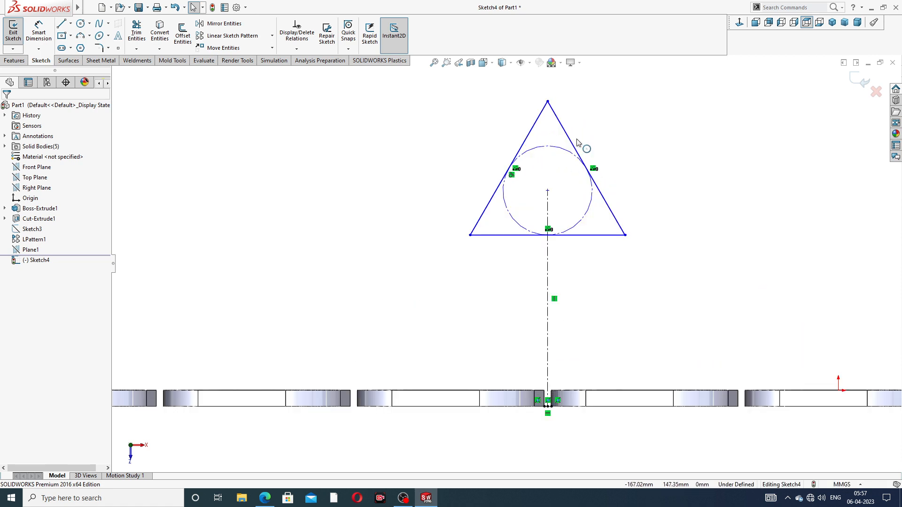
scroll(581, 145, up, 3)
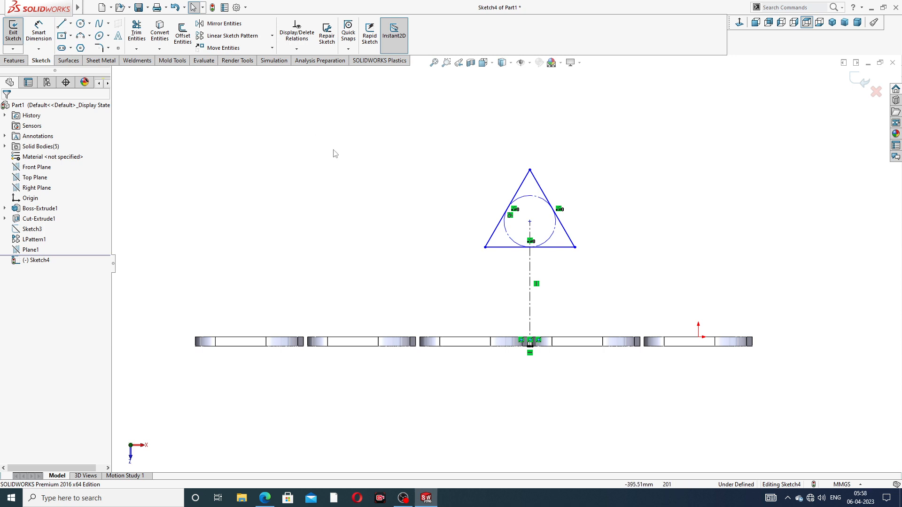
Convert the three sides of the triangle to construction lines.
click(526, 183)
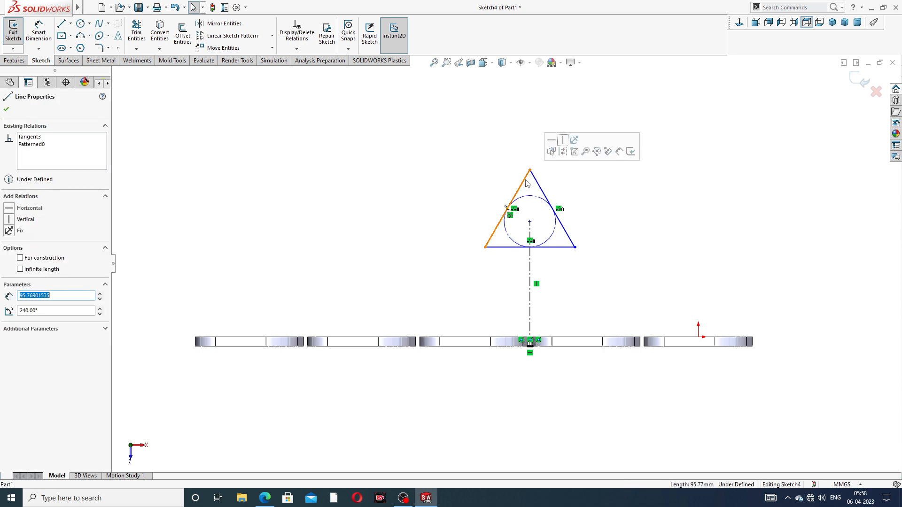
ctrl+click(558, 247)
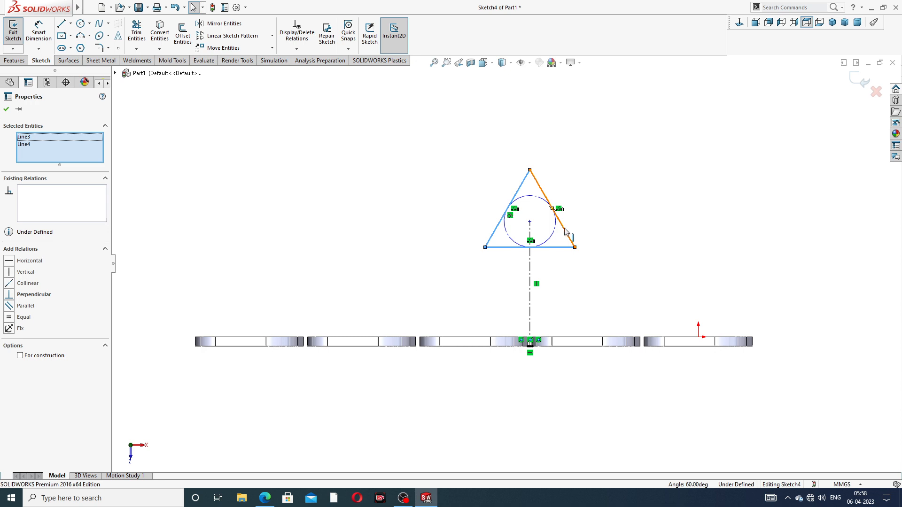
ctrl+click(566, 231)
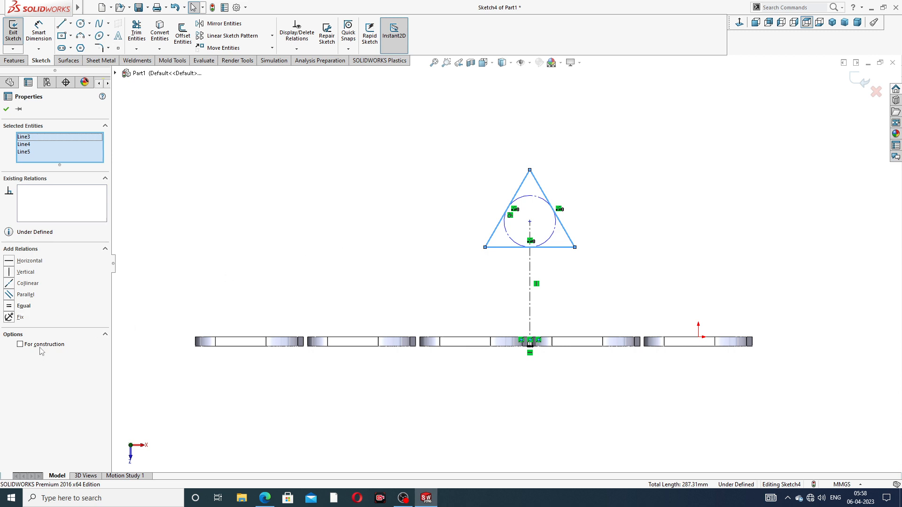
click(20, 345)
click(466, 266)
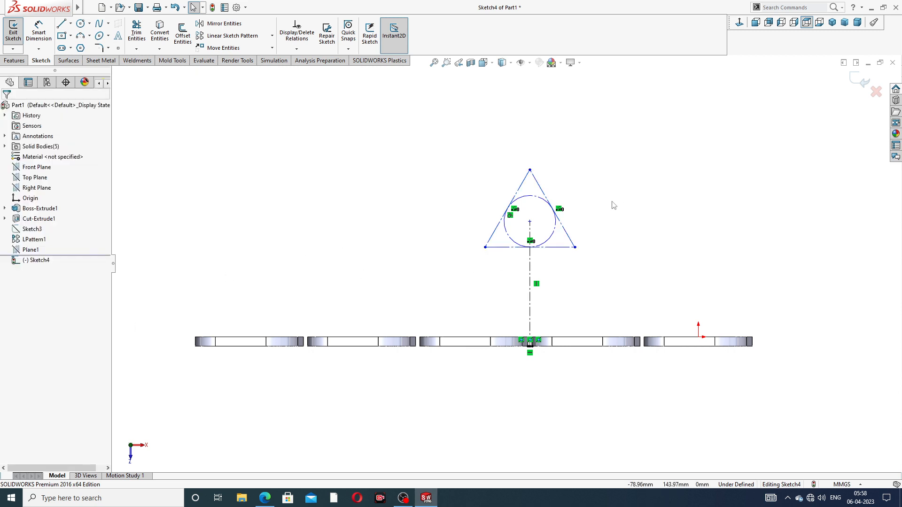
Constrain the triangle's base line, nearest the flanges, to be horizontal.
scroll(553, 256, down, 2)
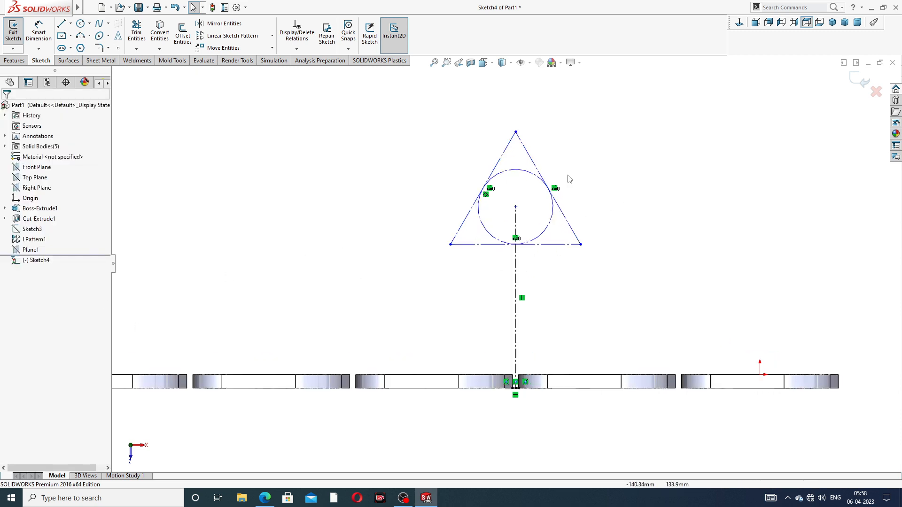
click(553, 244)
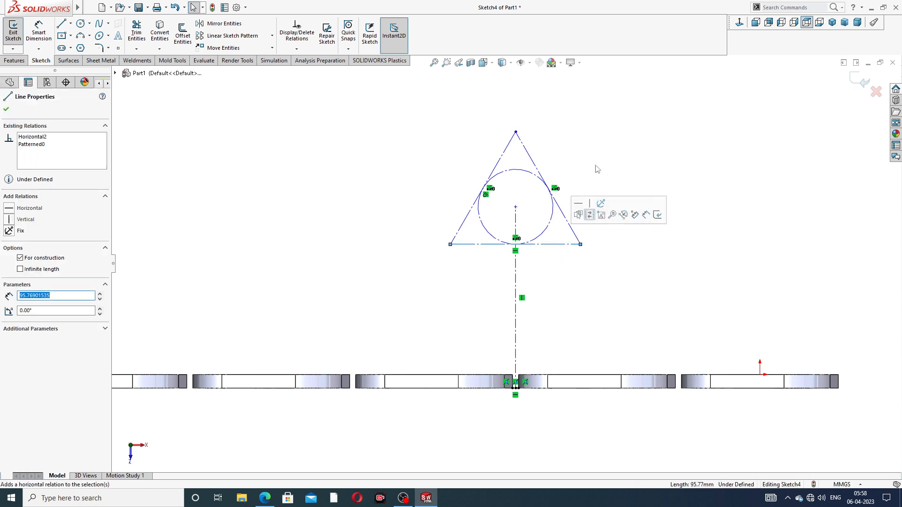
click(578, 205)
key(z)
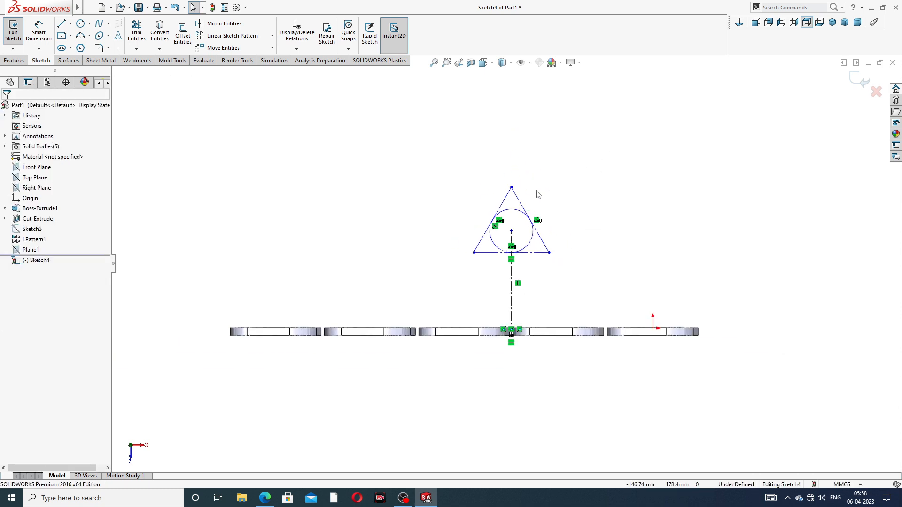
Check the manifold drawing and dimension the triangle's center 130 mm from the midpoint of the short horizontal centerline.
click(38, 33)
click(264, 498)
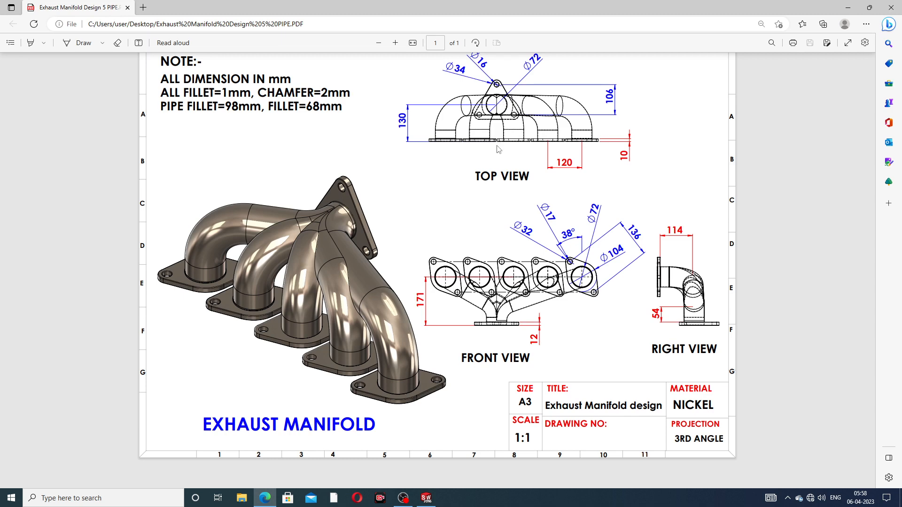
click(265, 498)
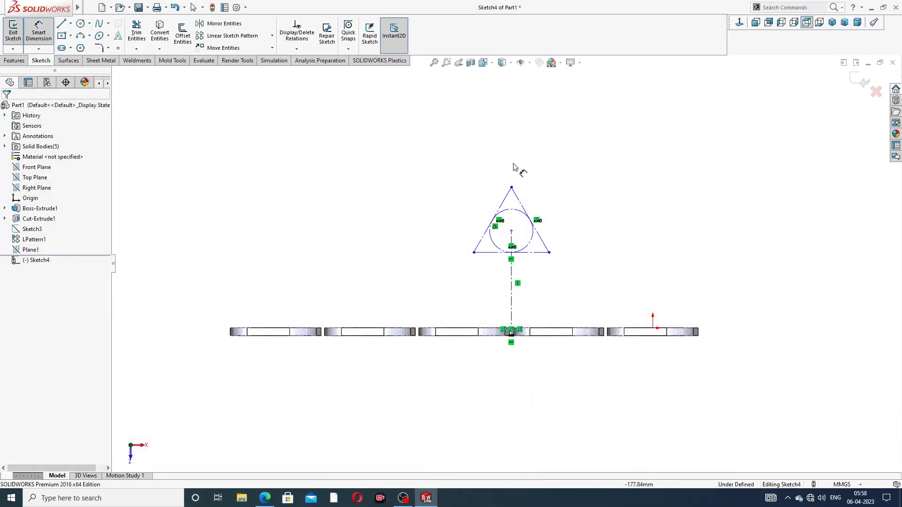
click(511, 231)
scroll(511, 332, down, 5)
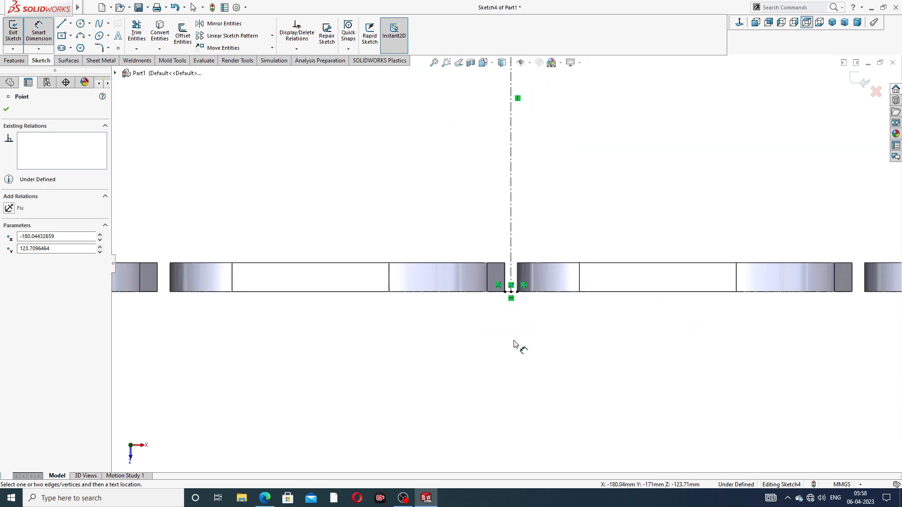
click(510, 279)
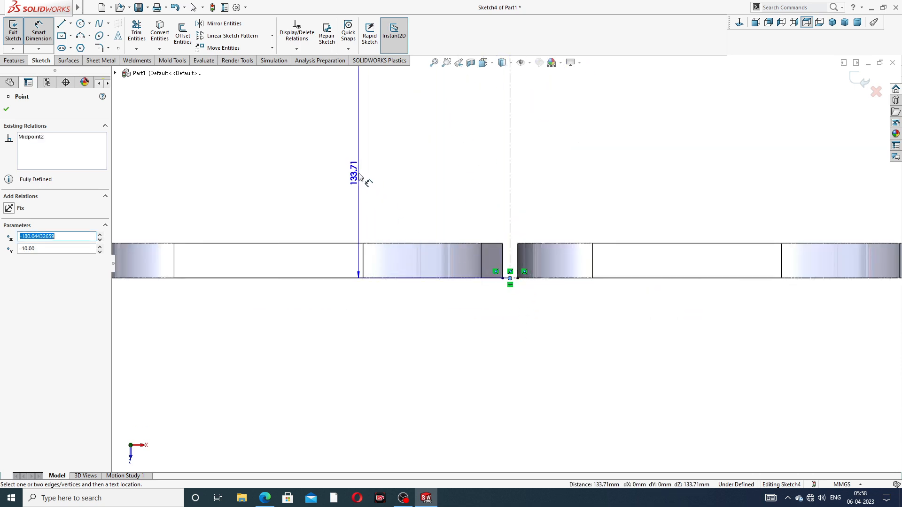
scroll(368, 182, up, 4)
click(257, 207)
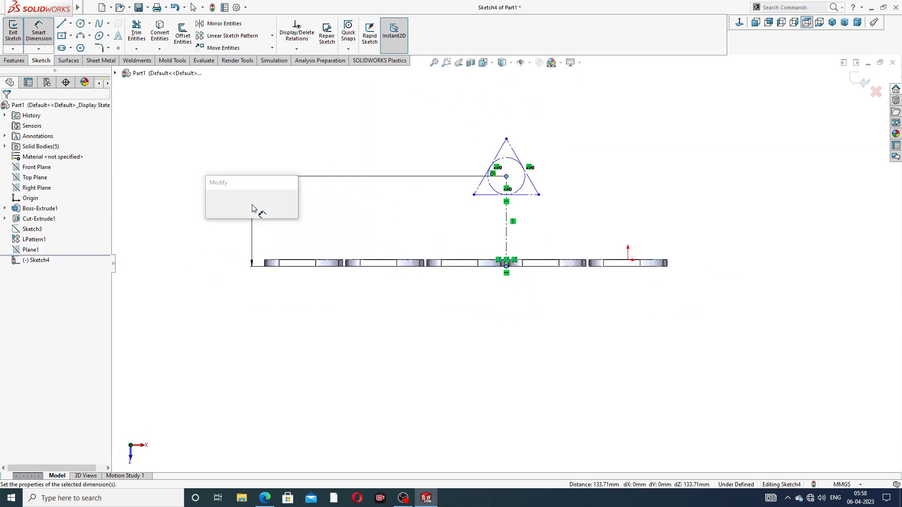
text(130)
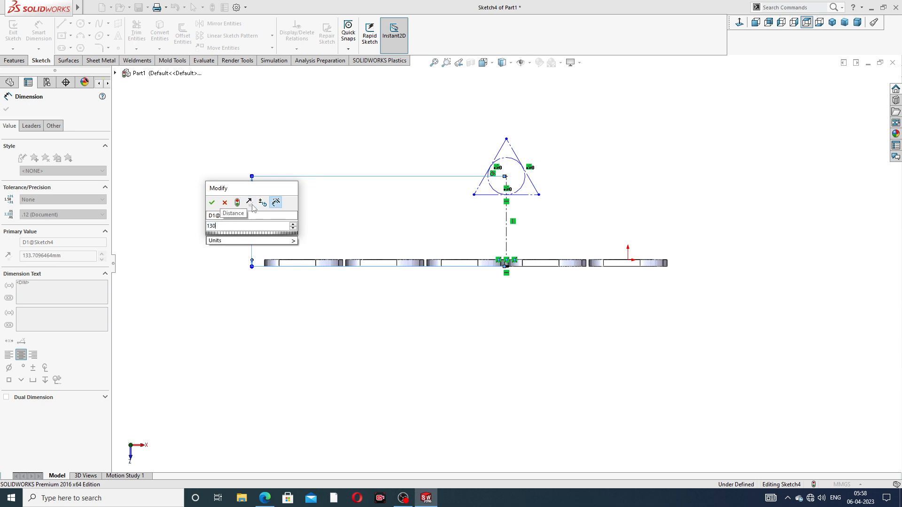
key(Return)
scroll(491, 212, up, 3)
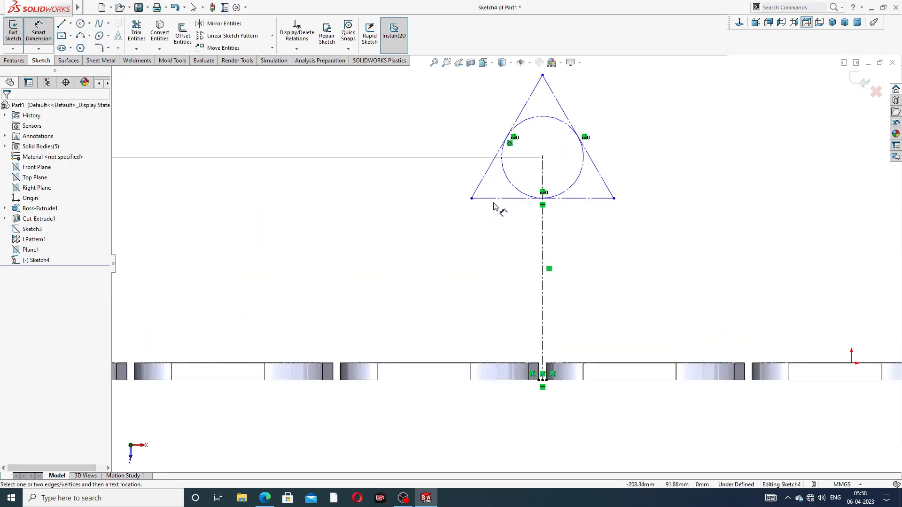
scroll(494, 207, up, 2)
scroll(621, 157, down, 4)
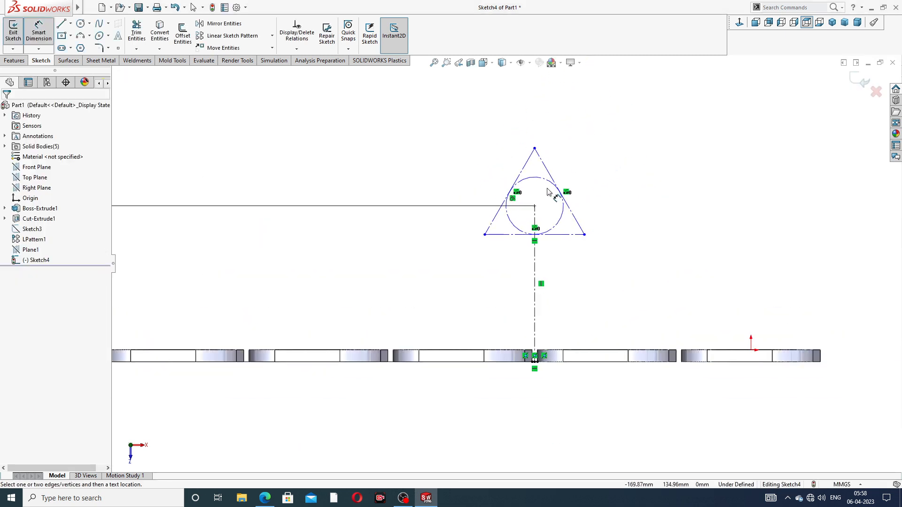
right_click(231, 112)
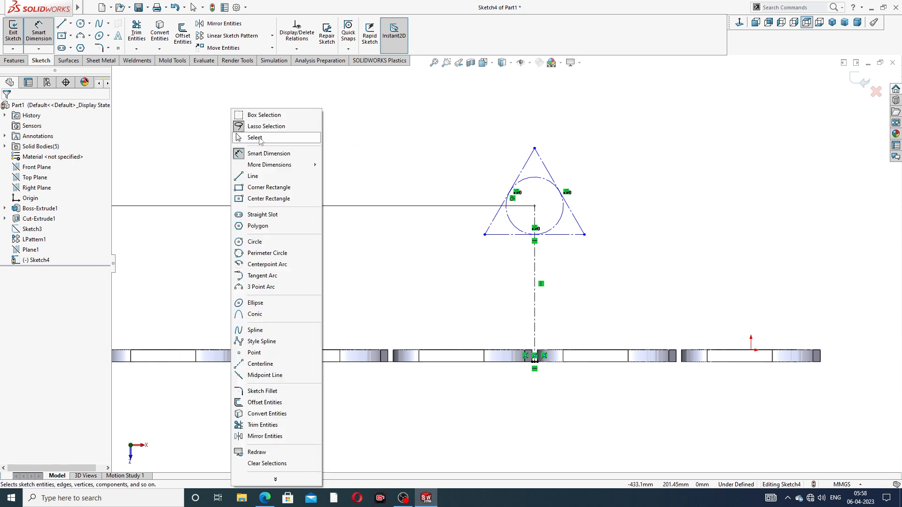
click(261, 136)
Sketch a circle with a radius of about 20.8 mm at the center of the triangle.
click(80, 24)
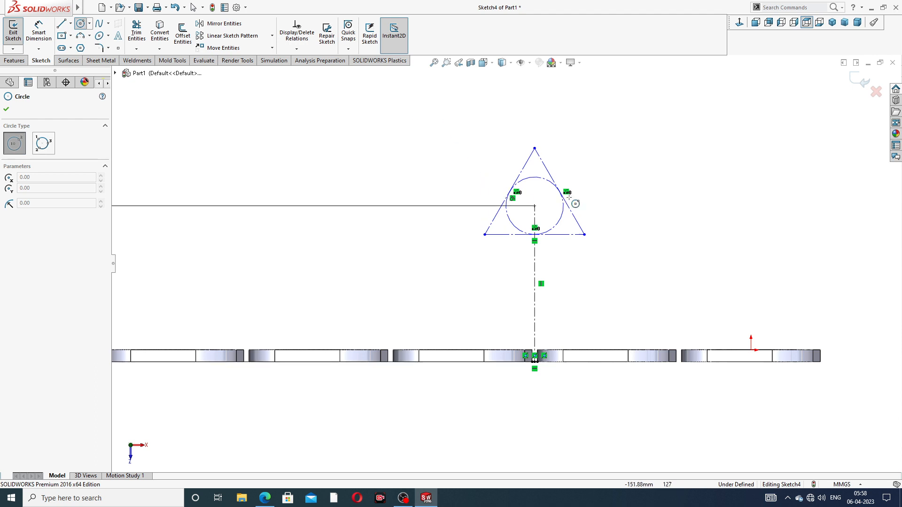
scroll(569, 197, down, 4)
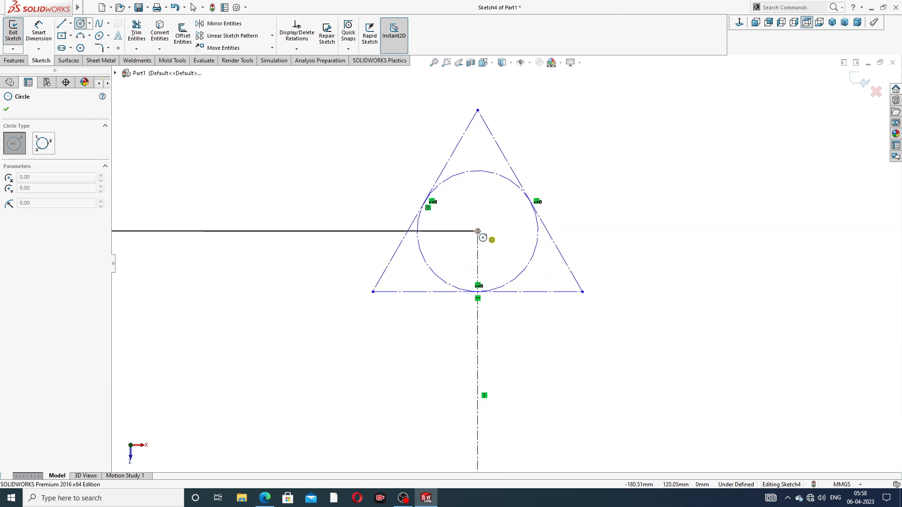
click(477, 231)
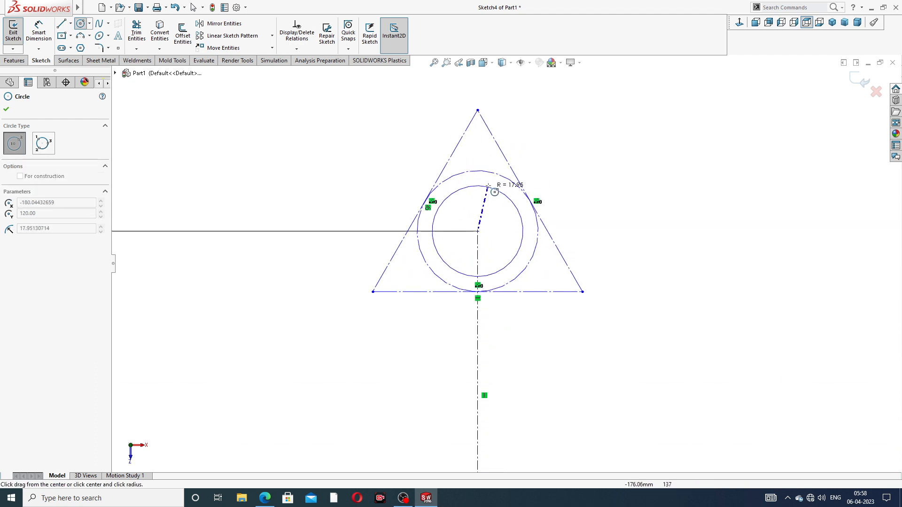
click(496, 187)
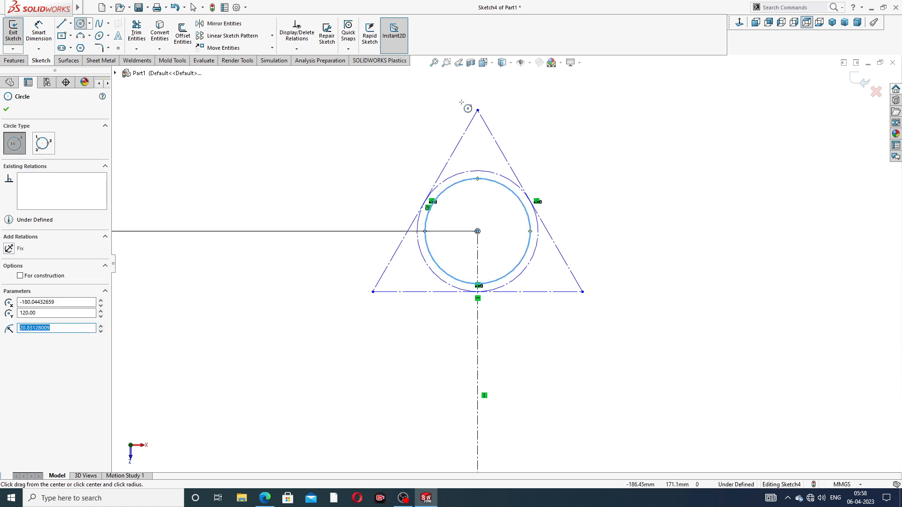
Sketch two concentric circles on the triangle's apex, with radii of about 10.6 mm and 6 mm.
click(478, 111)
click(496, 92)
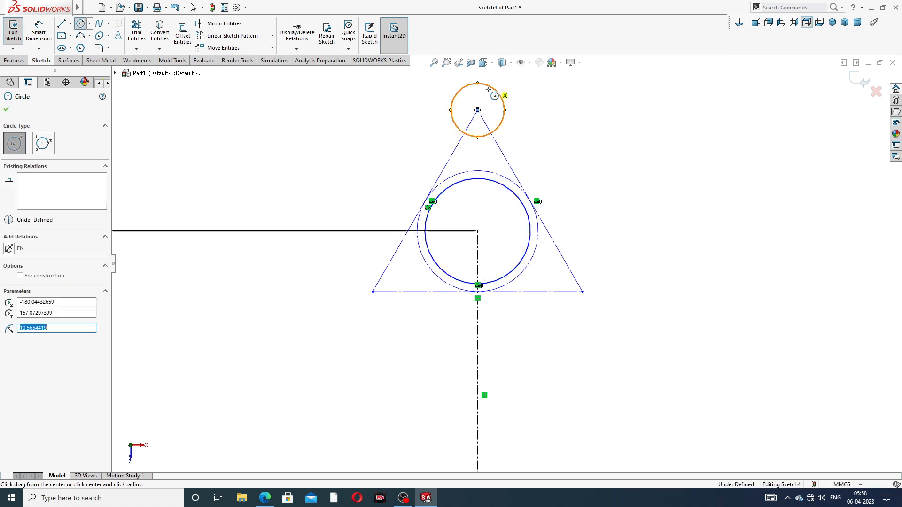
click(478, 110)
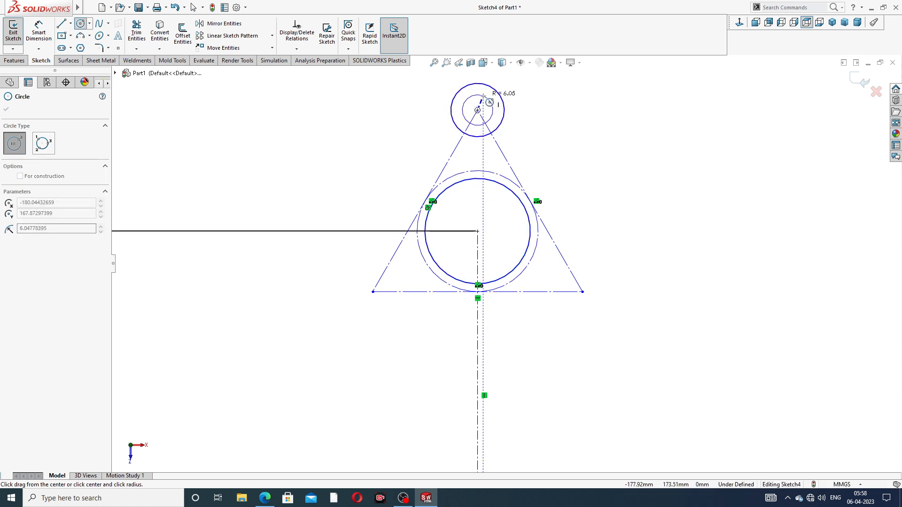
click(488, 100)
Sketch two concentric circles on the triangle's right base corner, with radii of about 14.6 mm and 7.1 mm.
click(582, 292)
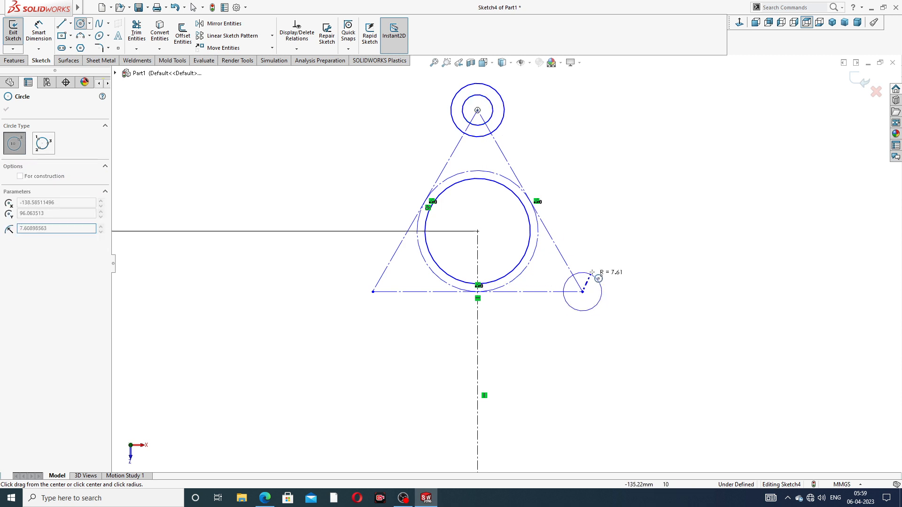
click(608, 318)
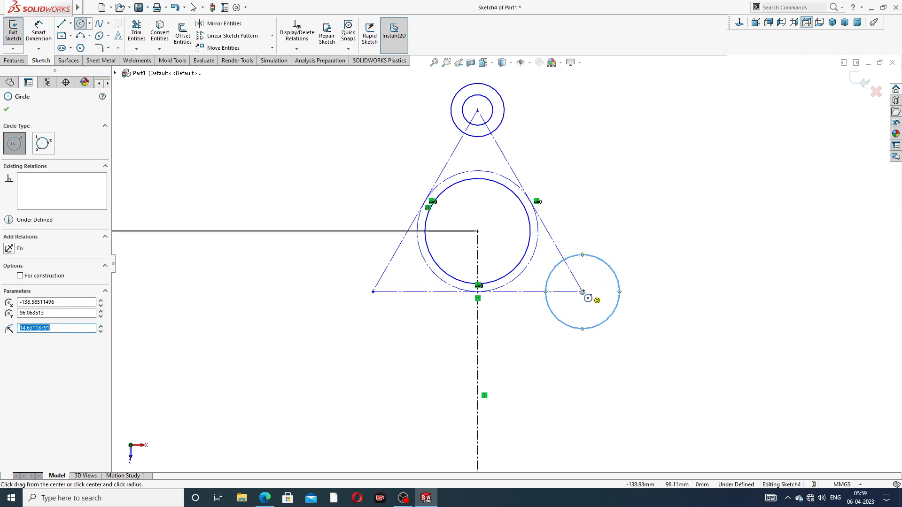
click(583, 292)
click(595, 305)
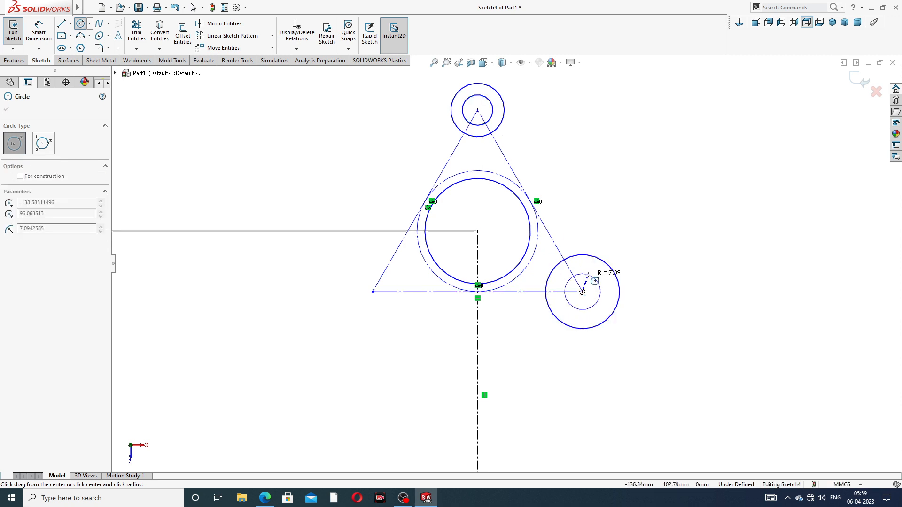
Sketch two concentric circles on the triangle's left base corner, with radii of about 13.3 mm and 8 mm.
click(372, 291)
click(397, 268)
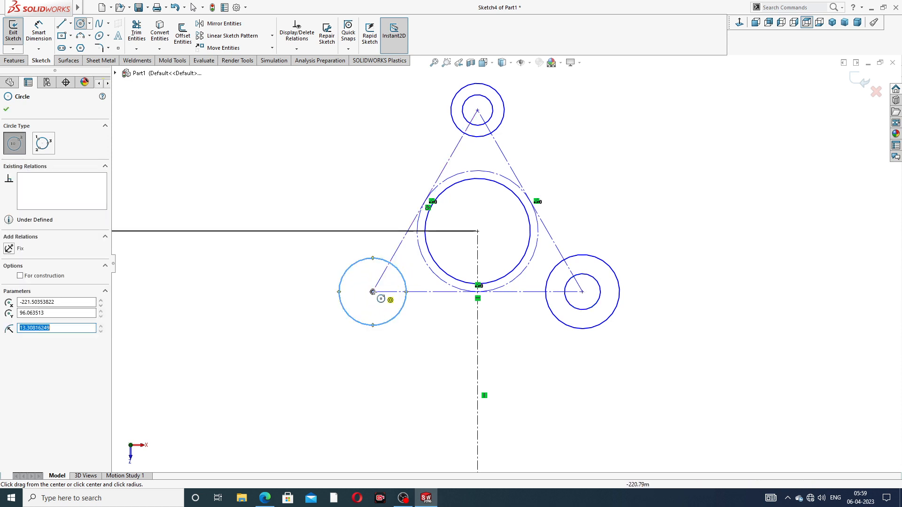
click(373, 292)
click(387, 278)
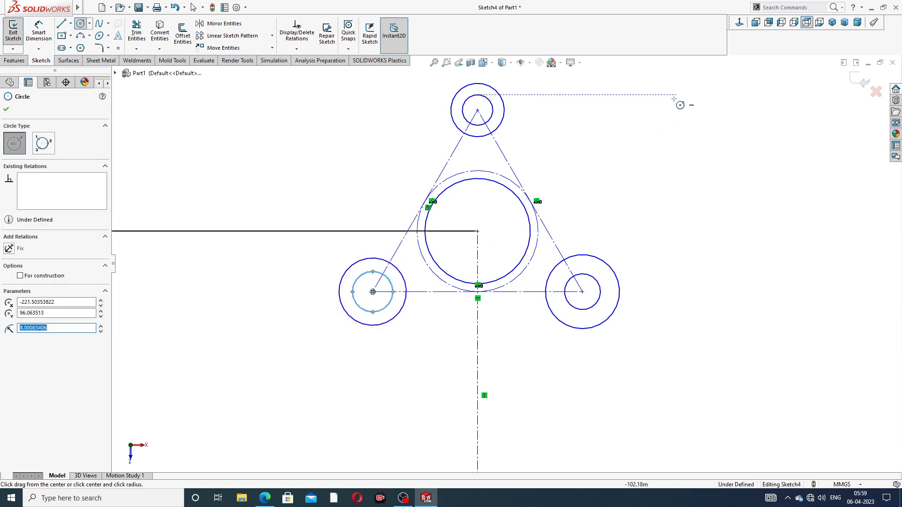
right_click(625, 137)
click(643, 163)
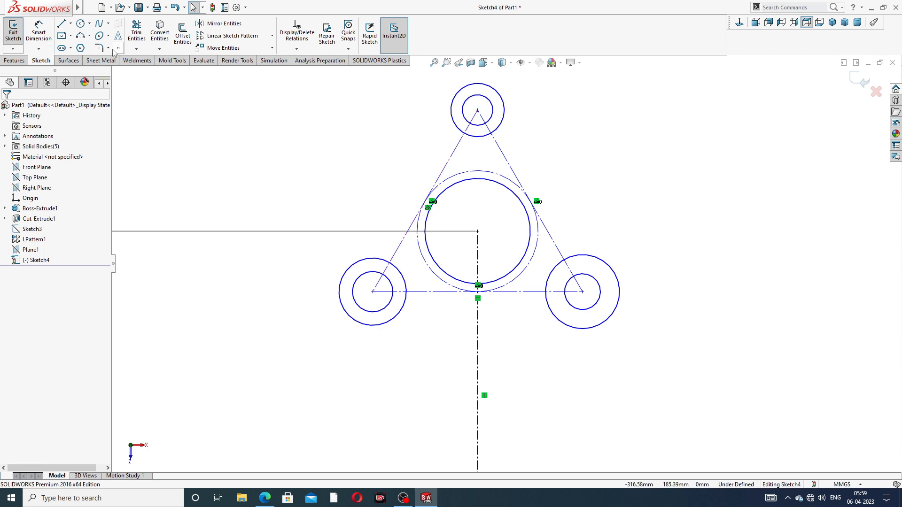
Sketch a line along the triangle's right side, joining the outer circles at the apex and right base corner.
click(61, 24)
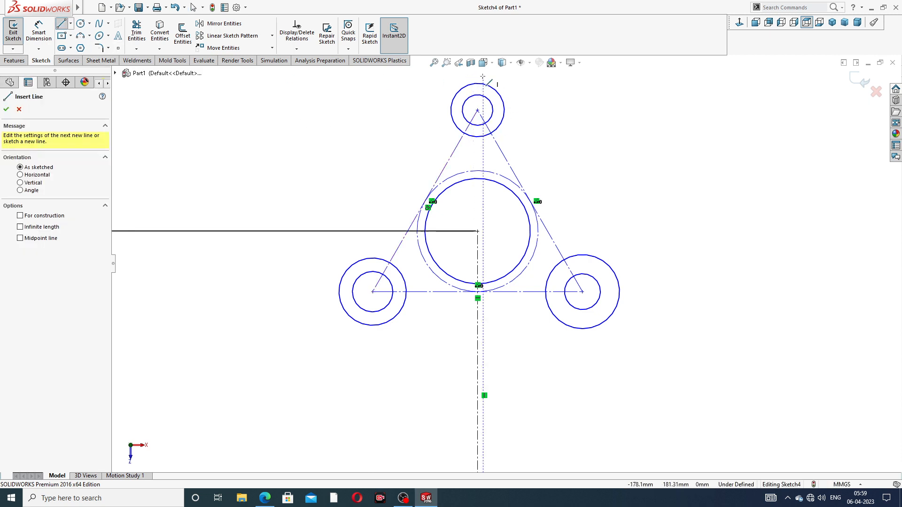
click(502, 99)
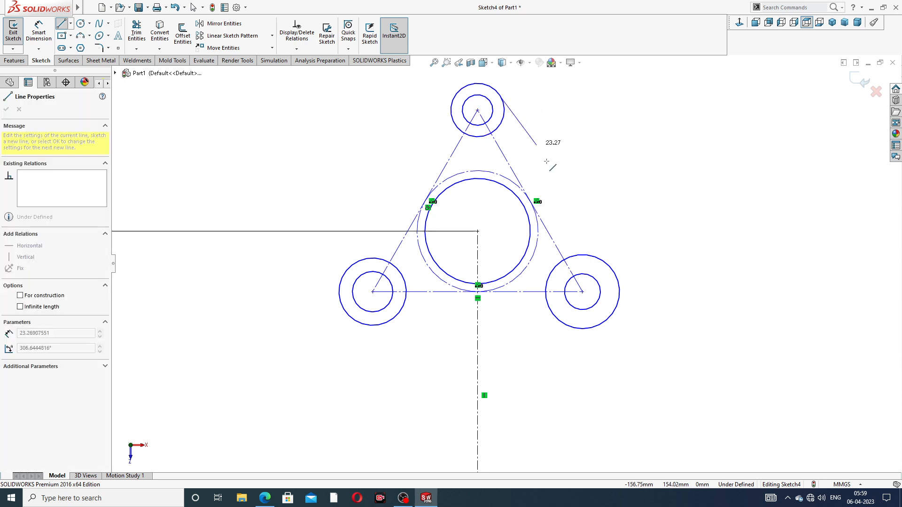
click(615, 274)
right_click(658, 217)
click(684, 226)
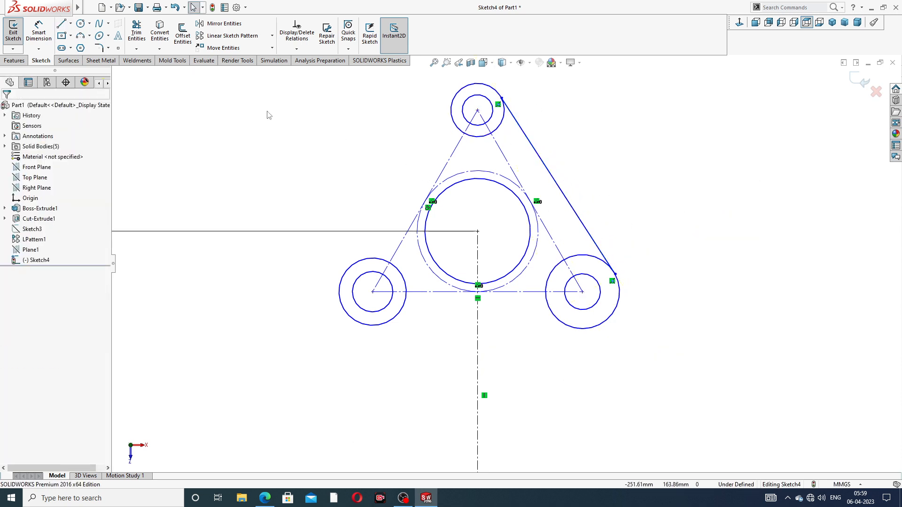
Sketch a line along the triangle's left side, joining the outer circles at the apex and left base corner.
click(61, 25)
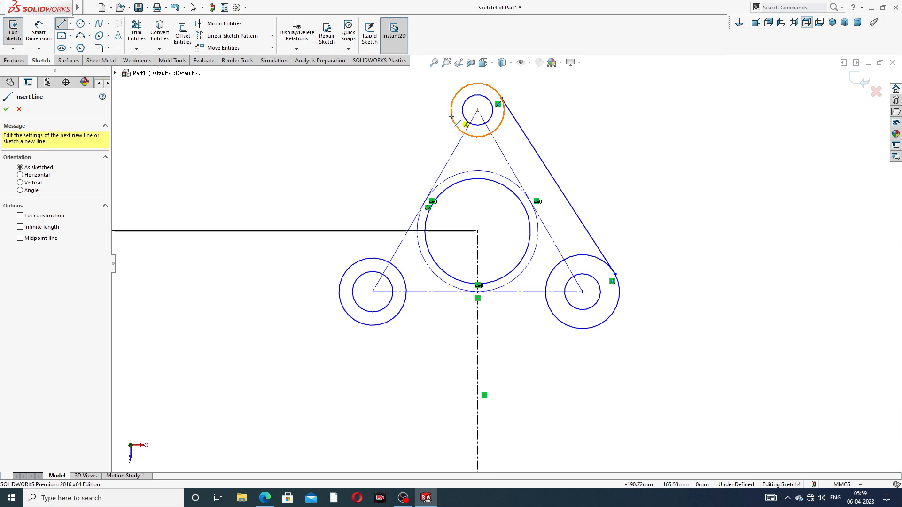
click(451, 112)
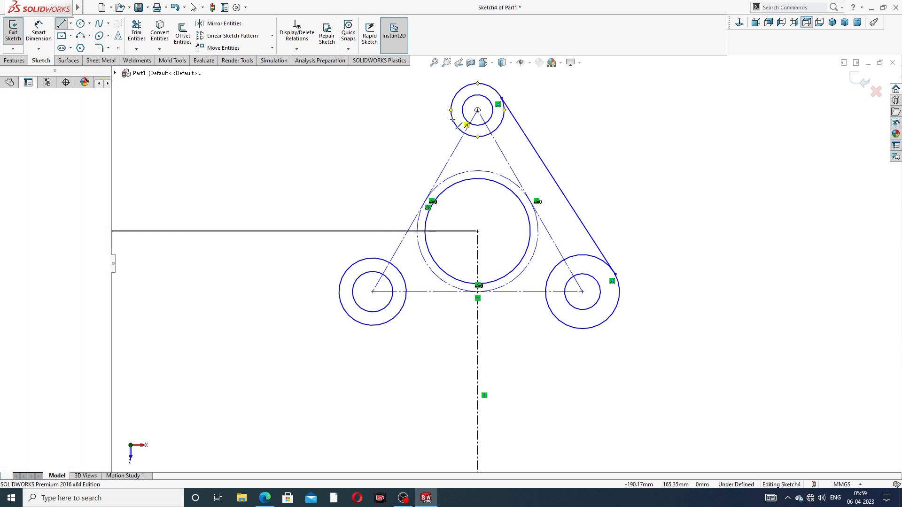
click(353, 262)
right_click(333, 188)
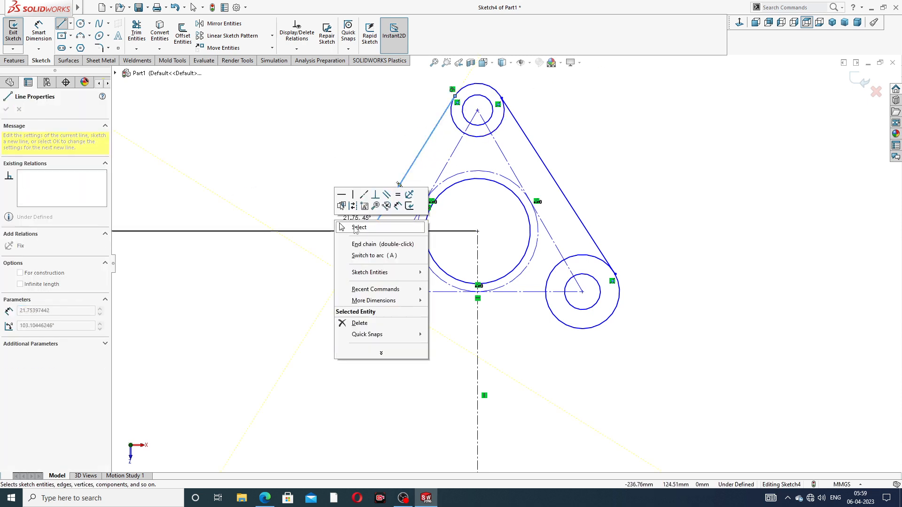
click(354, 226)
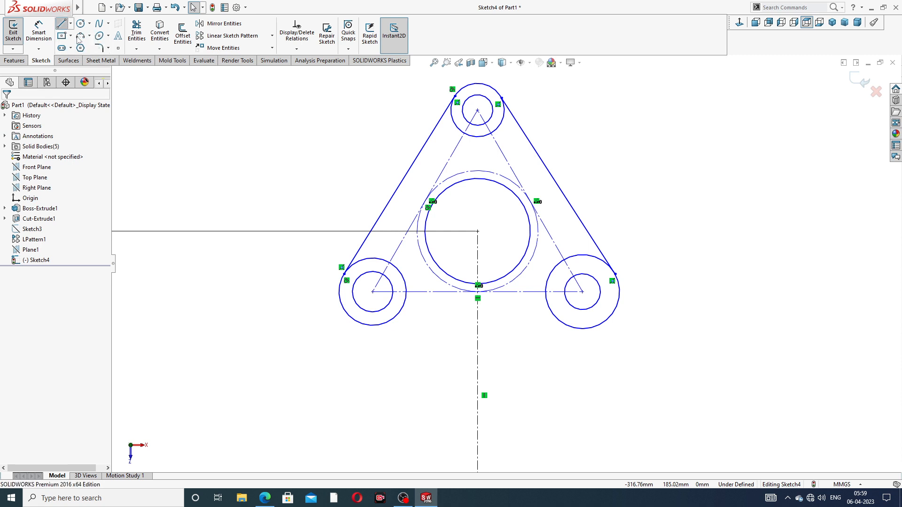
Sketch a line along the triangle's base, joining the outer circles at the left and right base corners.
click(63, 25)
click(384, 324)
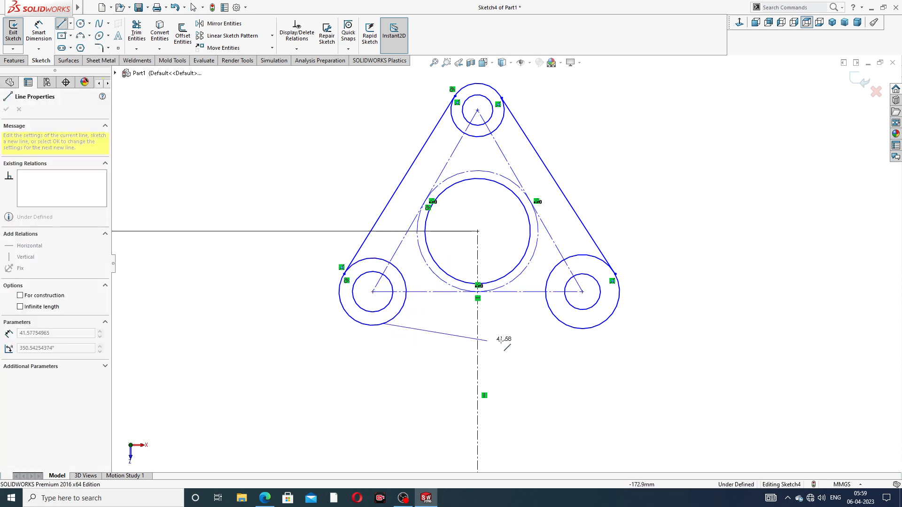
click(593, 330)
right_click(672, 202)
click(681, 237)
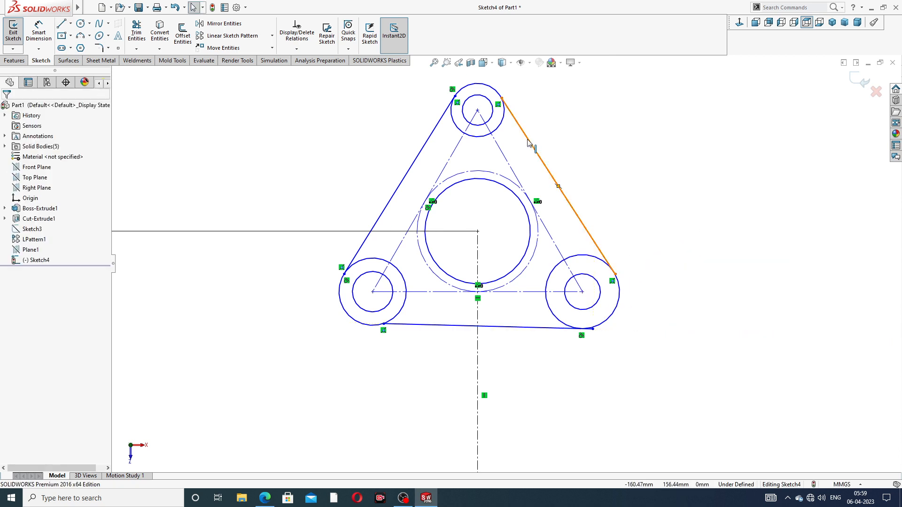
Make the right side line tangent to the outer circle at the apex.
click(502, 123)
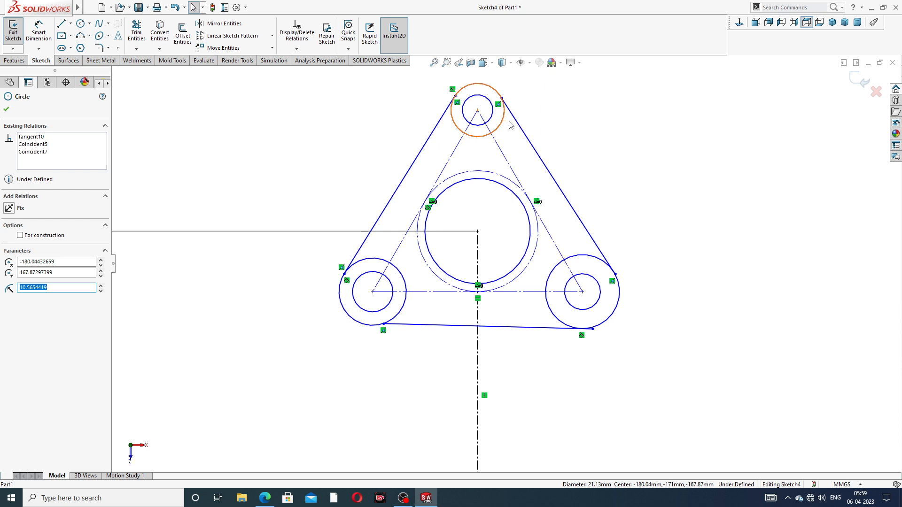
ctrl+click(517, 122)
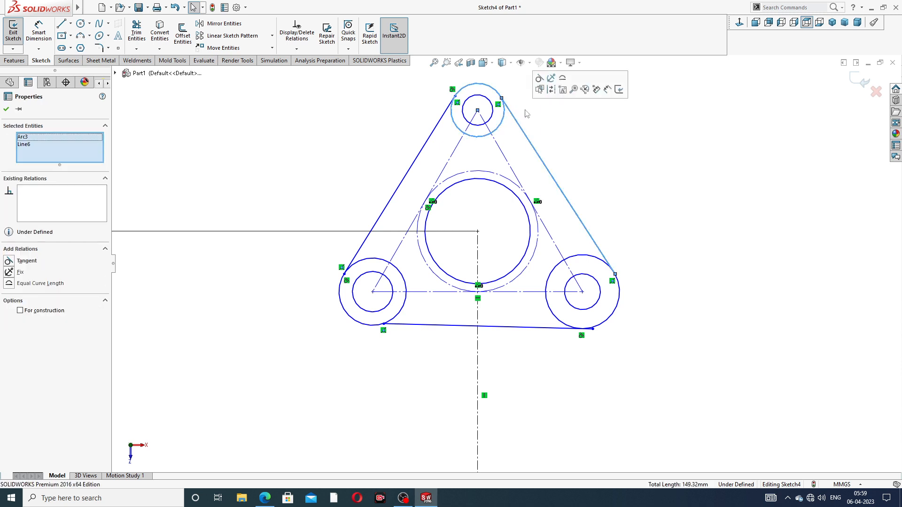
click(539, 78)
click(573, 141)
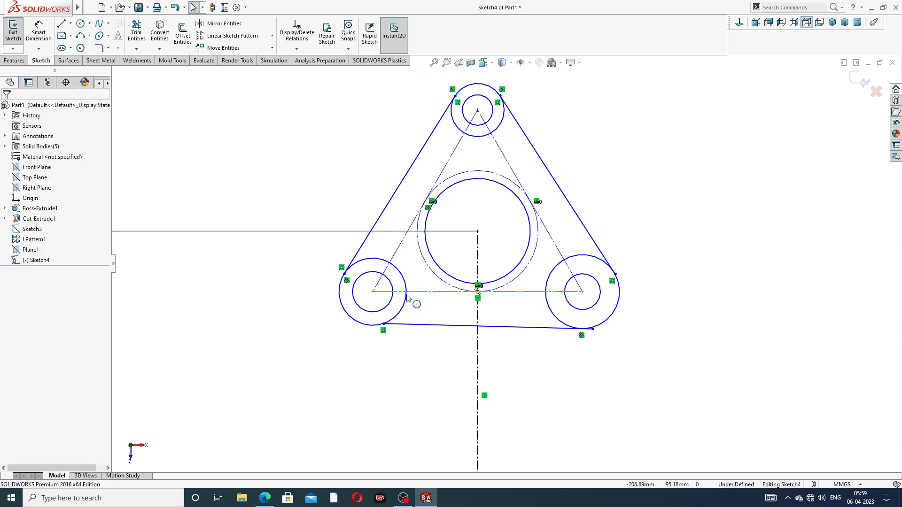
Make the base line tangent to the outer circle at the left base corner.
click(400, 314)
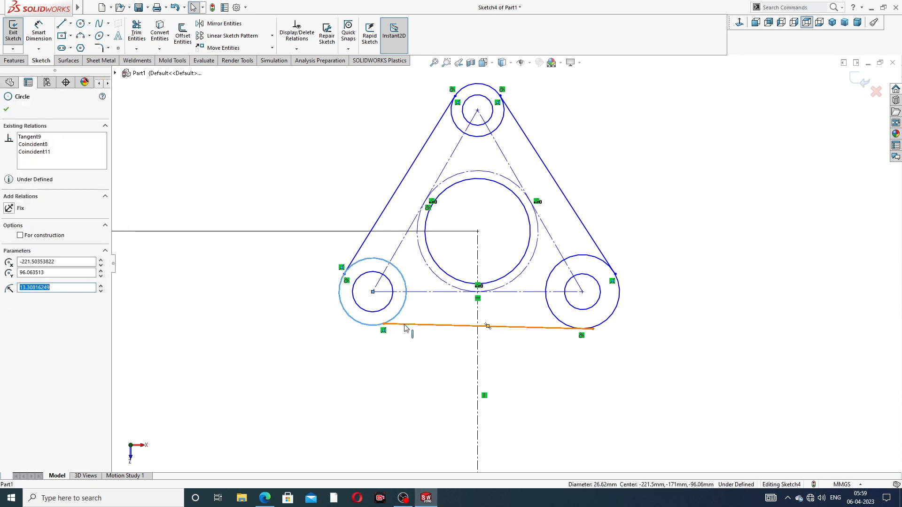
ctrl+click(407, 327)
click(432, 296)
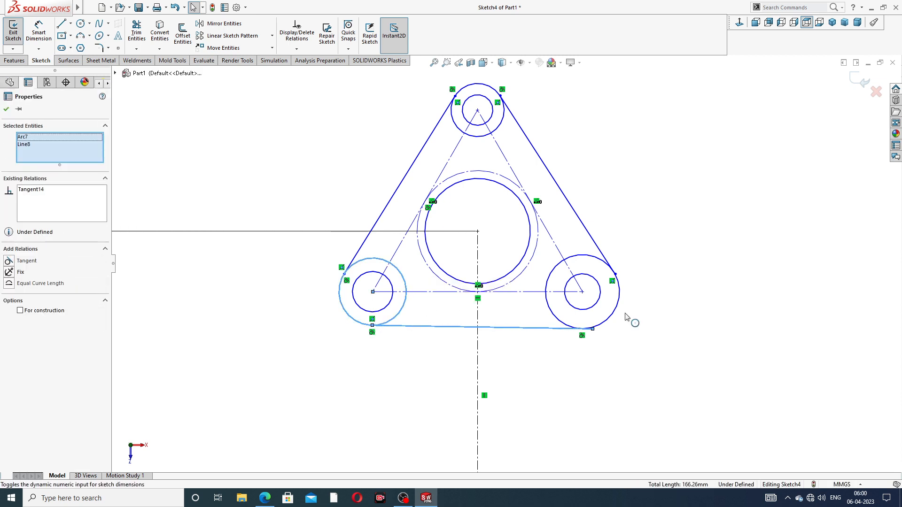
click(640, 316)
Make the right side line tangent to the outer circle at the right base corner.
click(604, 262)
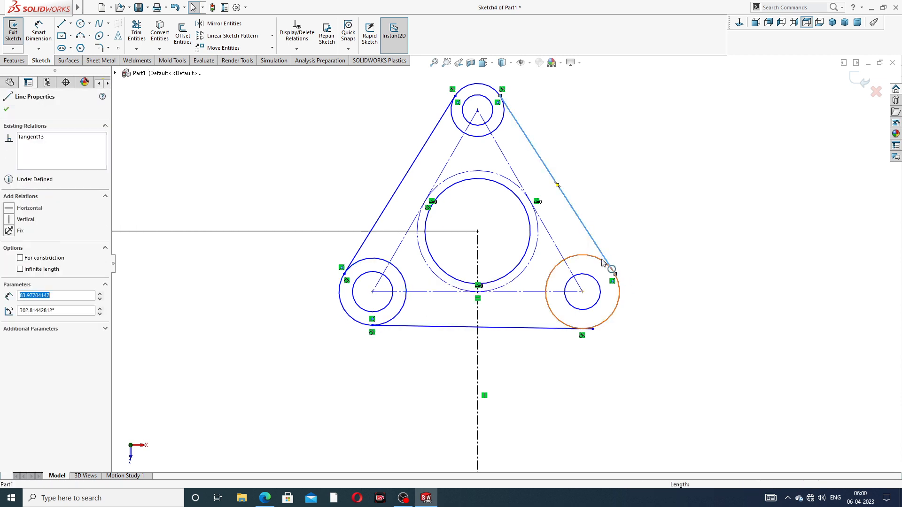
ctrl+click(604, 262)
click(626, 219)
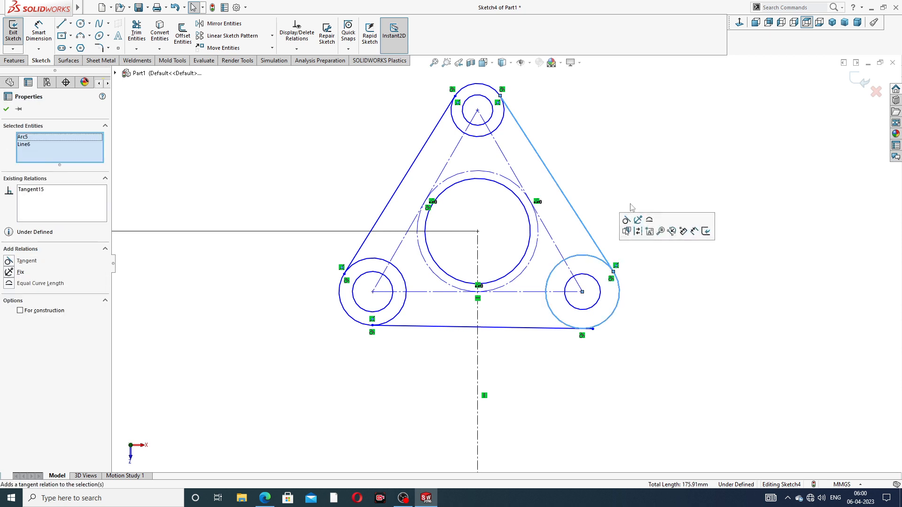
click(597, 138)
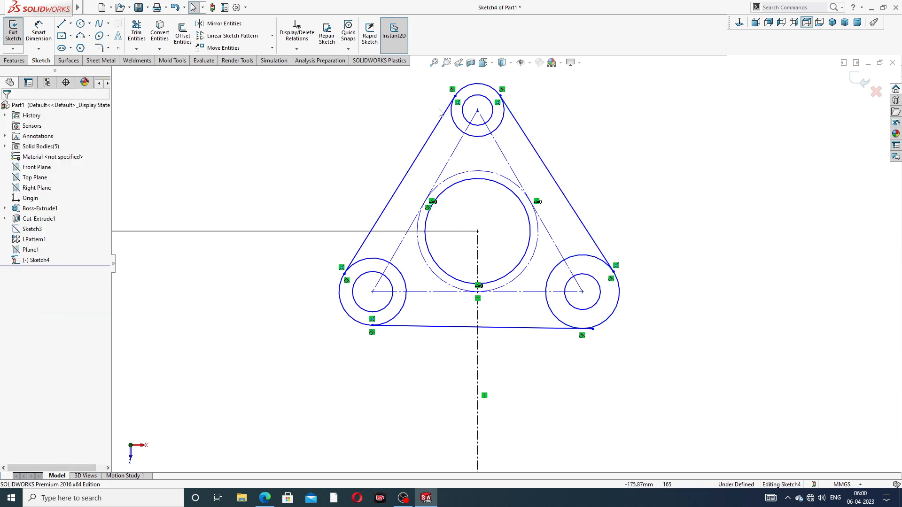
Check the flange dimensions in the manifold drawing and set the distance from the apex circle's centre to the triangle's construction base line to 106 mm.
click(266, 497)
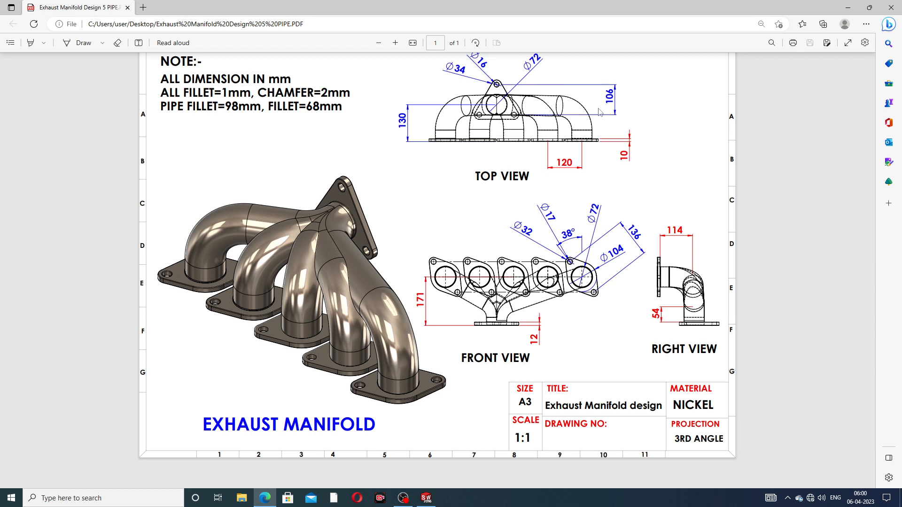
click(266, 498)
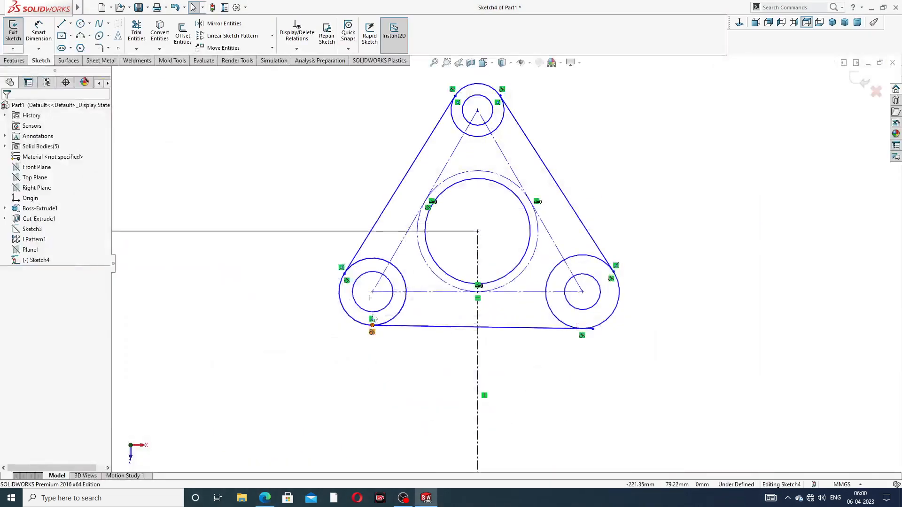
click(38, 32)
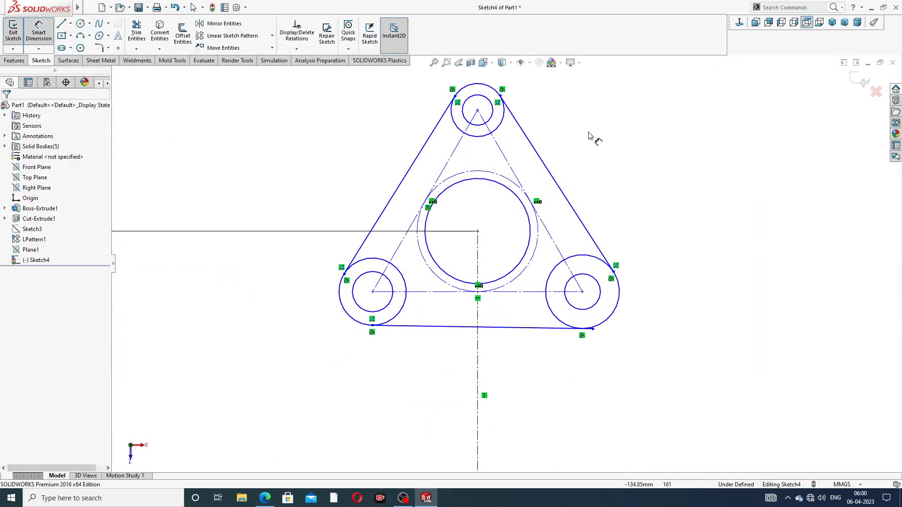
click(477, 110)
click(513, 292)
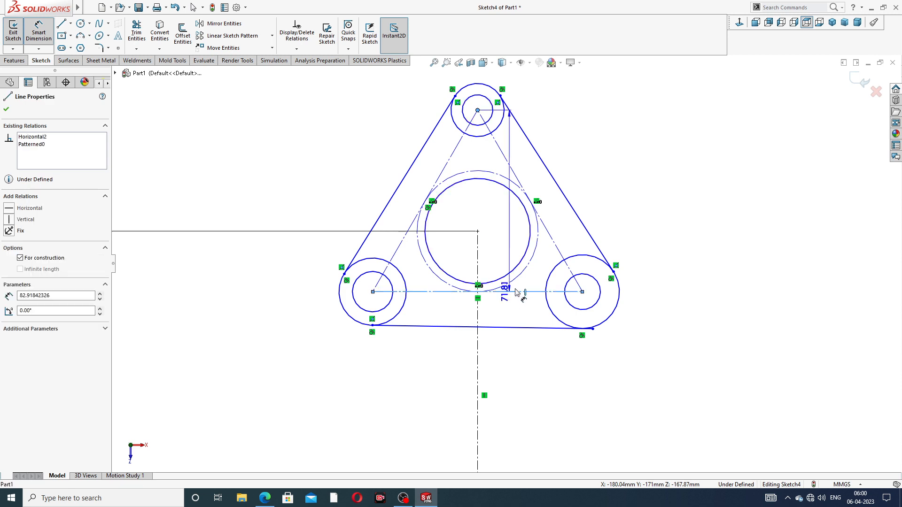
click(639, 200)
text(1)
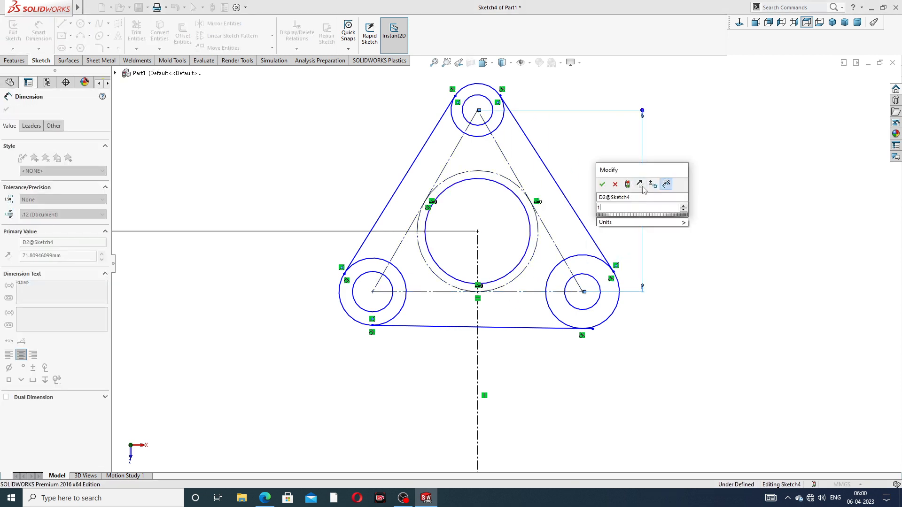
text(06)
key(Return)
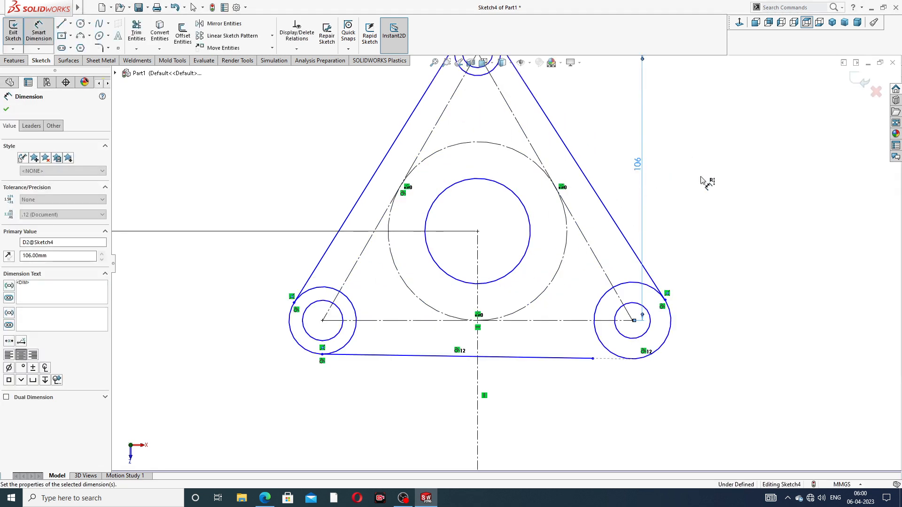
key(f)
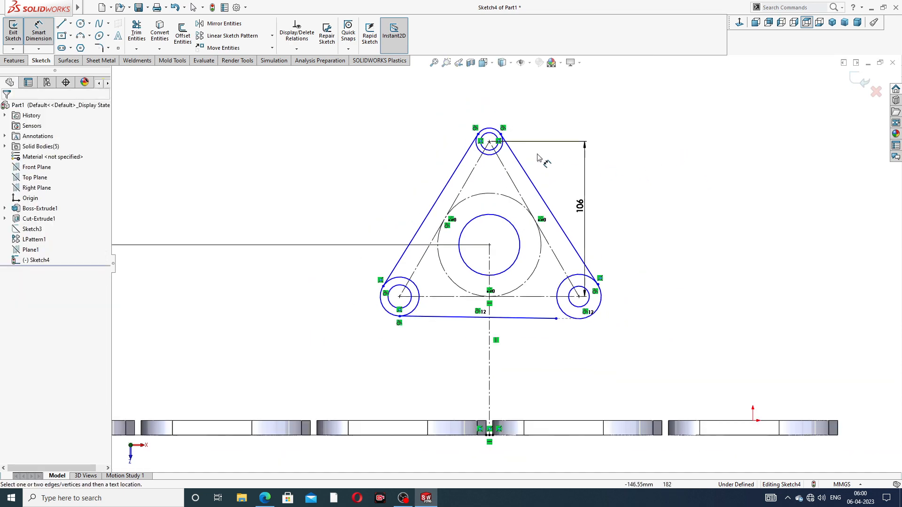
scroll(509, 139, down, 4)
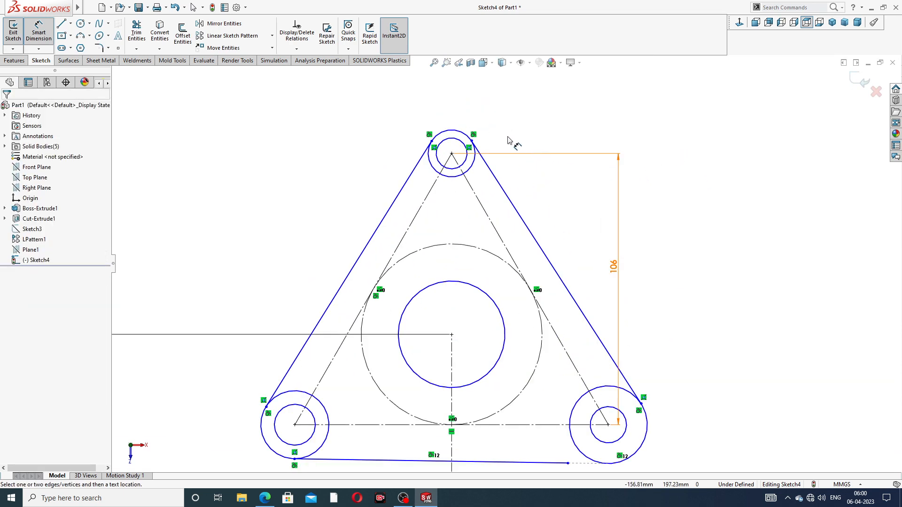
right_click(636, 115)
click(660, 140)
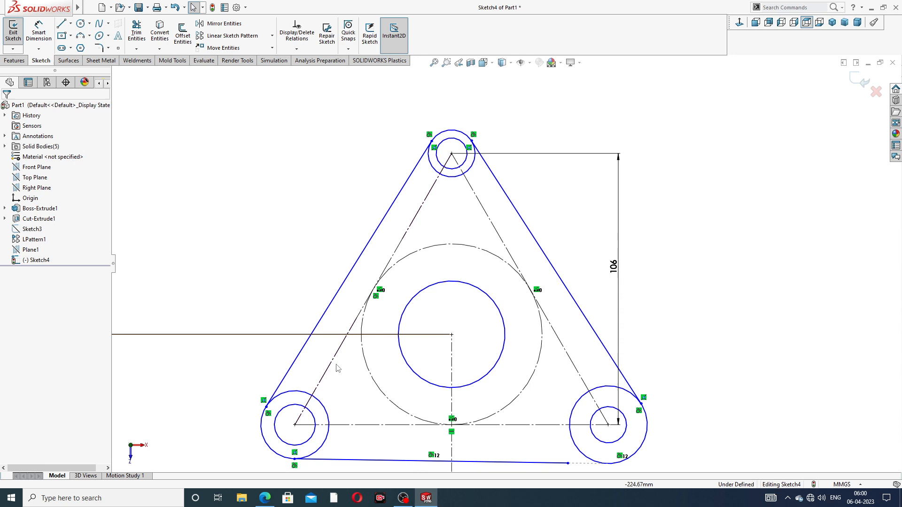
Make the three outer corner circles equal in size.
click(301, 393)
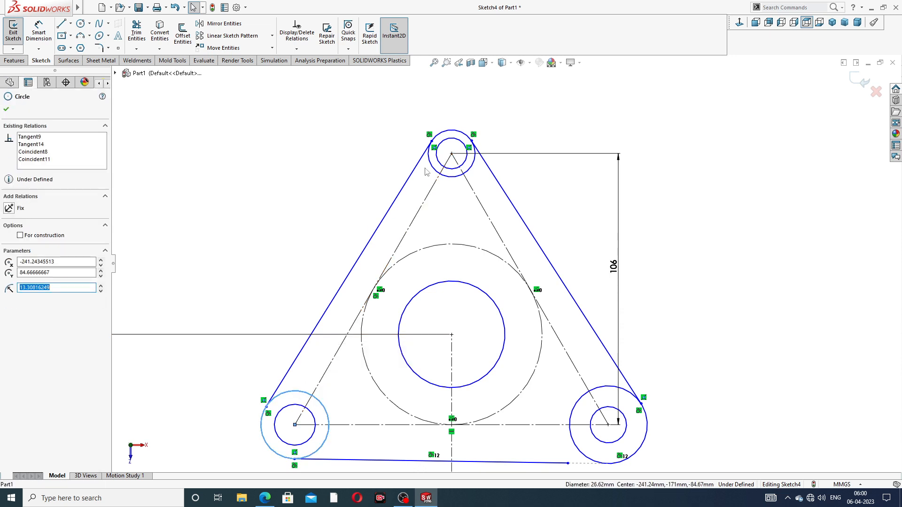
ctrl+click(450, 133)
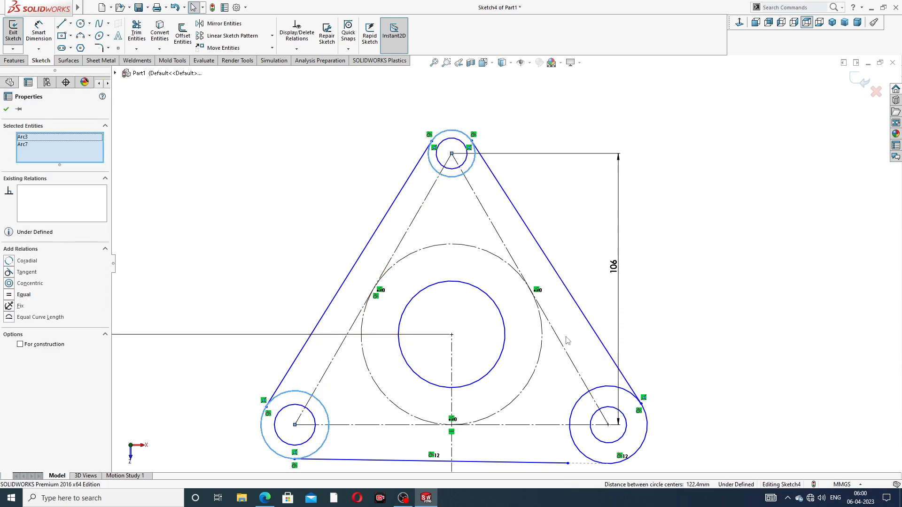
ctrl+click(608, 391)
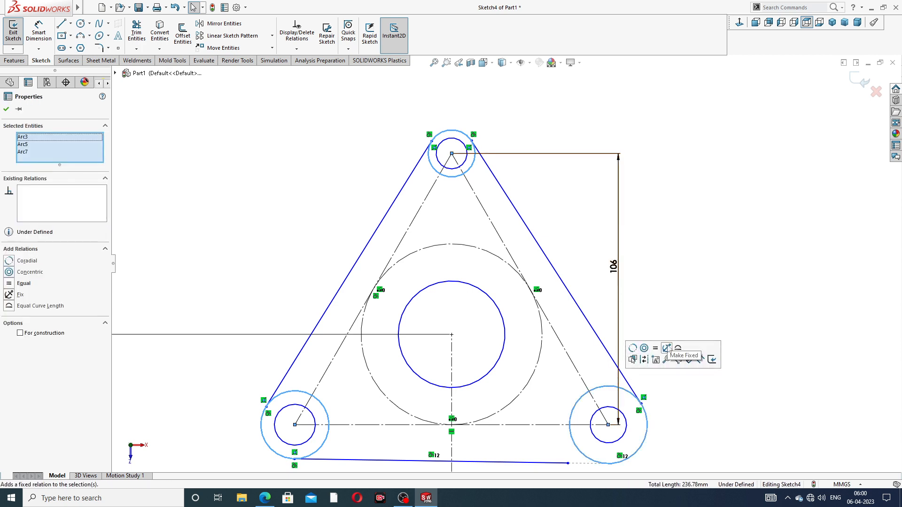
click(656, 348)
Make the three inner hole circles at the triangle's corners equal in size.
scroll(678, 252, up, 3)
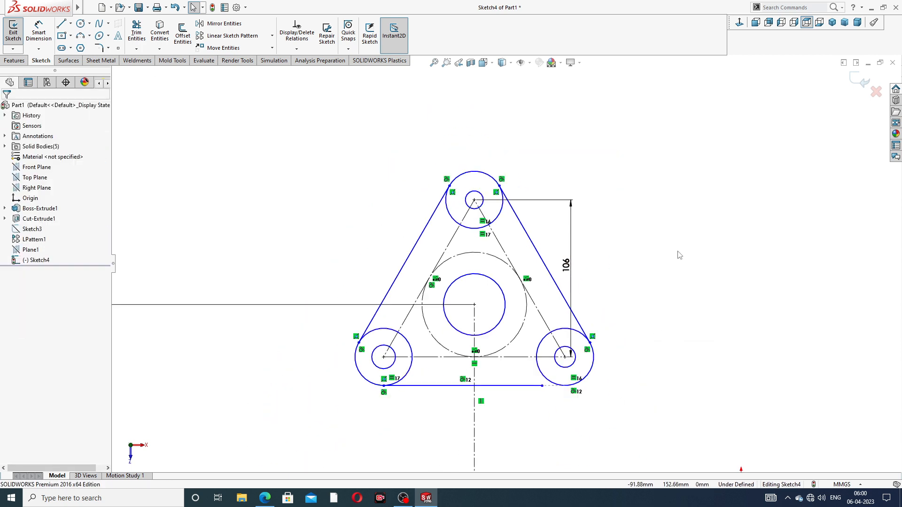
click(391, 353)
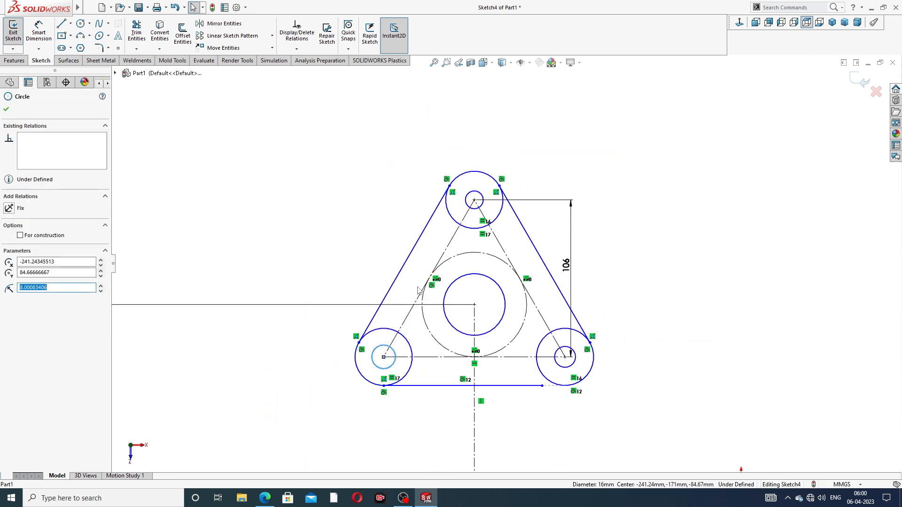
ctrl+click(465, 200)
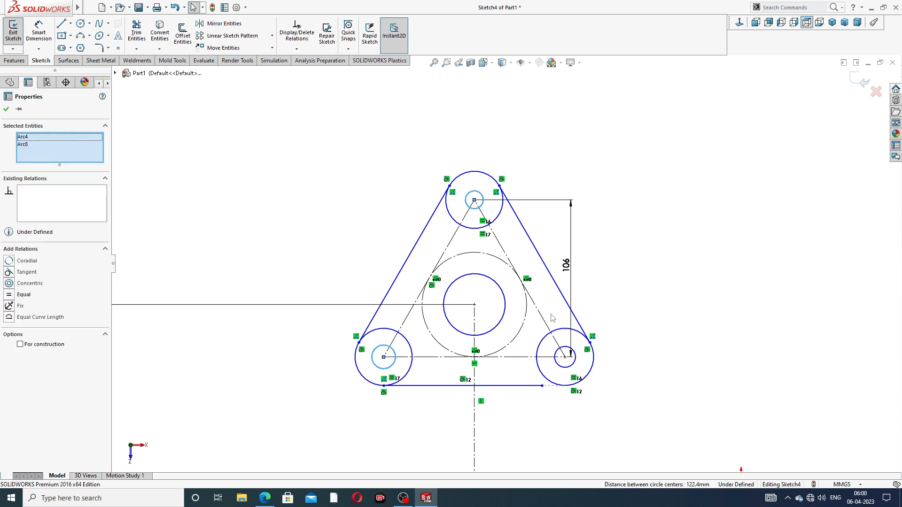
ctrl+click(565, 353)
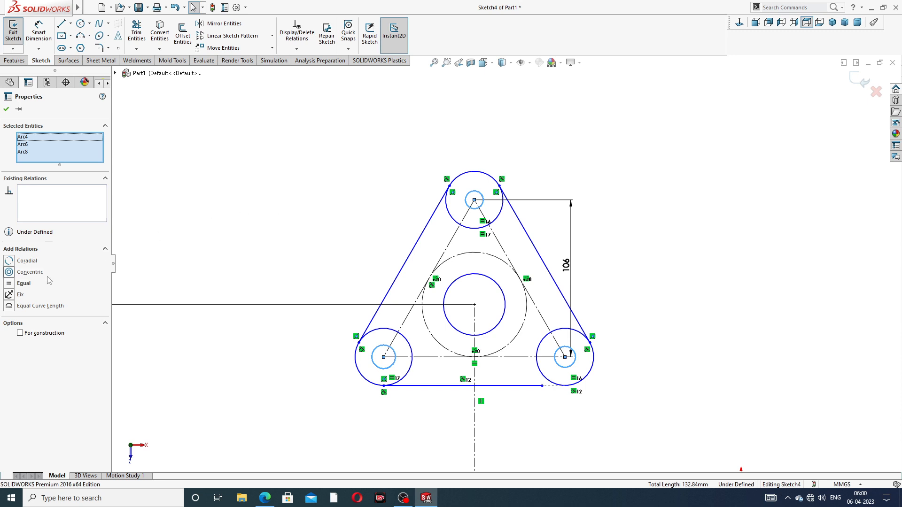
click(24, 283)
click(568, 162)
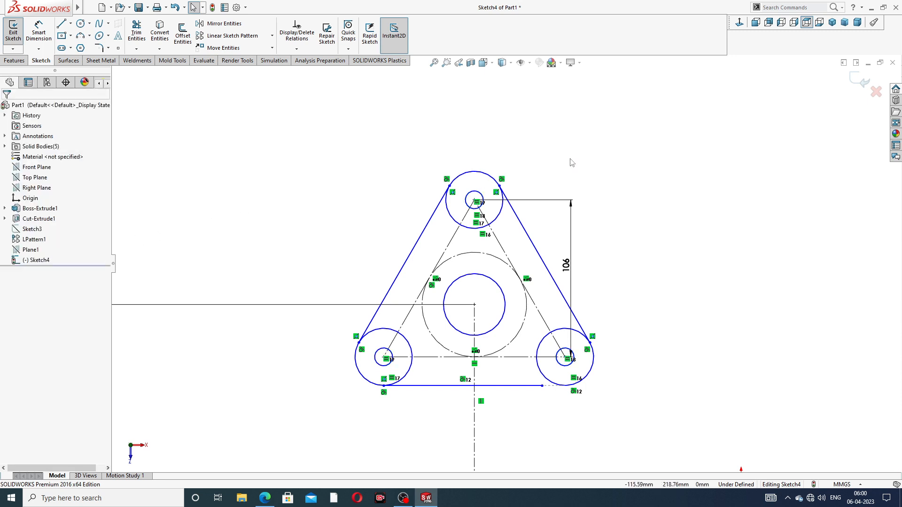
Set the diameter of the apex's outer circle to 34 mm.
click(39, 31)
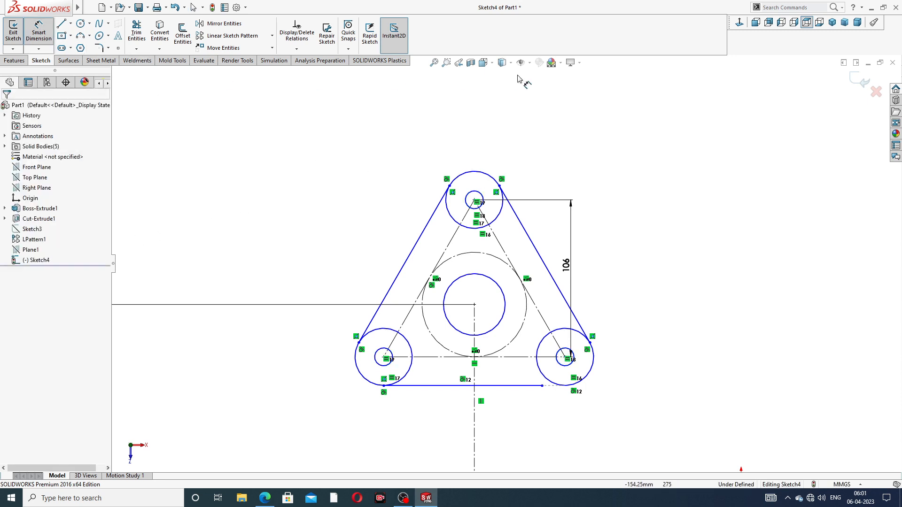
click(472, 175)
click(423, 142)
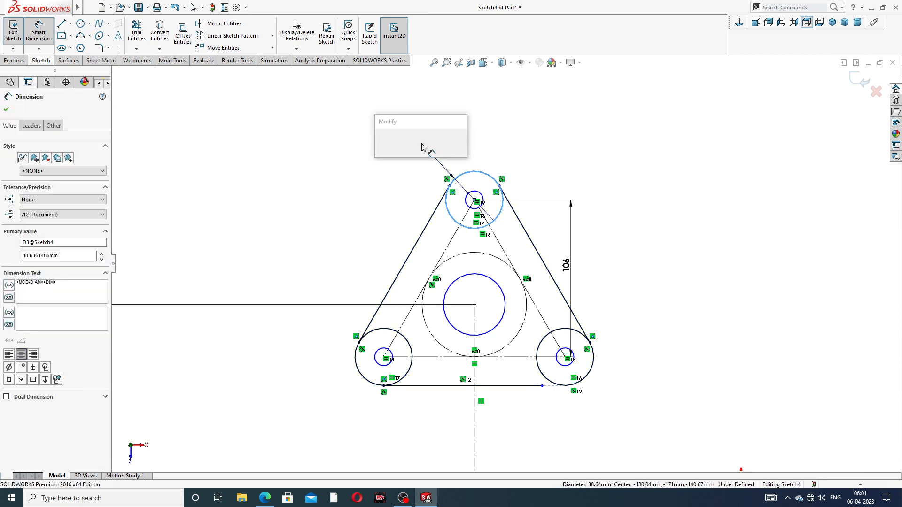
text(34)
key(Return)
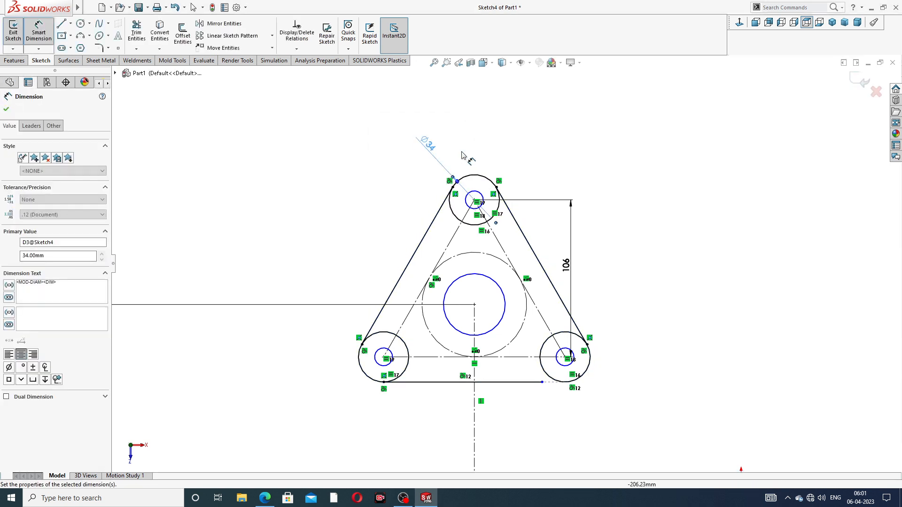
Set the diameter of the apex's inner hole circle to 16 mm.
click(477, 195)
click(463, 126)
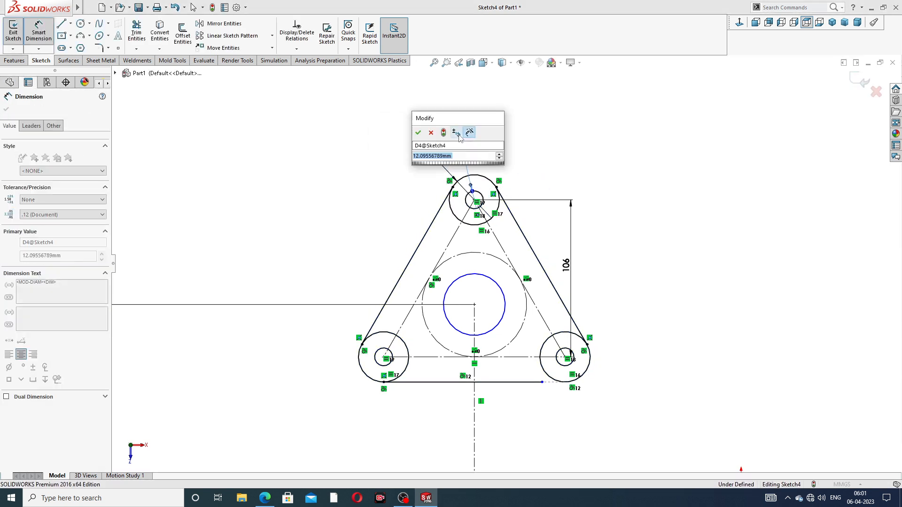
text(16)
key(Return)
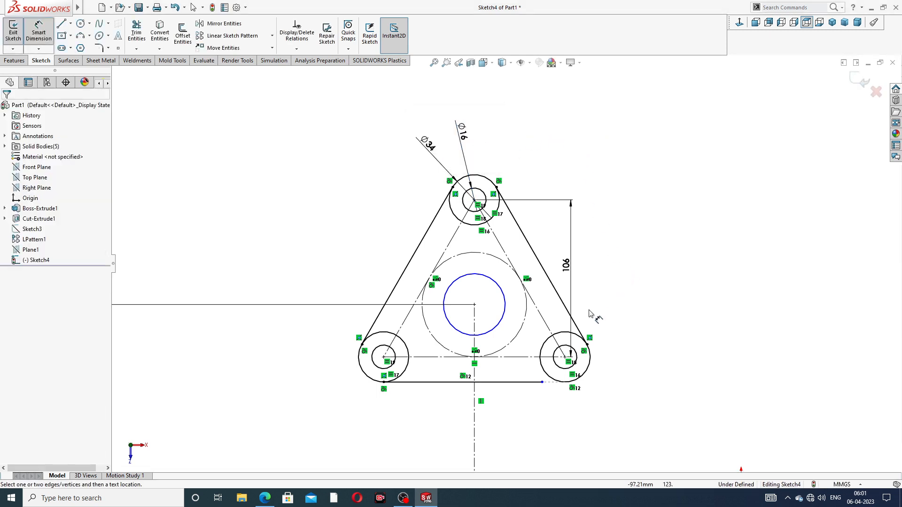
Extend the base line's right endpoint to its tangent point on the right base corner's outer circle.
scroll(552, 399, down, 1)
right_click(643, 240)
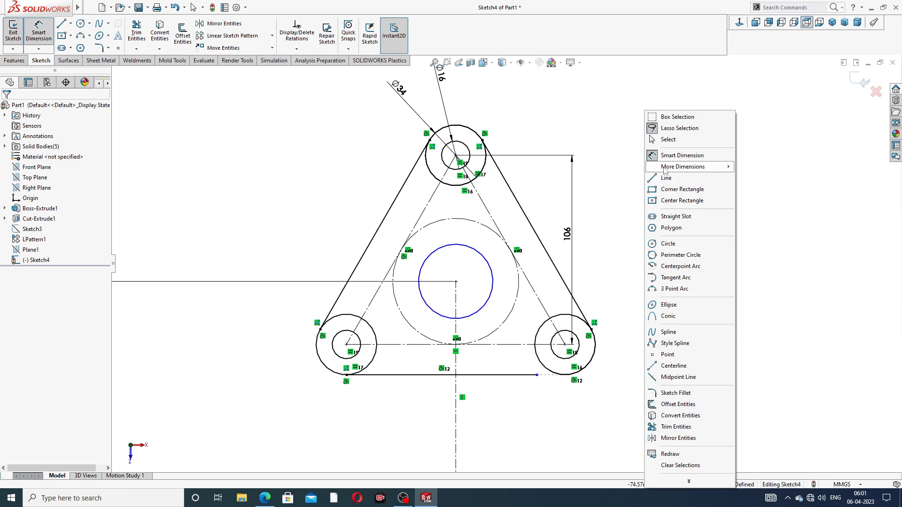
click(667, 140)
scroll(553, 380, down, 3)
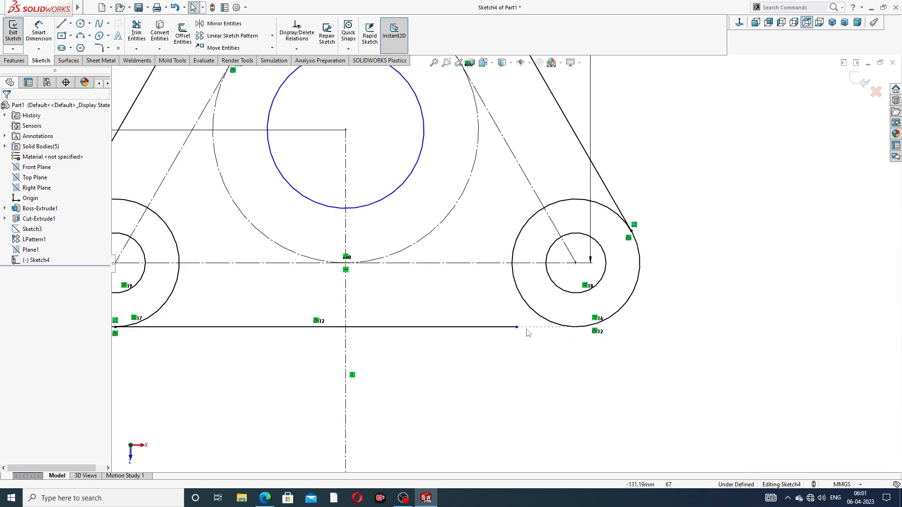
drag(516, 327, 587, 332)
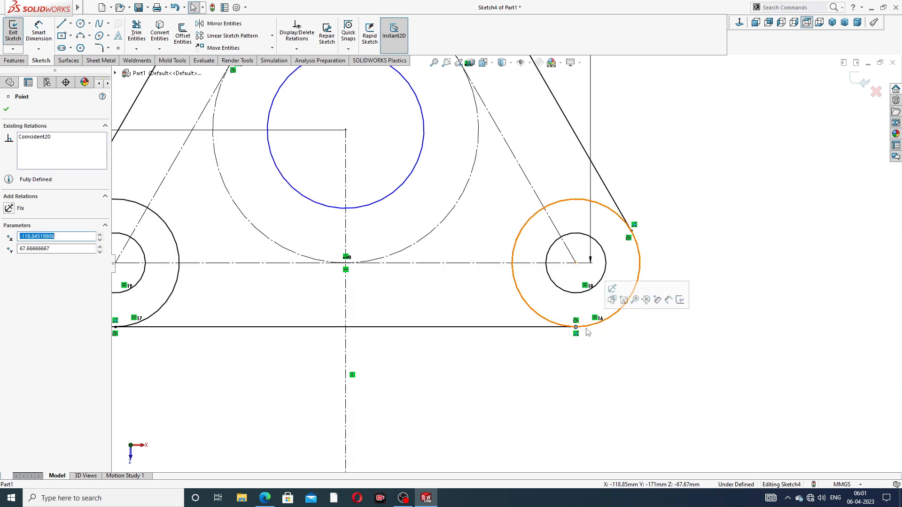
Set the diameter of the circle at the centre of the triangular flange sketch to 72 mm.
click(599, 309)
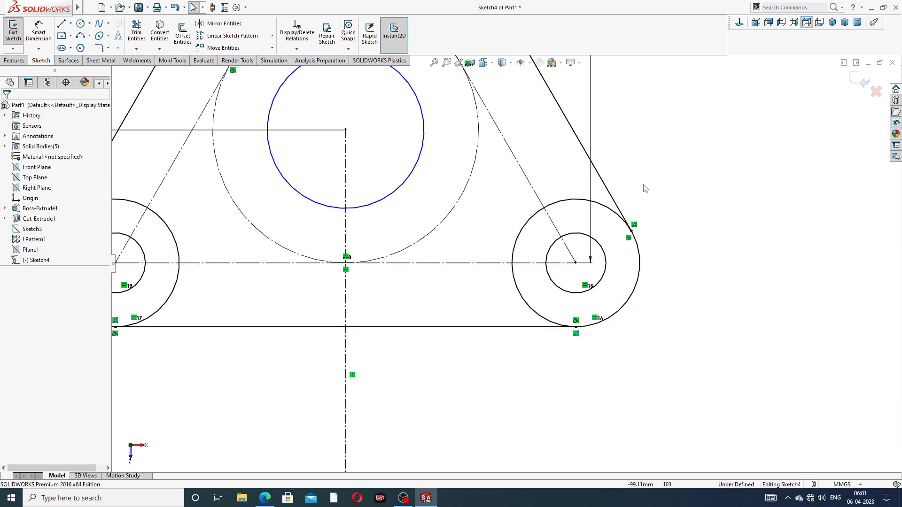
key(f)
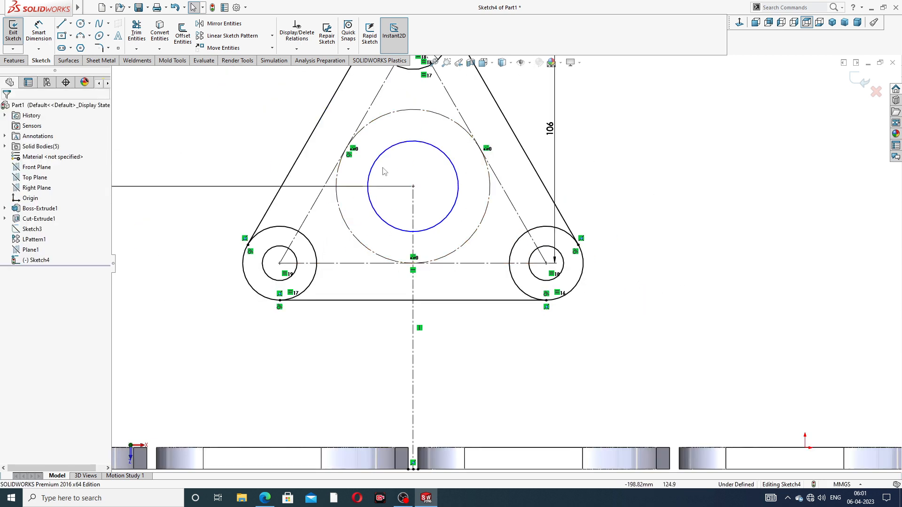
click(39, 32)
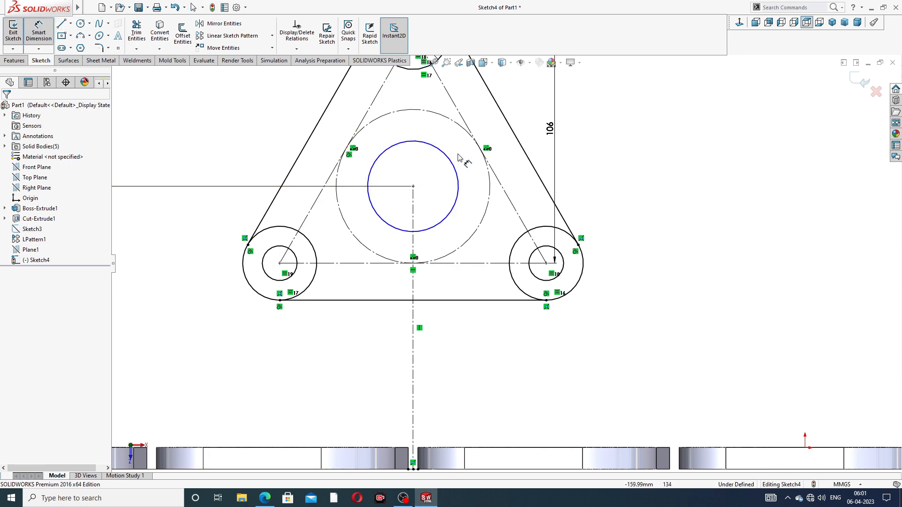
click(444, 153)
click(612, 123)
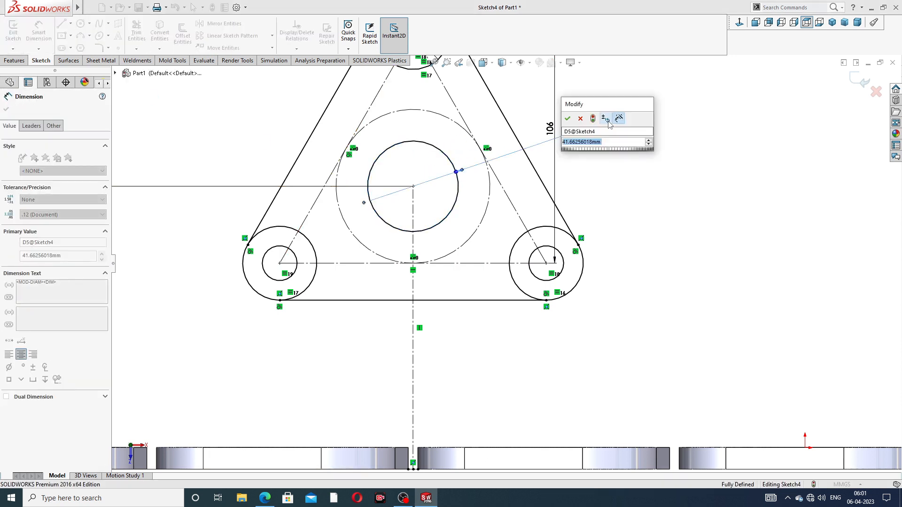
text(7)
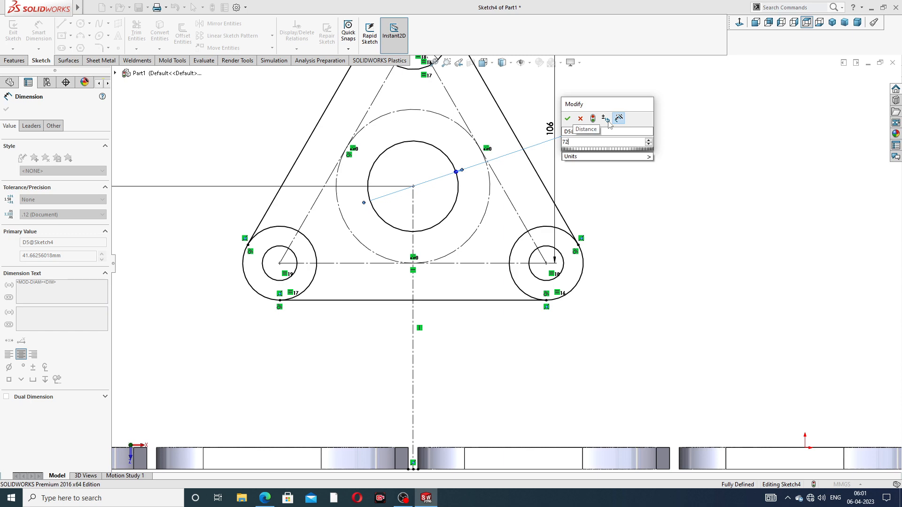
text(2)
key(Return)
key(z)
key(z)
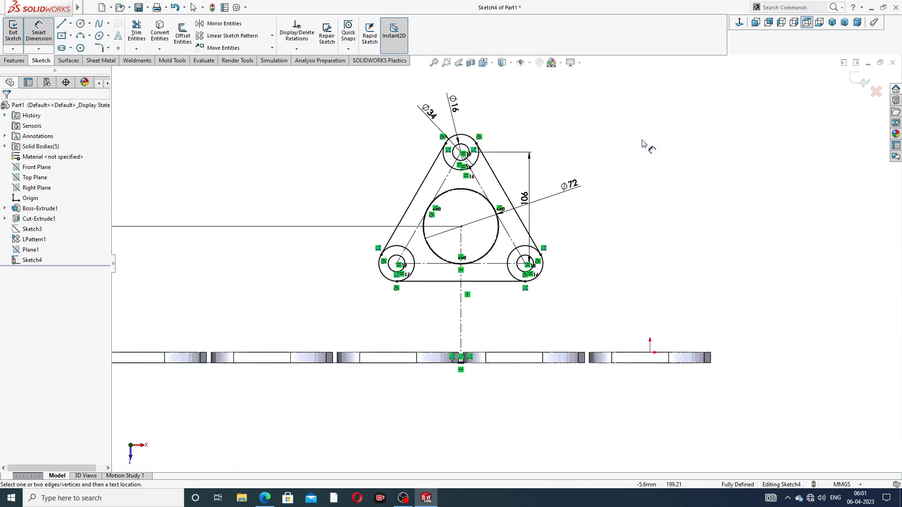
right_click(627, 138)
click(646, 140)
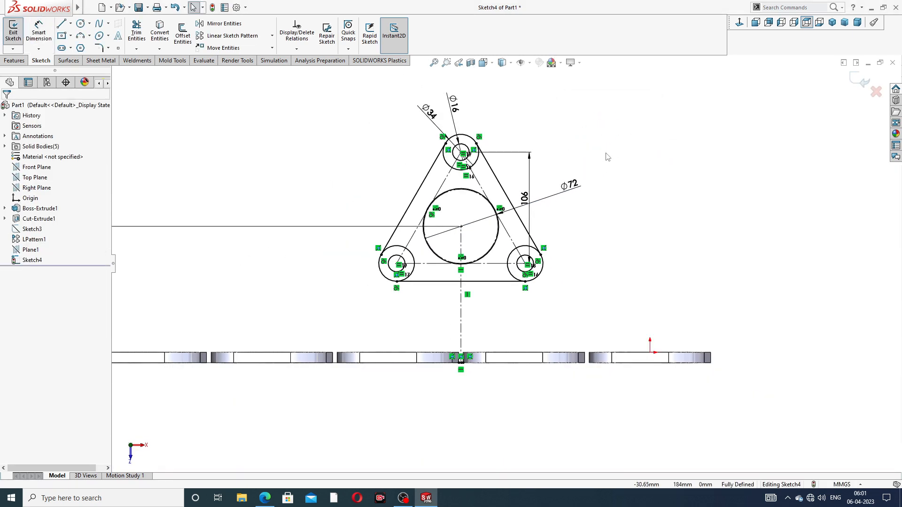
Trim away the inner arcs of the outer circles at both base corners, leaving only the rounded outer corners.
key(z)
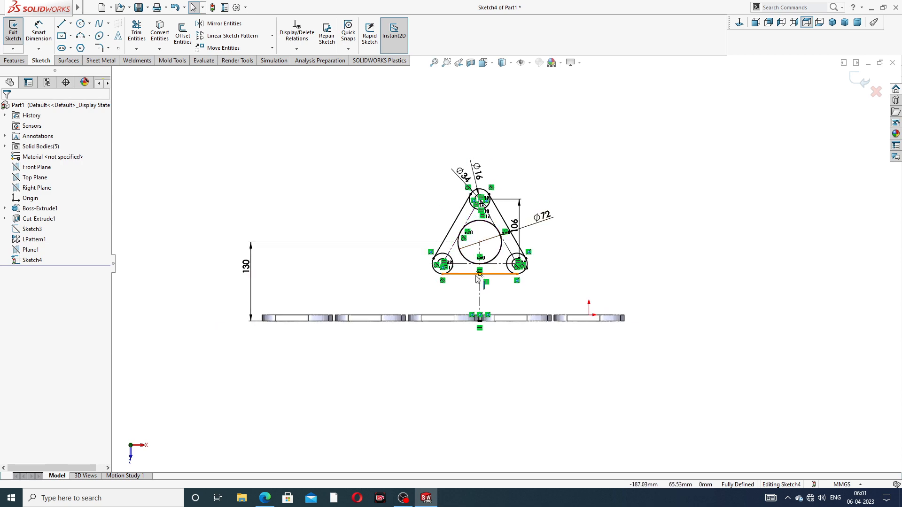
scroll(468, 274, down, 2)
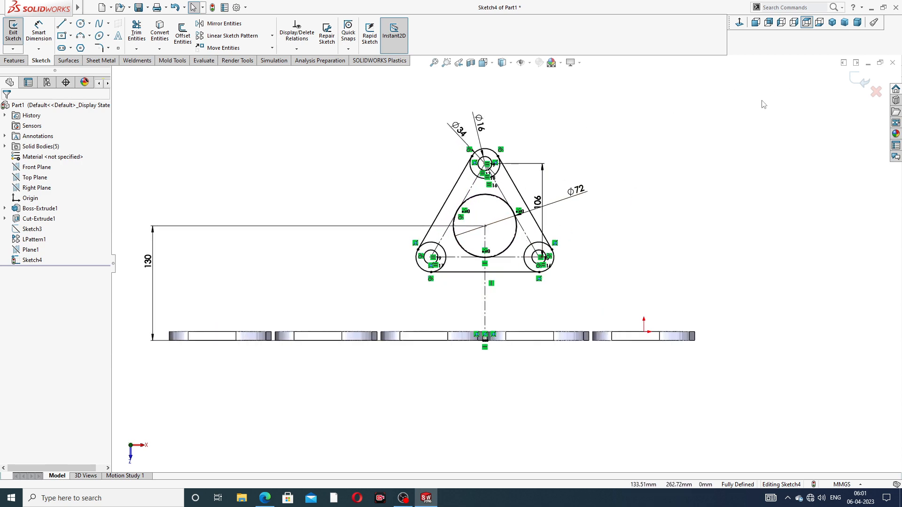
scroll(435, 259, down, 3)
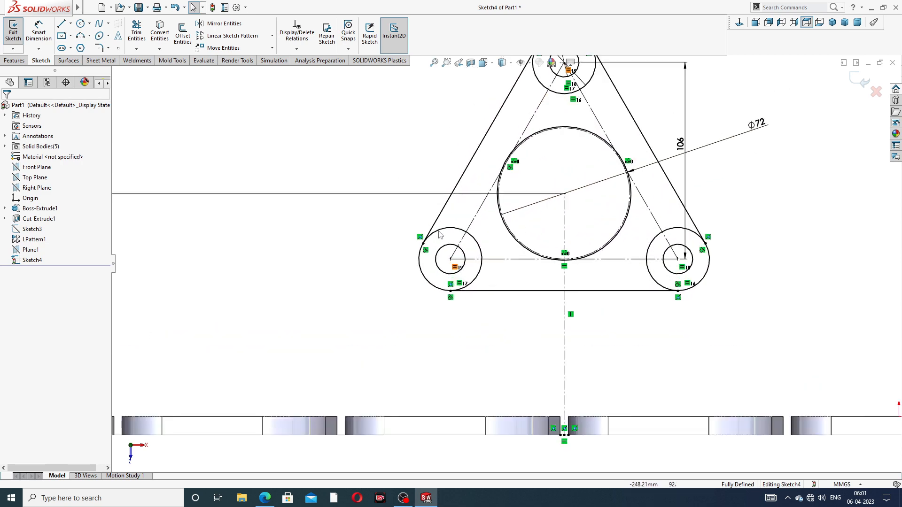
click(136, 32)
scroll(502, 206, down, 2)
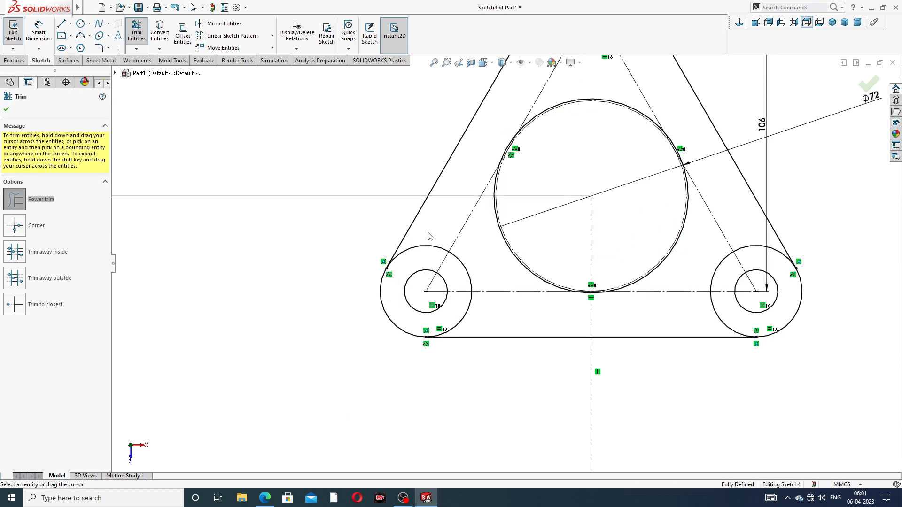
drag(428, 236, 433, 256)
drag(497, 253, 459, 275)
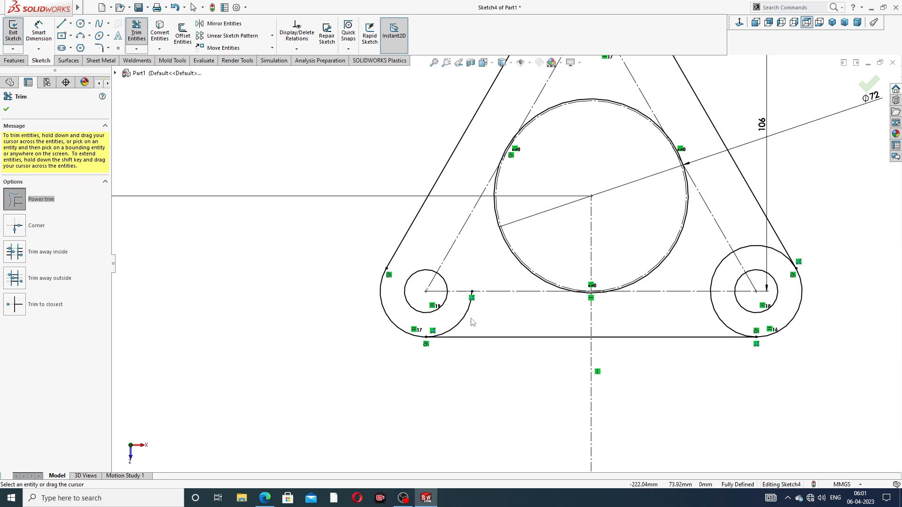
drag(472, 322, 451, 332)
drag(703, 244, 728, 276)
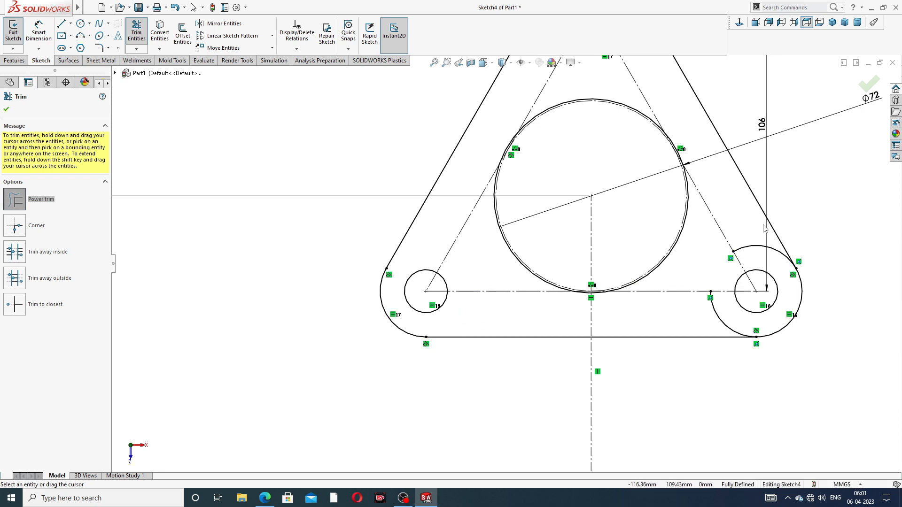
drag(764, 228, 762, 254)
drag(676, 333, 724, 319)
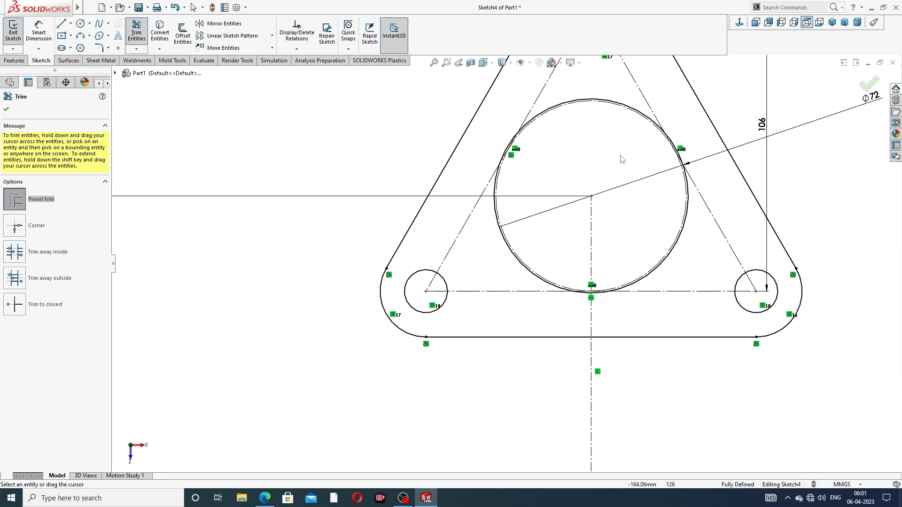
Trim away the inner arc of the apex's outer circle to close the triangular flange outline, and finish trimming.
scroll(621, 158, up, 3)
scroll(540, 155, down, 6)
mouse_move(539, 198)
mouse_down()
mouse_move(524, 188)
mouse_move(488, 232)
mouse_move(413, 218)
mouse_move(515, 180)
mouse_up()
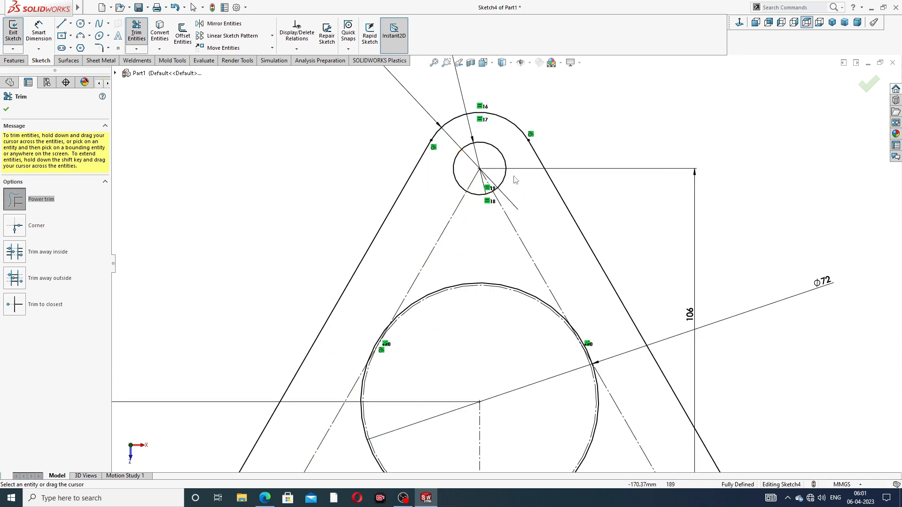
scroll(505, 263, up, 3)
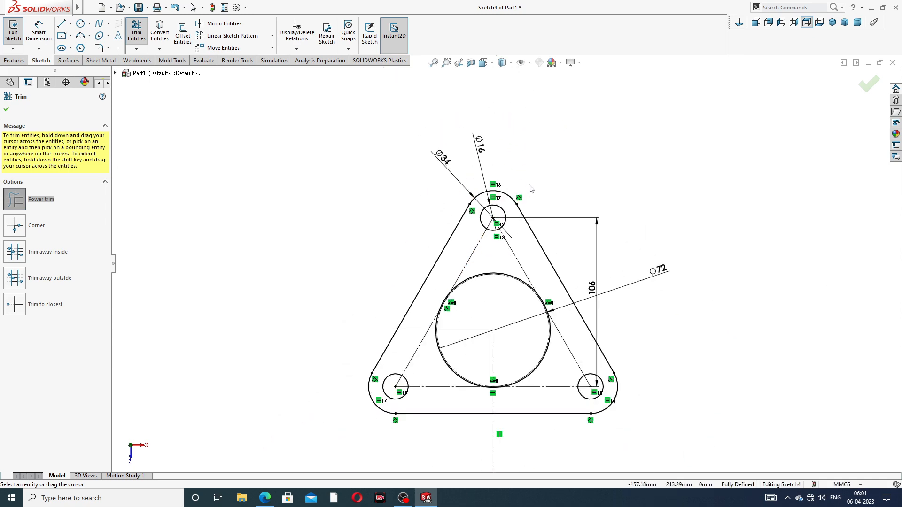
click(867, 83)
Check the collector flange's thickness in the PDF drawing and extrude the triangular flange profile 12 mm from its sketch plane.
scroll(529, 367, down, 2)
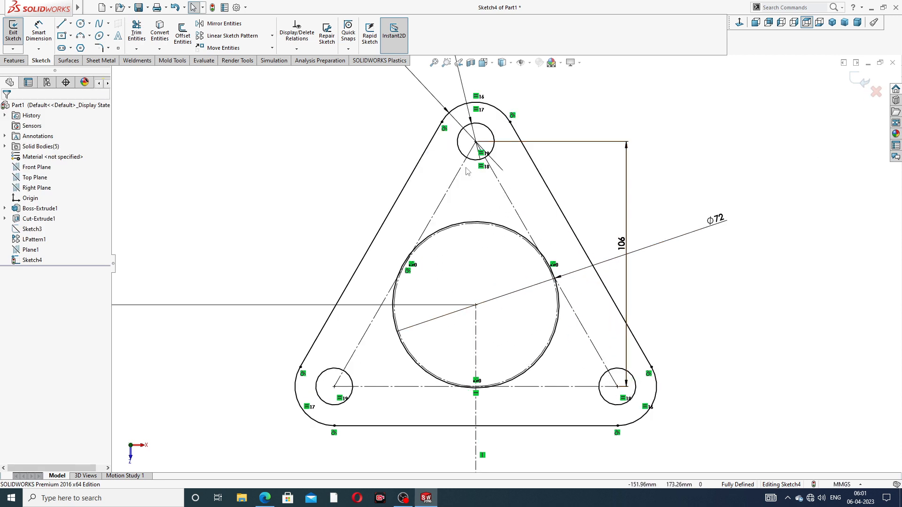
scroll(506, 263, up, 3)
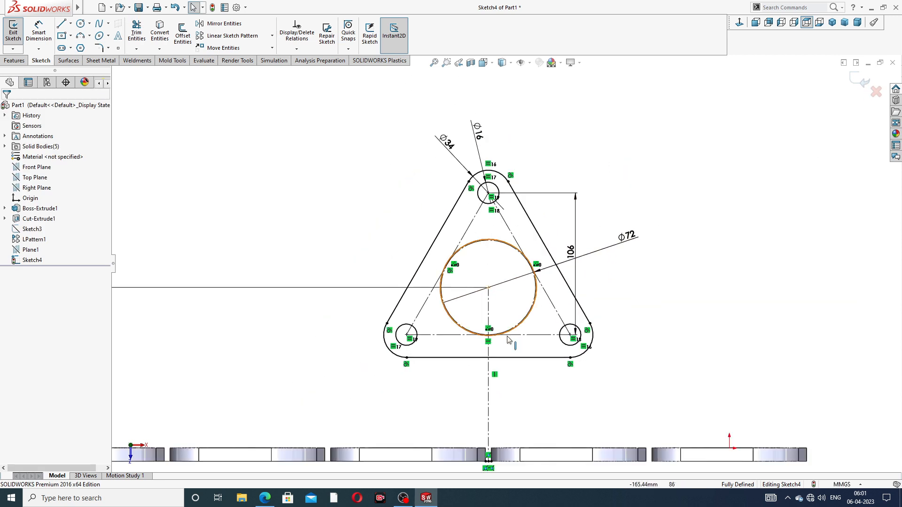
scroll(507, 305, down, 2)
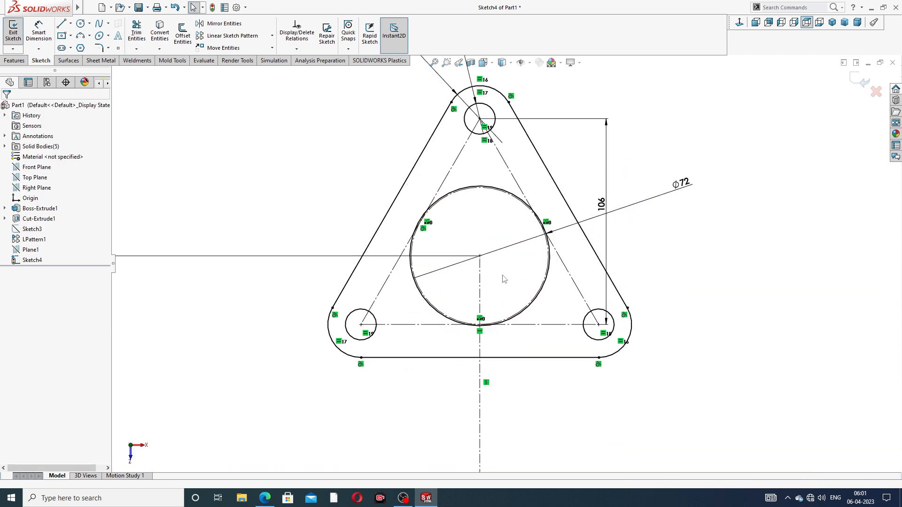
click(14, 60)
click(17, 33)
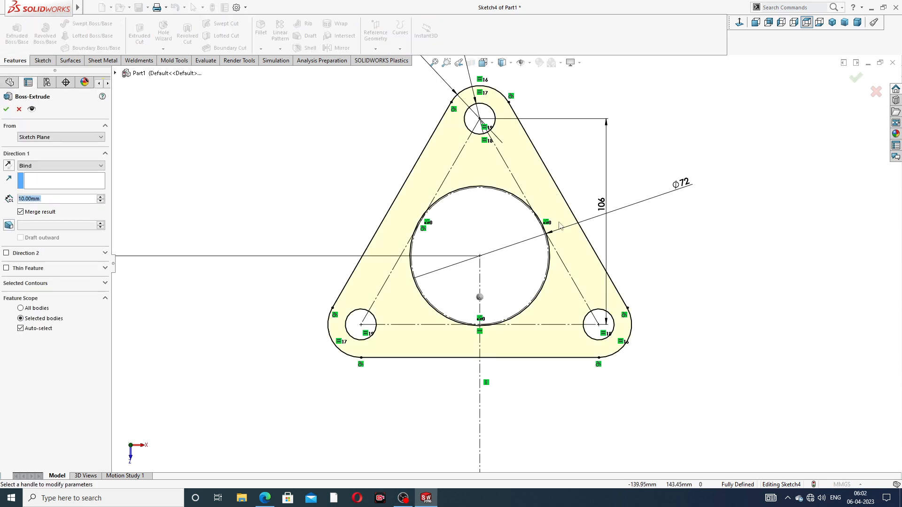
middle_drag(557, 194, 487, 267)
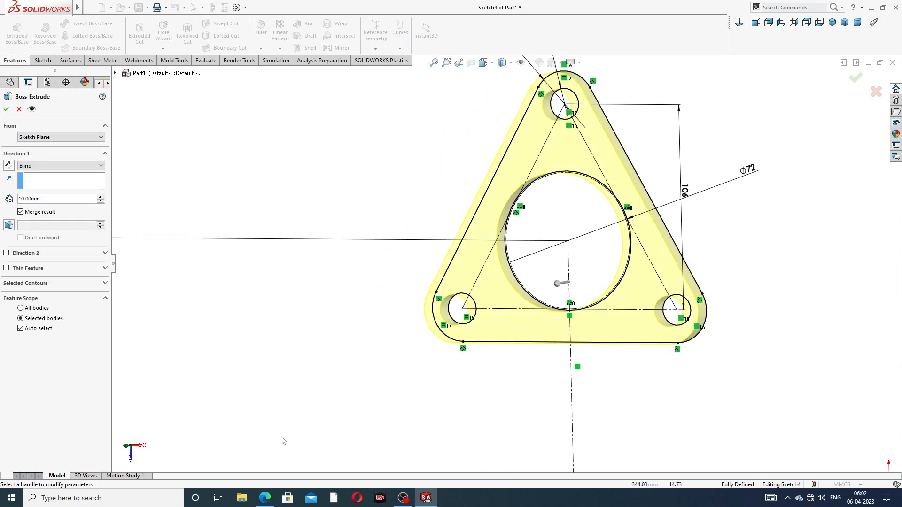
click(265, 497)
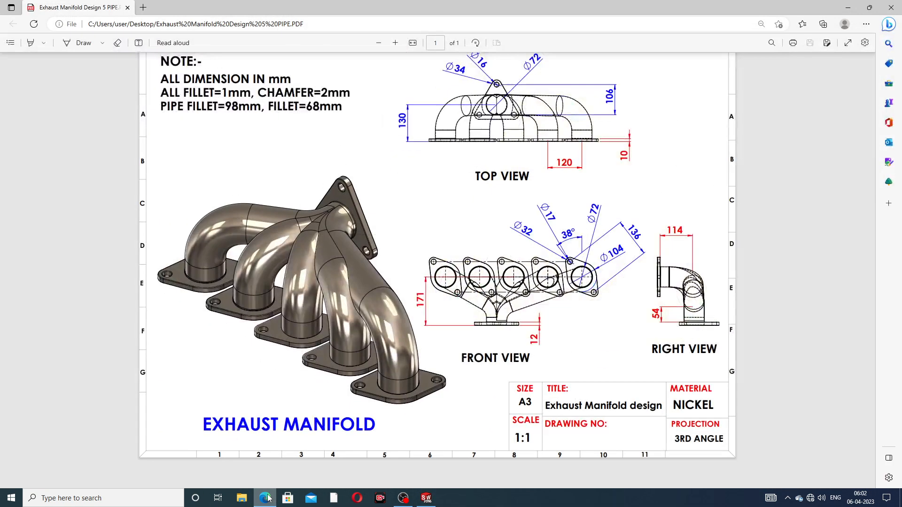
click(265, 498)
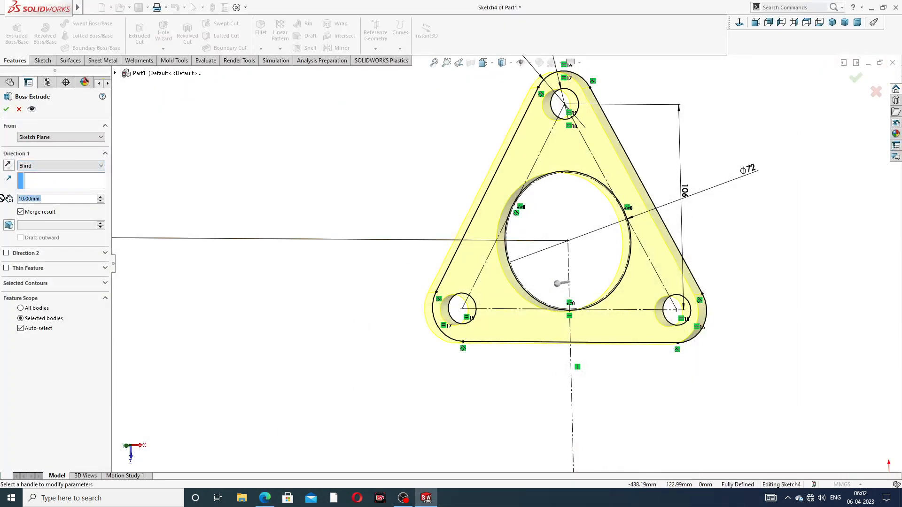
text(12)
key(Return)
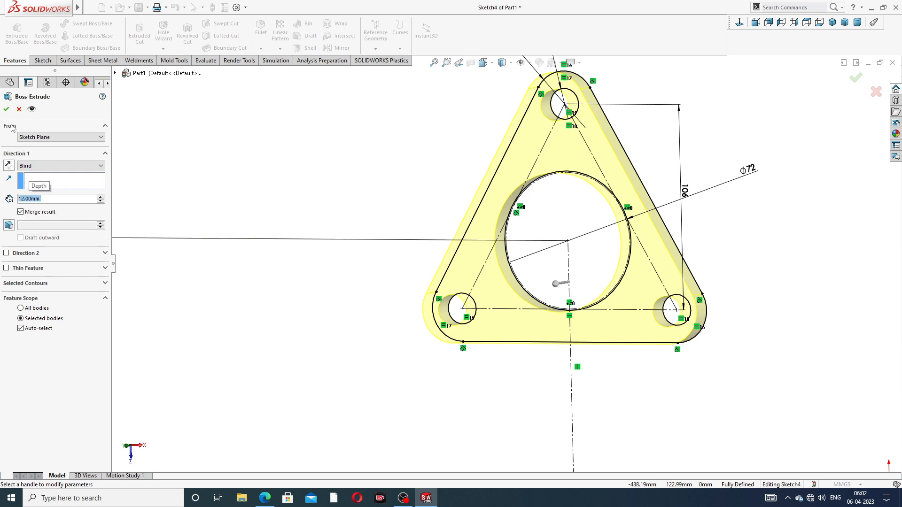
click(6, 110)
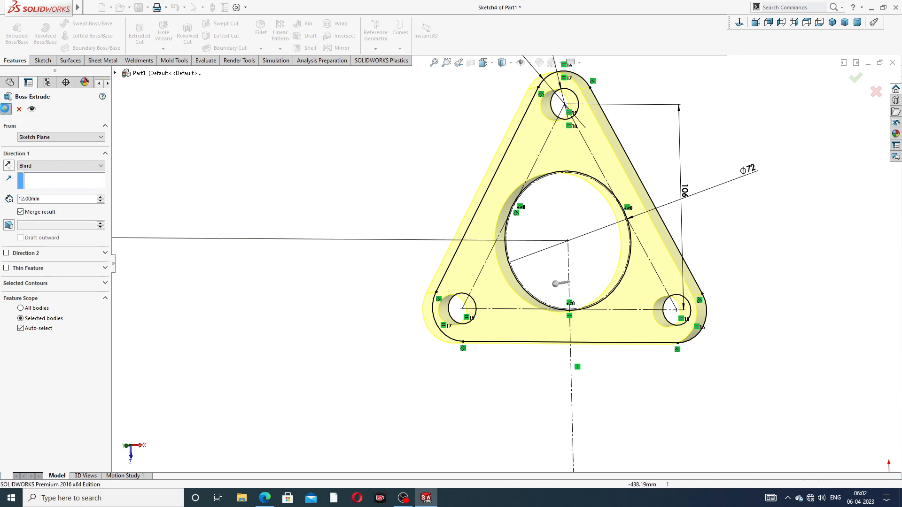
Review the flanges against the PDF manifold drawing and start a new 3D sketch.
scroll(692, 152, up, 3)
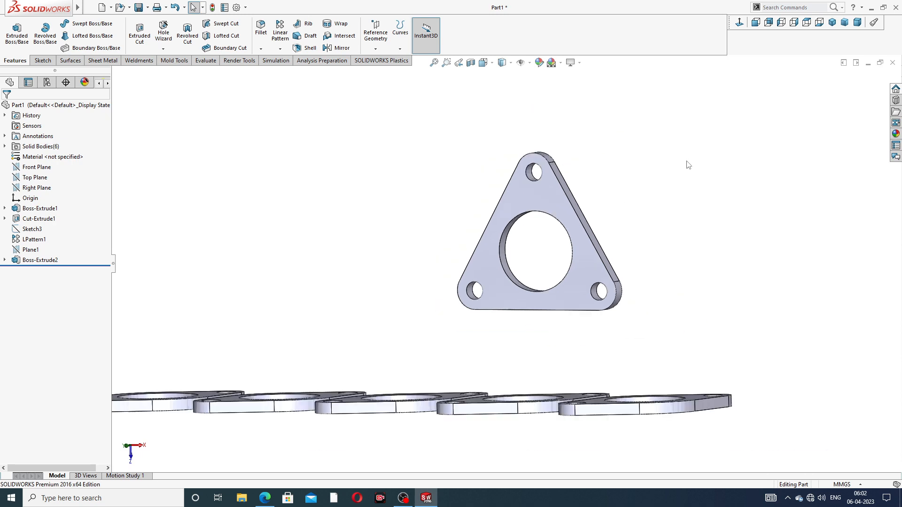
middle_drag(687, 163, 678, 221)
scroll(562, 235, up, 2)
middle_drag(545, 257, 501, 260)
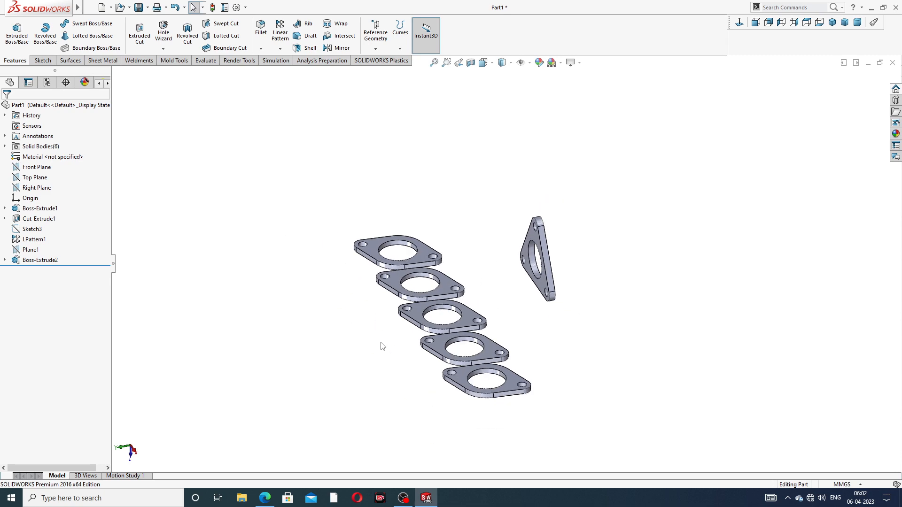
click(265, 498)
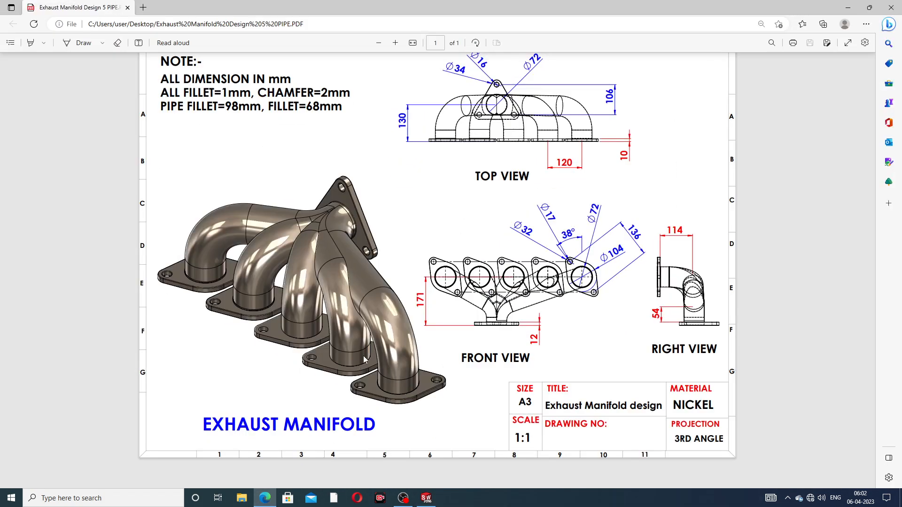
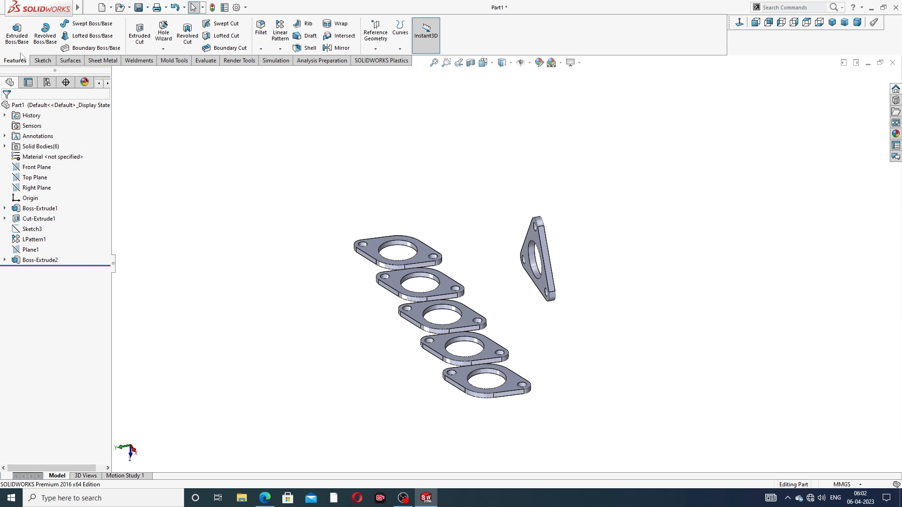
click(42, 60)
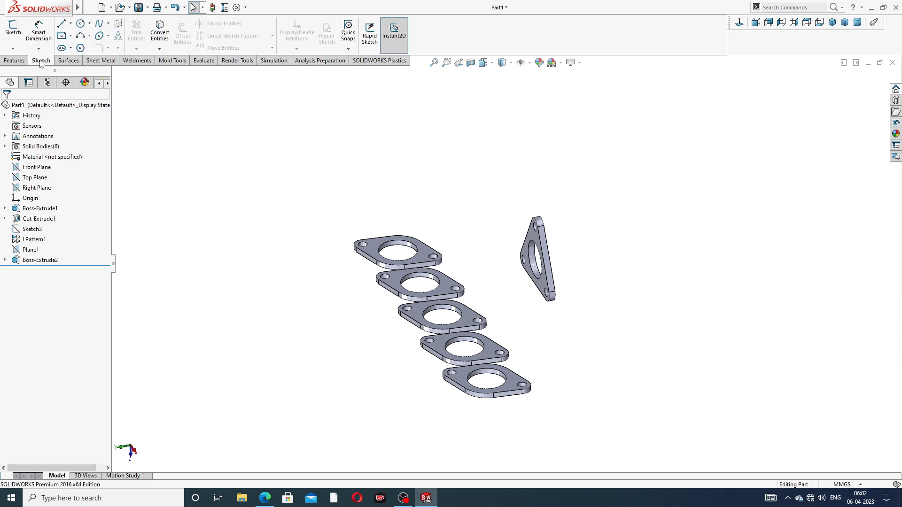
click(13, 49)
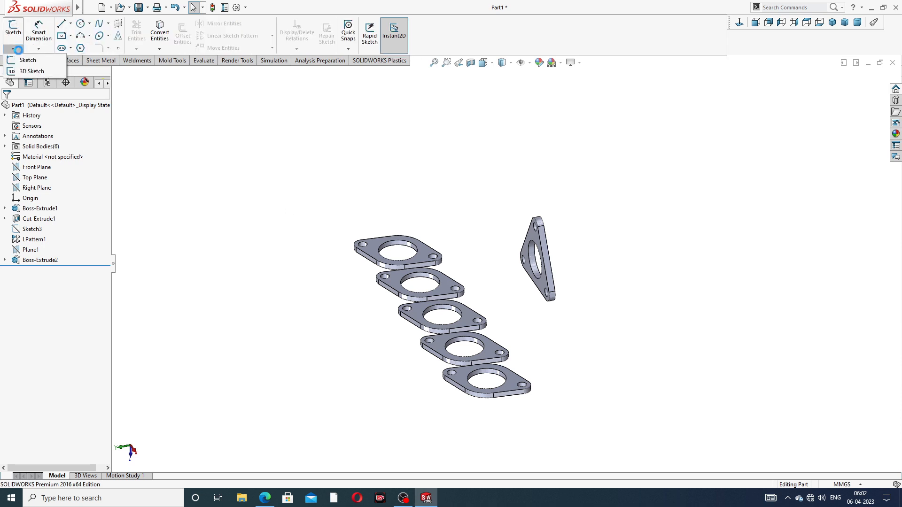
click(32, 72)
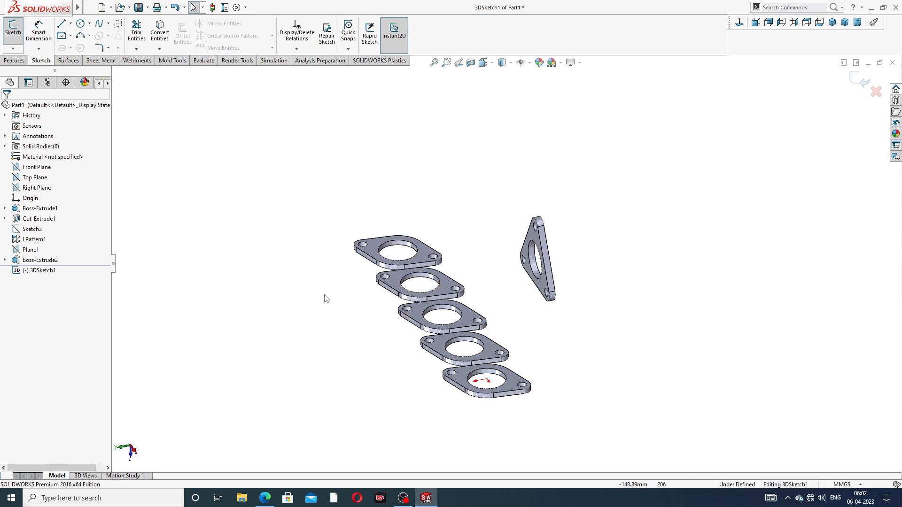
Sketch a line about 44 mm long from the centre of the collector flange's hole, straight out towards the pipe flanges' side.
click(61, 23)
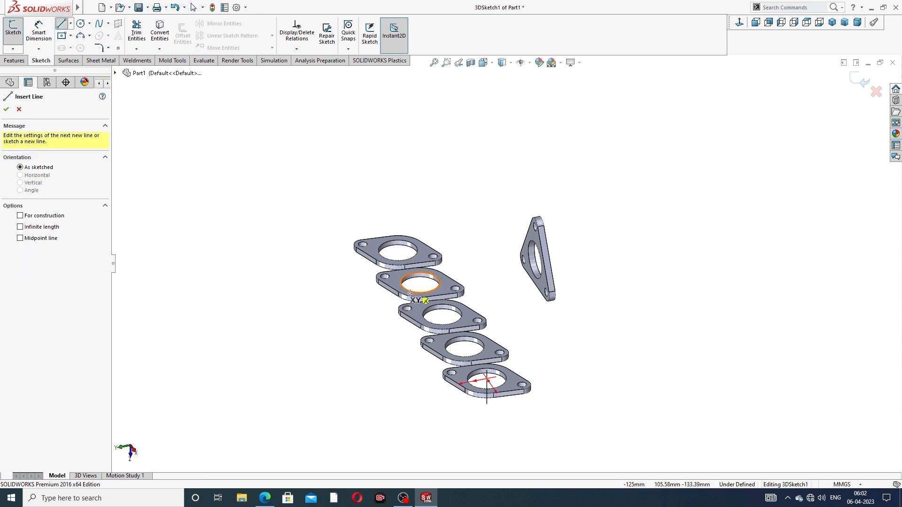
middle_drag(410, 293, 512, 266)
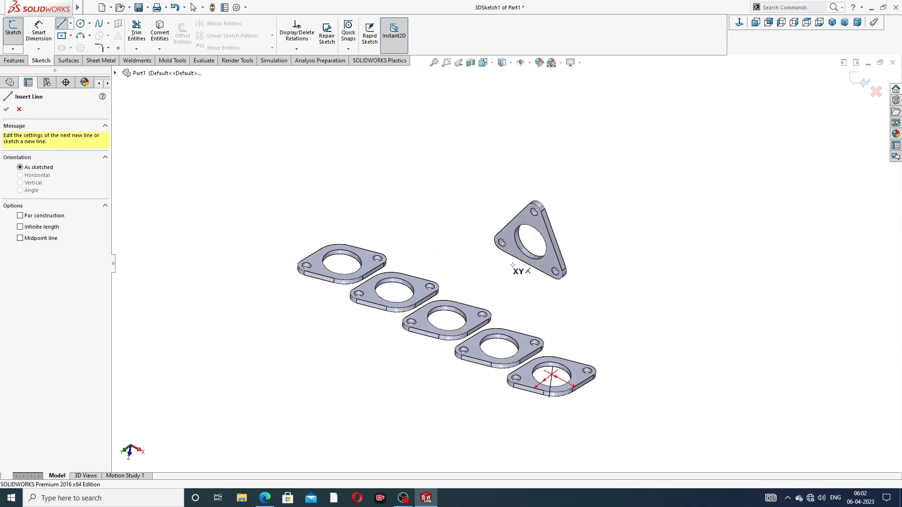
scroll(512, 266, down, 3)
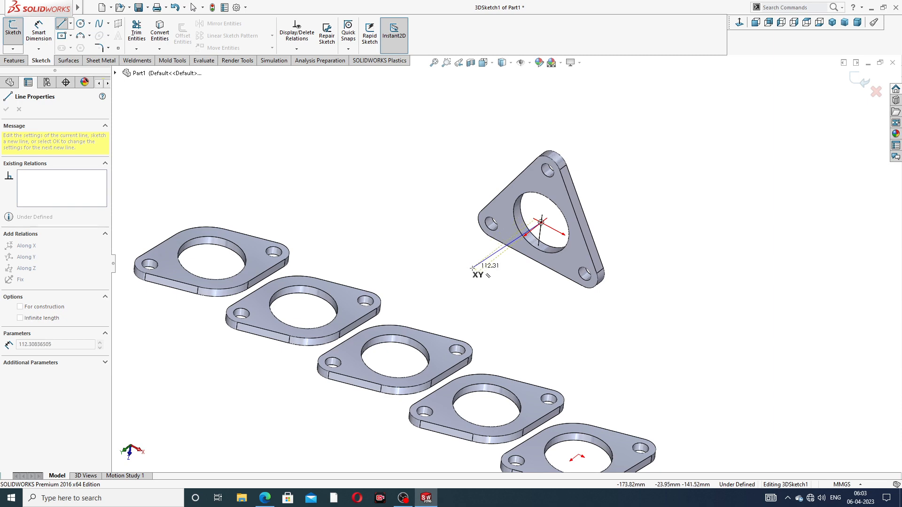
middle_drag(470, 265, 426, 257)
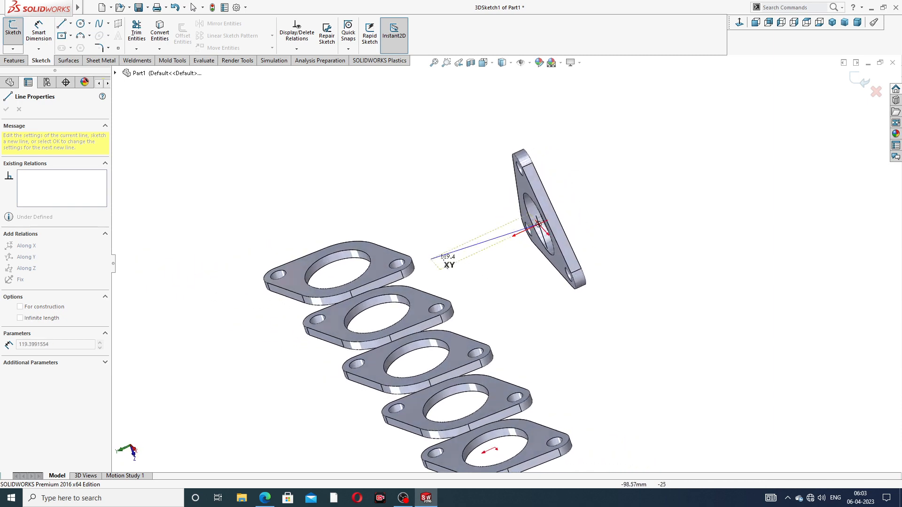
click(501, 242)
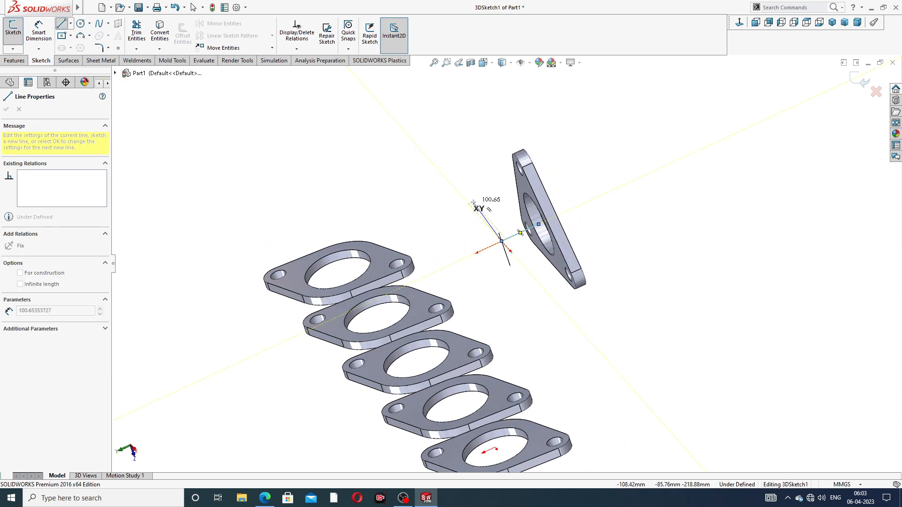
right_click(474, 202)
click(496, 211)
middle_drag(509, 267, 493, 225)
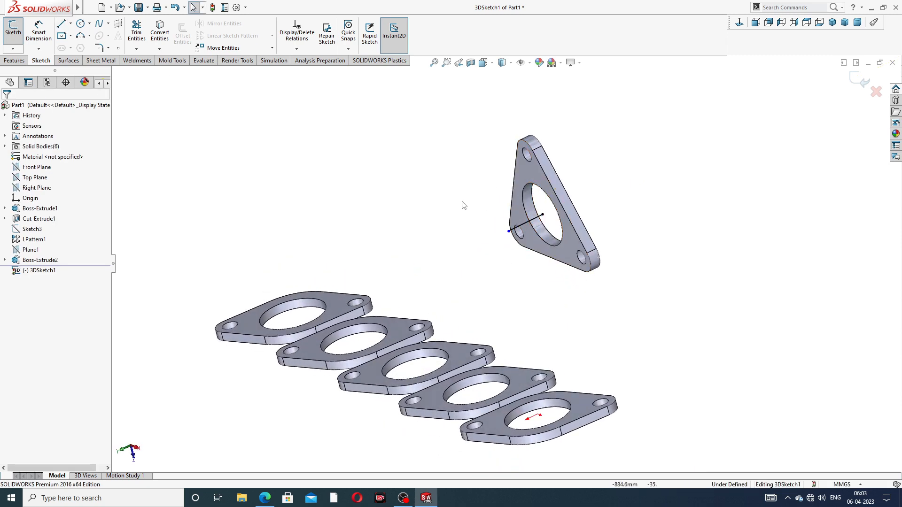
Sketch a vertical line about 89 mm long upward from the hole centre of the end flange farthest from the origin.
click(62, 23)
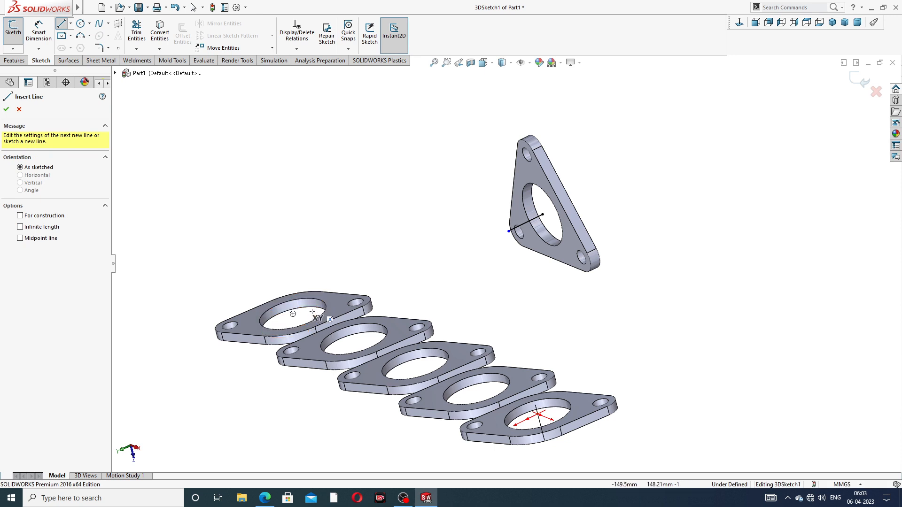
click(292, 314)
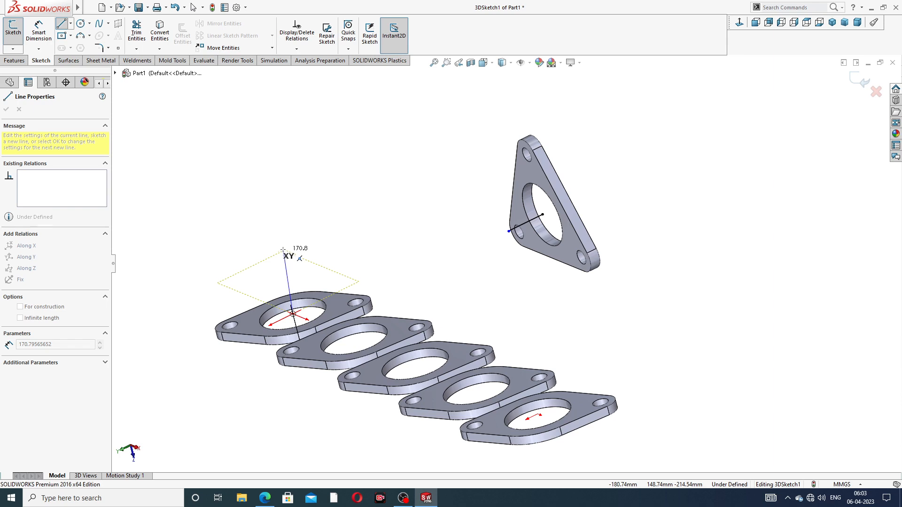
middle_drag(276, 248, 289, 211)
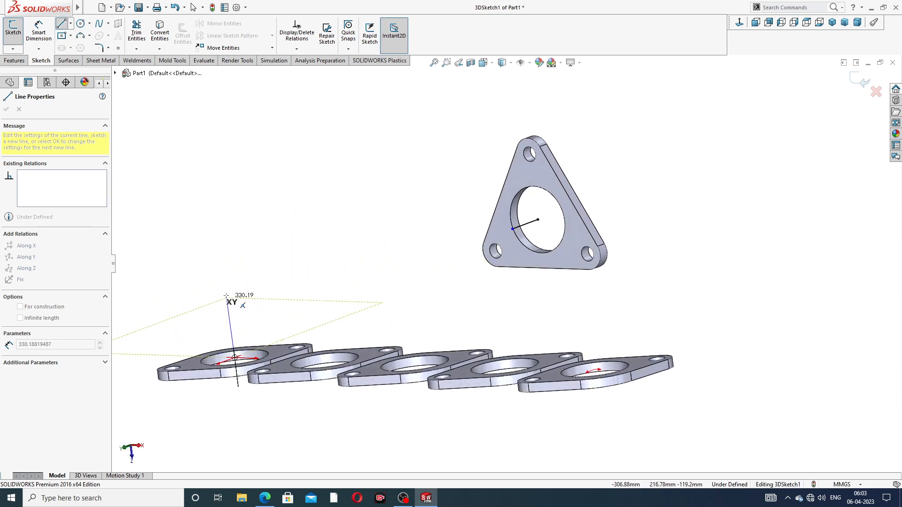
middle_drag(241, 316, 258, 294)
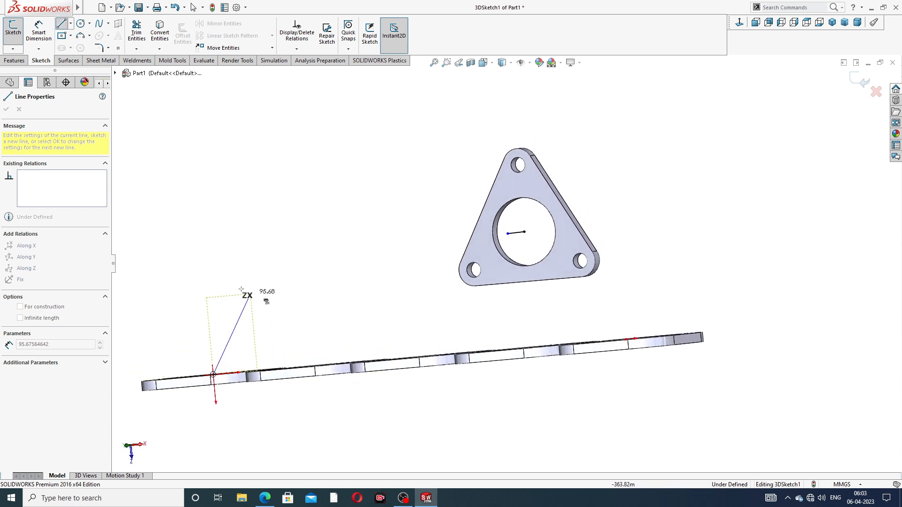
click(206, 292)
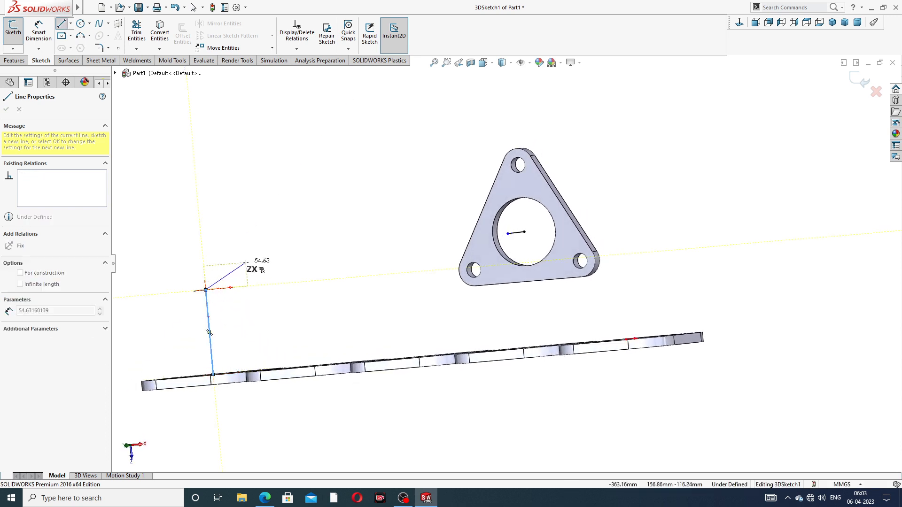
right_click(249, 261)
click(270, 272)
Connect the upper end of the vertical line to the free end of the collector flange's line with a straight line.
middle_drag(309, 278, 357, 324)
scroll(359, 322, up, 3)
middle_drag(404, 286, 413, 322)
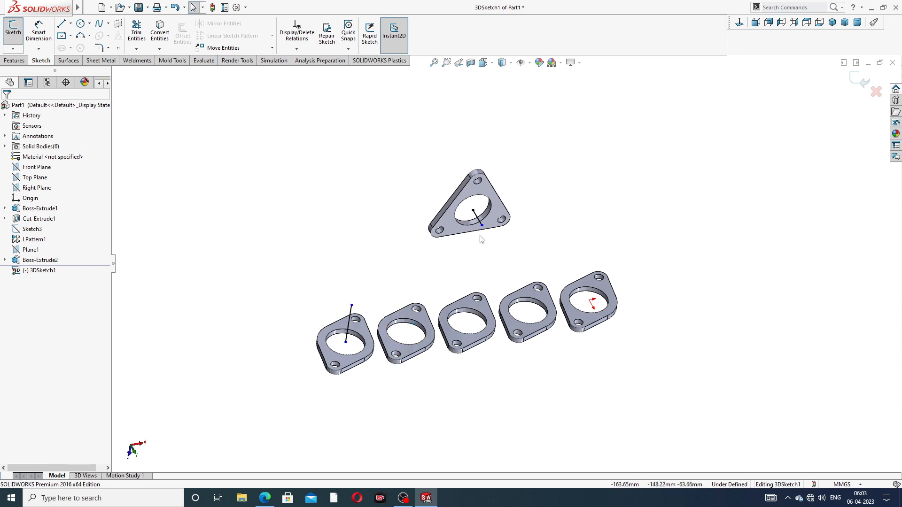
mouse_move(480, 260)
middle_down()
mouse_move(457, 244)
mouse_move(483, 254)
middle_up()
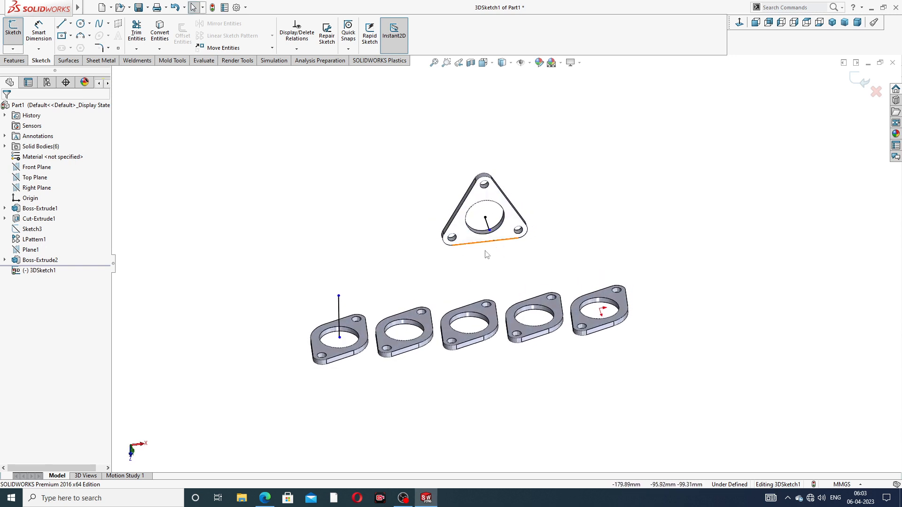
click(61, 24)
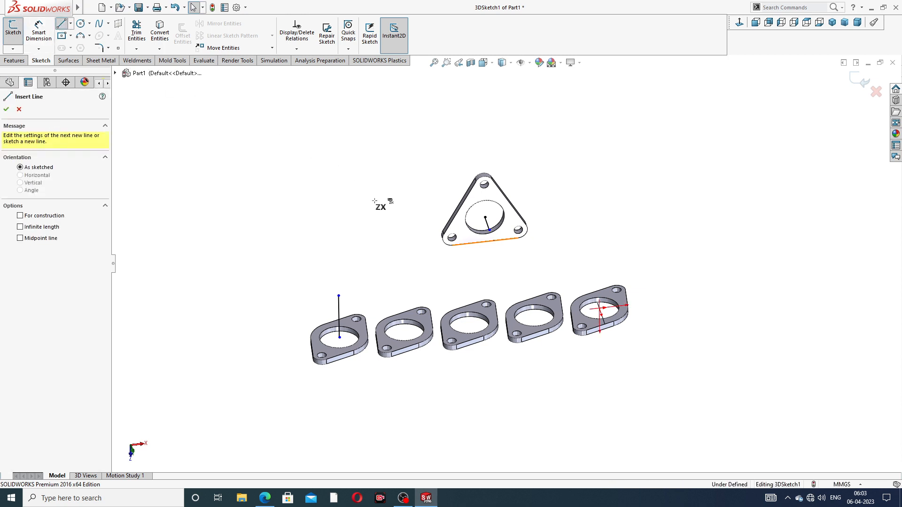
click(338, 296)
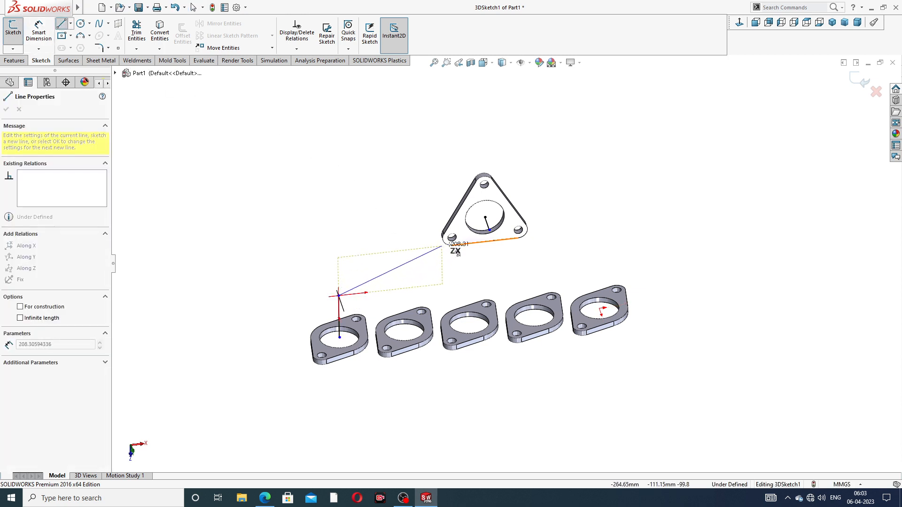
click(490, 230)
right_click(574, 178)
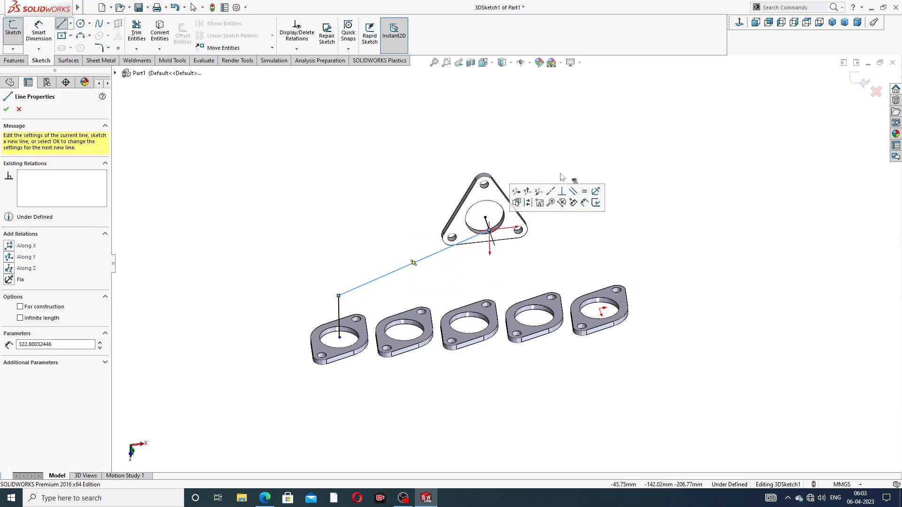
click(587, 181)
Dimension the vertical line above the end flange to 114 mm.
middle_drag(514, 256, 460, 203)
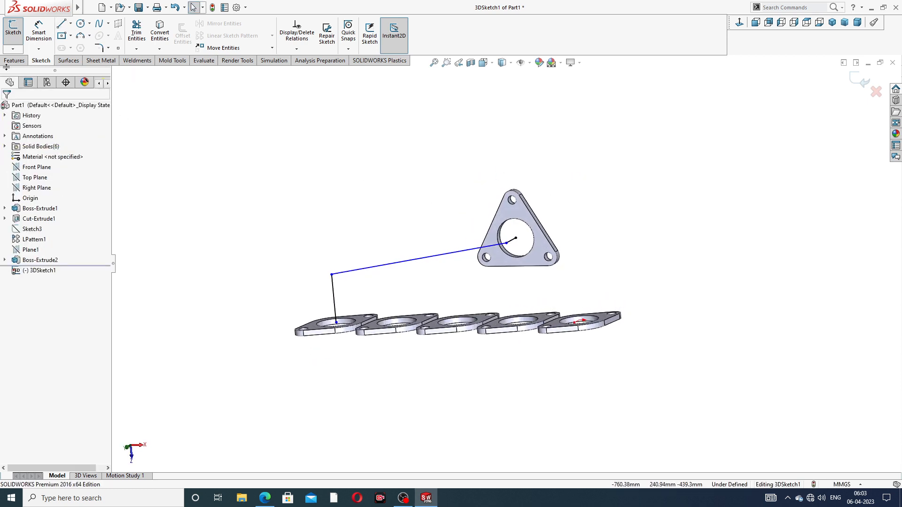
click(39, 32)
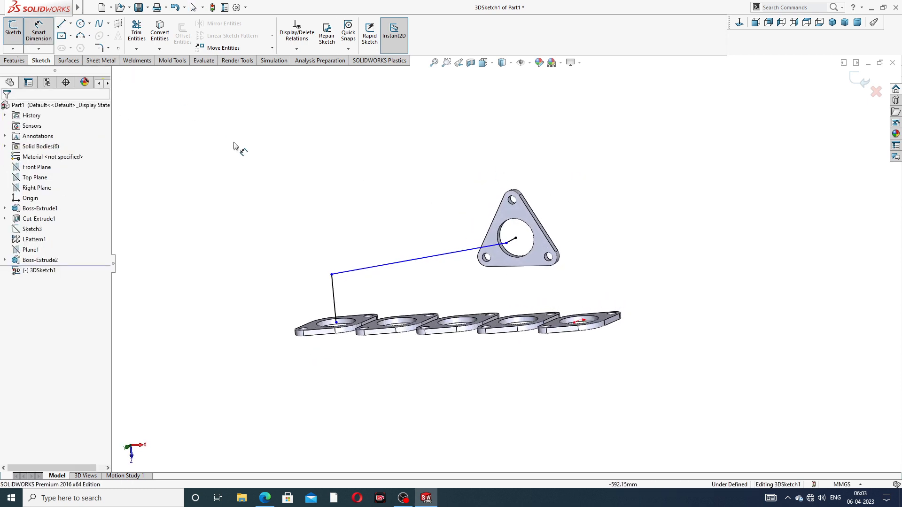
click(334, 293)
click(303, 292)
text(11)
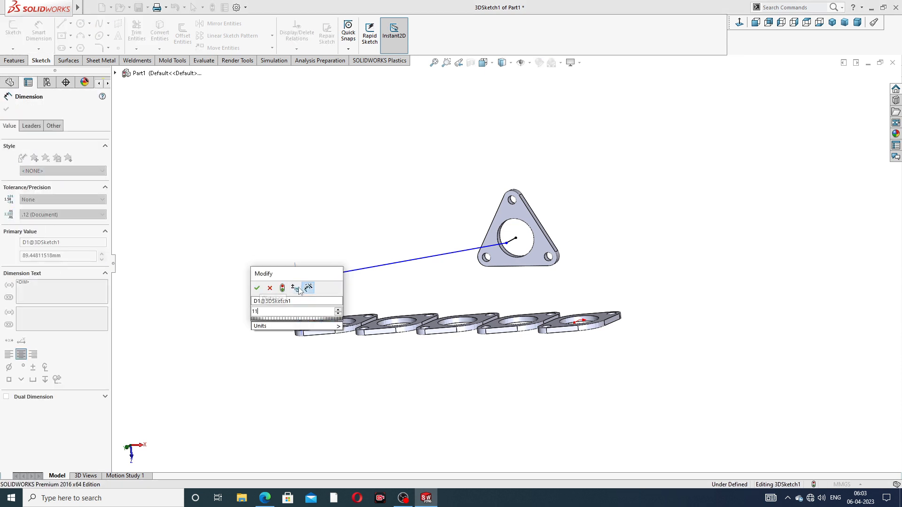
text(4)
key(Return)
key(Escape)
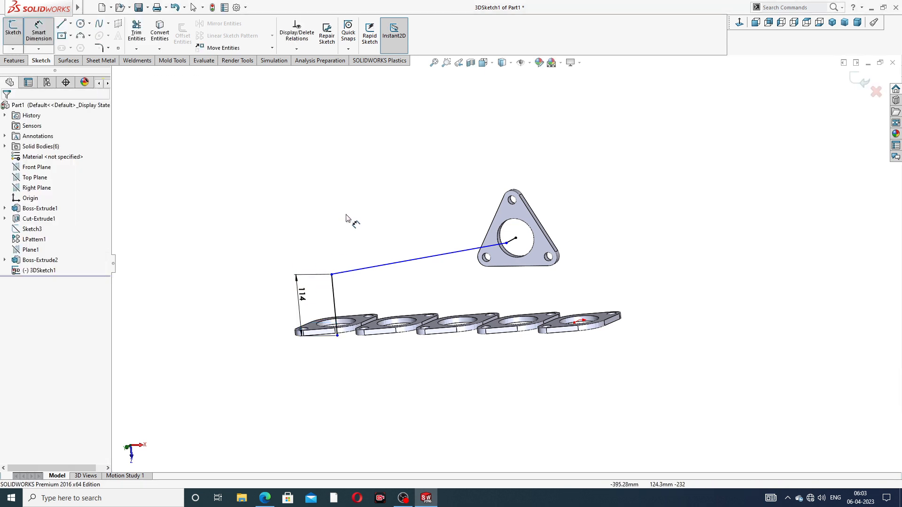
Dimension the short line from the collector flange's hole centre to 54 mm and finish dimensioning.
scroll(492, 251, down, 3)
middle_drag(526, 252, 467, 250)
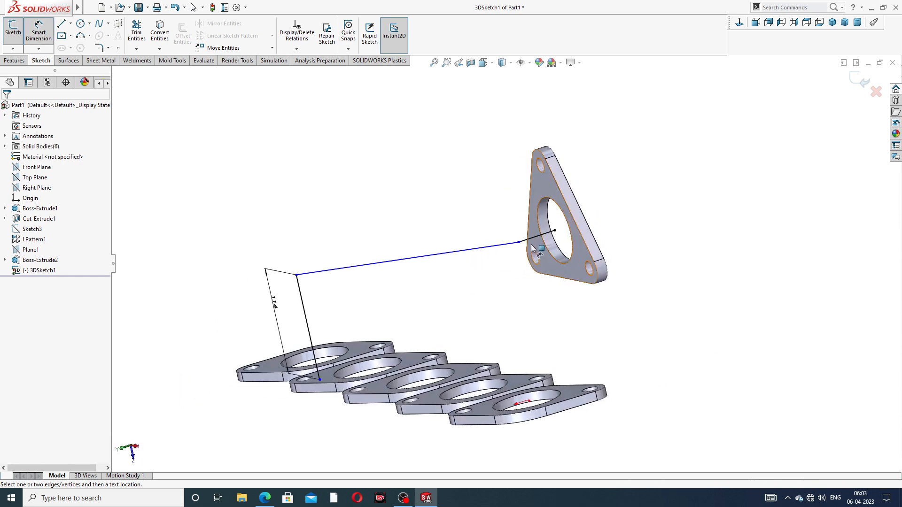
click(535, 238)
click(503, 191)
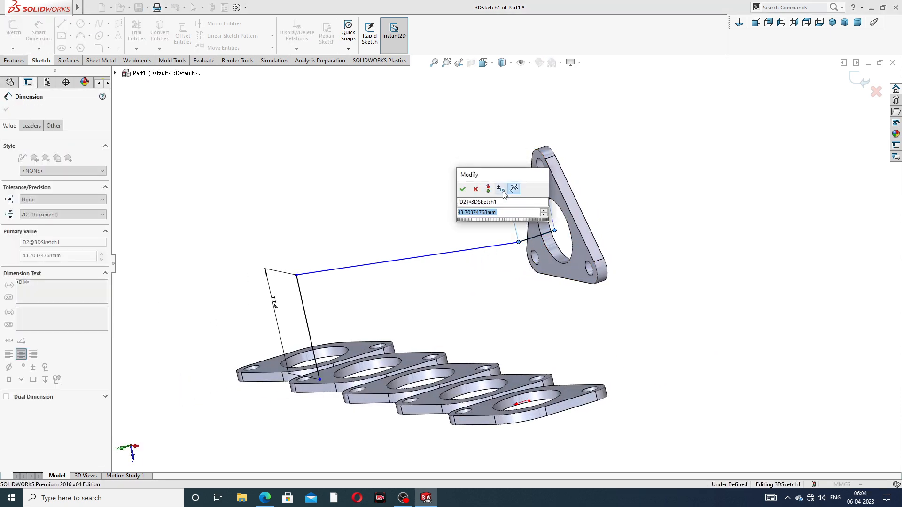
text(54)
key(Return)
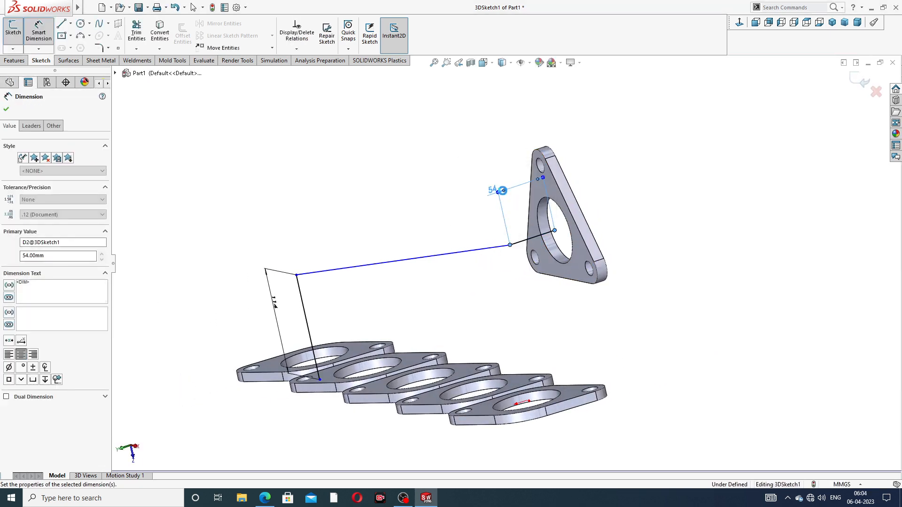
click(634, 144)
right_click(628, 100)
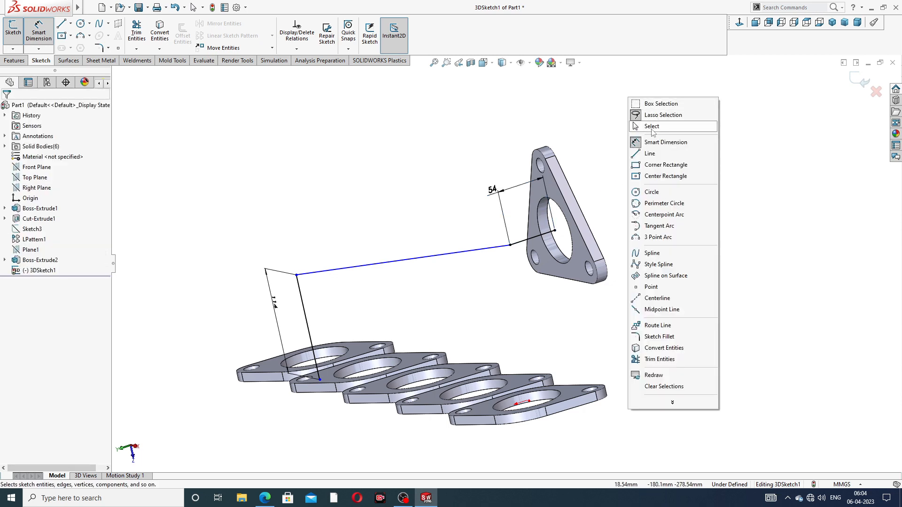
click(643, 122)
Attach the vertical line's lower endpoint to the centre of the end flange's hole.
middle_drag(330, 394, 339, 422)
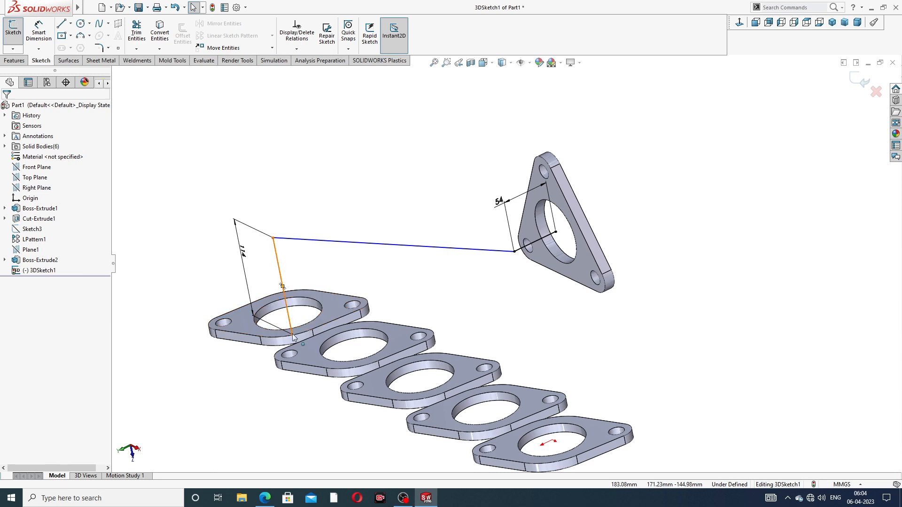
drag(292, 336, 289, 315)
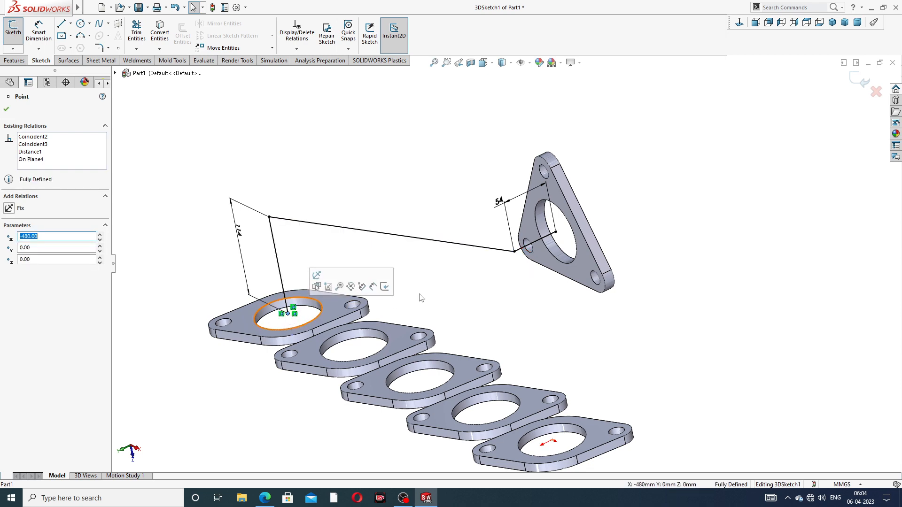
click(439, 278)
middle_drag(421, 269, 441, 258)
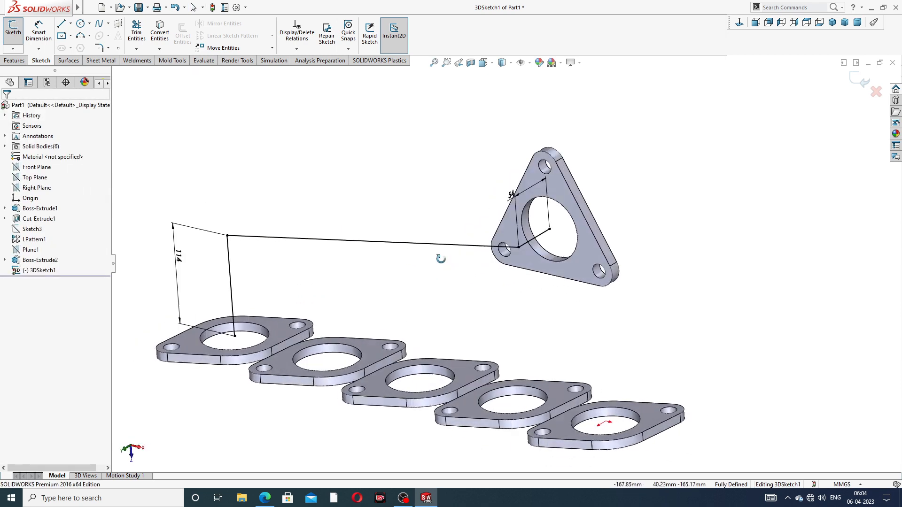
Check the pipe fillet radii in the PDF drawing and fillet the path's corner above the end flange with a 98 mm radius.
click(265, 497)
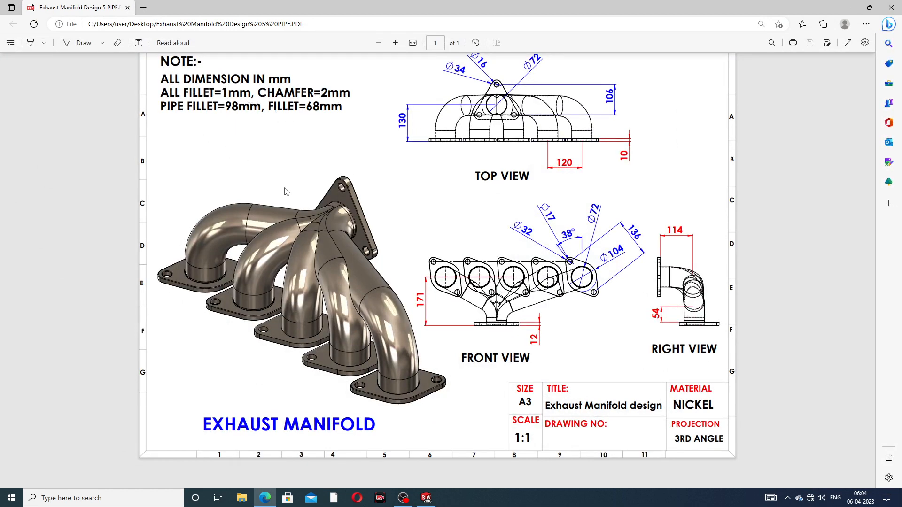
click(265, 497)
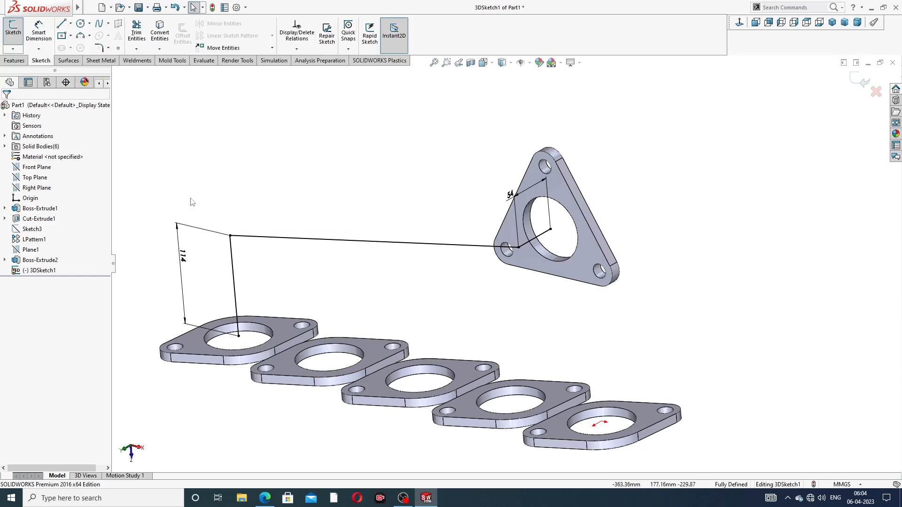
click(99, 48)
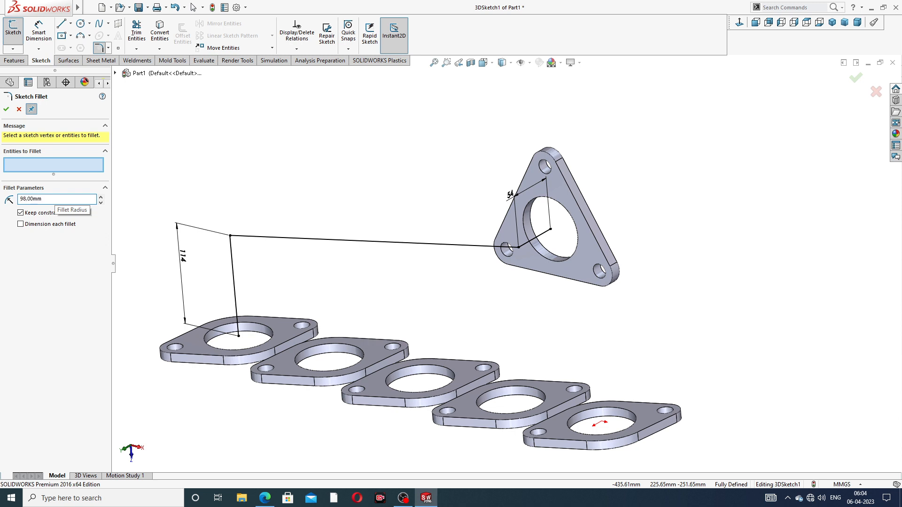
key(Escape)
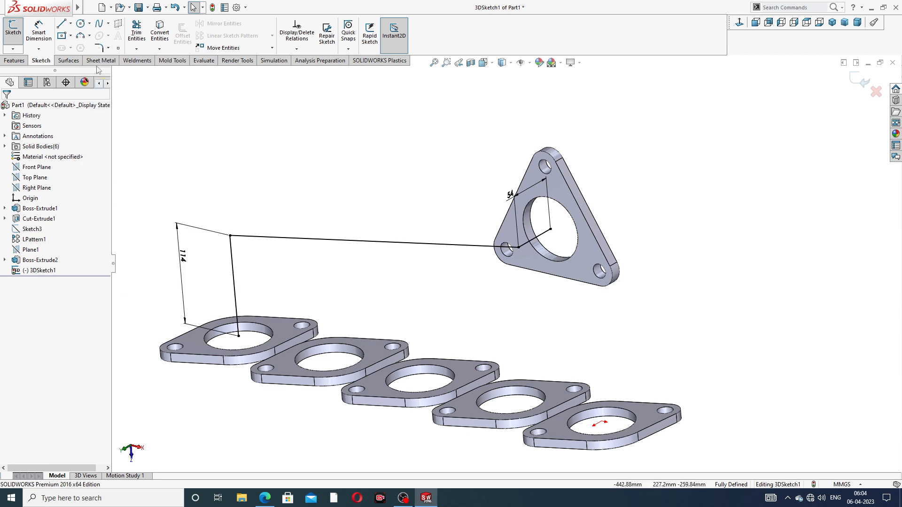
click(99, 48)
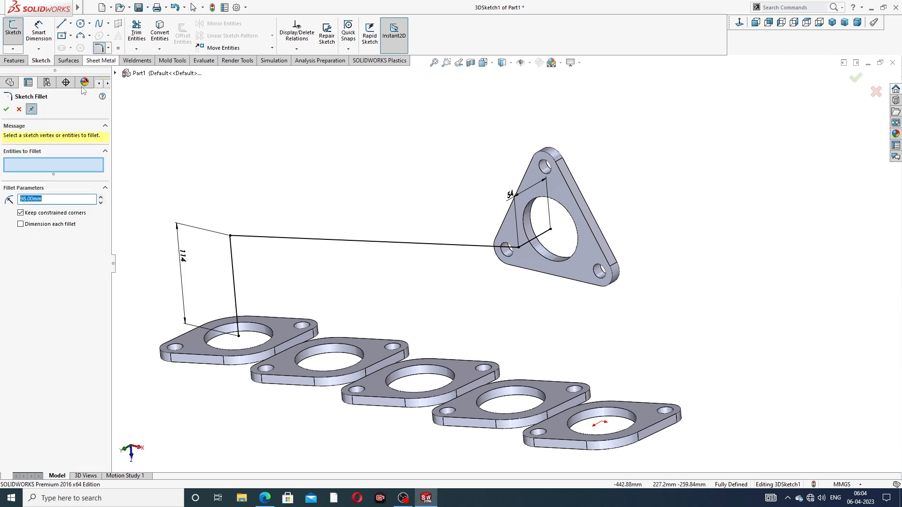
click(232, 237)
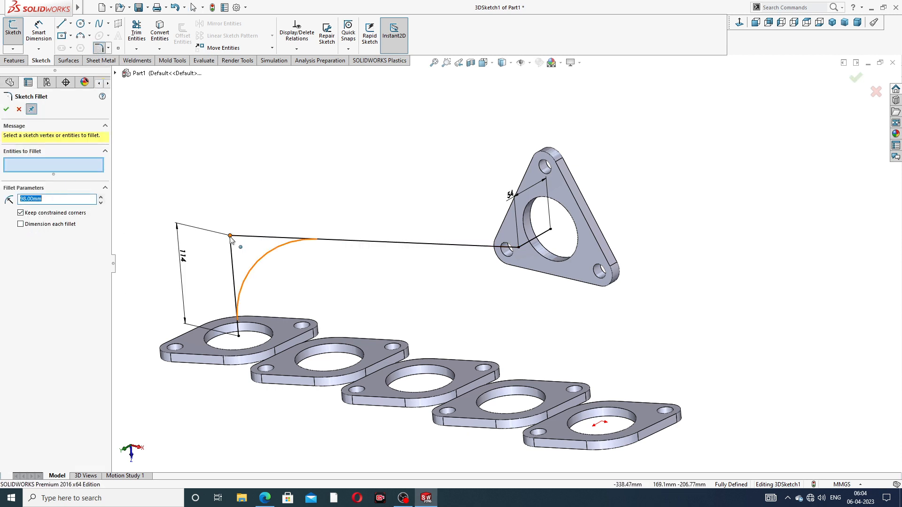
click(6, 109)
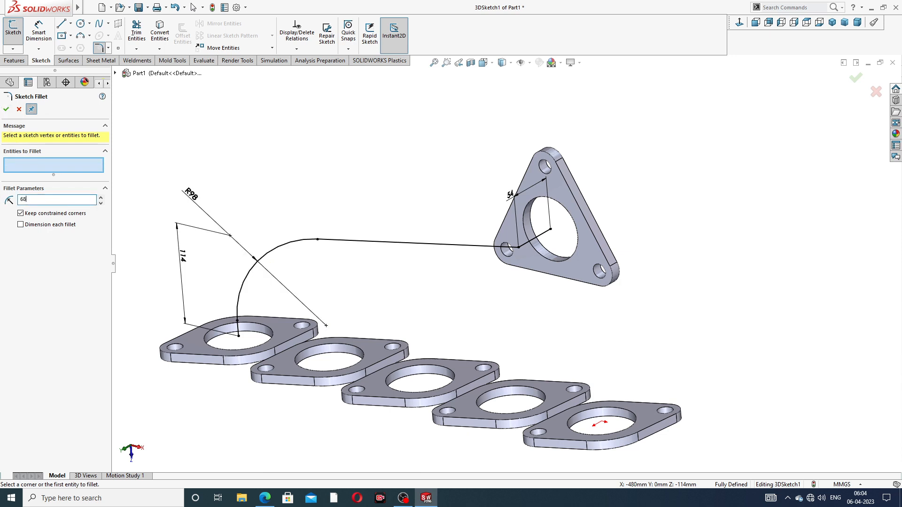
Fillet the path's corner at the collector flange with a 68 mm radius and finish the 3D sketch.
middle_drag(484, 272, 463, 258)
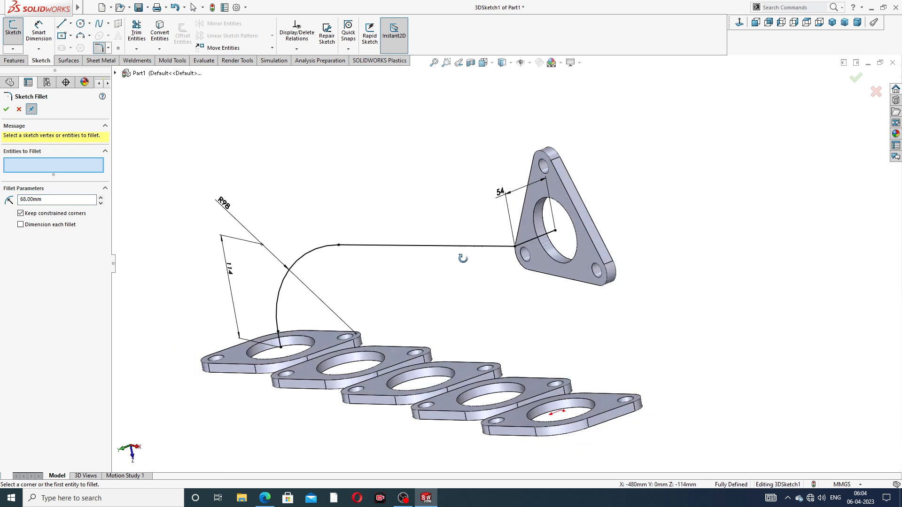
click(517, 248)
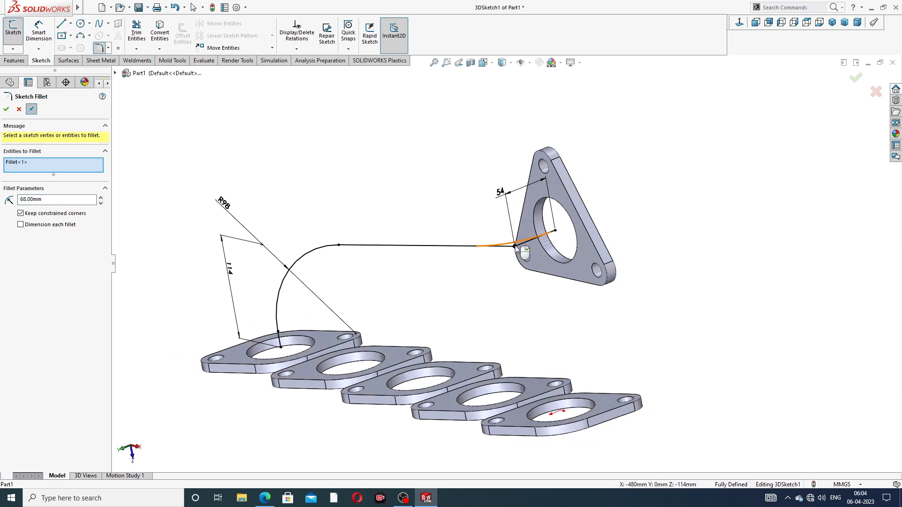
click(7, 108)
click(7, 108)
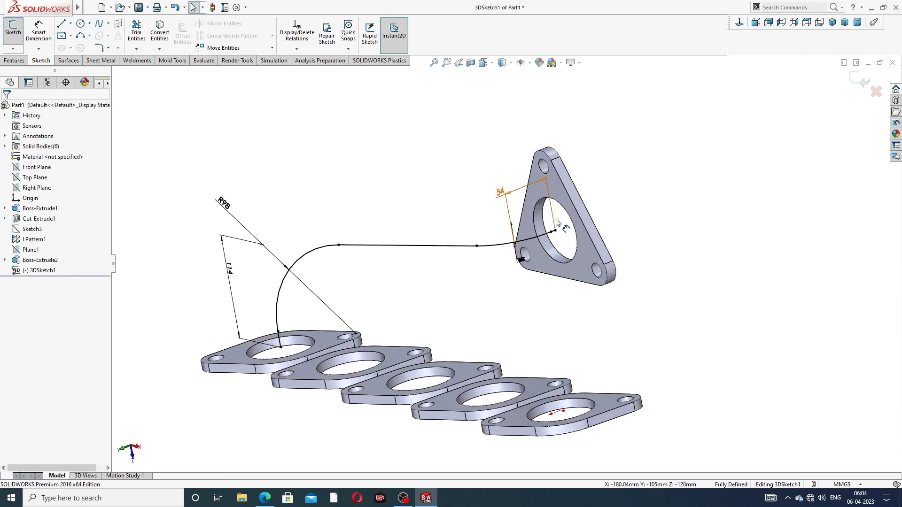
scroll(596, 225, up, 2)
mouse_move(465, 246)
middle_down()
mouse_move(509, 272)
mouse_move(489, 222)
mouse_move(490, 244)
middle_up()
scroll(508, 242, down, 3)
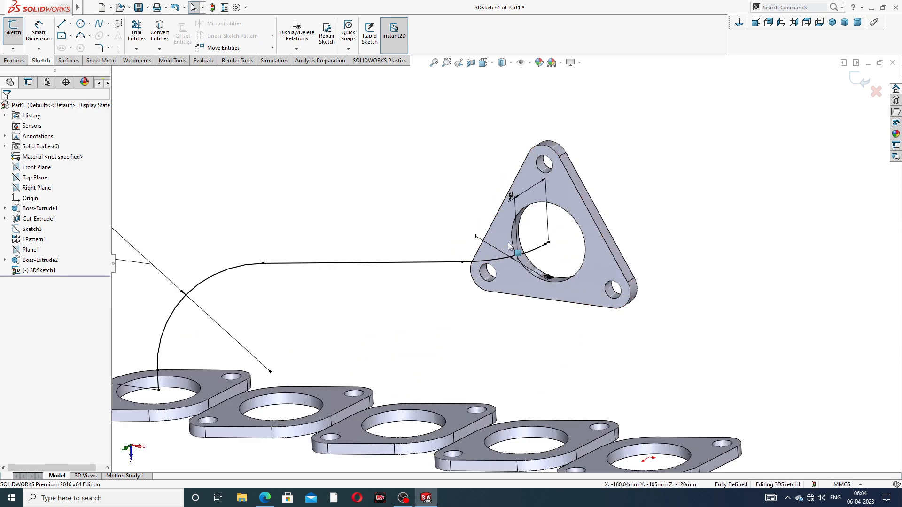
click(862, 81)
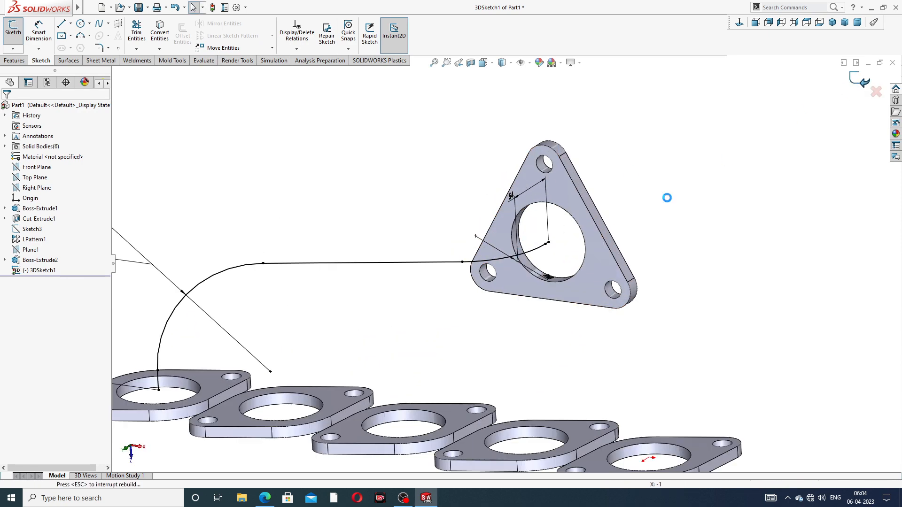
Sketch on the collector flange's front face, converting the large central hole's edge into a circular profile, and close the sketch.
click(563, 197)
click(619, 155)
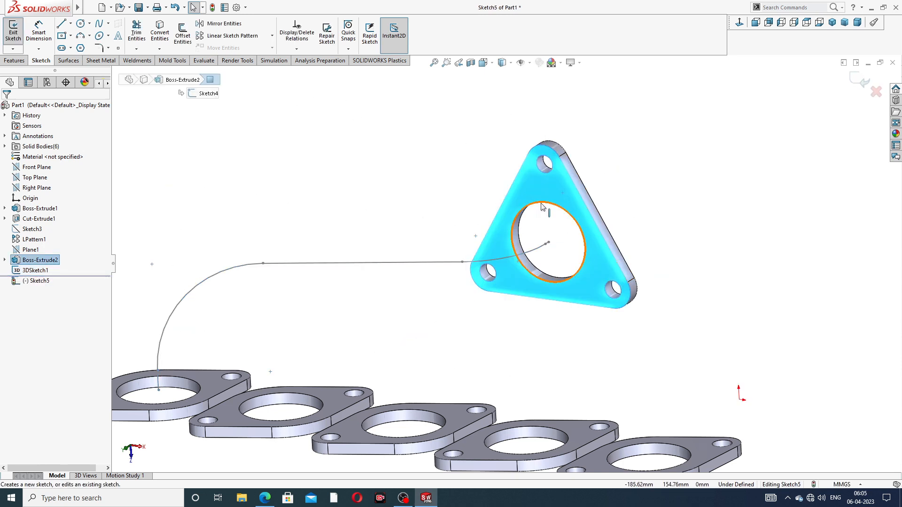
click(537, 203)
click(160, 33)
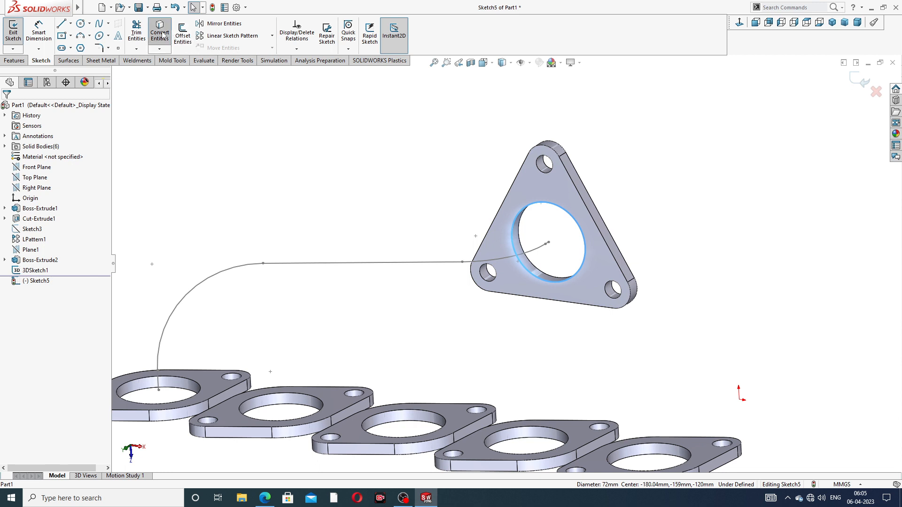
click(864, 80)
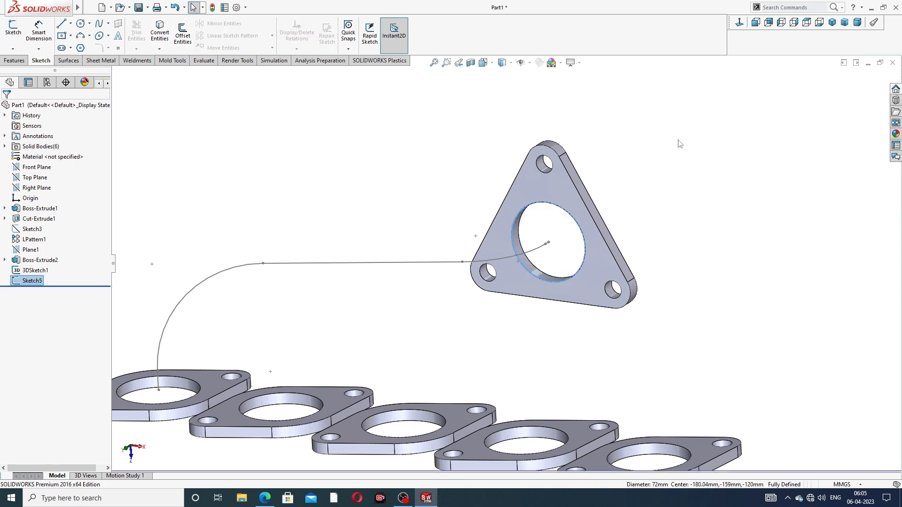
Sweep the circular profile on the collector flange along the 3D path to the first end flange as a solid pipe.
click(21, 64)
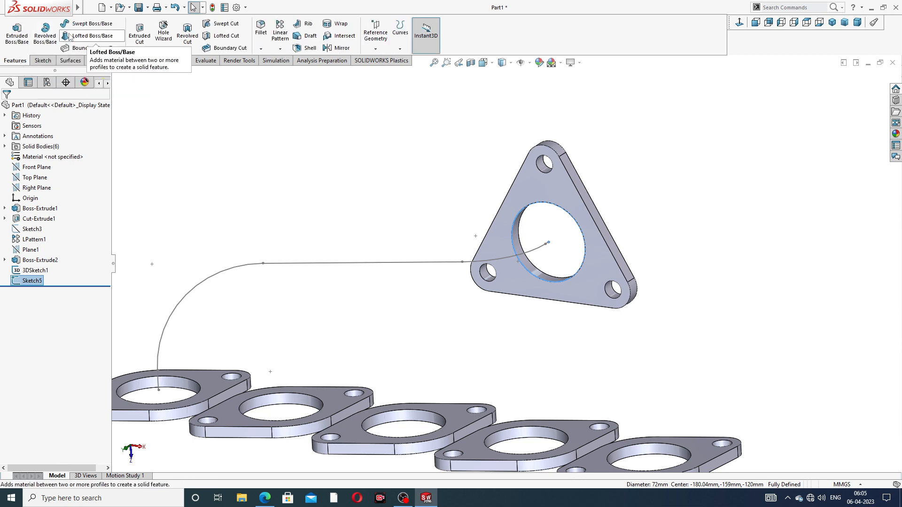
click(93, 24)
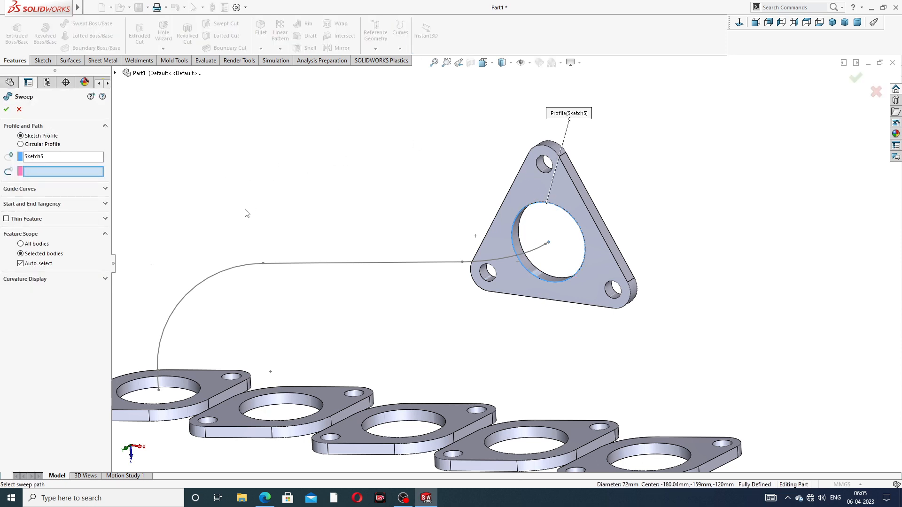
click(320, 263)
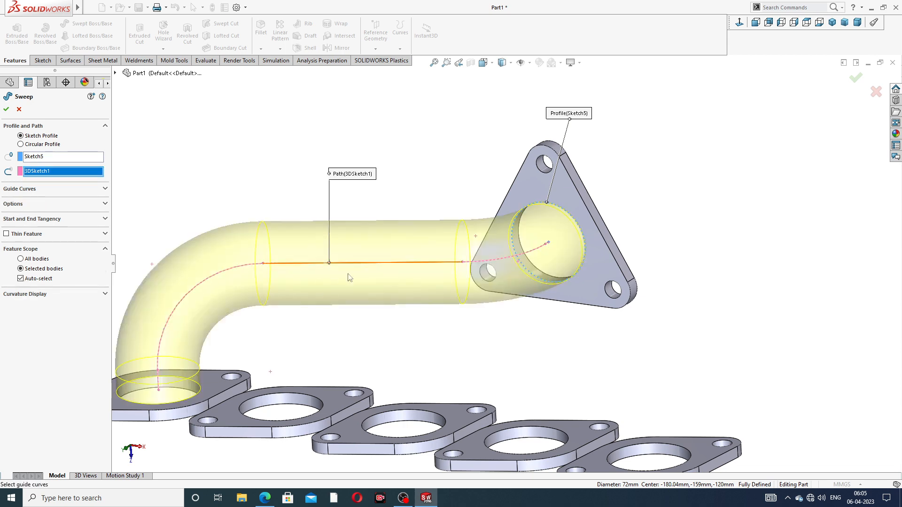
scroll(359, 277, up, 4)
mouse_move(359, 278)
middle_down()
mouse_move(318, 267)
mouse_move(367, 281)
middle_up()
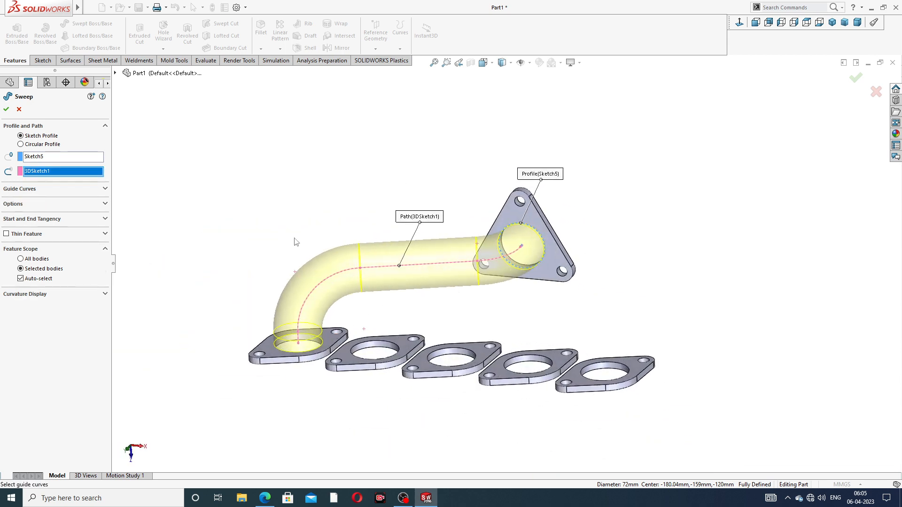
Sweep the circular profile Sketch5 along the path 3DSketch1 to form the pipe between the first oval flange and the triangular flange.
click(6, 110)
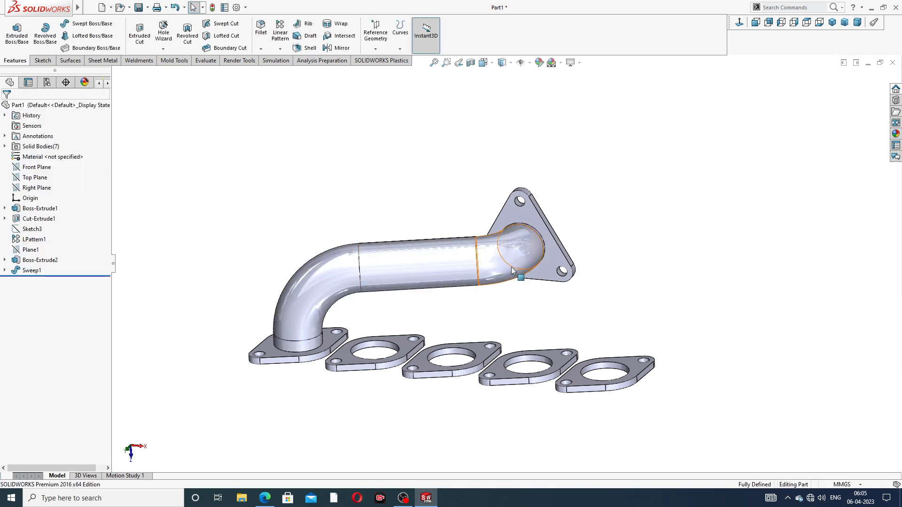
middle_drag(423, 256, 505, 287)
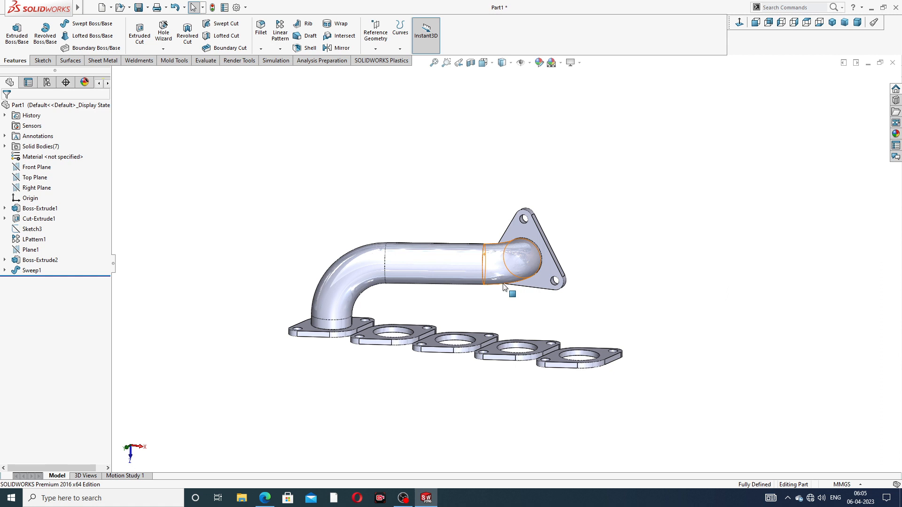
middle_drag(537, 255, 531, 289)
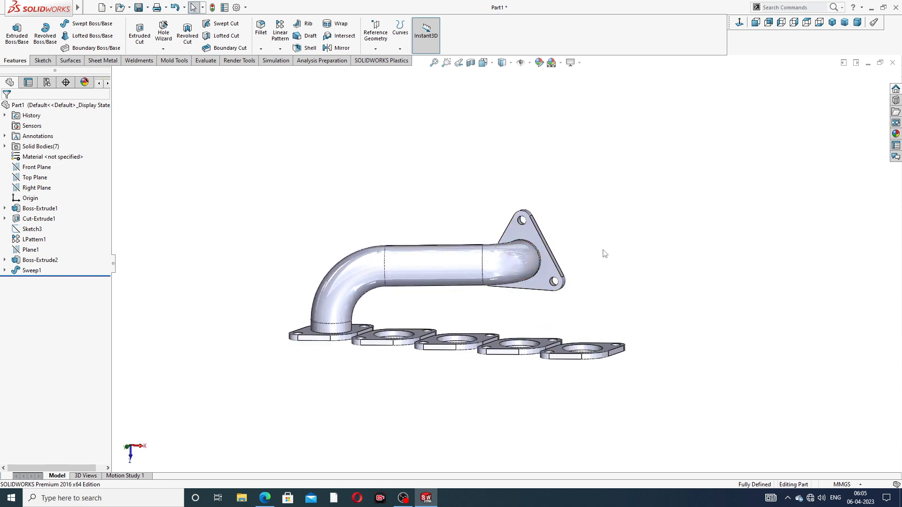
middle_drag(604, 254, 625, 289)
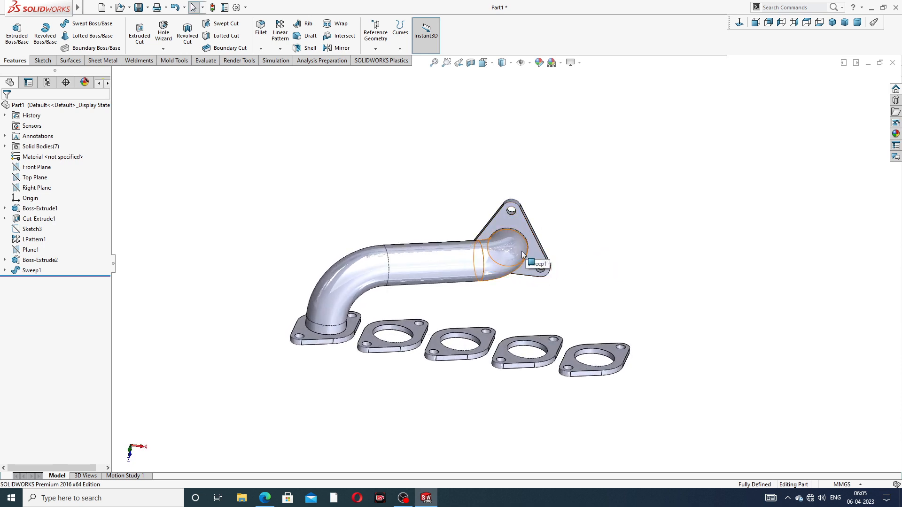
middle_drag(506, 269, 487, 295)
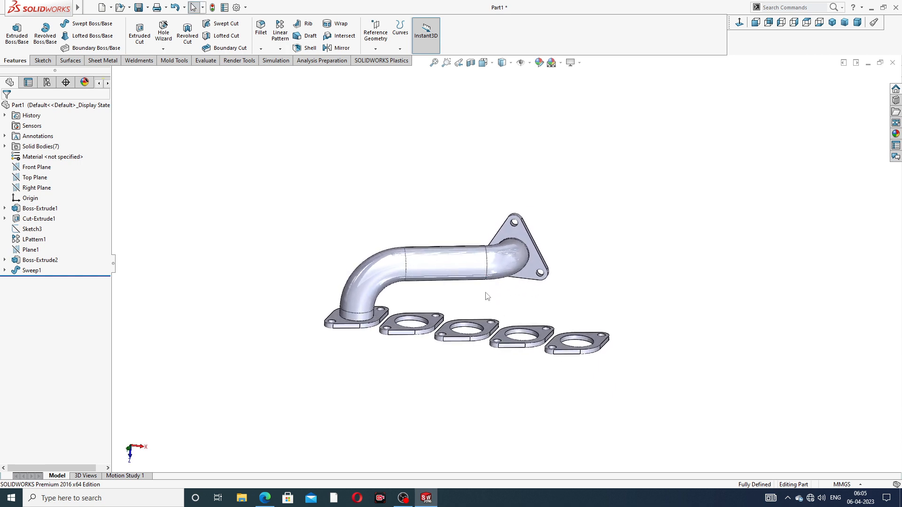
scroll(487, 285, down, 2)
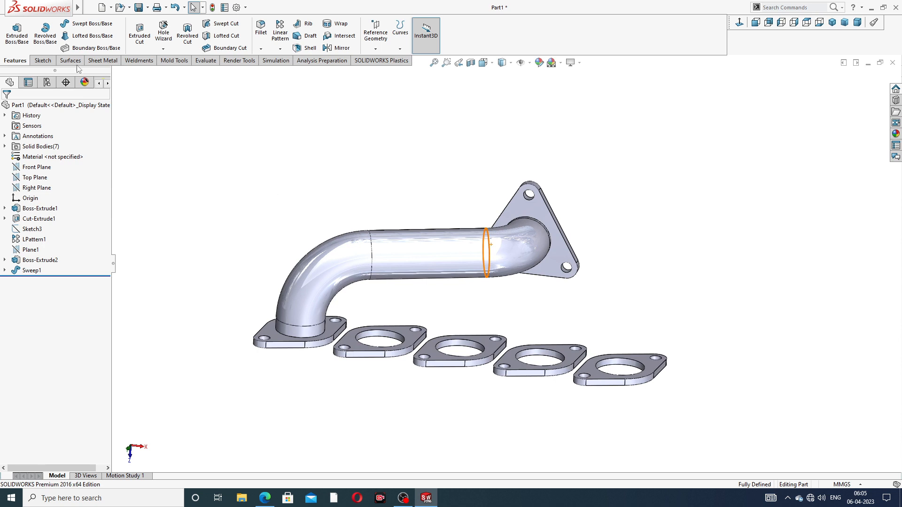
Start a new 3D sketch for the second pipe's path.
click(43, 61)
click(12, 49)
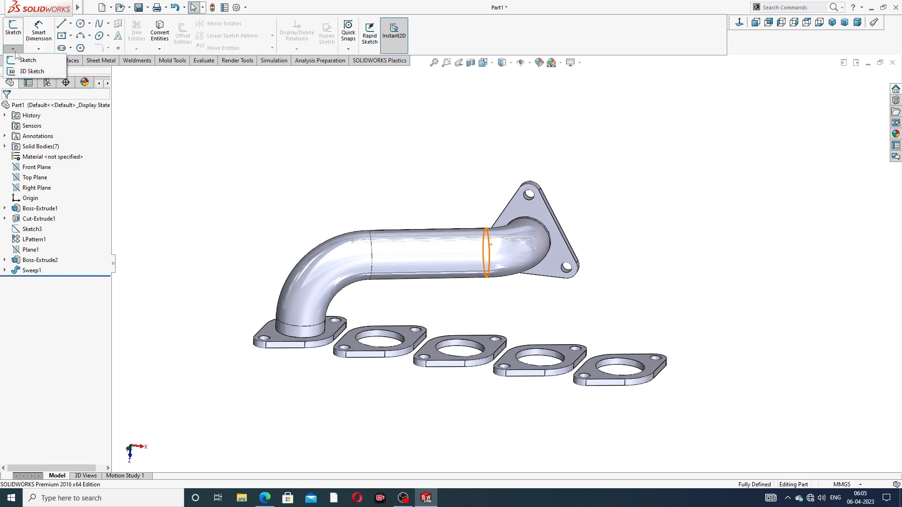
click(21, 68)
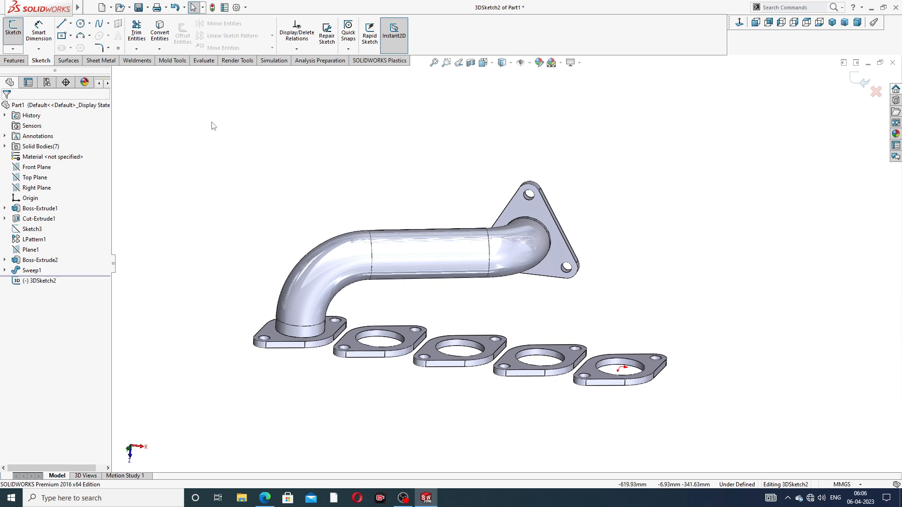
mouse_move(560, 262)
middle_down()
mouse_move(554, 226)
mouse_move(554, 247)
middle_up()
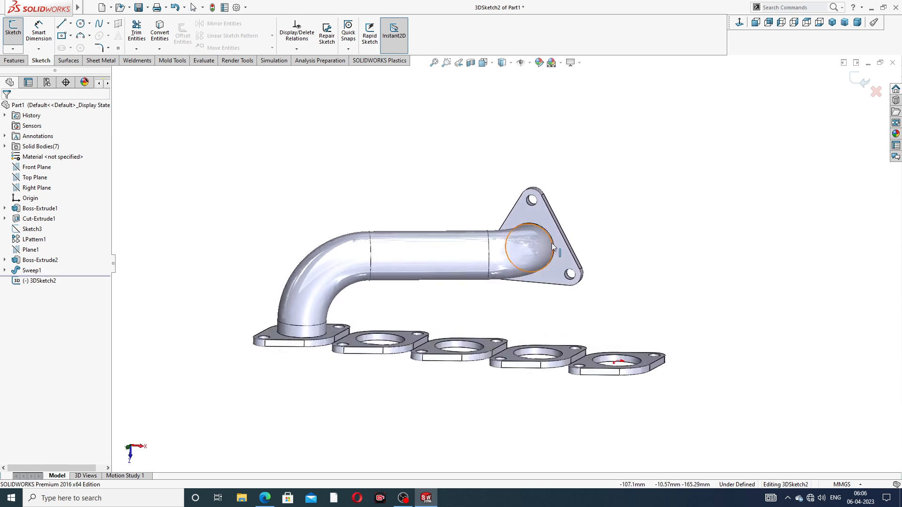
Draw a line about 41 mm long along Y, starting at the centre of the pipe opening on the triangular flange.
click(62, 24)
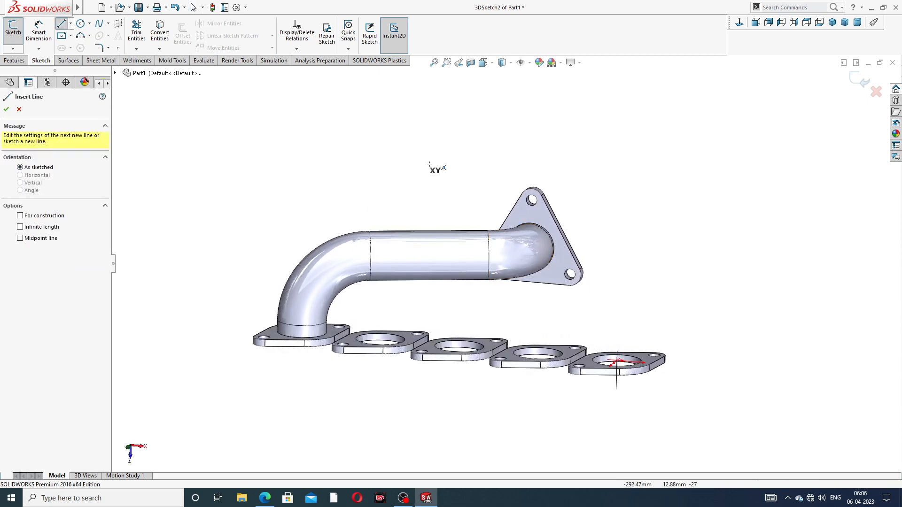
scroll(566, 277, down, 2)
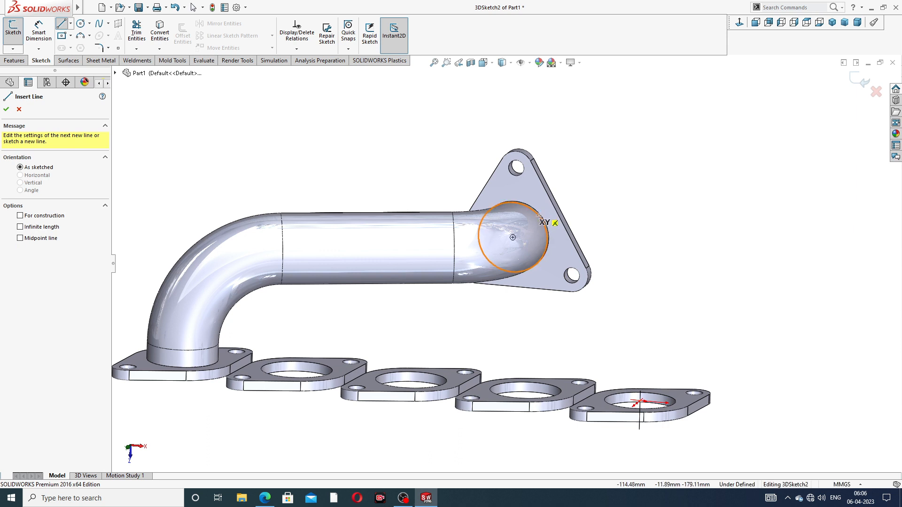
middle_drag(566, 244, 556, 235)
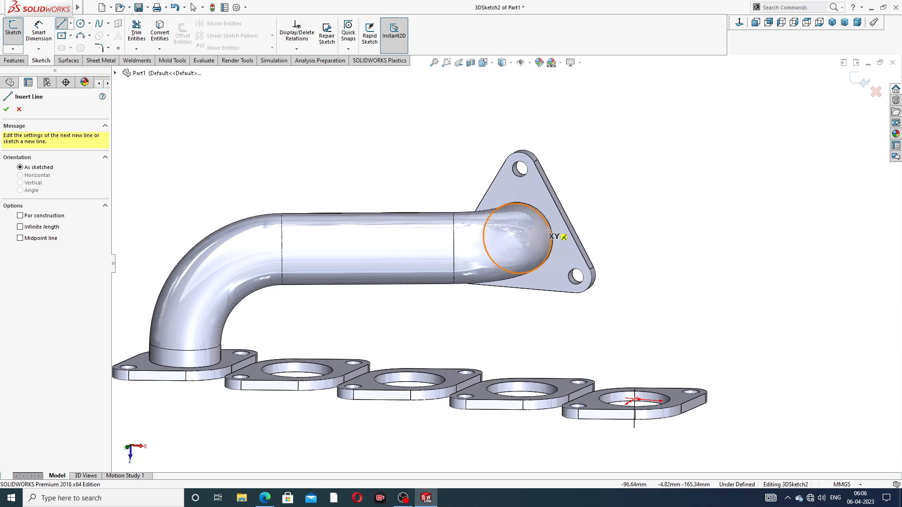
scroll(550, 228, down, 5)
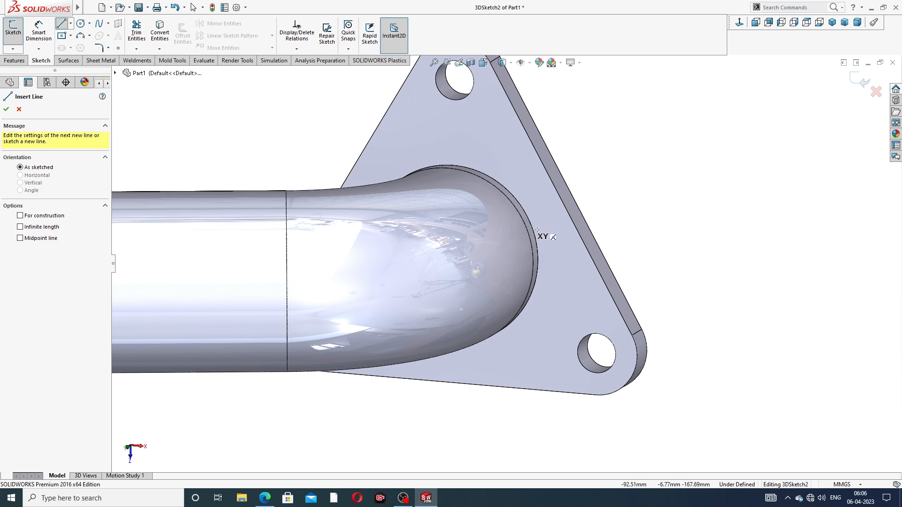
click(452, 254)
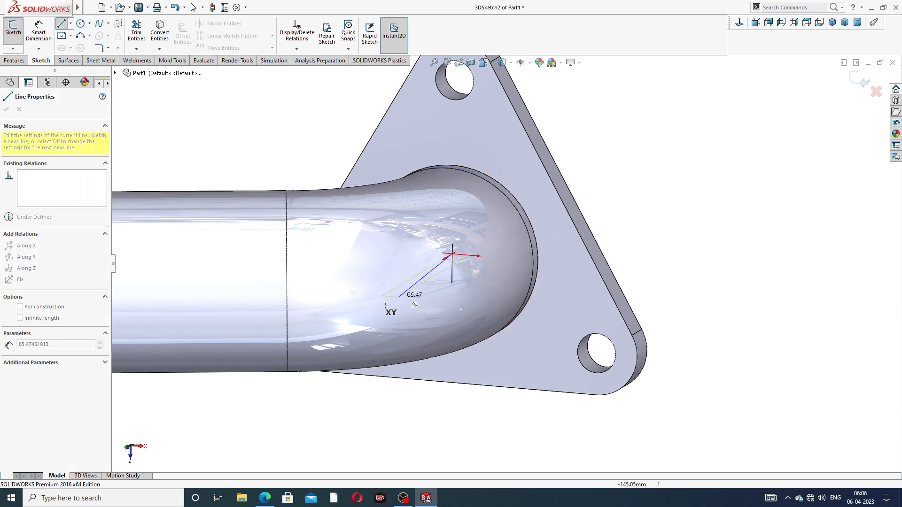
middle_drag(348, 316, 292, 312)
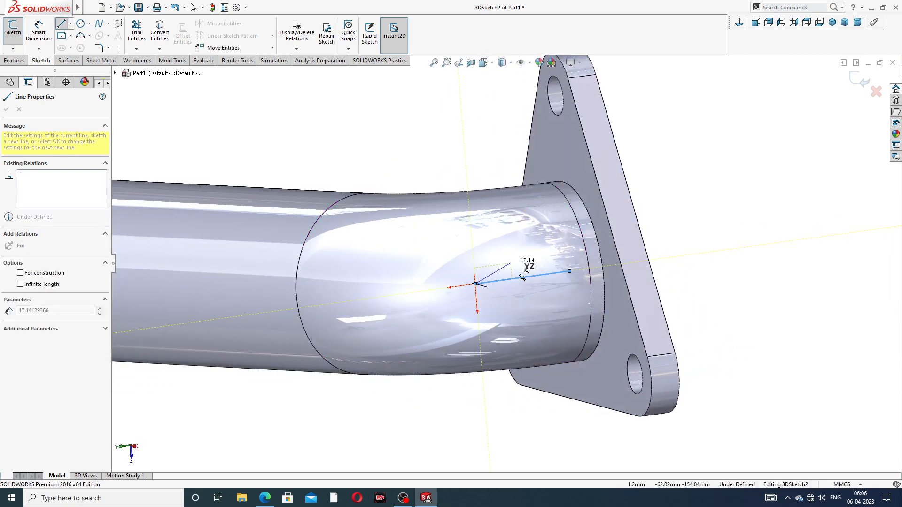
mouse_move(549, 280)
middle_down()
mouse_move(530, 266)
mouse_move(591, 242)
mouse_move(599, 225)
mouse_move(608, 258)
middle_up()
right_click(686, 189)
click(713, 199)
scroll(505, 249, up, 4)
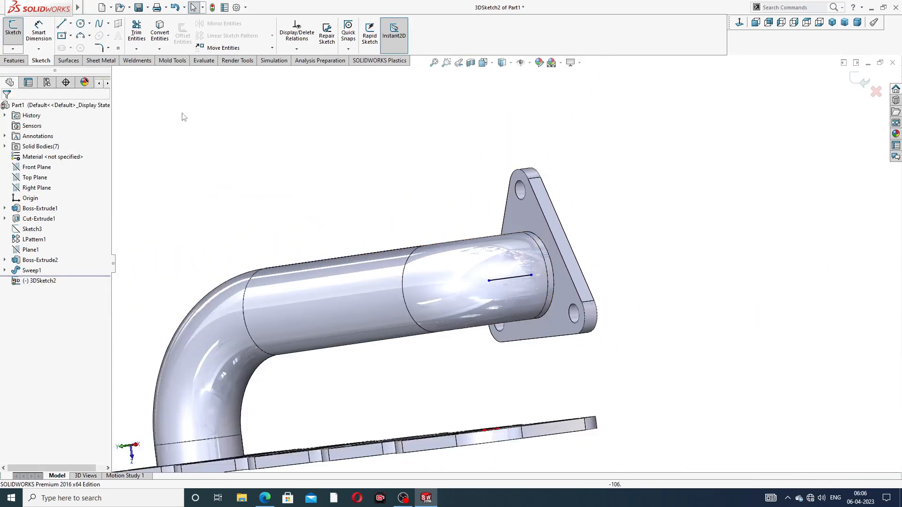
Draw a line about 52 mm long along Z, rising from the centre of the second oval flange's opening.
click(61, 24)
scroll(275, 256, up, 2)
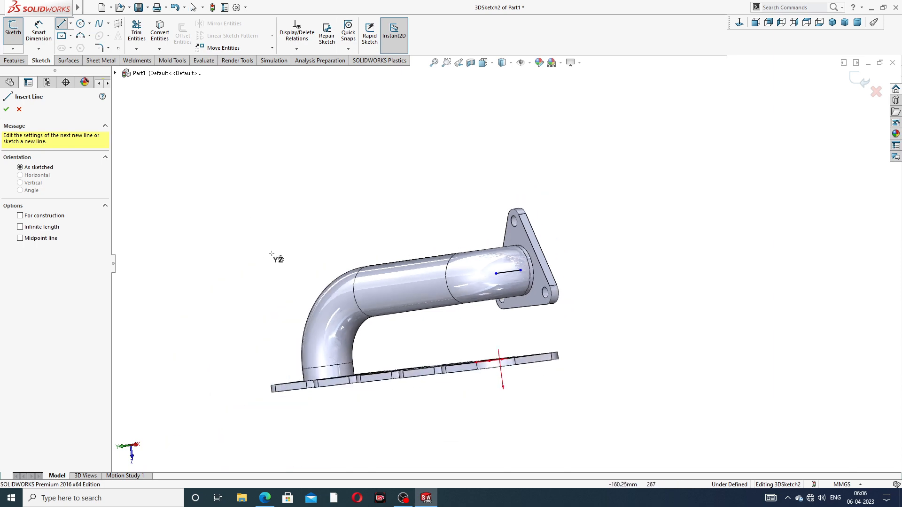
middle_drag(276, 256, 336, 330)
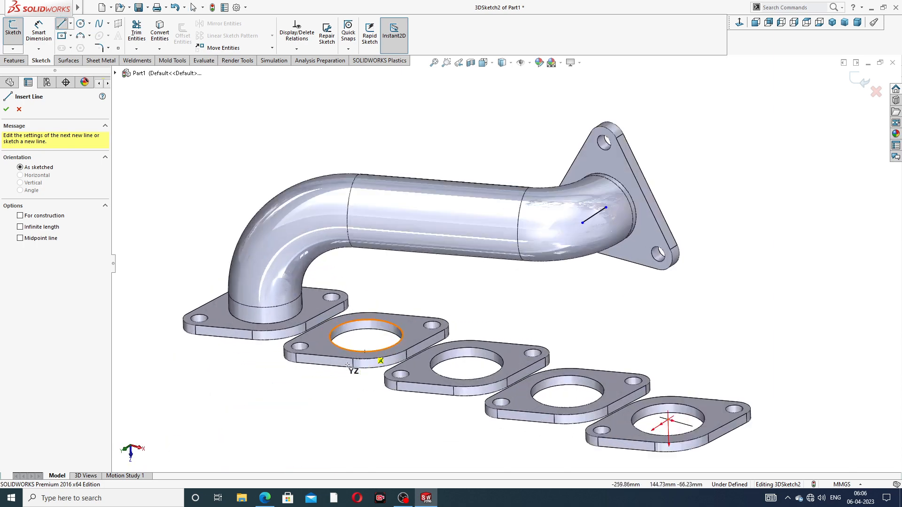
scroll(357, 362, down, 3)
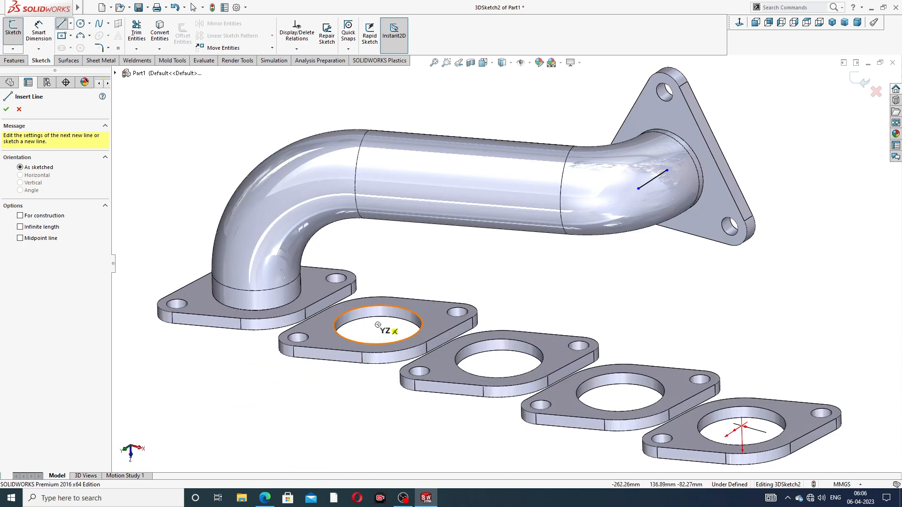
click(378, 324)
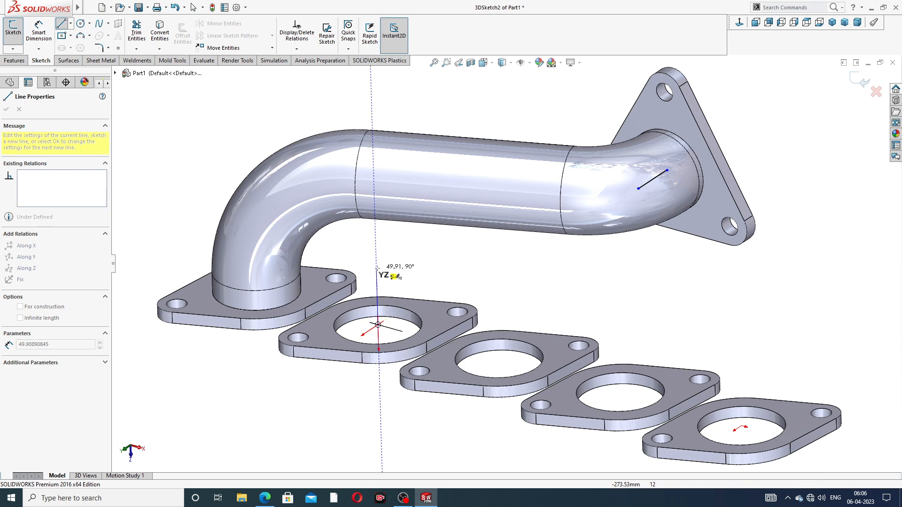
click(377, 269)
right_click(402, 258)
click(425, 267)
mouse_move(462, 266)
middle_down()
mouse_move(483, 245)
mouse_move(461, 250)
middle_up()
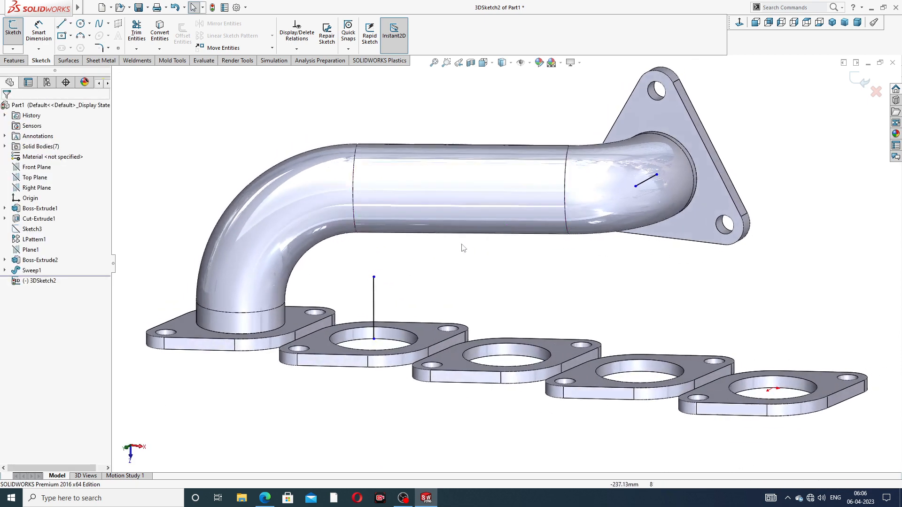
Connect the upper end of the vertical line to the free end of the short line with a line about 226 mm long.
click(61, 26)
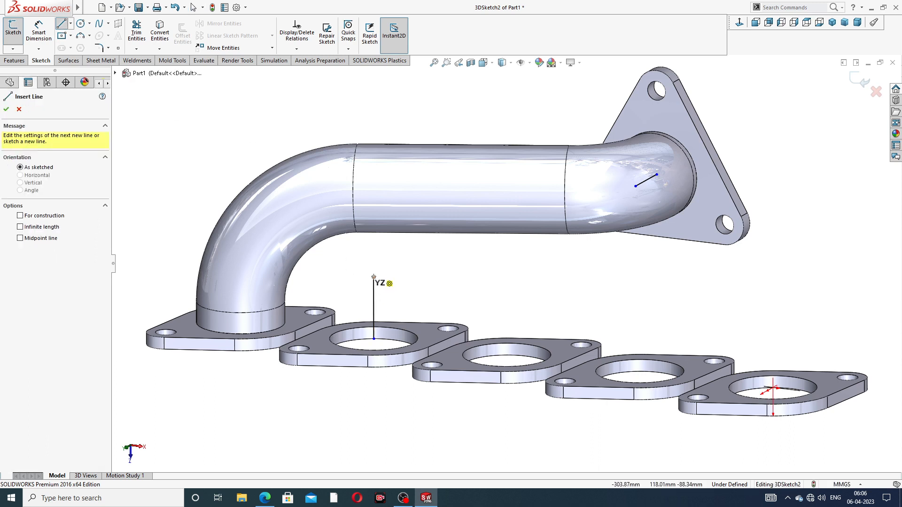
click(374, 277)
click(635, 187)
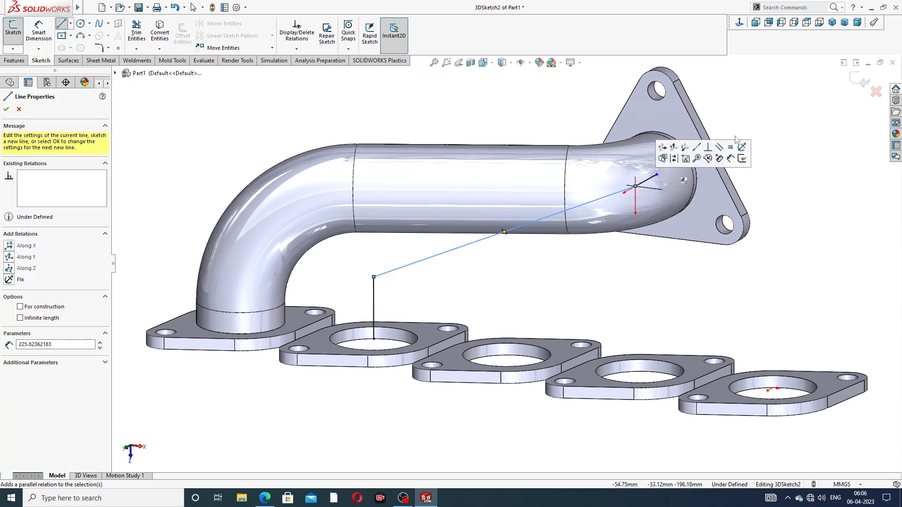
right_click(764, 122)
click(785, 130)
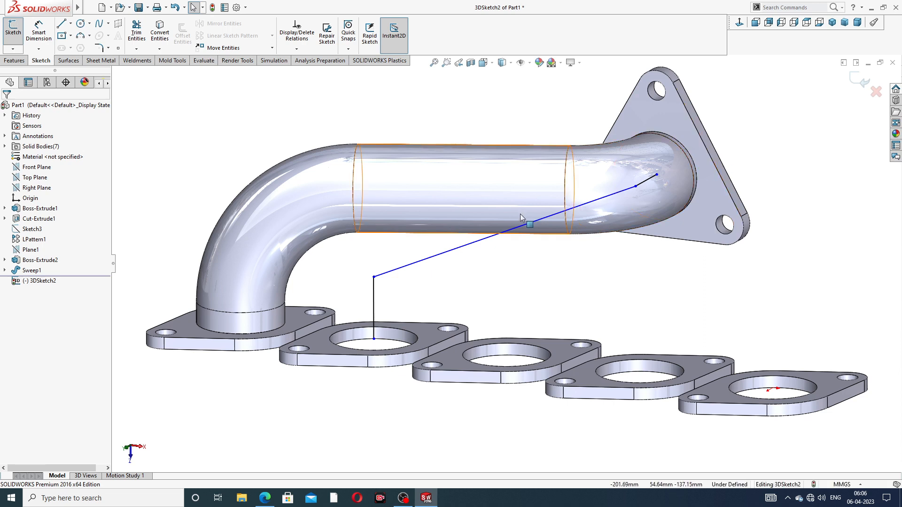
Dimension the vertical line at the second oval flange to 114 mm.
key(f)
click(38, 32)
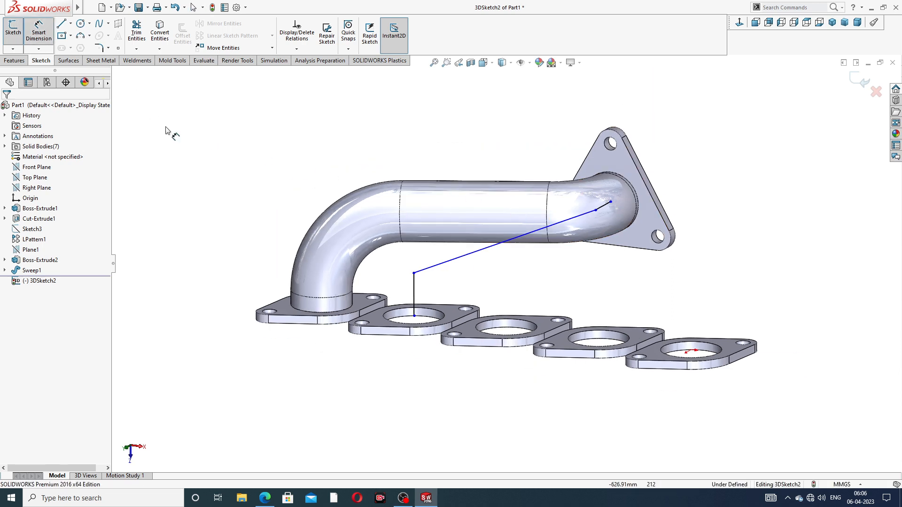
click(414, 288)
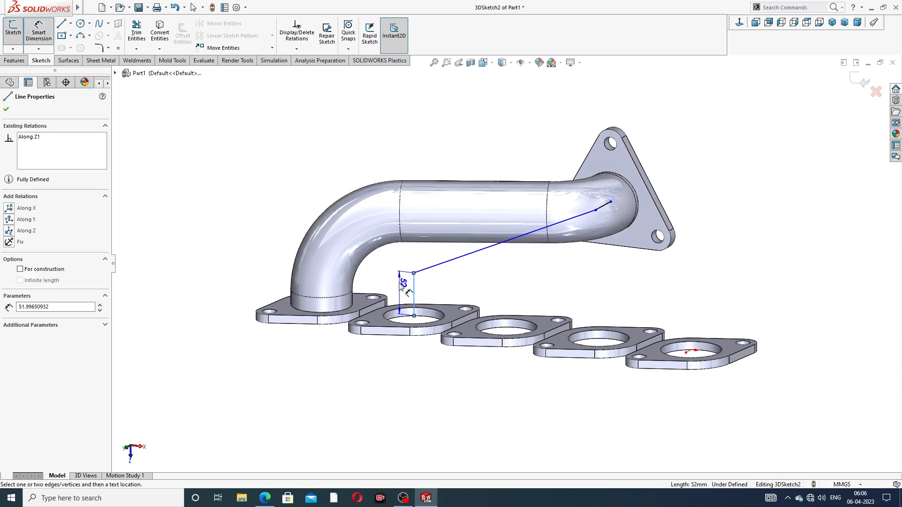
click(402, 288)
text(11)
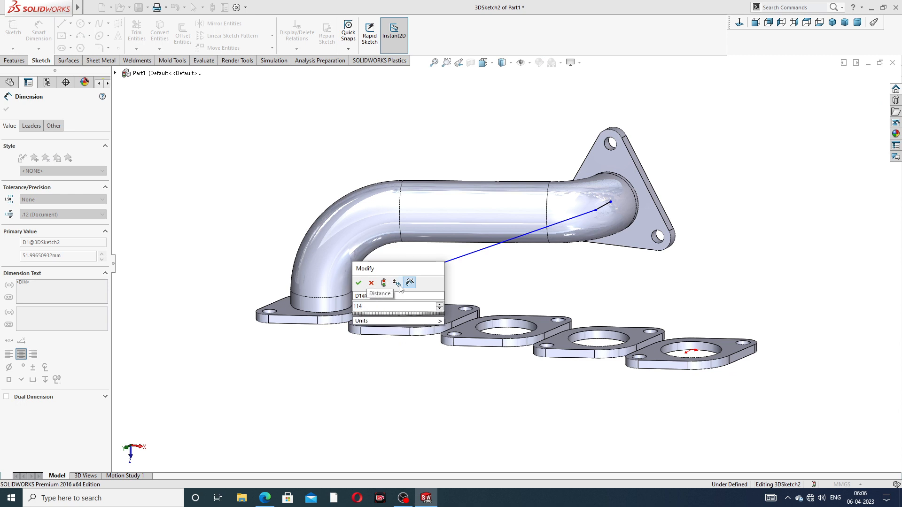
text(4)
key(Return)
click(487, 294)
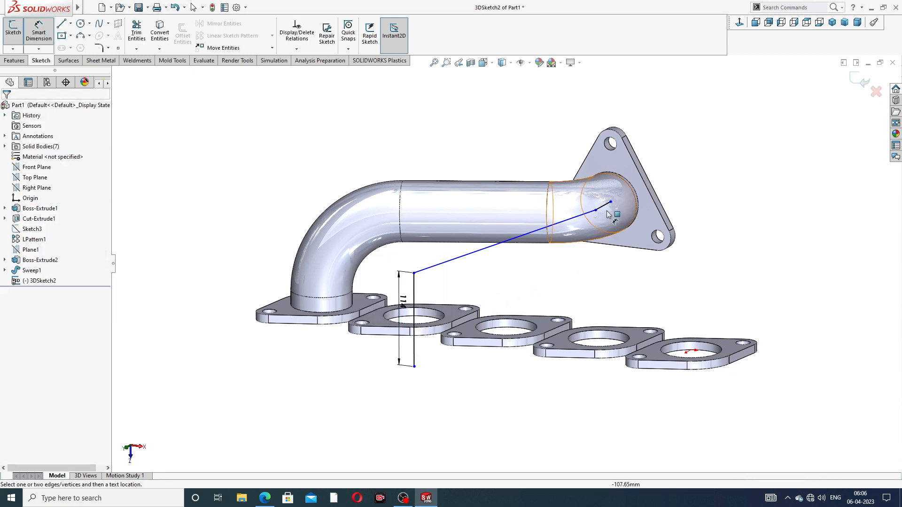
Dimension the short line at the triangular flange to 54 mm and leave the dimension tool.
click(602, 207)
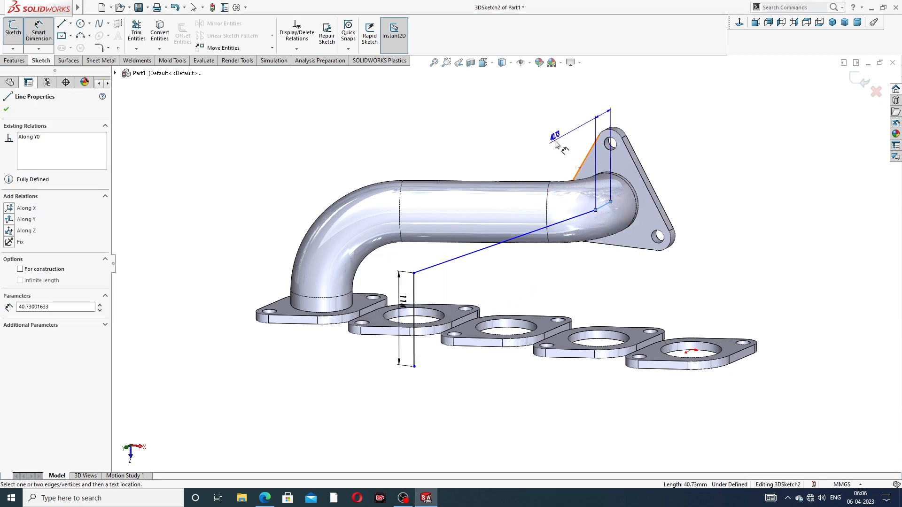
click(607, 110)
text(54)
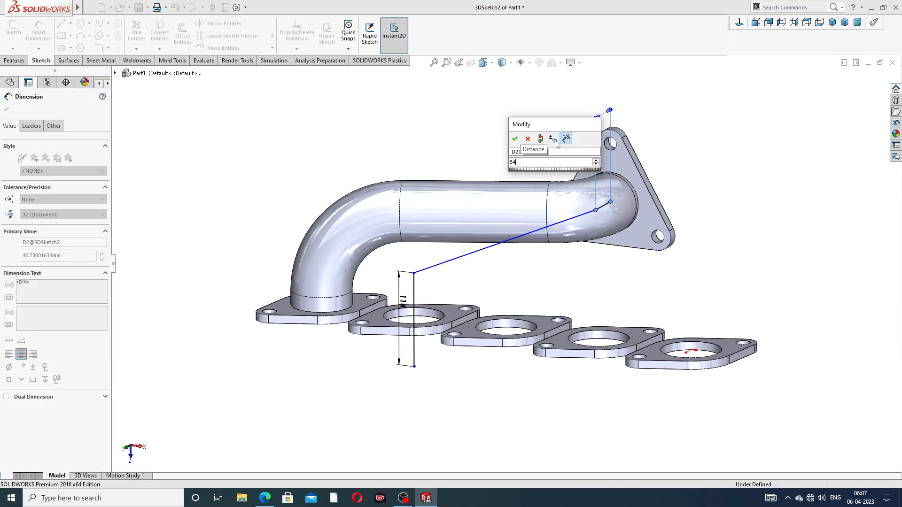
key(Return)
click(678, 210)
mouse_move(677, 206)
middle_down()
mouse_move(659, 195)
mouse_move(667, 194)
middle_up()
right_click(708, 152)
click(734, 181)
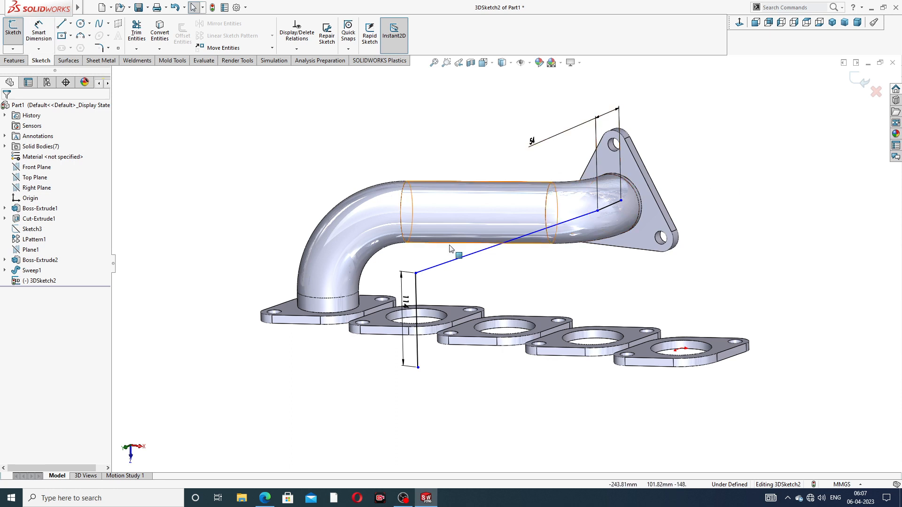
Move the vertical line's lower endpoint to the second flange opening's centre and the short line's outer endpoint to the triangular flange opening's centre.
scroll(421, 371, down, 2)
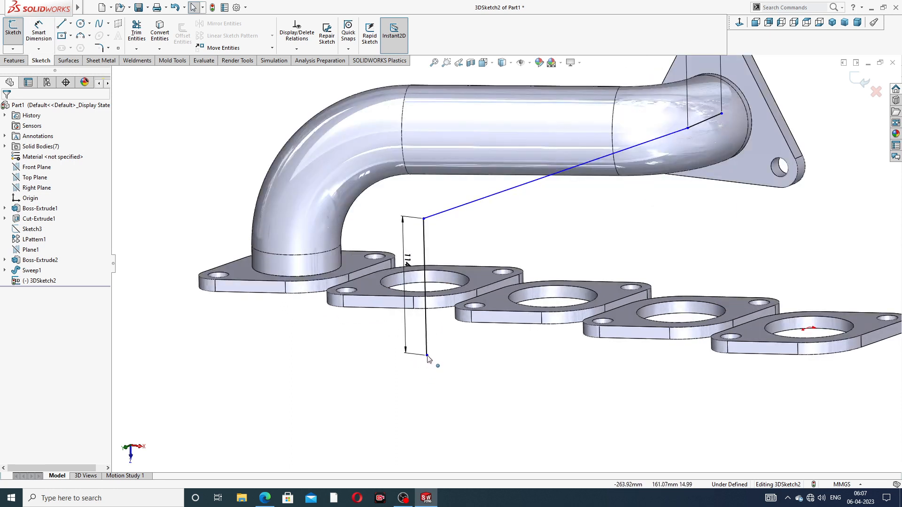
drag(427, 355, 425, 282)
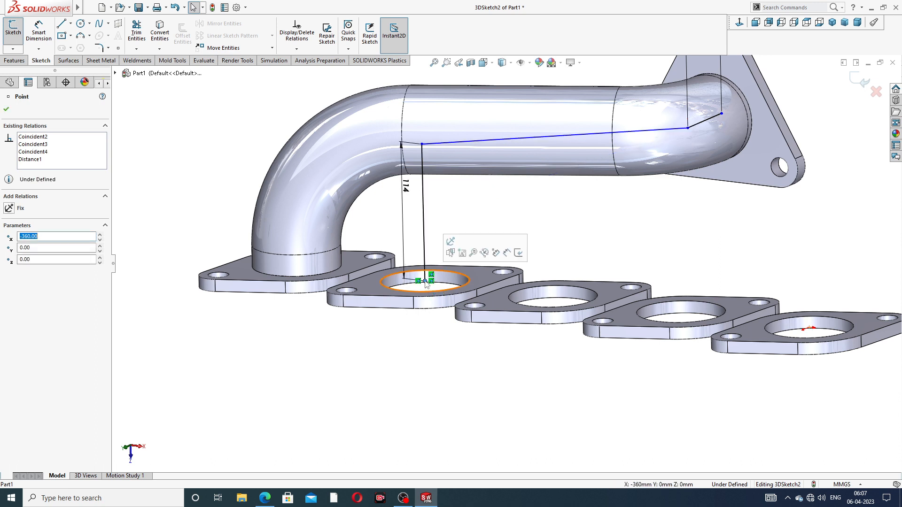
click(615, 222)
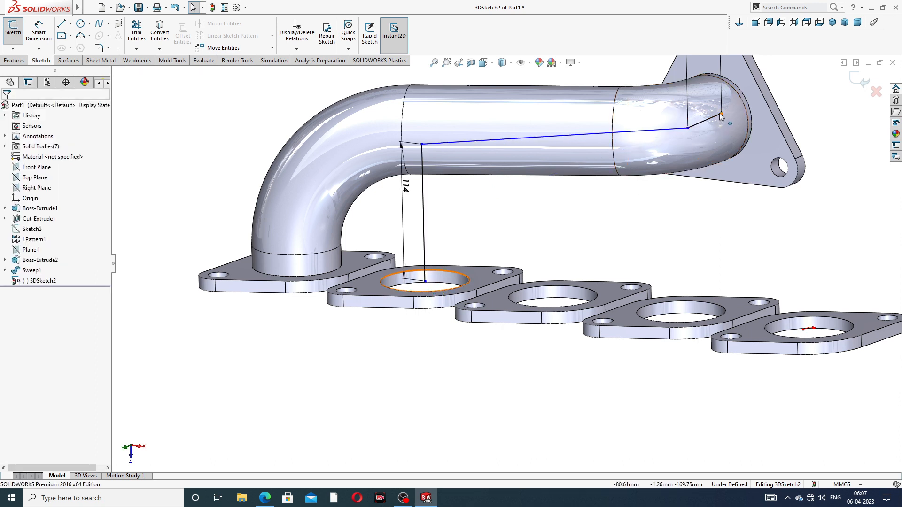
mouse_move(721, 113)
mouse_down()
mouse_move(743, 103)
mouse_move(710, 118)
mouse_up()
click(825, 126)
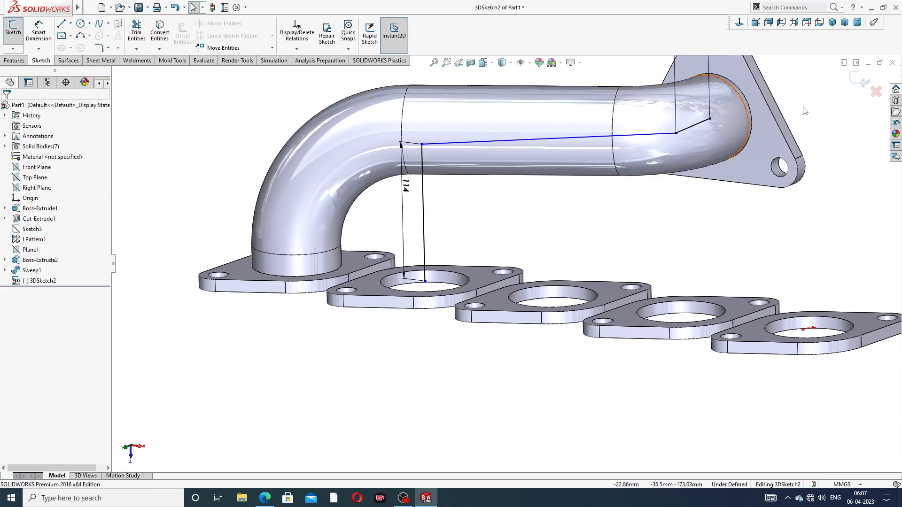
middle_drag(804, 111, 733, 118)
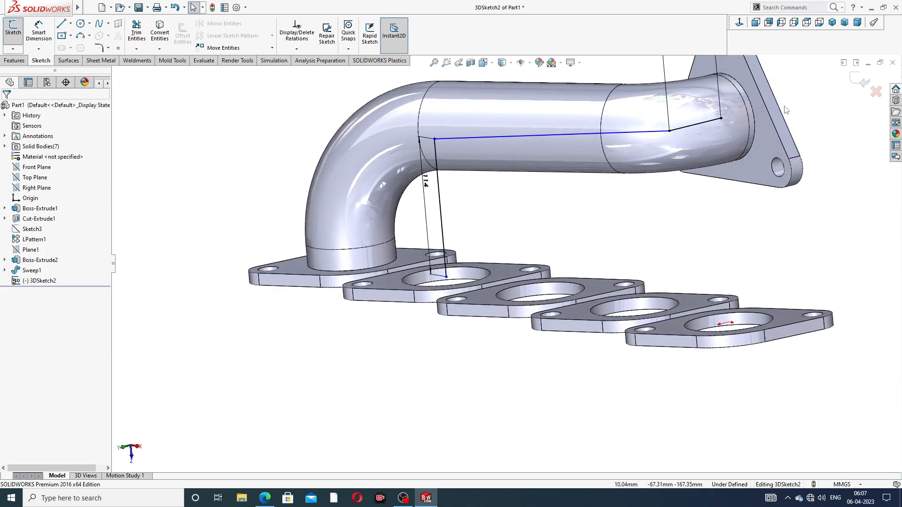
click(721, 119)
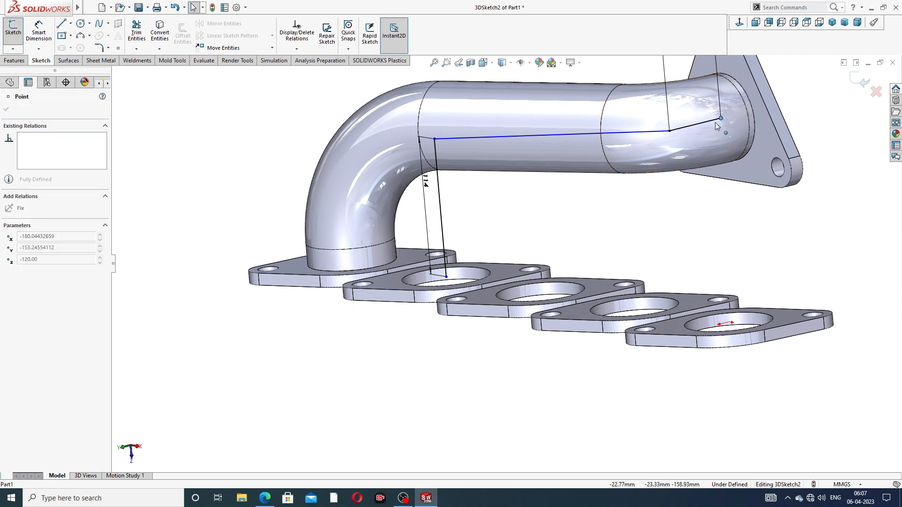
click(720, 118)
click(821, 111)
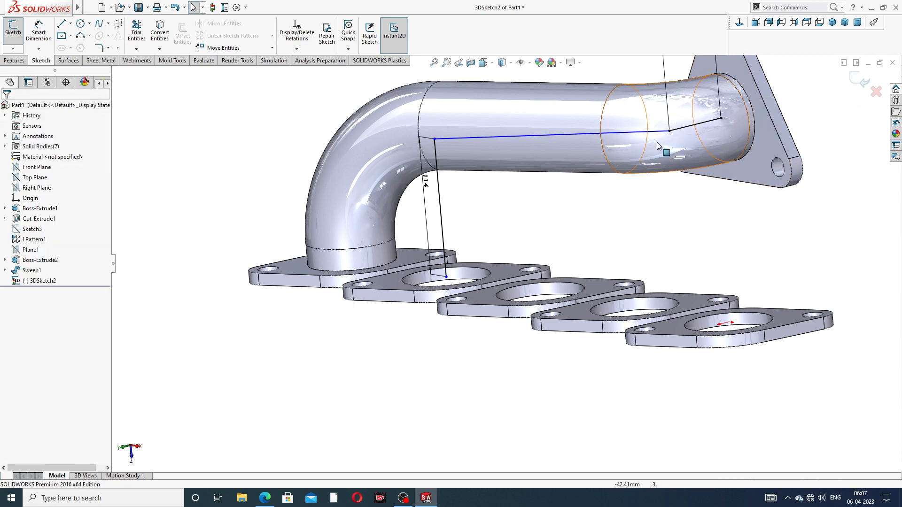
middle_drag(519, 177, 576, 161)
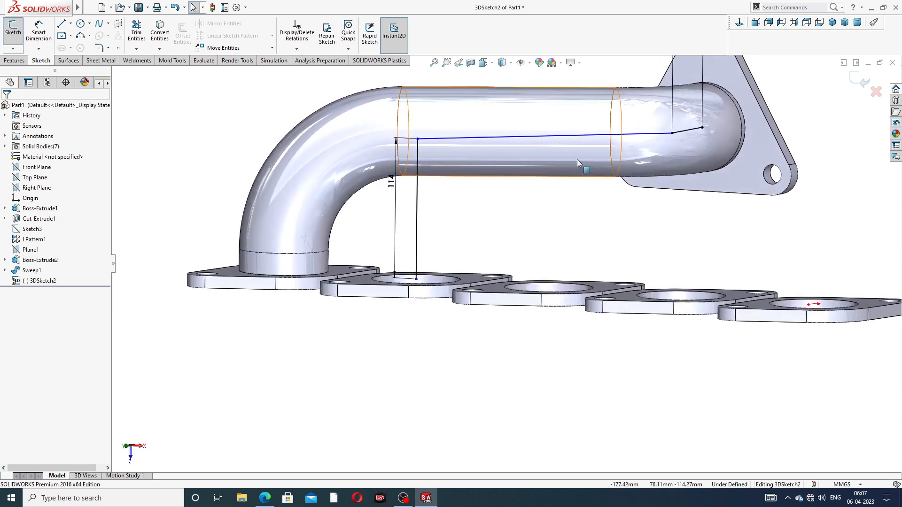
scroll(576, 160, up, 3)
mouse_move(552, 133)
middle_down()
mouse_move(543, 117)
mouse_move(545, 141)
middle_up()
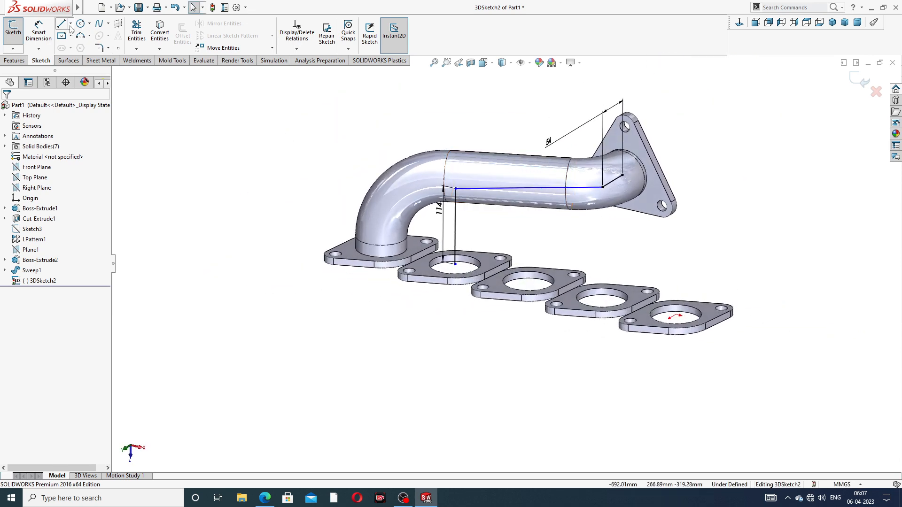
Fillet the path's corner near the triangular flange with a 68 mm radius and the corner above the second oval flange with 98 mm.
click(98, 48)
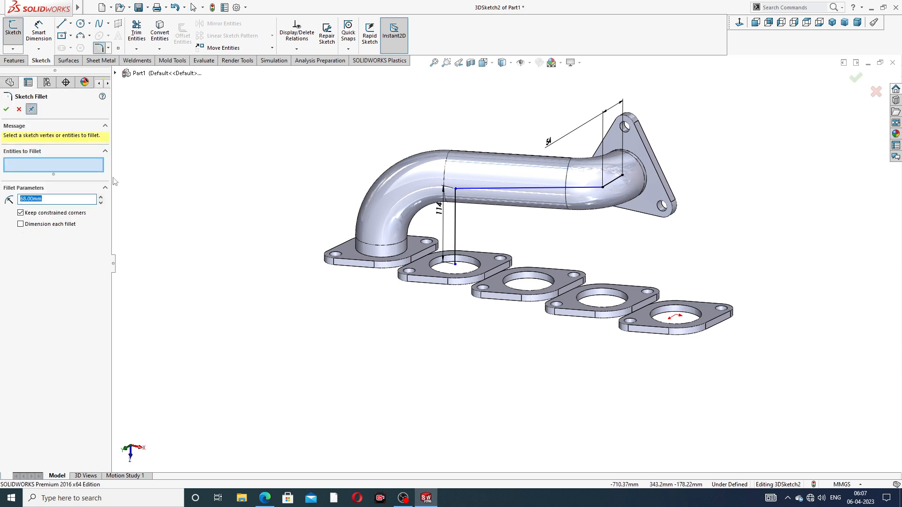
click(603, 187)
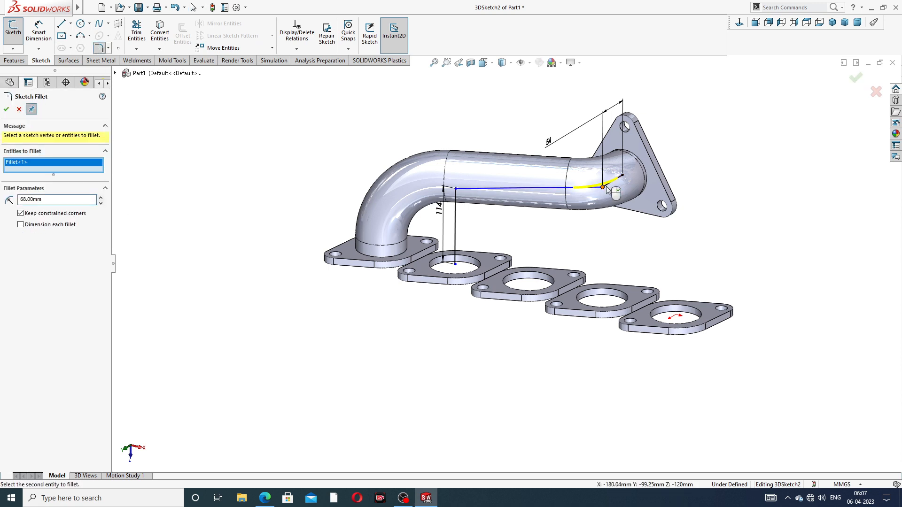
click(6, 109)
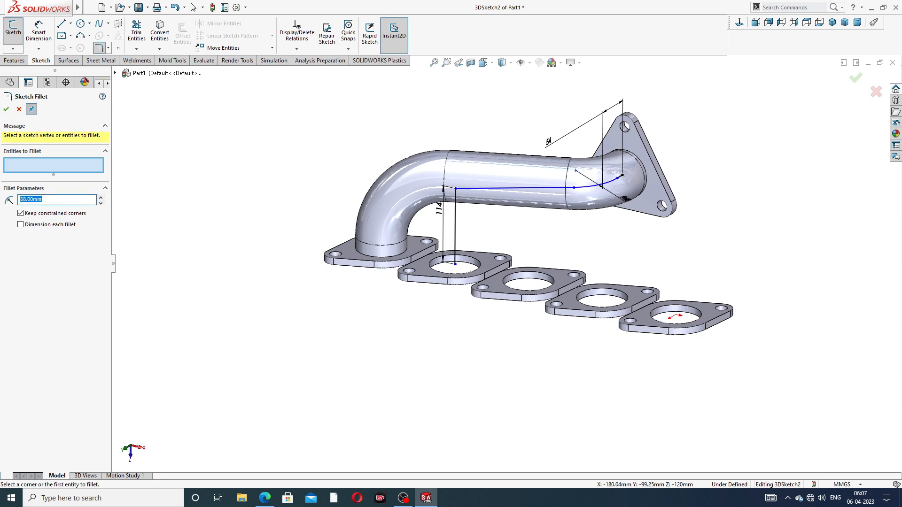
click(454, 189)
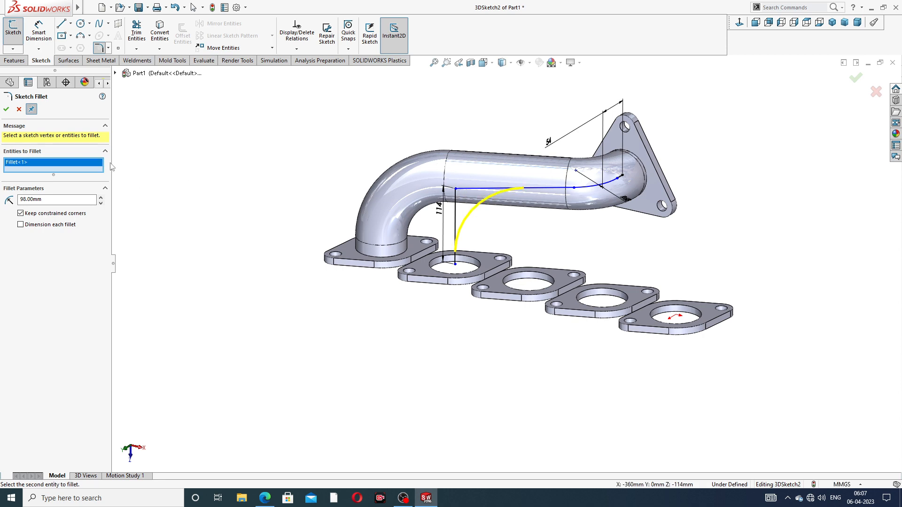
click(6, 109)
click(6, 109)
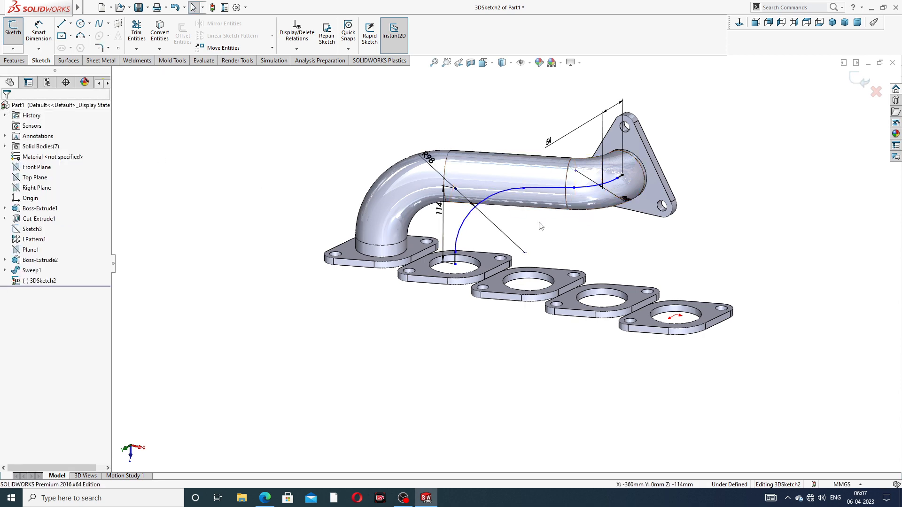
Move the path's lower endpoint onto the centre of the second oval flange's opening and close the 3D sketch.
scroll(542, 219, down, 2)
middle_drag(528, 223, 504, 217)
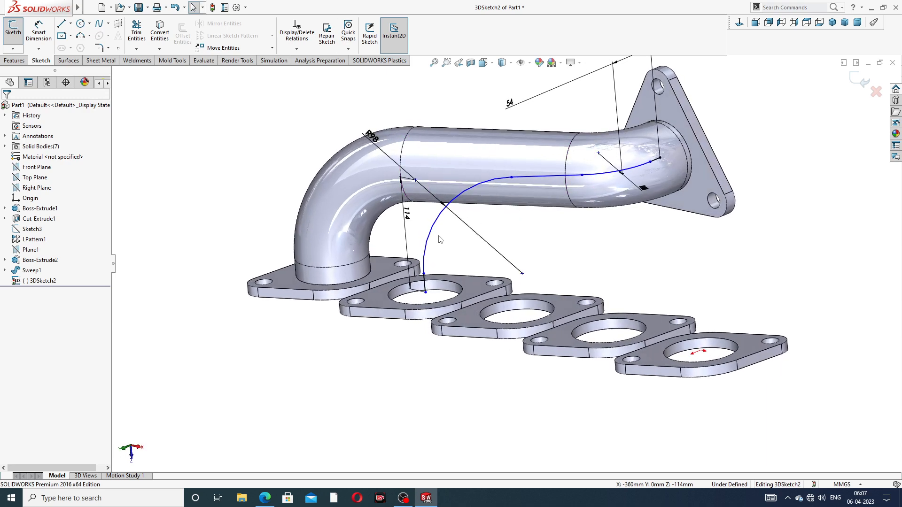
click(425, 292)
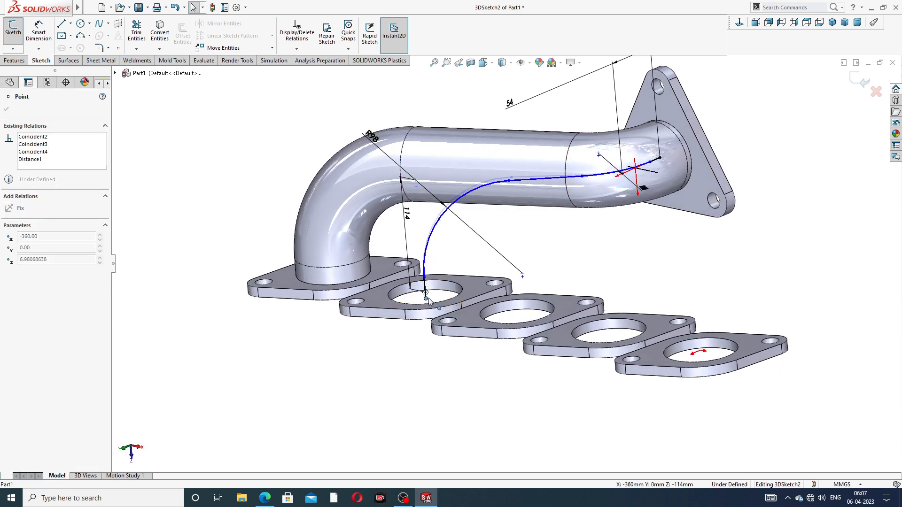
drag(428, 294, 427, 293)
click(604, 236)
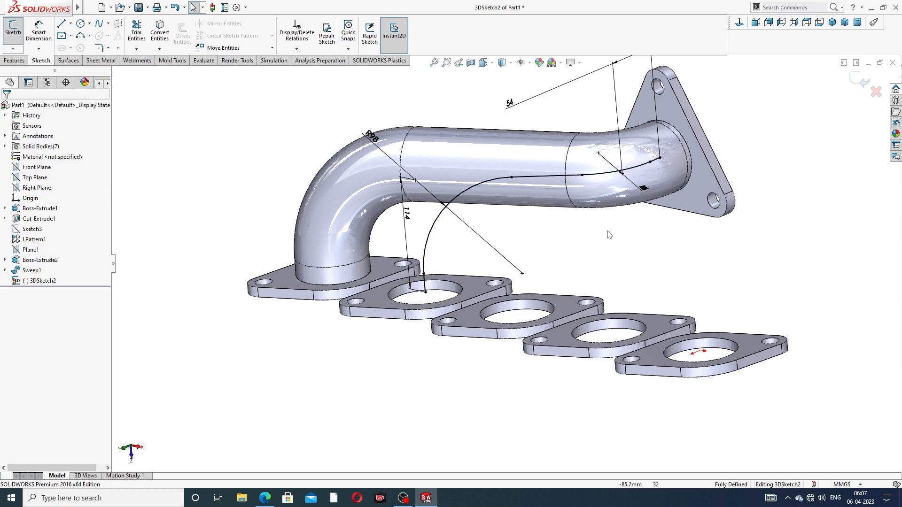
middle_drag(609, 235, 637, 227)
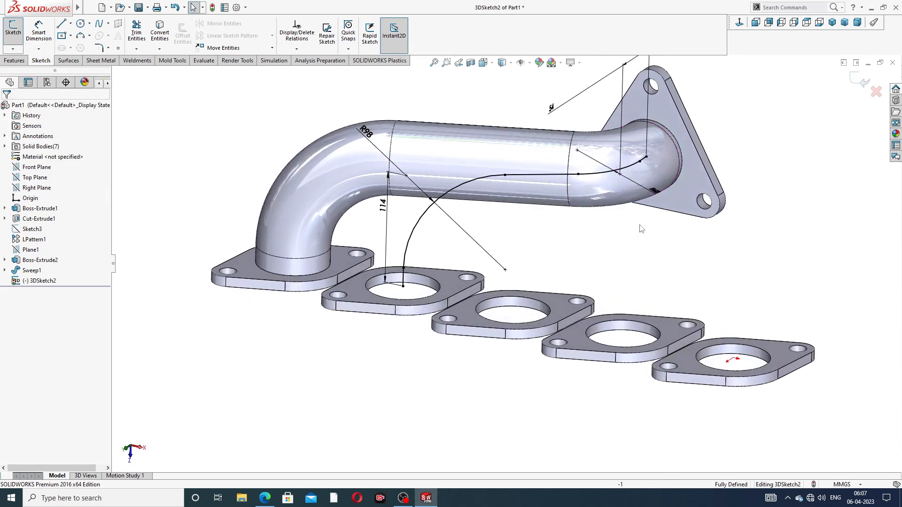
click(859, 87)
Sketch on the triangular flange's inner face, convert its 72 mm circular edge into a profile circle, and close the sketch.
middle_drag(710, 153, 692, 161)
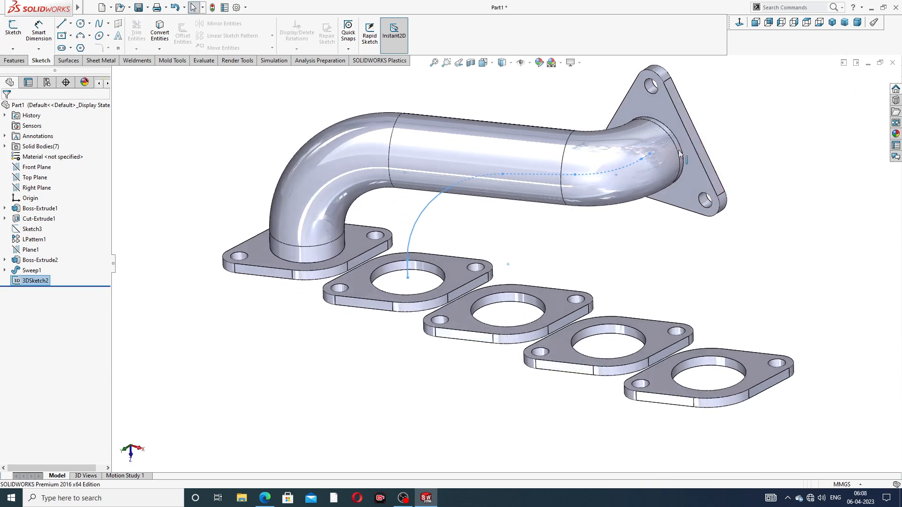
click(682, 131)
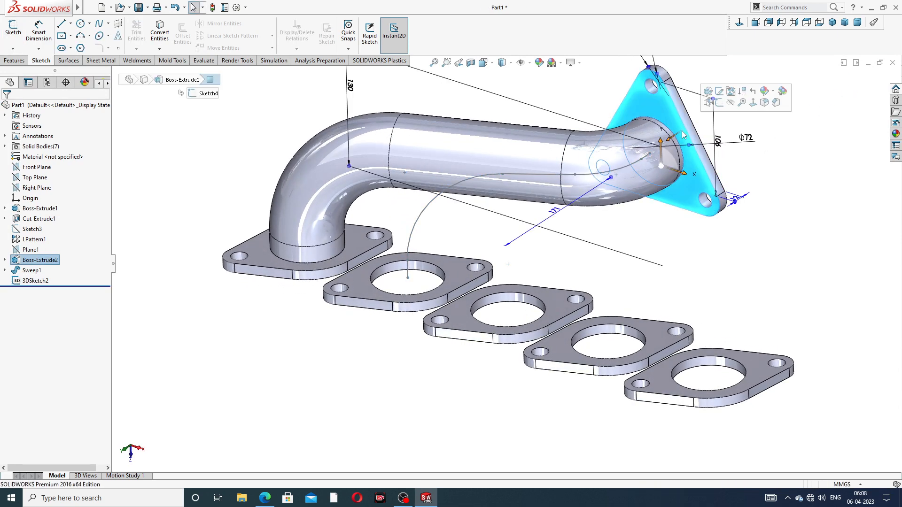
click(724, 107)
scroll(691, 167, down, 4)
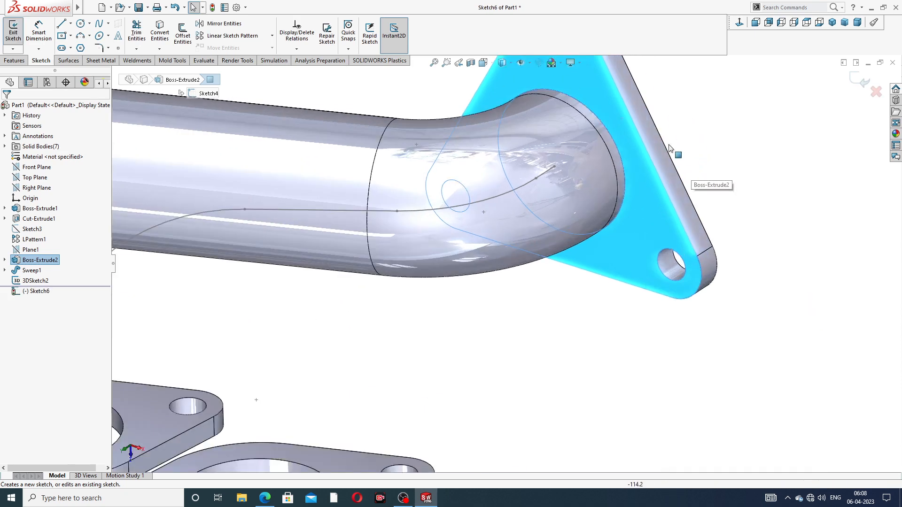
click(616, 149)
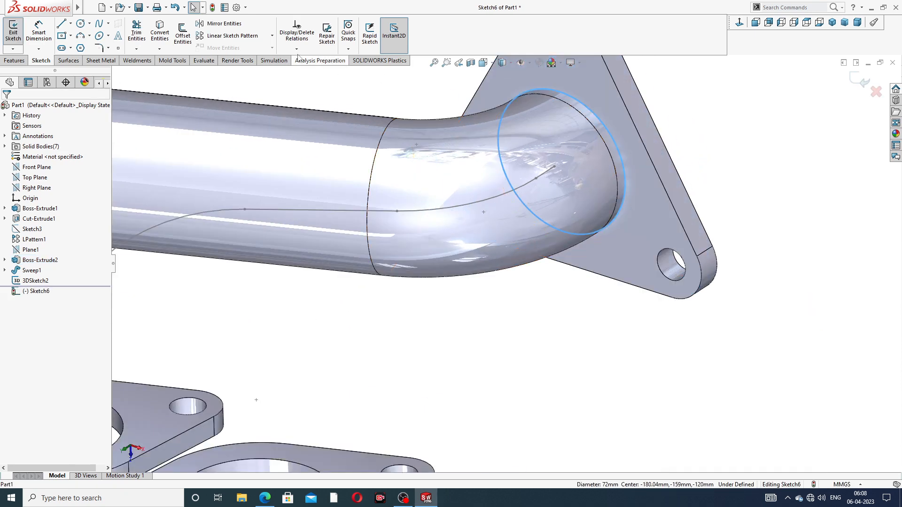
click(161, 36)
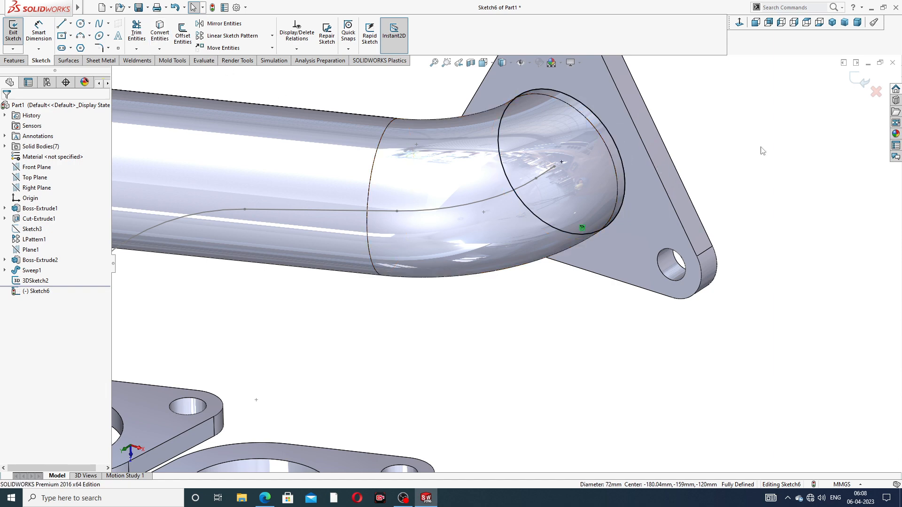
click(853, 79)
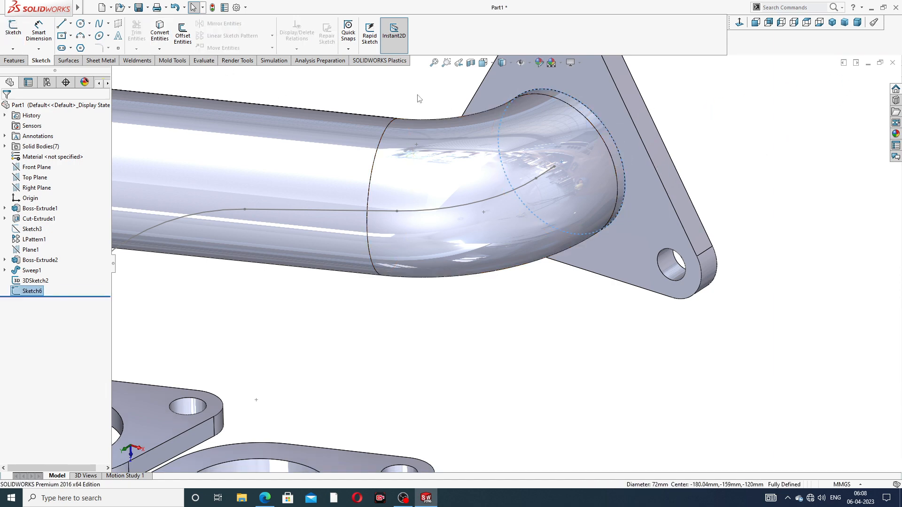
Try to sweep the circle on the triangular flange along the 3D path to the second oval flange.
click(14, 61)
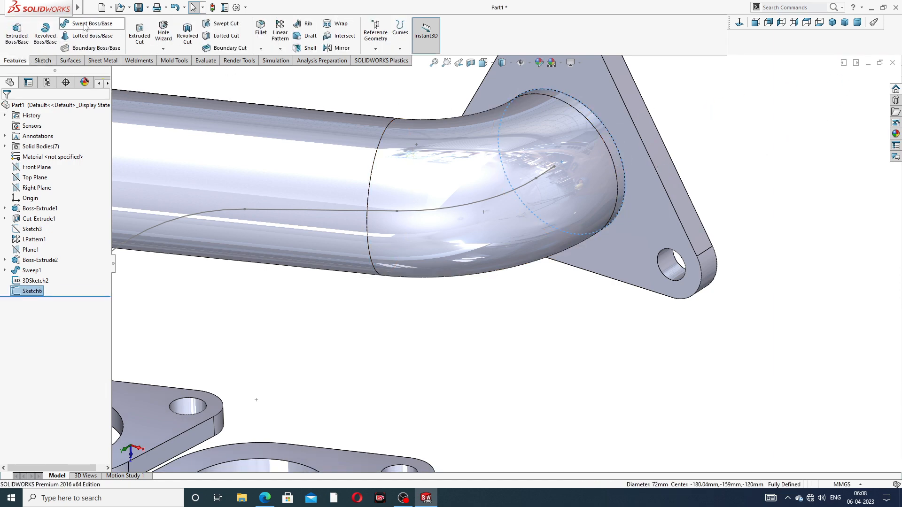
click(85, 25)
key(z)
key(z)
key(z)
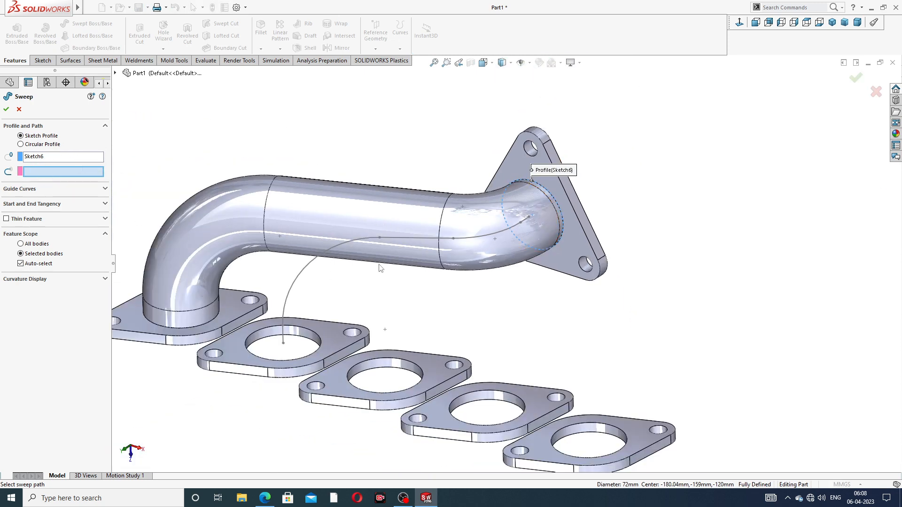
click(370, 238)
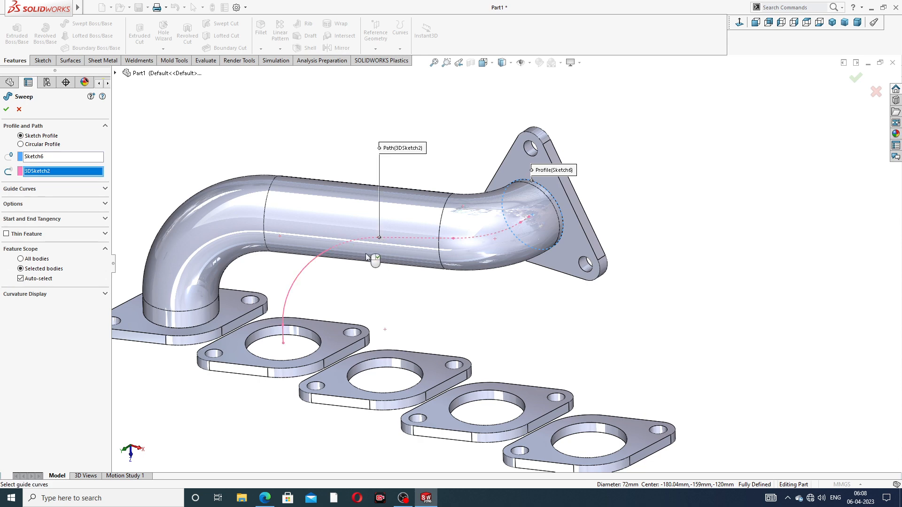
middle_drag(367, 260, 380, 239)
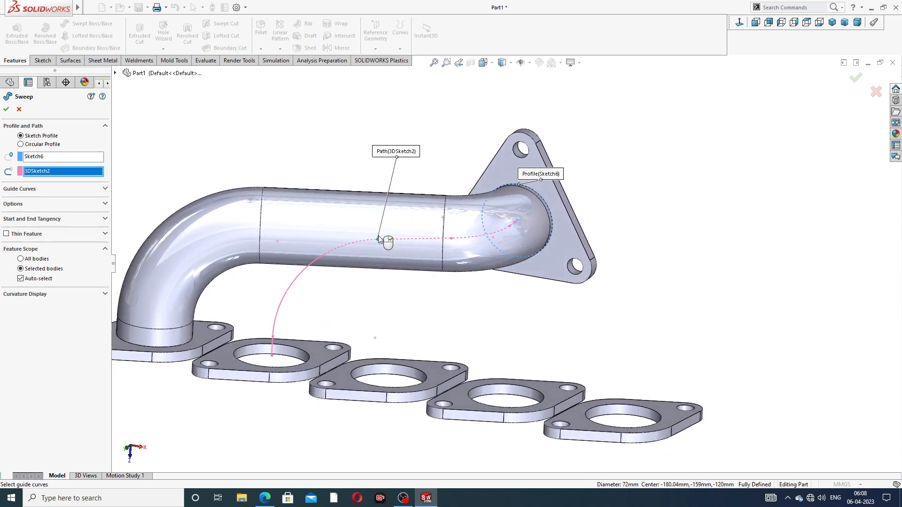
click(347, 247)
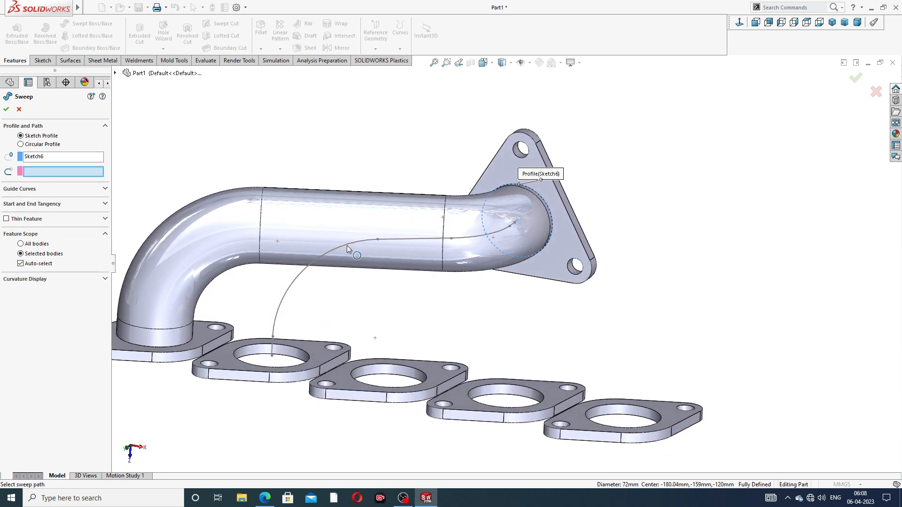
click(403, 242)
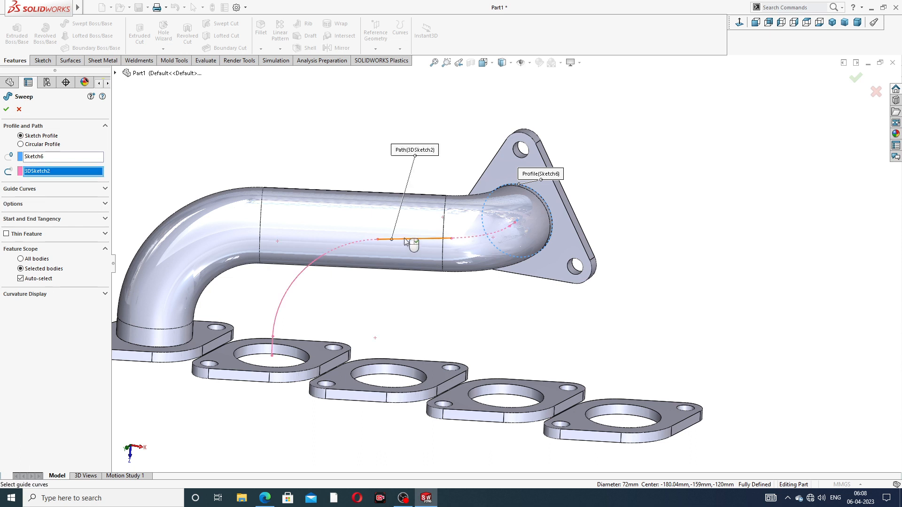
click(19, 110)
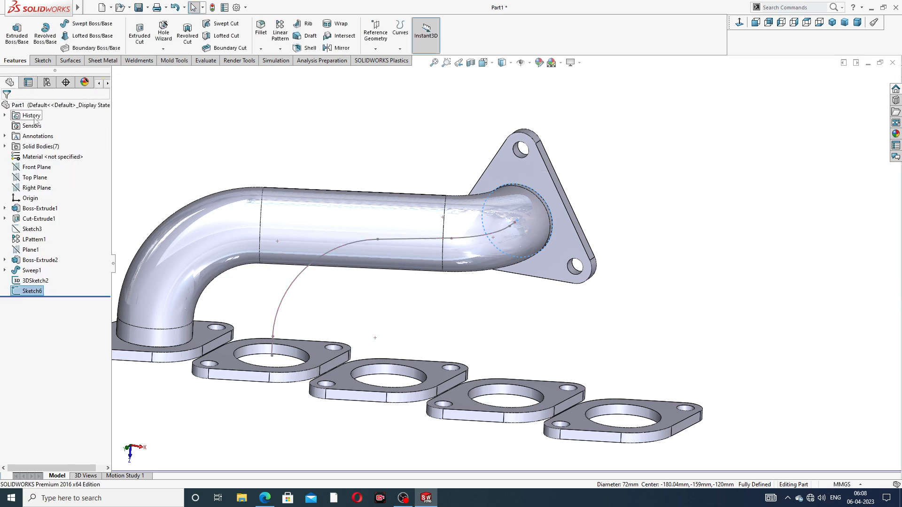
Examine the profile circle on the triangular flange against the path's end, reopening its sketch for inspection and closing it.
mouse_move(501, 203)
middle_down()
mouse_move(463, 182)
mouse_move(468, 217)
mouse_move(491, 215)
middle_up()
scroll(502, 200, down, 6)
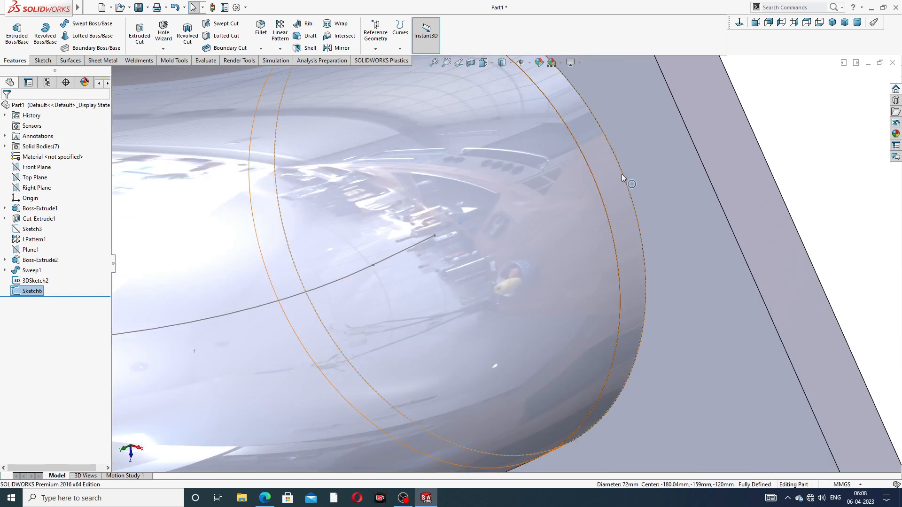
click(597, 187)
scroll(451, 241, up, 6)
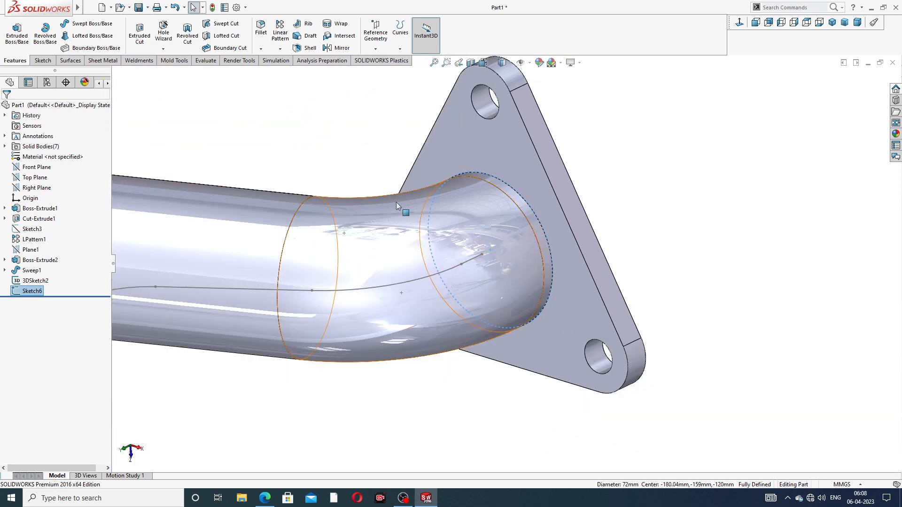
scroll(396, 207, up, 4)
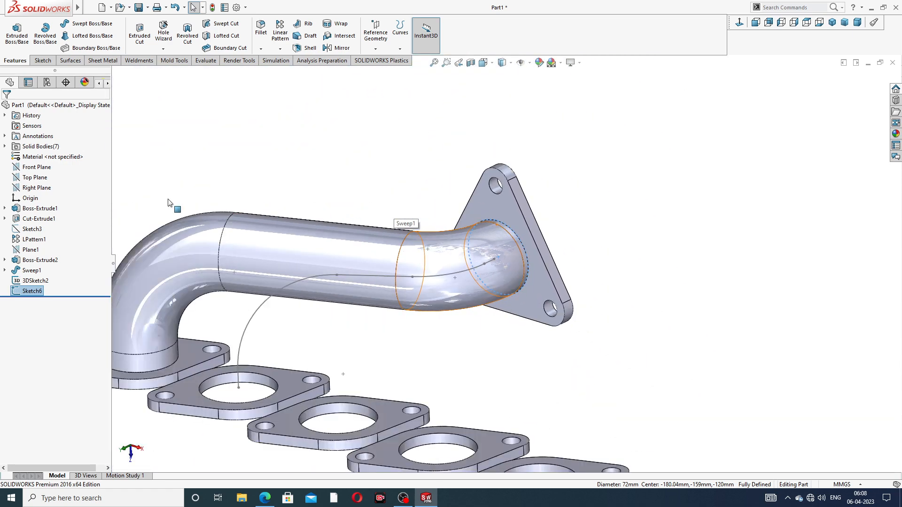
click(28, 292)
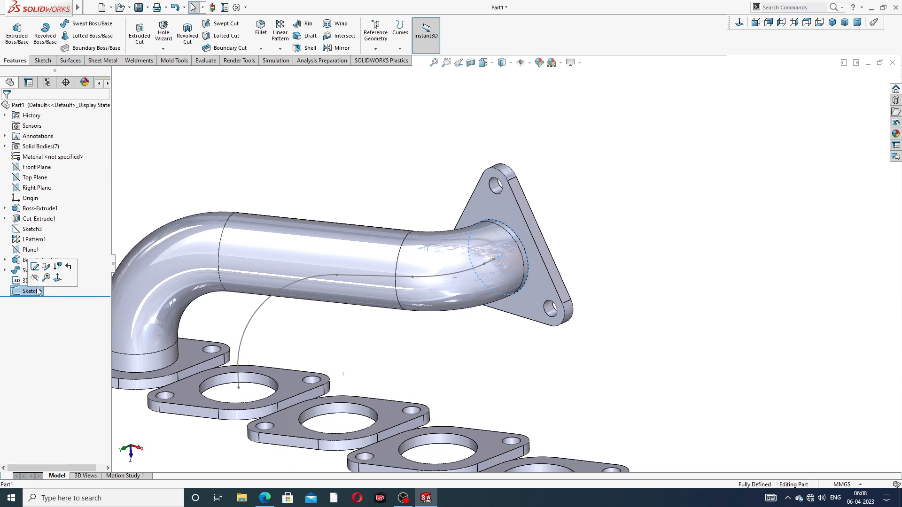
click(131, 224)
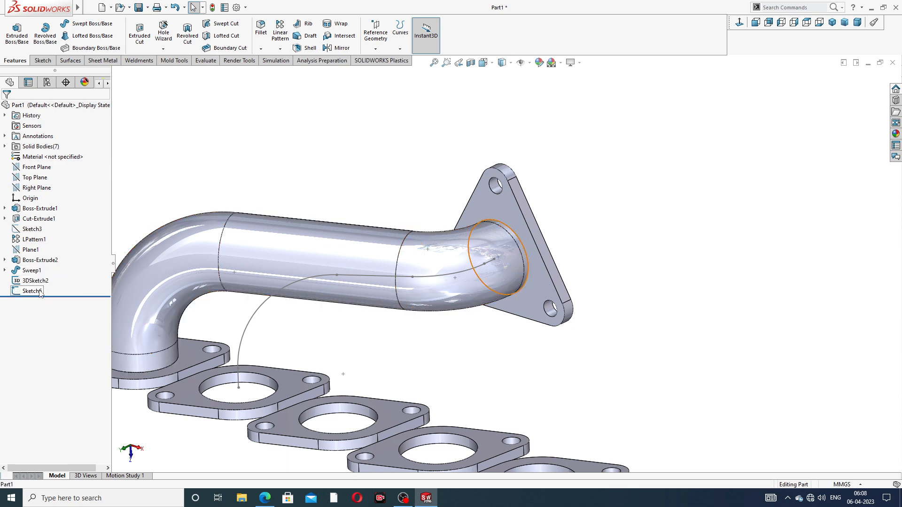
click(40, 292)
click(48, 266)
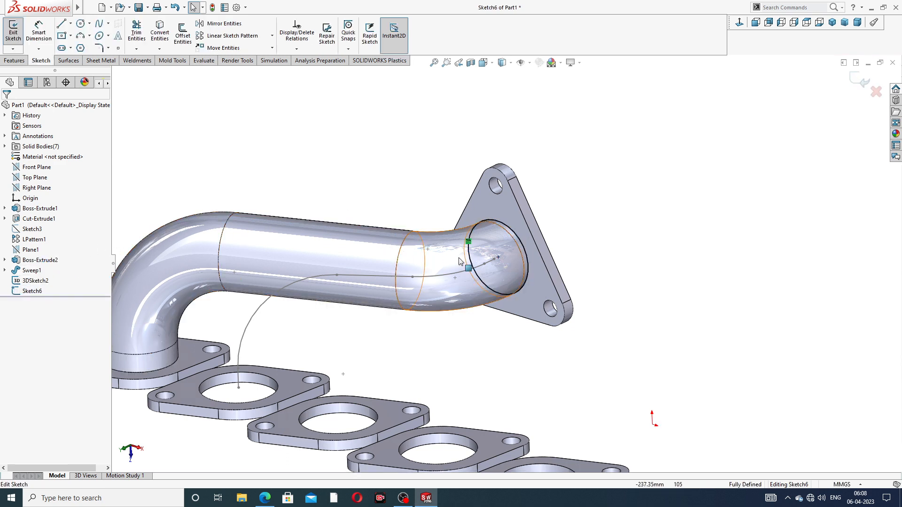
scroll(495, 266, down, 2)
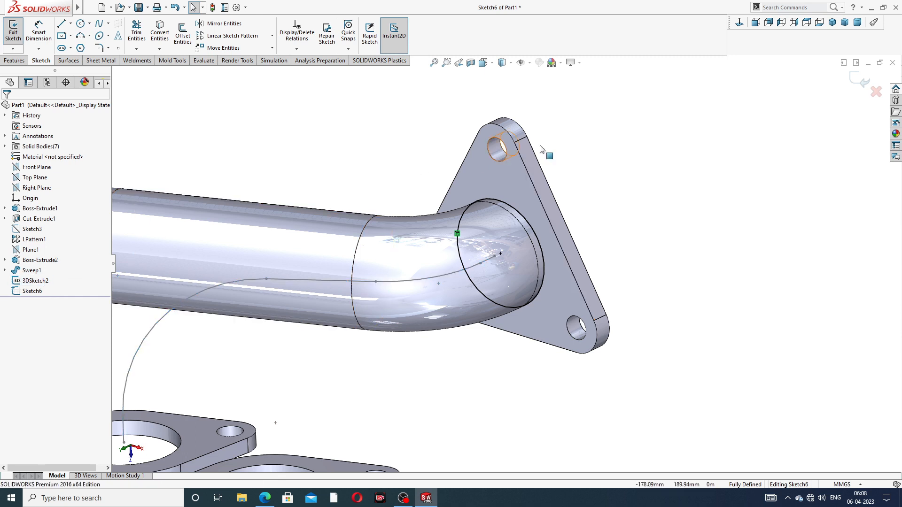
click(861, 80)
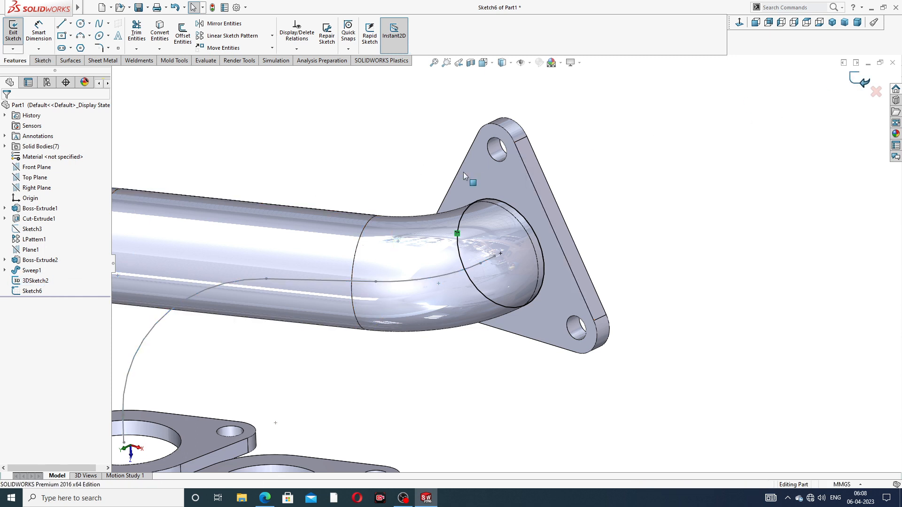
Reopen the second pipe's 3D path sketch and delete the short straight segment ending at the triangular flange.
click(37, 281)
click(54, 252)
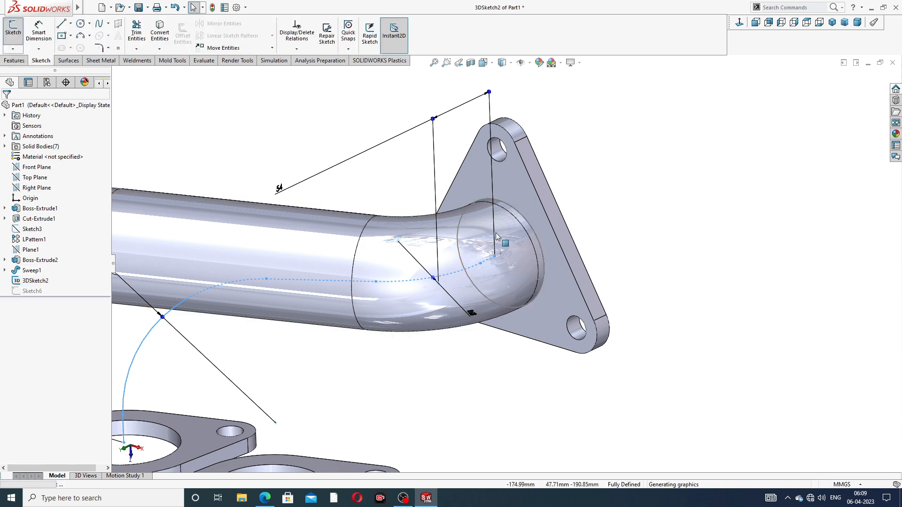
scroll(497, 237, down, 5)
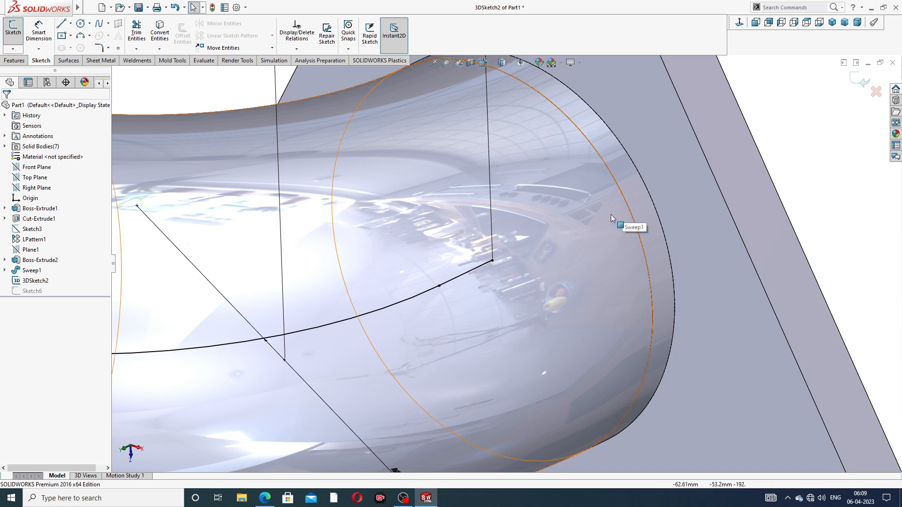
click(491, 260)
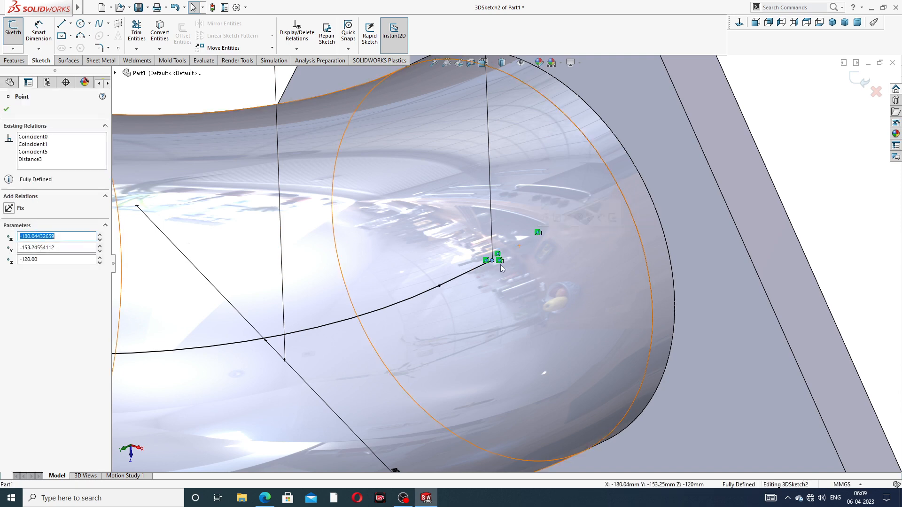
scroll(505, 266, up, 4)
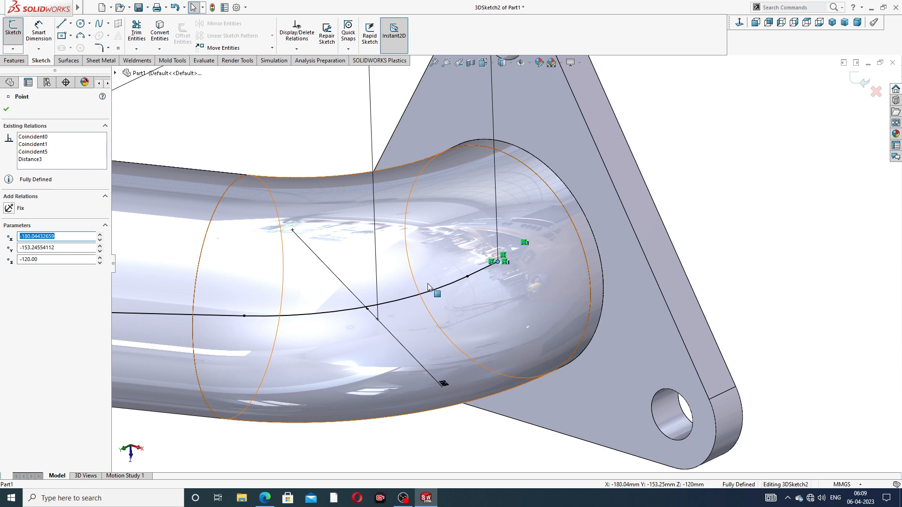
scroll(506, 278, up, 3)
scroll(498, 277, down, 3)
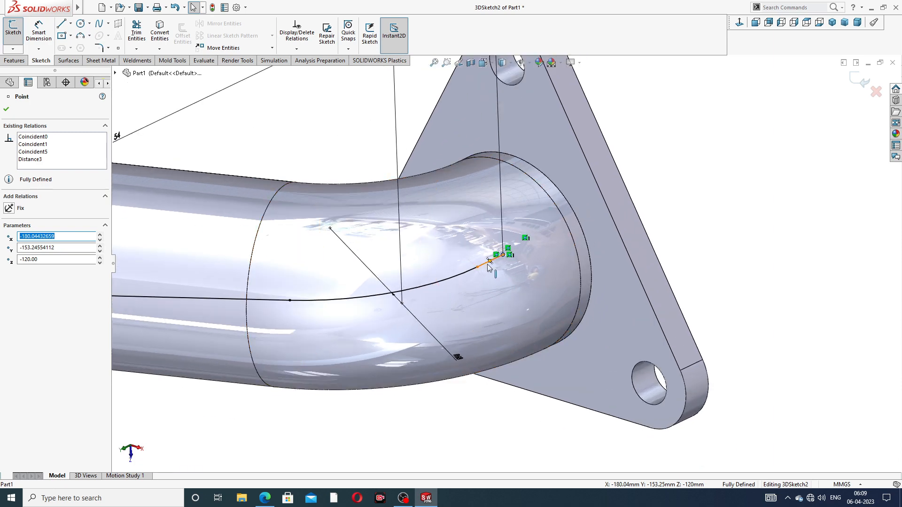
click(486, 266)
key(Delete)
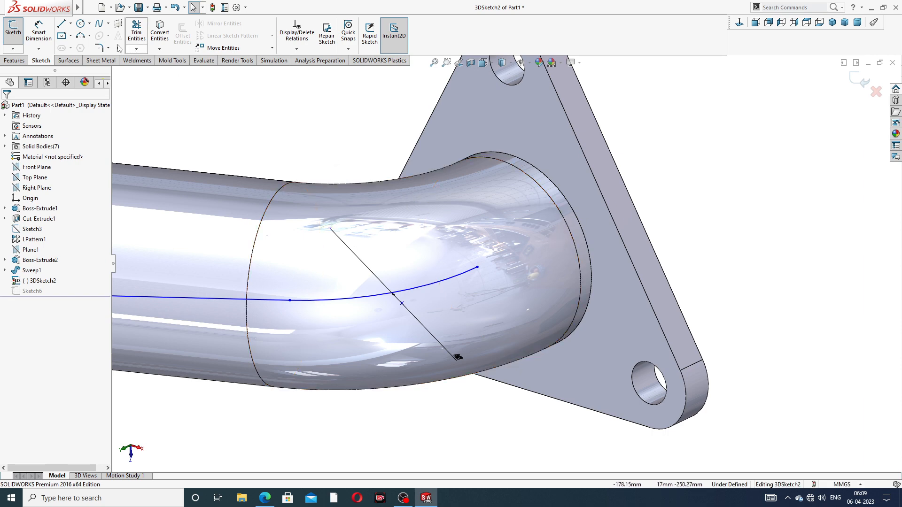
Draw a line from the centre of the triangular flange's profile circle to the open end of the path's arc.
click(63, 24)
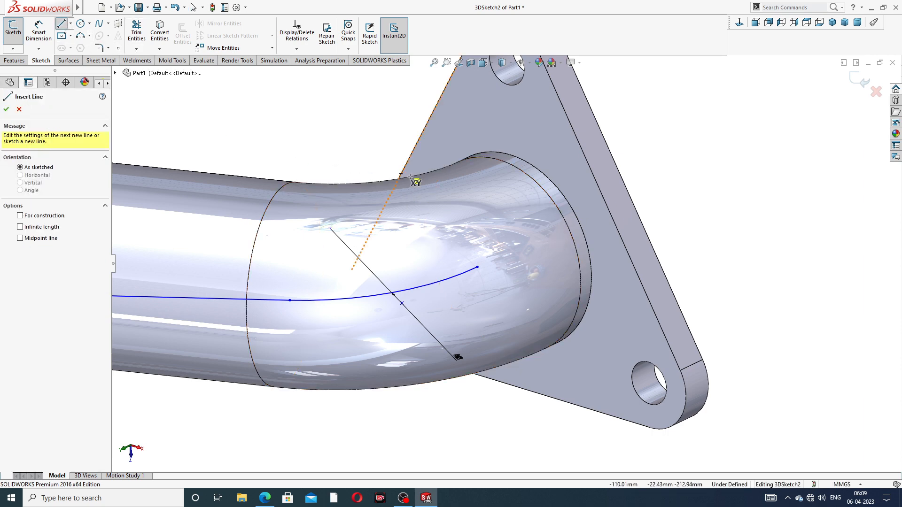
click(513, 249)
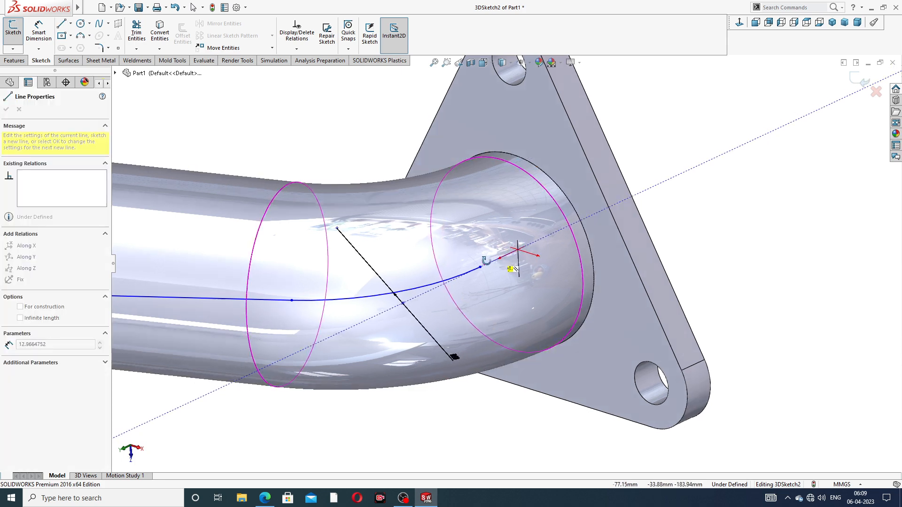
middle_drag(486, 260, 443, 255)
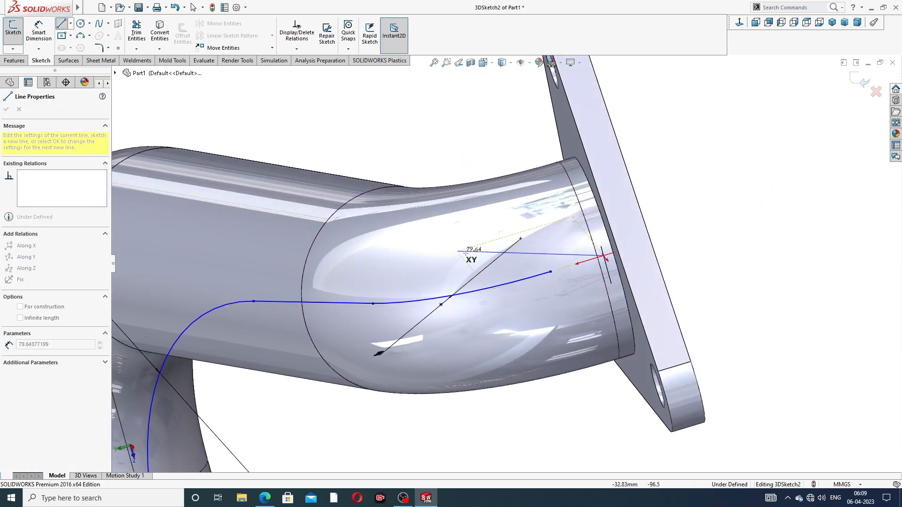
click(550, 272)
right_click(657, 197)
click(685, 206)
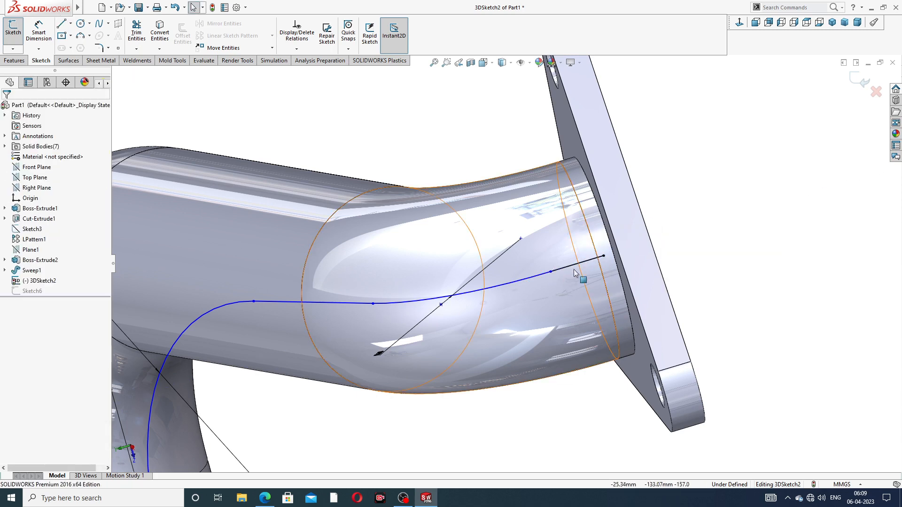
Examine the joint between the new line and the arc, and the line's end at the triangular flange.
scroll(568, 272, down, 10)
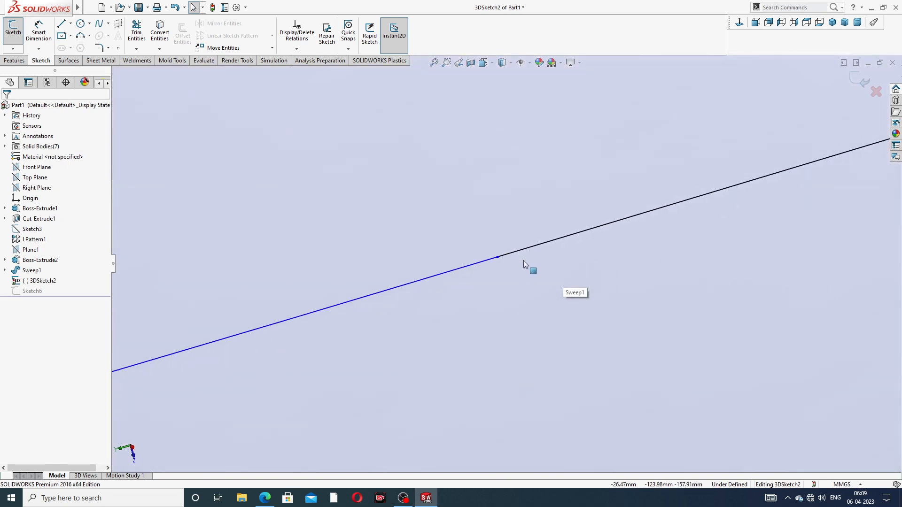
scroll(523, 260, down, 8)
scroll(425, 263, up, 4)
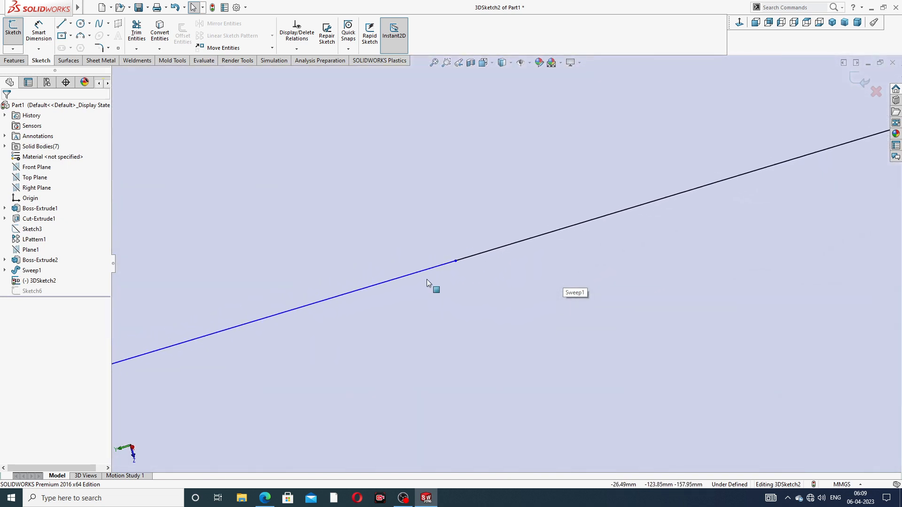
scroll(426, 279, down, 8)
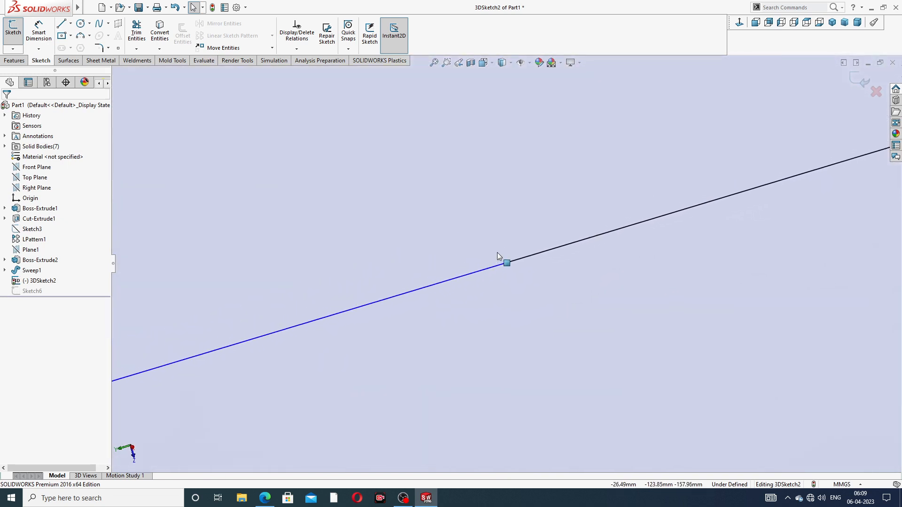
scroll(501, 256, up, 6)
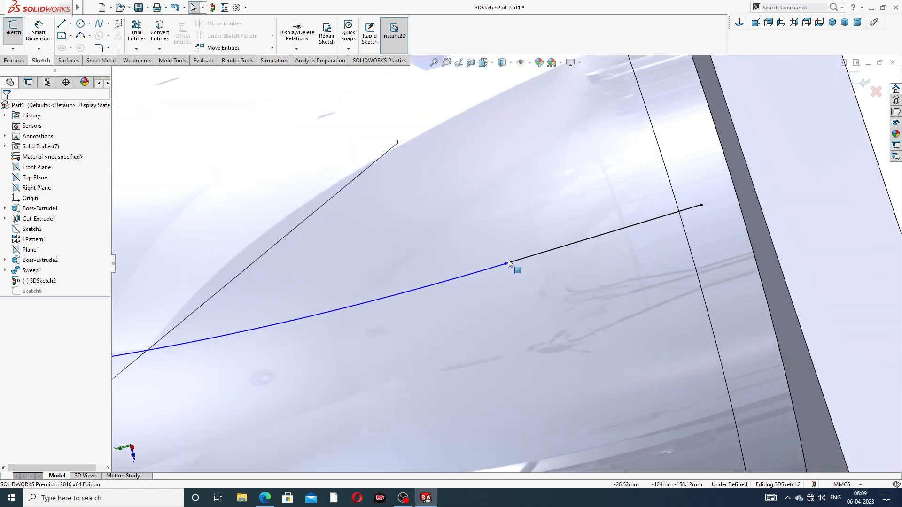
scroll(509, 259, up, 6)
scroll(629, 192, down, 3)
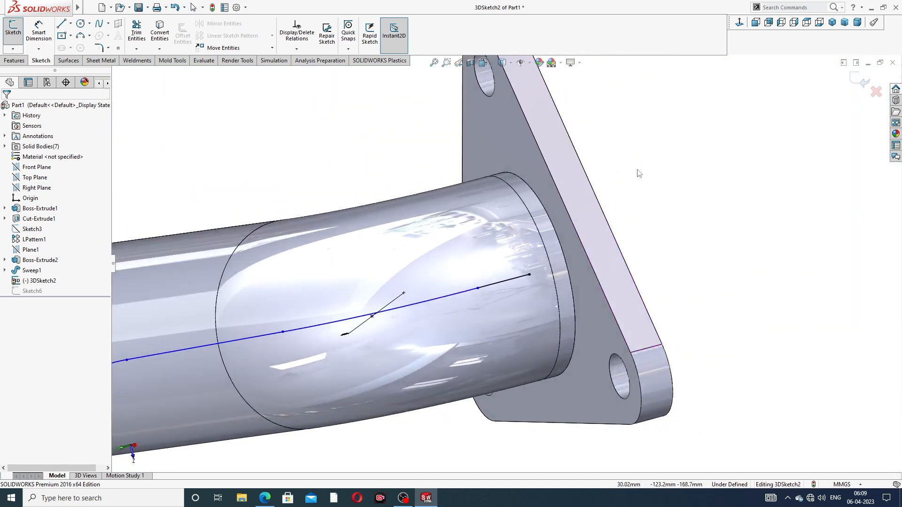
scroll(584, 251, up, 5)
scroll(511, 247, down, 2)
middle_drag(520, 259, 533, 278)
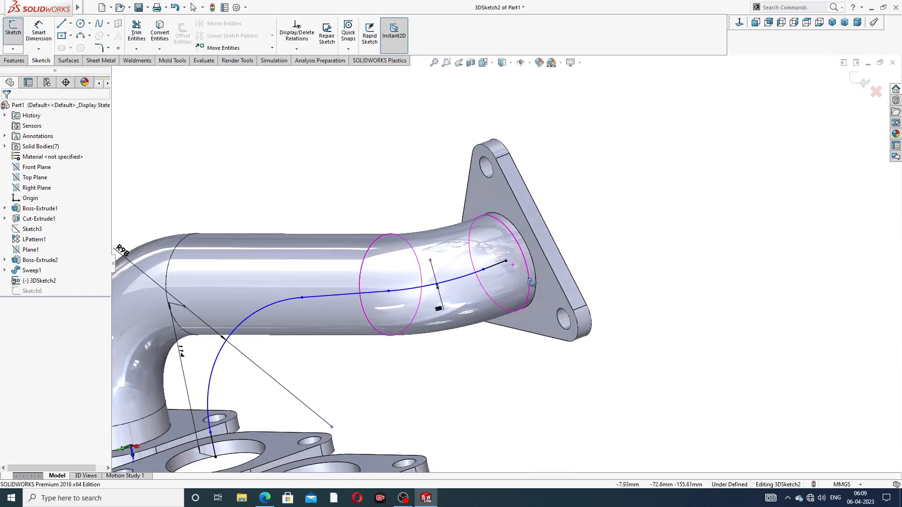
scroll(533, 278, down, 1)
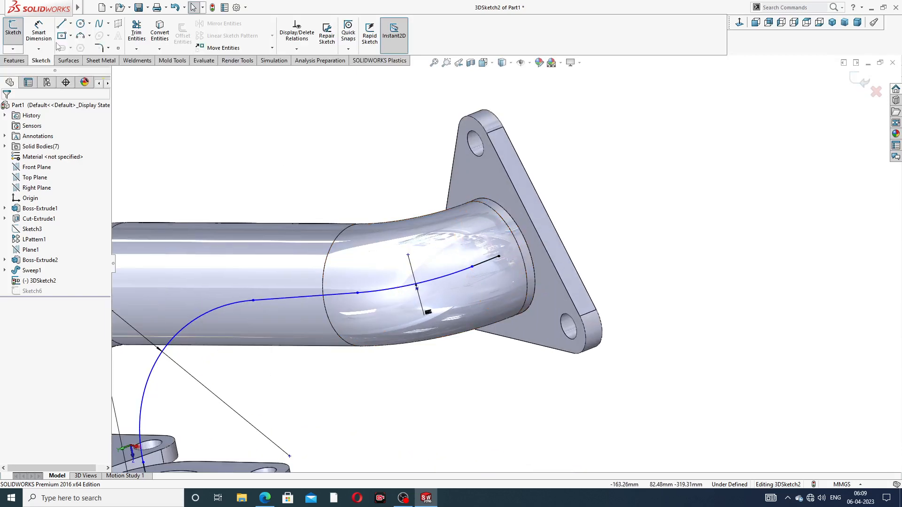
Dimension the new end line at the triangular flange to 54 mm.
click(40, 33)
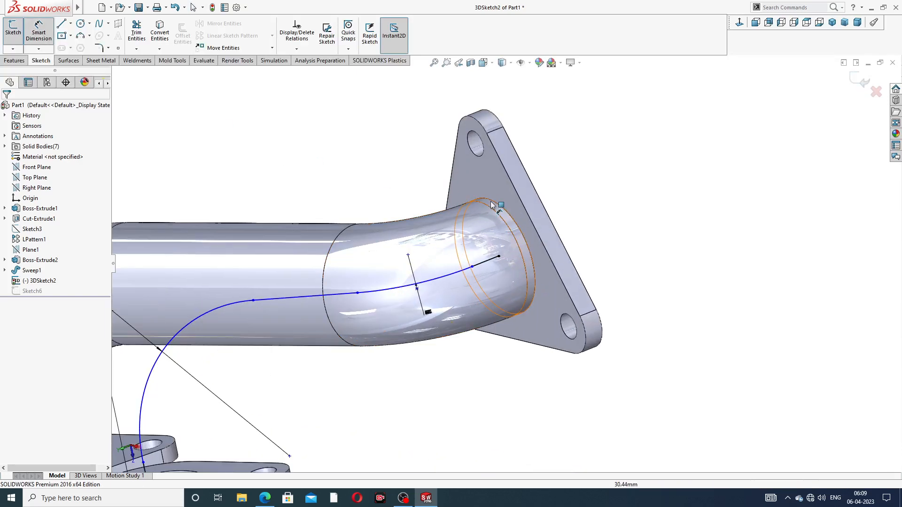
click(485, 261)
click(438, 197)
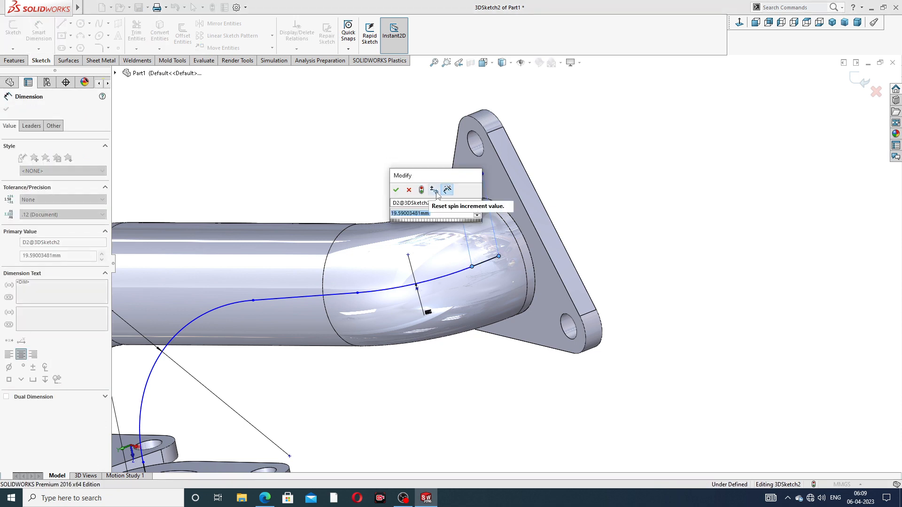
text(54)
key(Return)
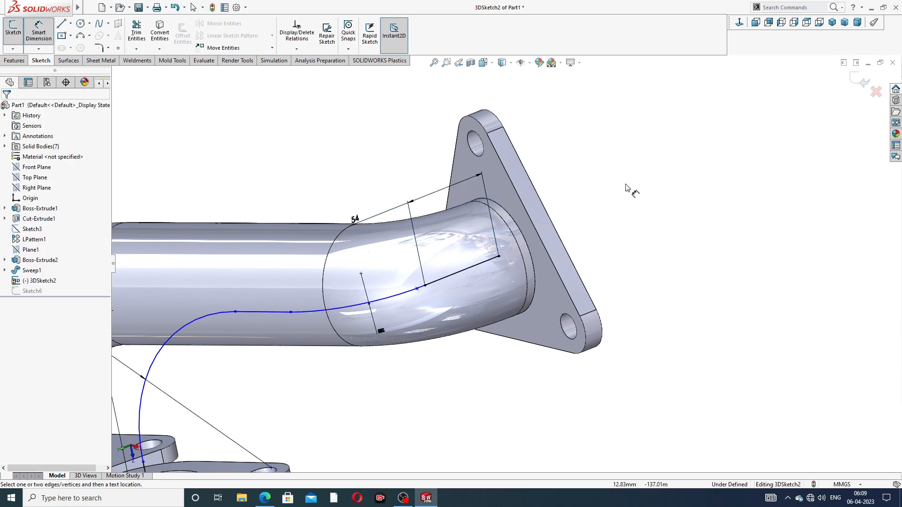
scroll(629, 190, up, 3)
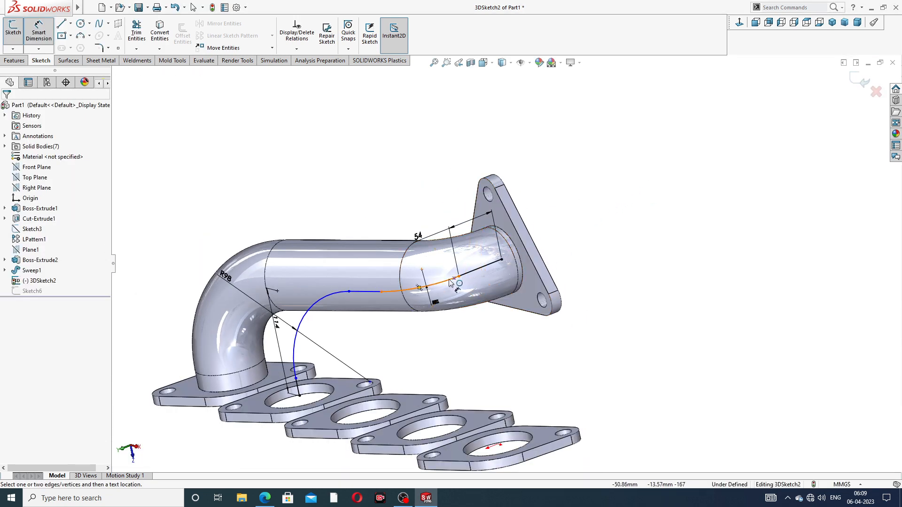
middle_drag(547, 271, 544, 252)
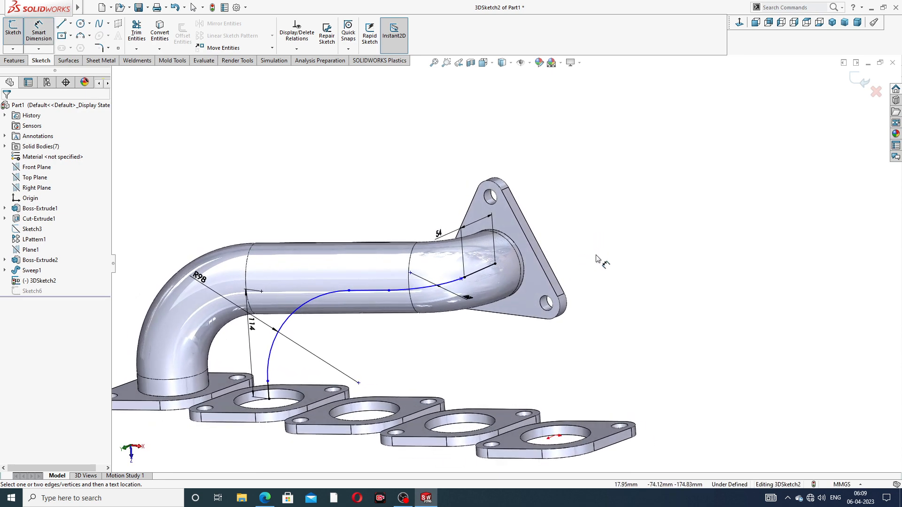
right_click(570, 154)
click(582, 177)
Move the 114 mm height dimension farther out from the path's vertical segment and close the 3D sketch.
scroll(422, 317, down, 4)
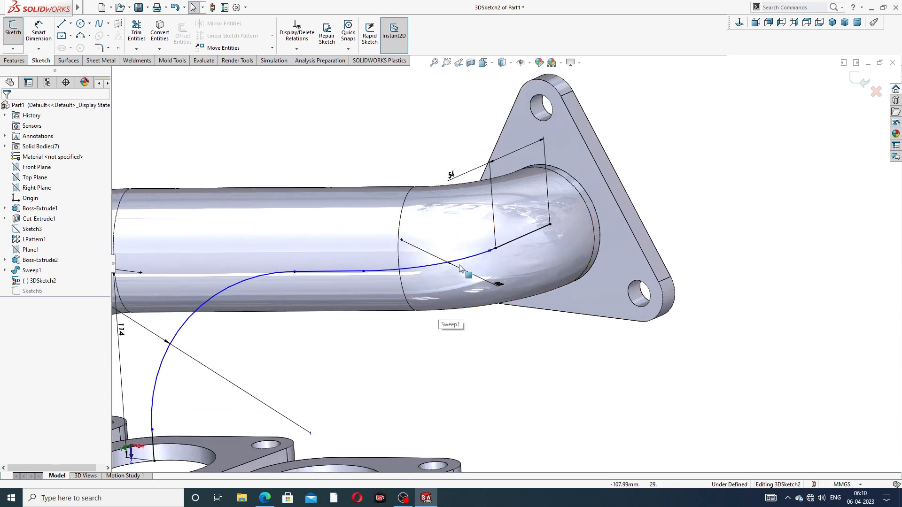
scroll(411, 275, down, 4)
scroll(341, 277, up, 4)
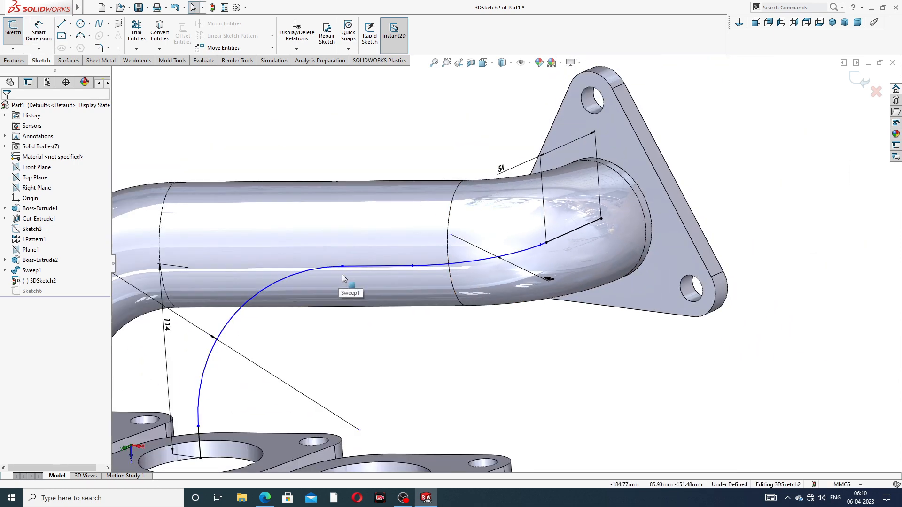
scroll(342, 278, up, 5)
middle_drag(393, 329, 412, 313)
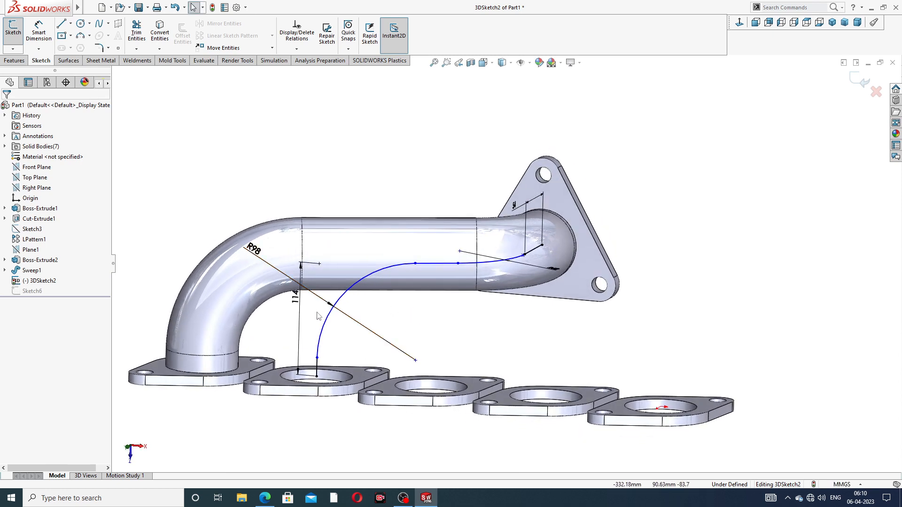
middle_drag(317, 313, 306, 296)
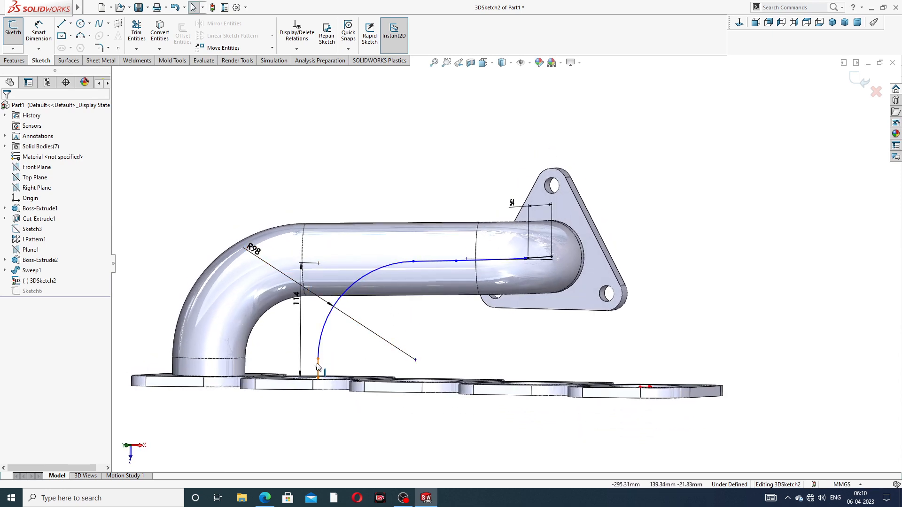
drag(297, 300, 277, 305)
click(397, 316)
scroll(396, 317, up, 3)
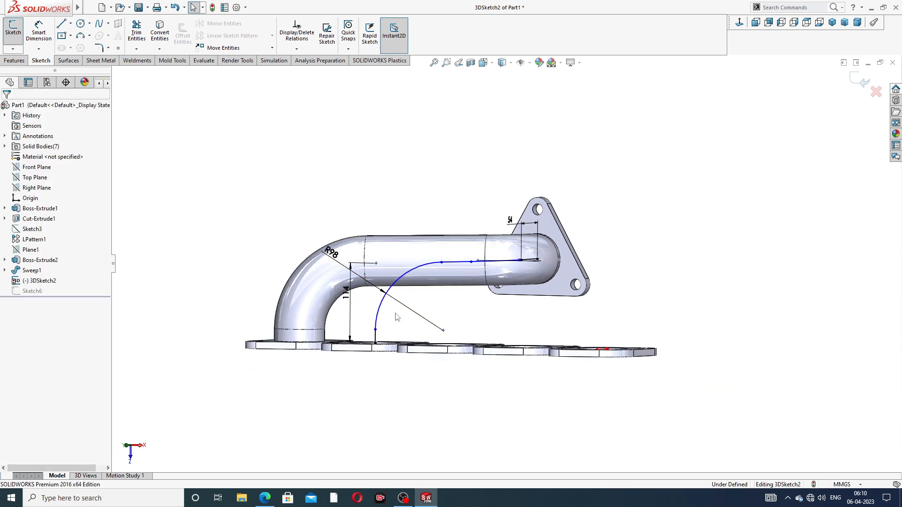
middle_drag(449, 305, 678, 201)
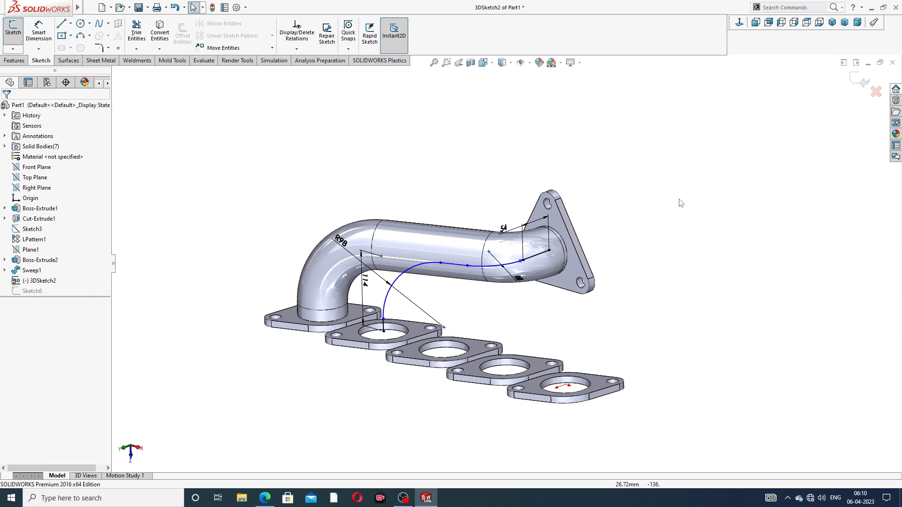
click(853, 83)
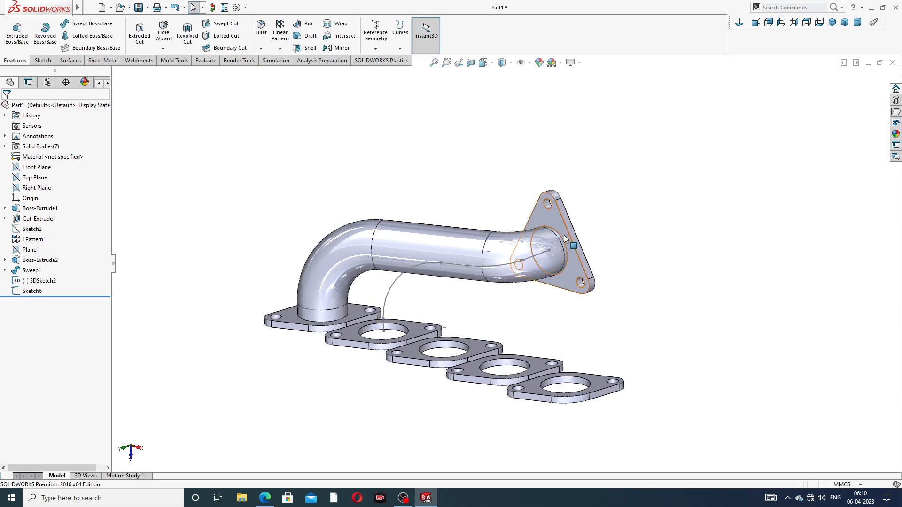
Sweep the profile circle on the triangular flange along the 3D path to the second oval flange.
click(90, 25)
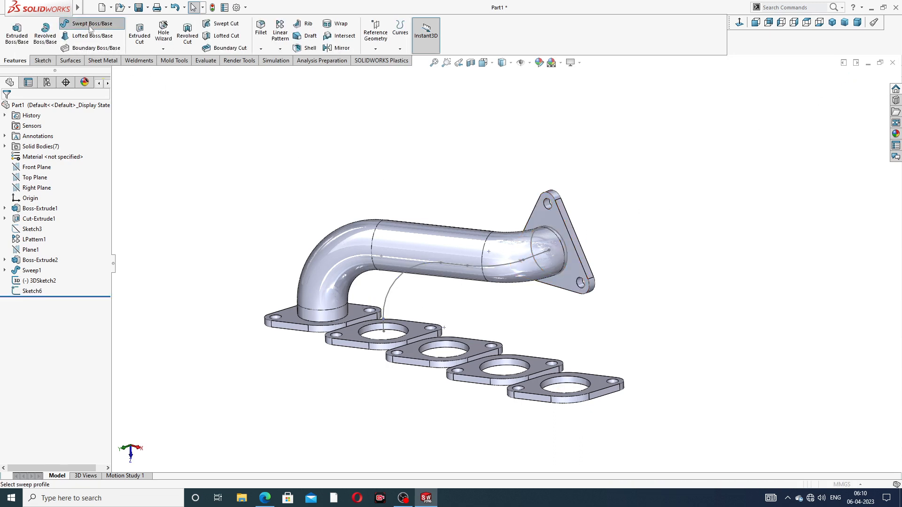
scroll(529, 244, down, 3)
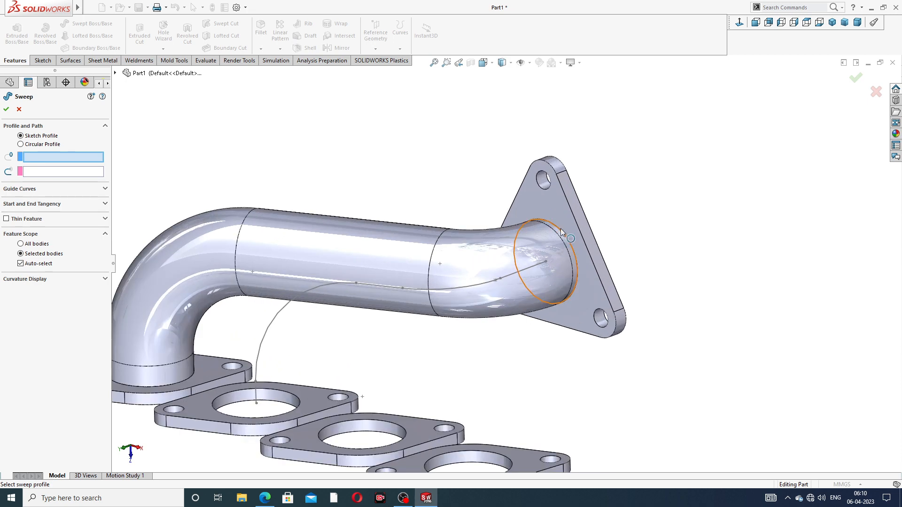
click(562, 232)
click(481, 288)
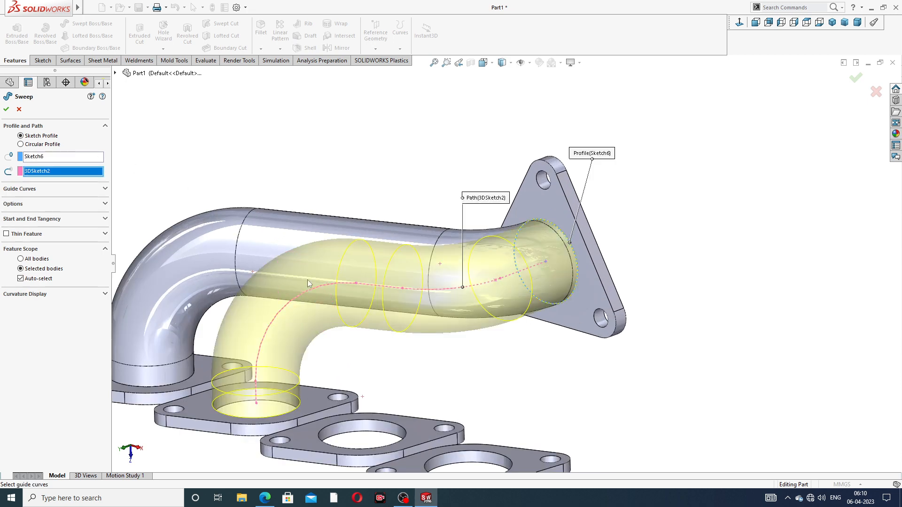
scroll(307, 280, up, 3)
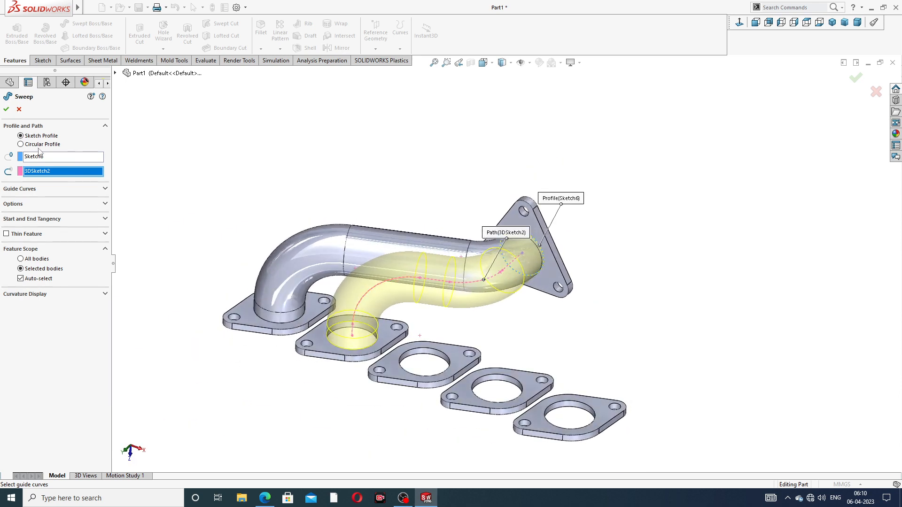
click(6, 110)
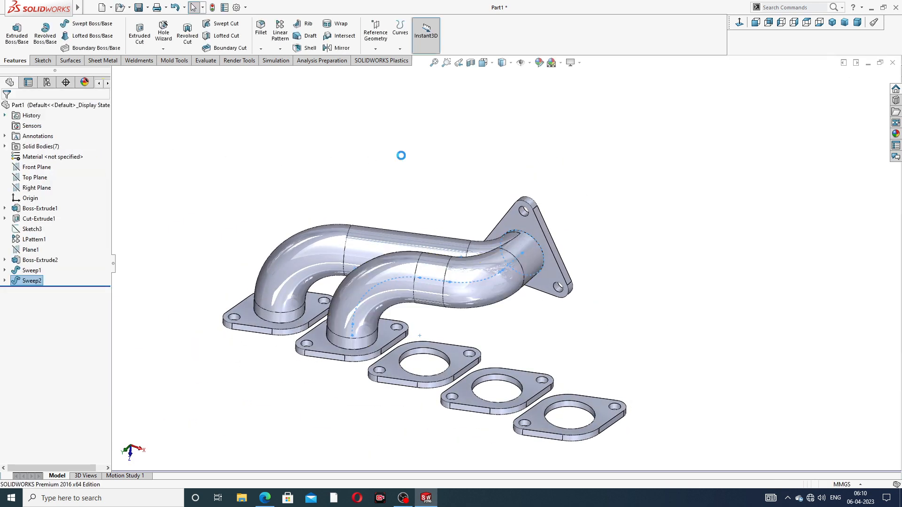
middle_drag(455, 236, 485, 286)
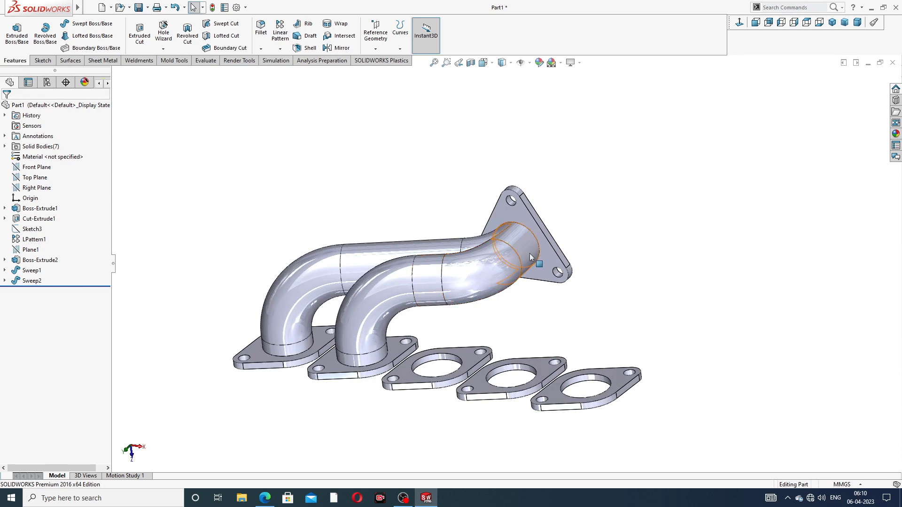
Start a 3D sketch and draw a construction line about 112 mm long downward from the centre of the triangular flange's circle.
middle_drag(530, 257, 510, 278)
middle_drag(573, 217, 414, 303)
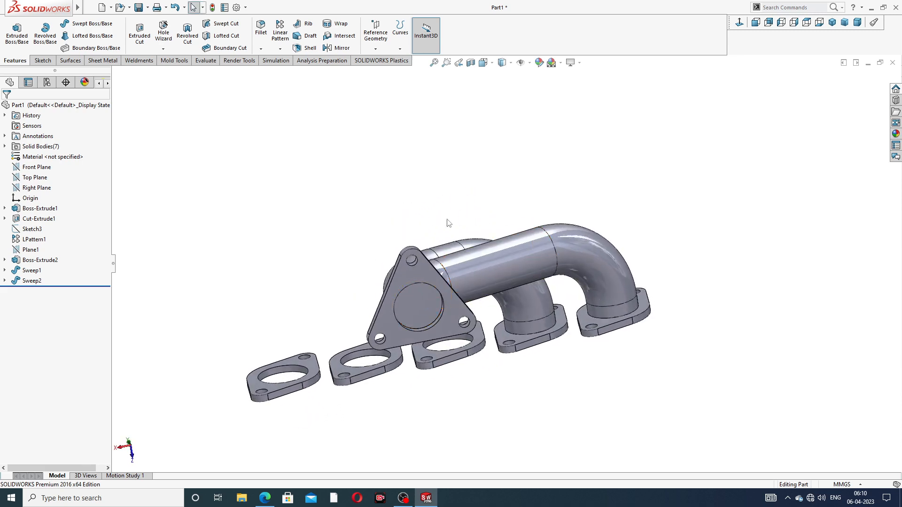
click(41, 61)
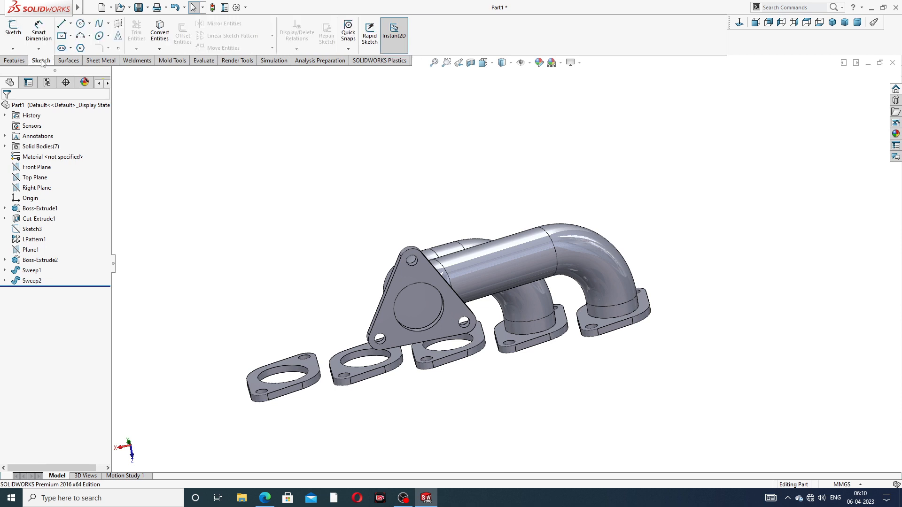
click(12, 49)
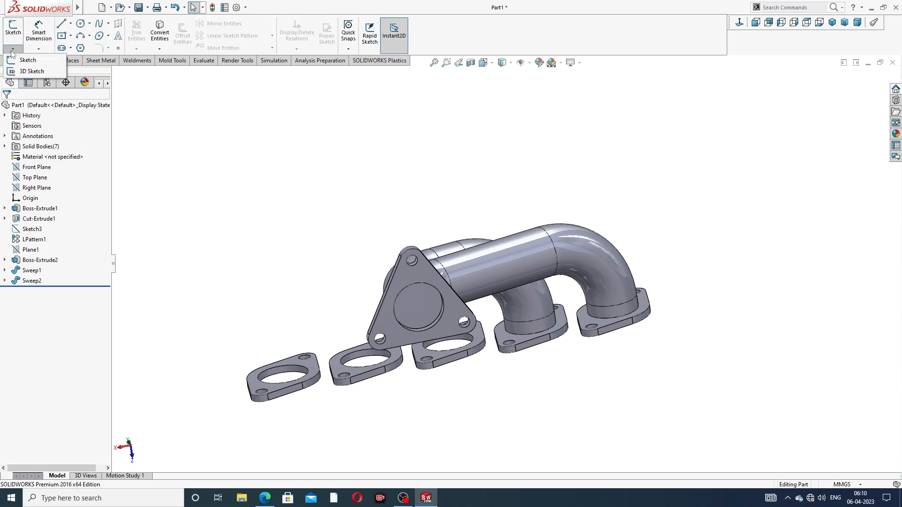
click(29, 71)
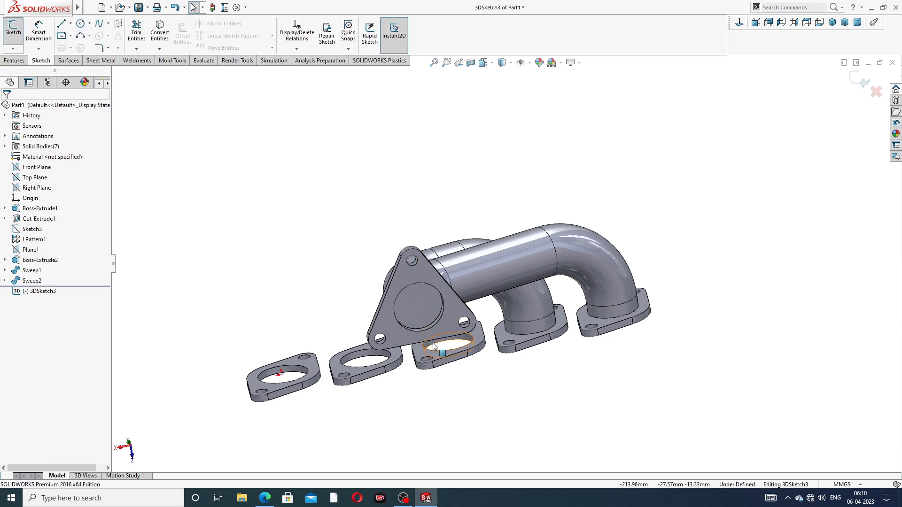
scroll(433, 346, down, 4)
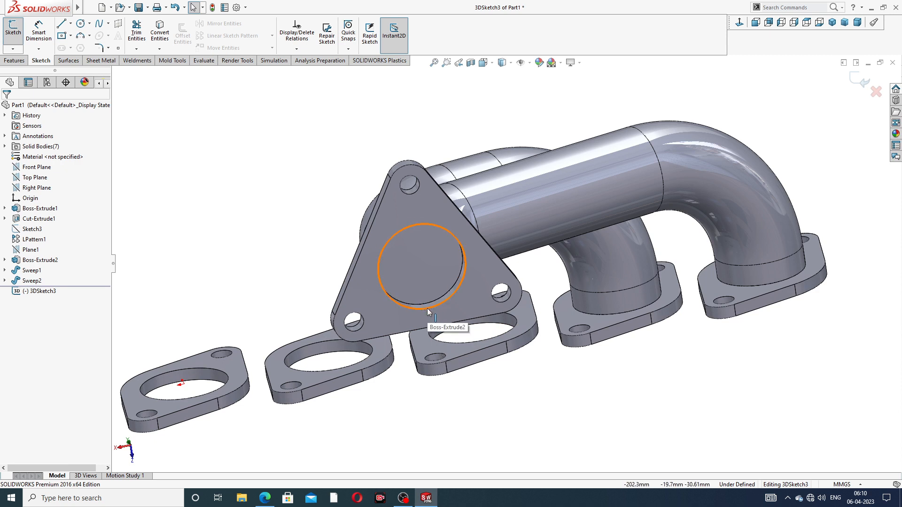
click(70, 24)
click(80, 44)
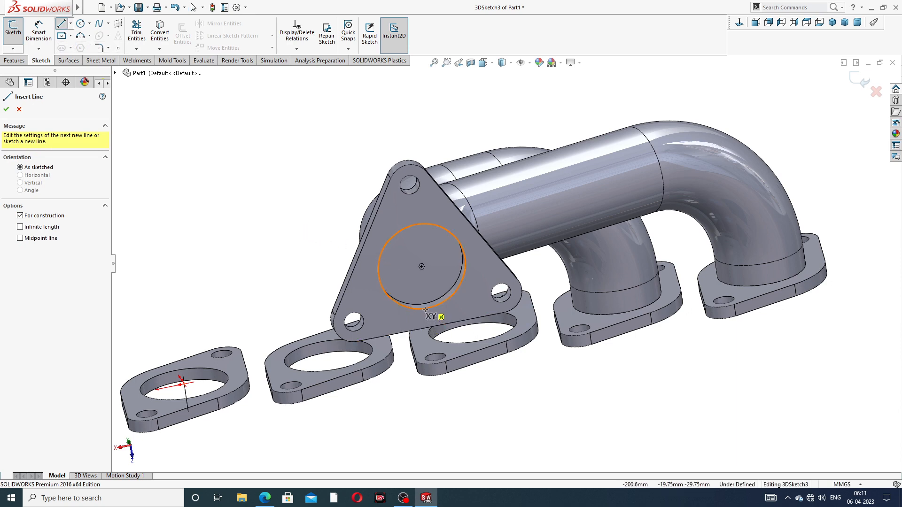
click(422, 267)
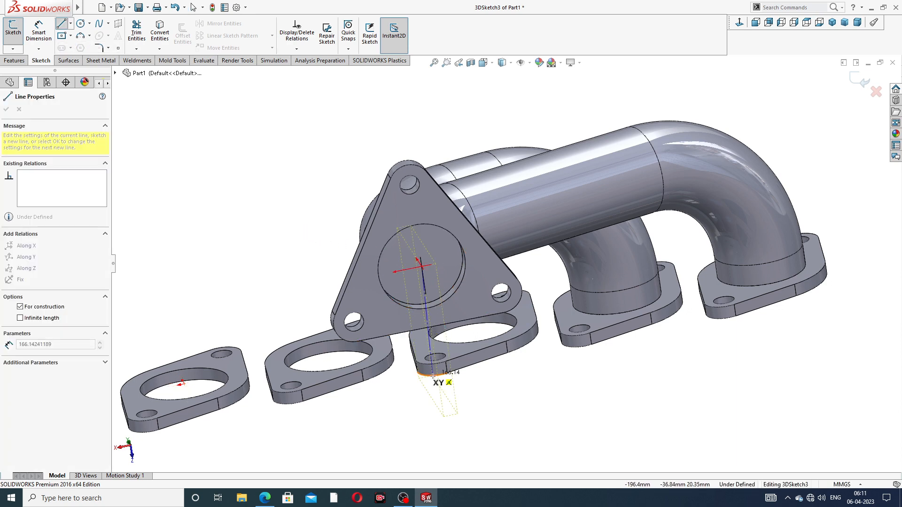
mouse_move(439, 404)
middle_down()
mouse_move(439, 389)
mouse_move(443, 402)
middle_up()
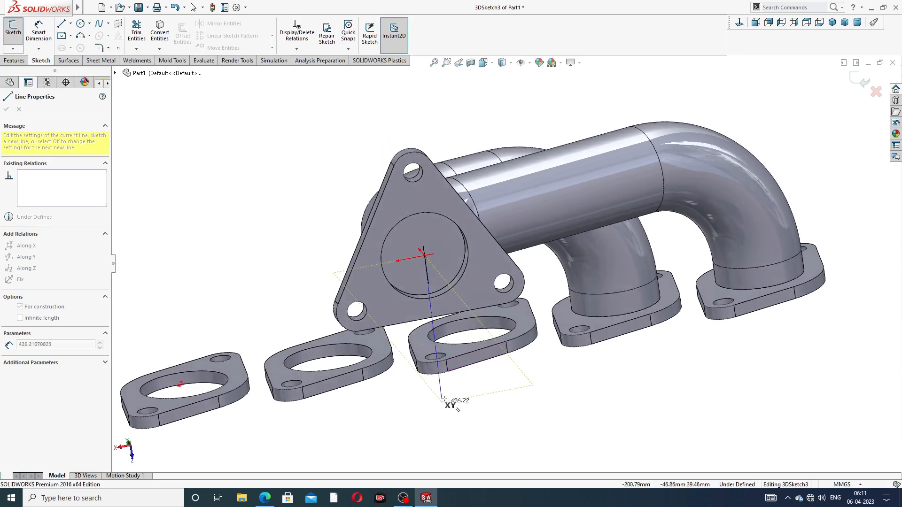
middle_drag(477, 365, 500, 384)
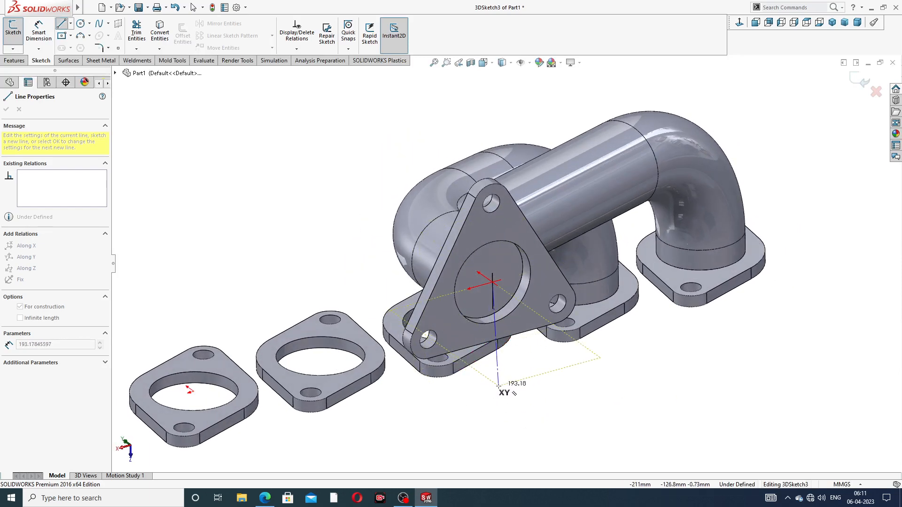
middle_drag(499, 386, 564, 335)
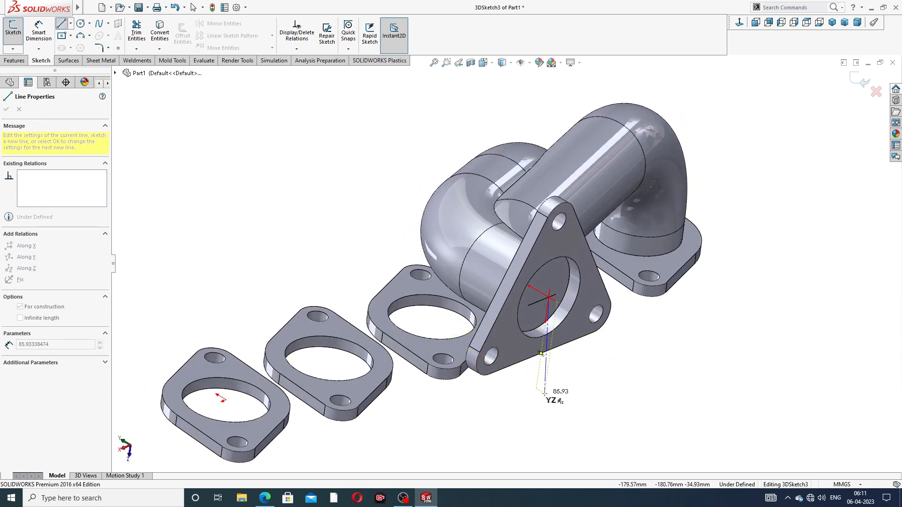
click(533, 416)
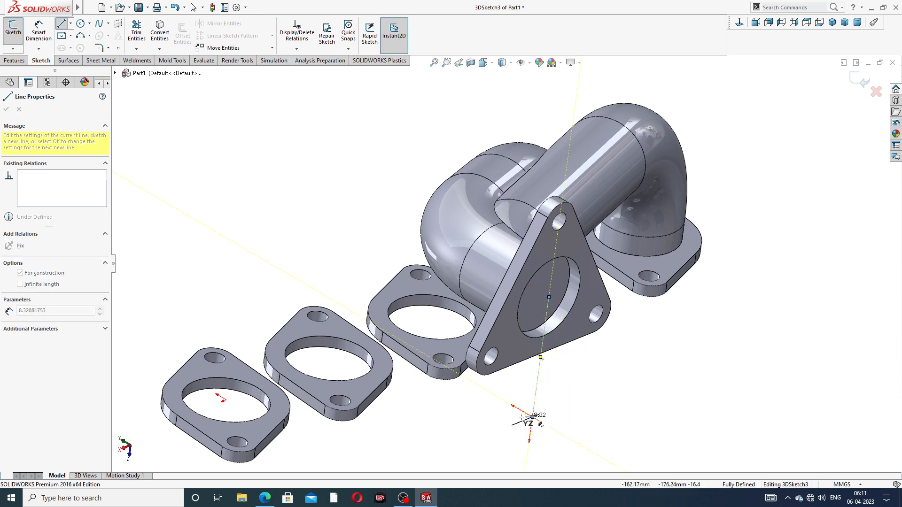
Add a second construction line from the first one's lower end, running back under the triangular flange at right angles, and close the 3D sketch.
click(470, 379)
right_click(554, 379)
click(576, 389)
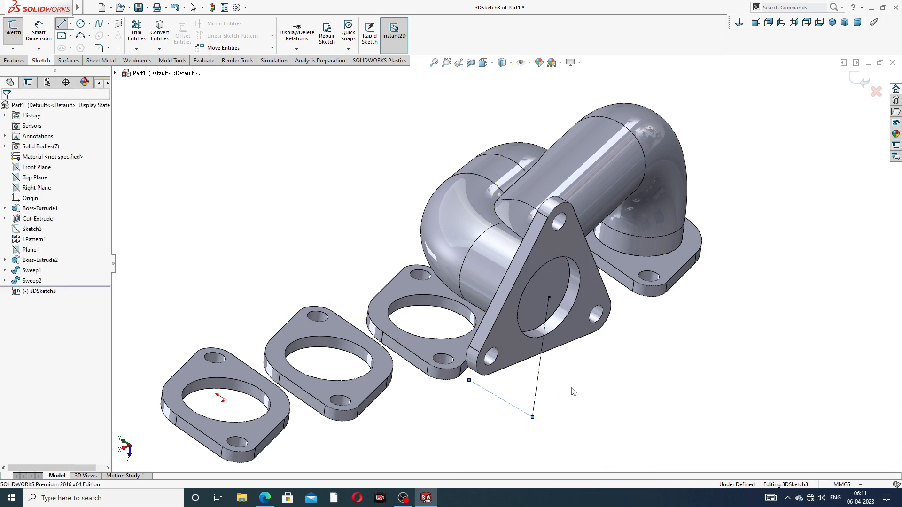
scroll(554, 377, up, 3)
mouse_move(554, 377)
middle_down()
mouse_move(599, 359)
mouse_move(557, 373)
middle_up()
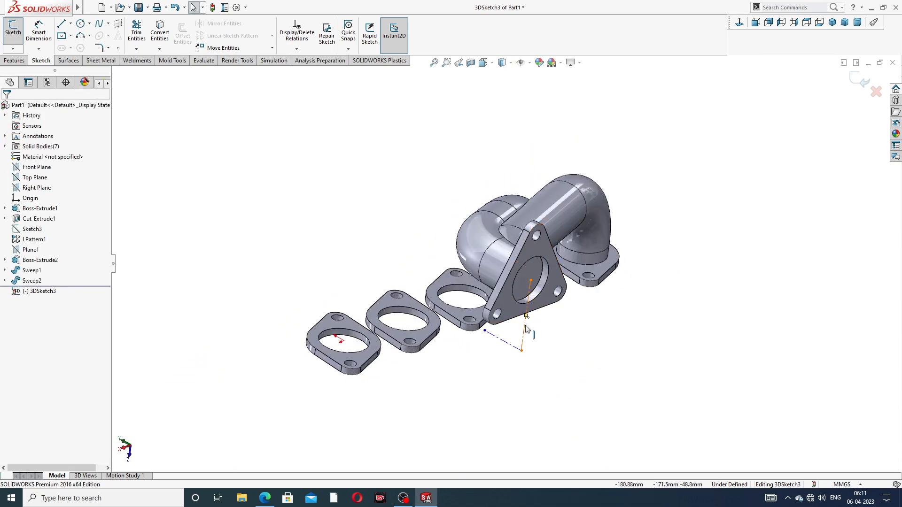
middle_drag(544, 330, 549, 328)
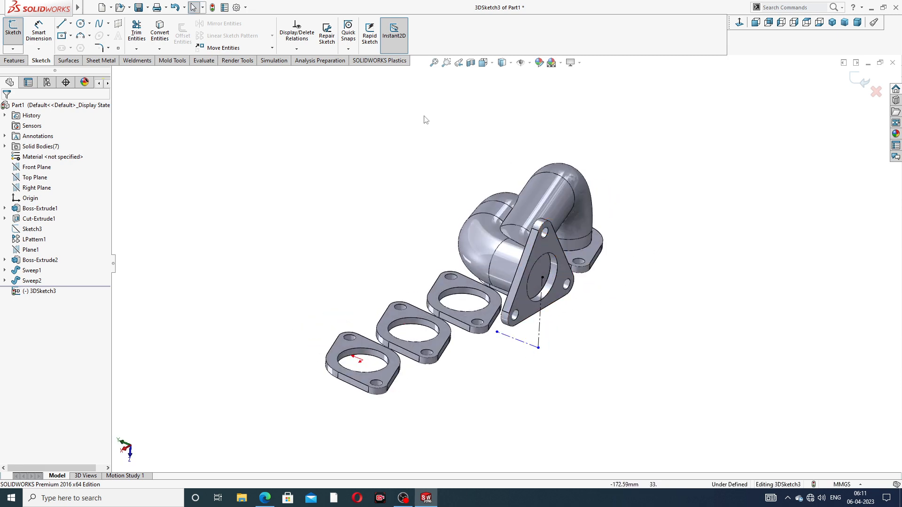
click(858, 81)
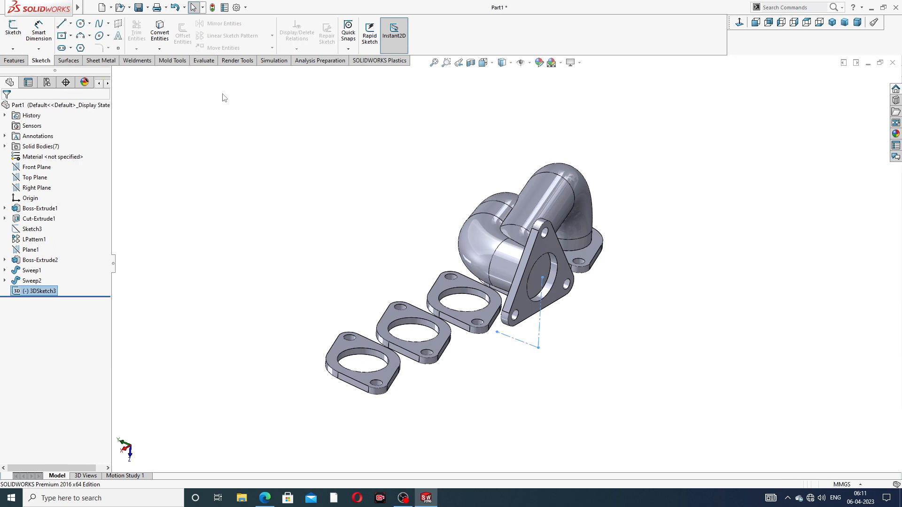
Create a reference plane coincident with both construction lines of the new 3D sketch.
click(10, 61)
click(376, 33)
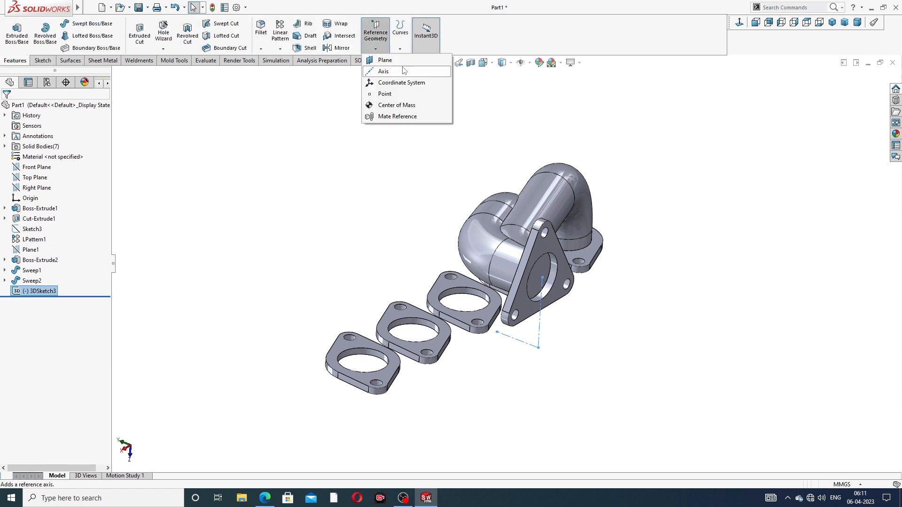
click(384, 60)
scroll(563, 341, down, 3)
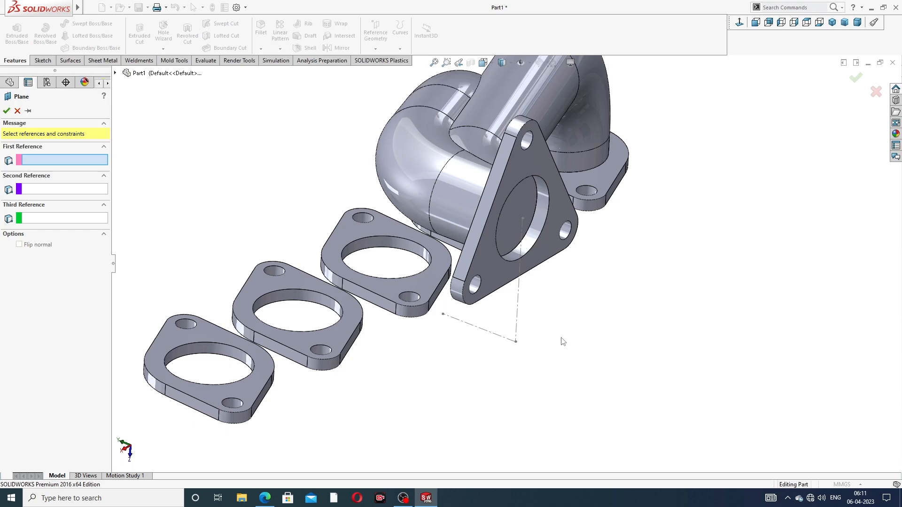
click(519, 289)
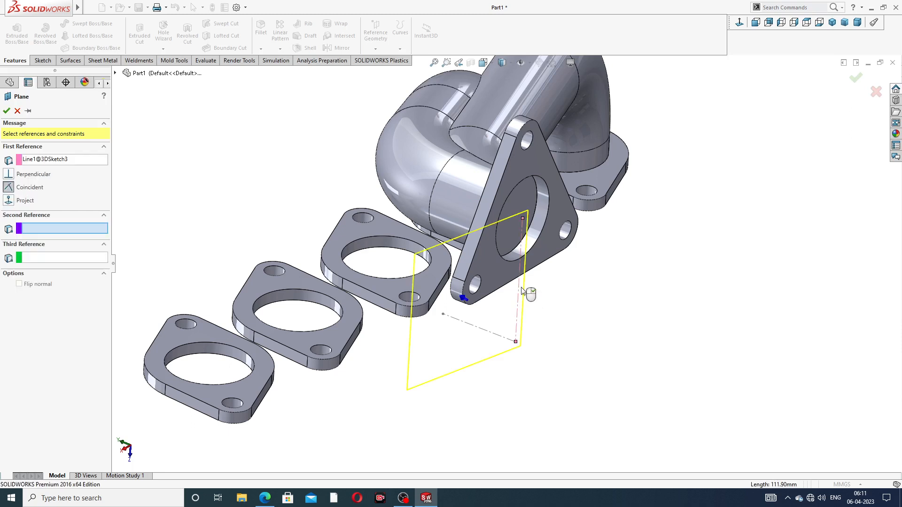
click(487, 335)
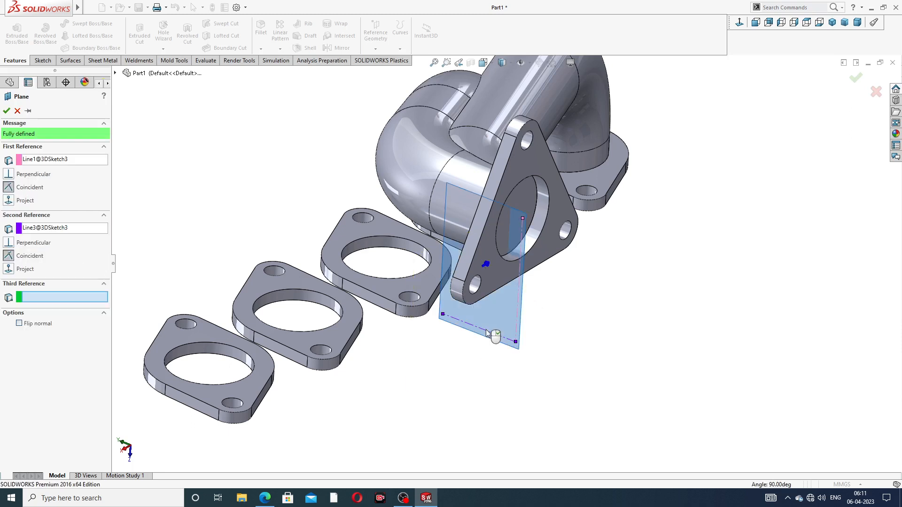
click(853, 78)
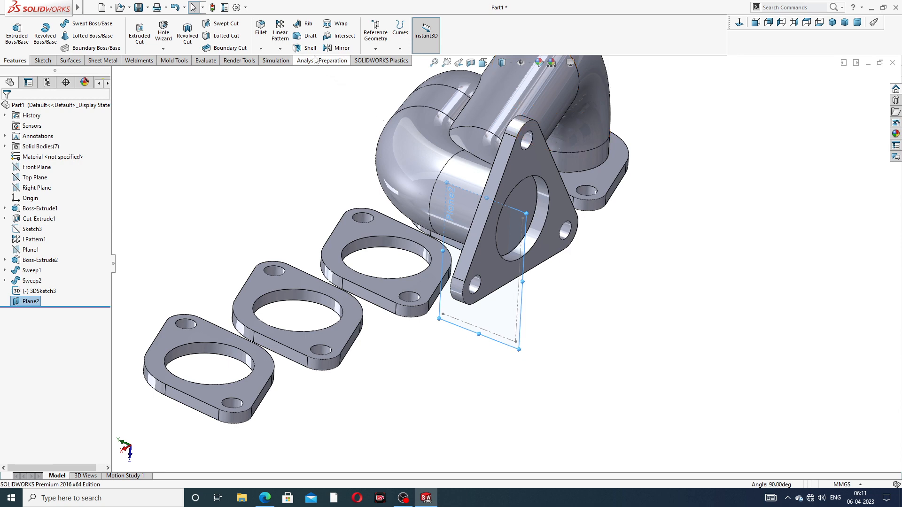
Mirror the Sweep1 and Sweep2 pipes about Plane2.
click(342, 48)
scroll(472, 169, up, 2)
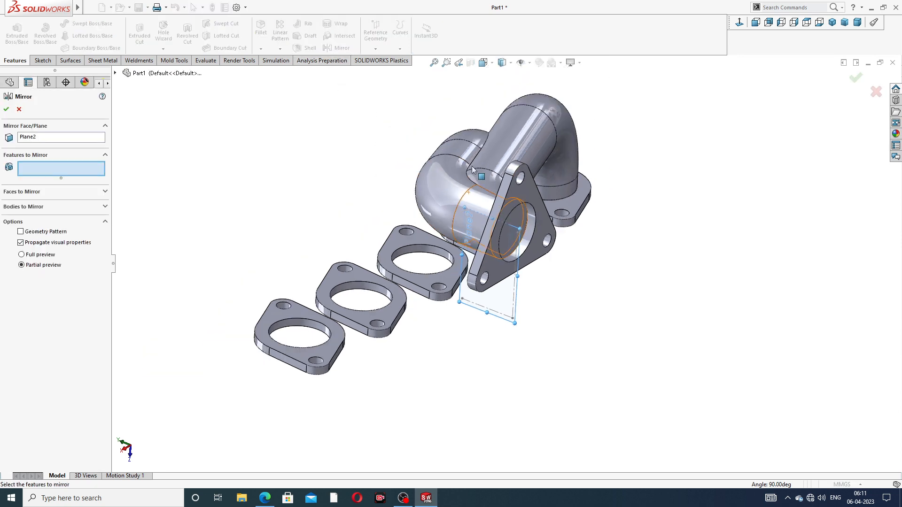
middle_drag(474, 171, 475, 199)
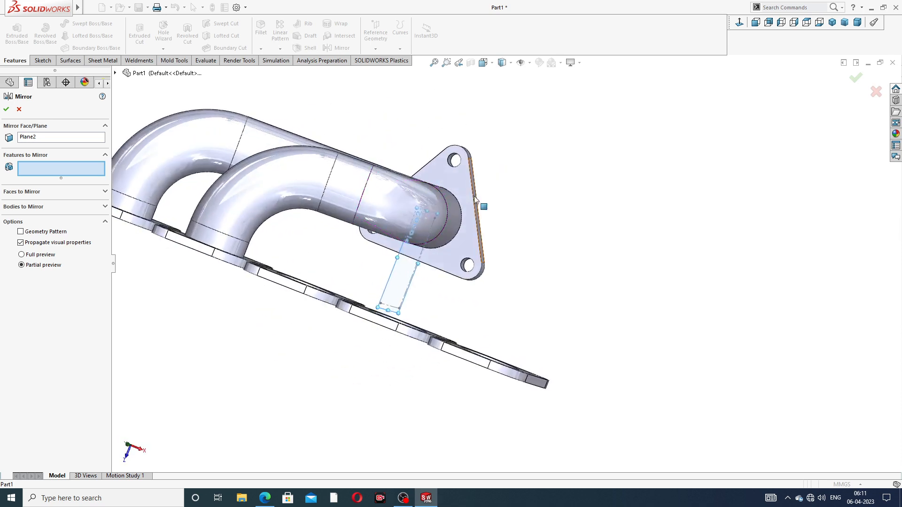
scroll(497, 254, up, 3)
click(115, 74)
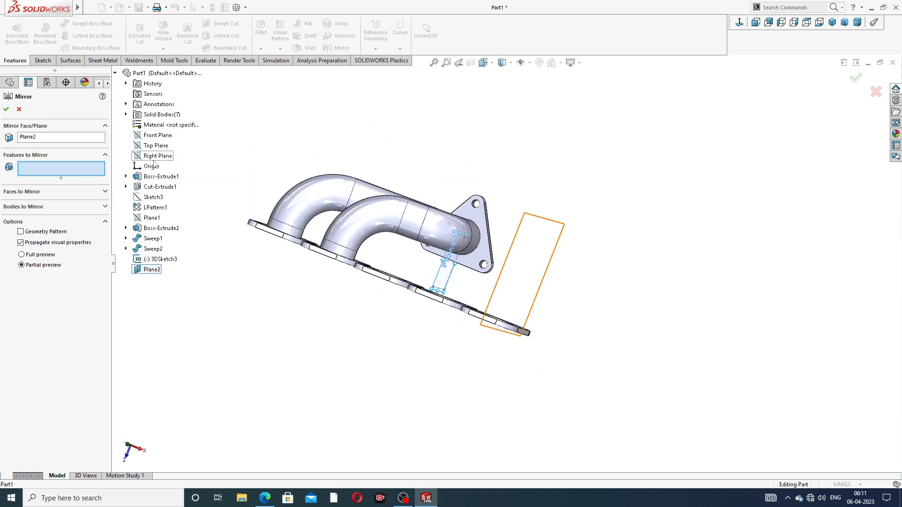
click(153, 238)
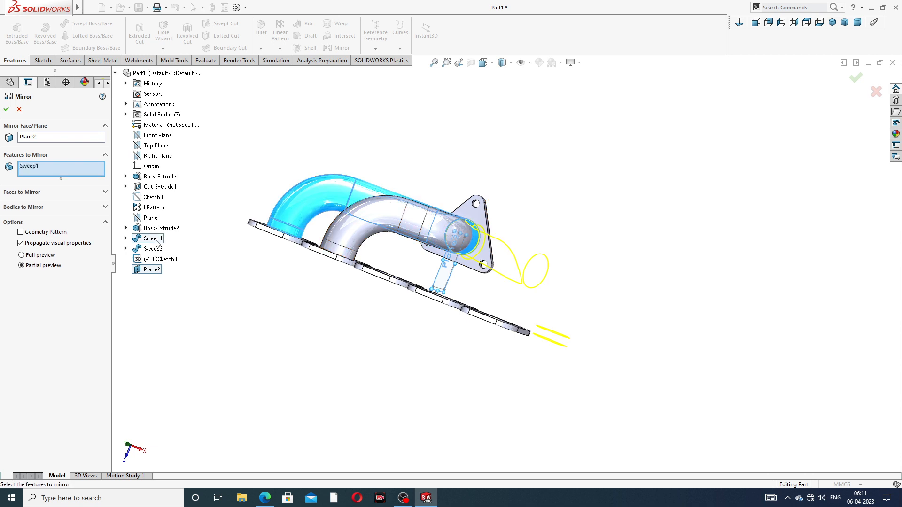
click(155, 250)
middle_drag(198, 255, 207, 283)
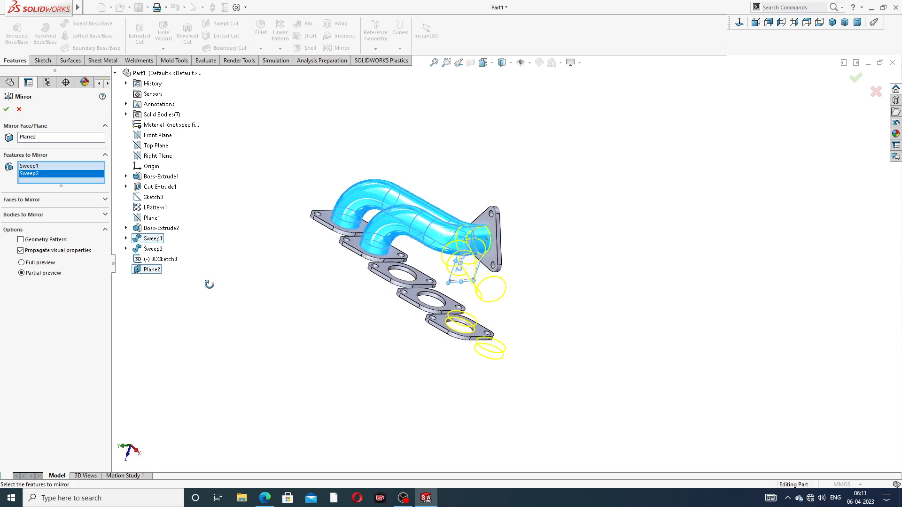
middle_drag(411, 176, 408, 249)
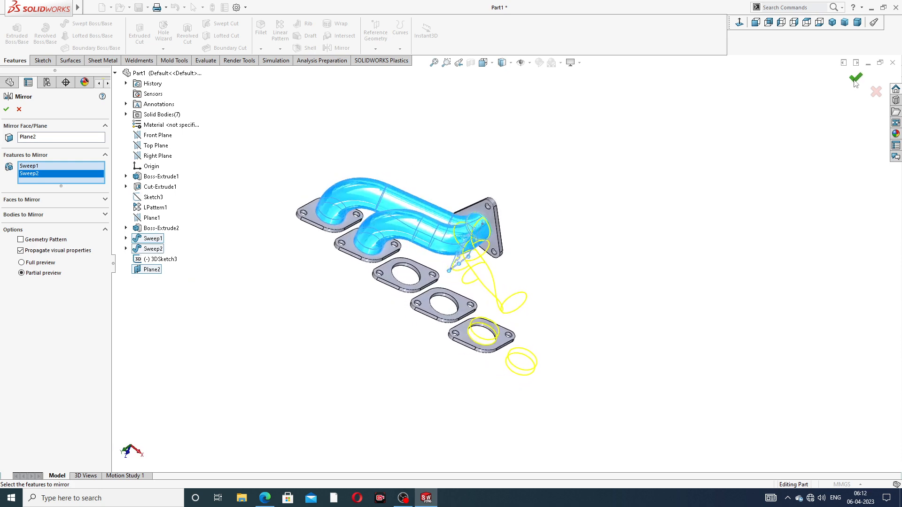
click(855, 81)
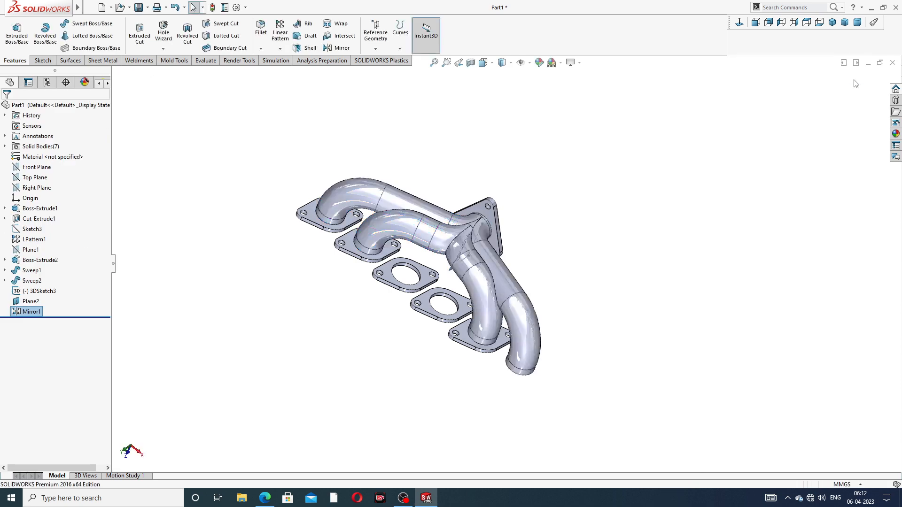
Edit the mirror feature to remove Sweep1 so that only the Sweep2 pipe is mirrored about Plane2.
middle_drag(617, 165, 596, 155)
middle_drag(543, 251, 525, 256)
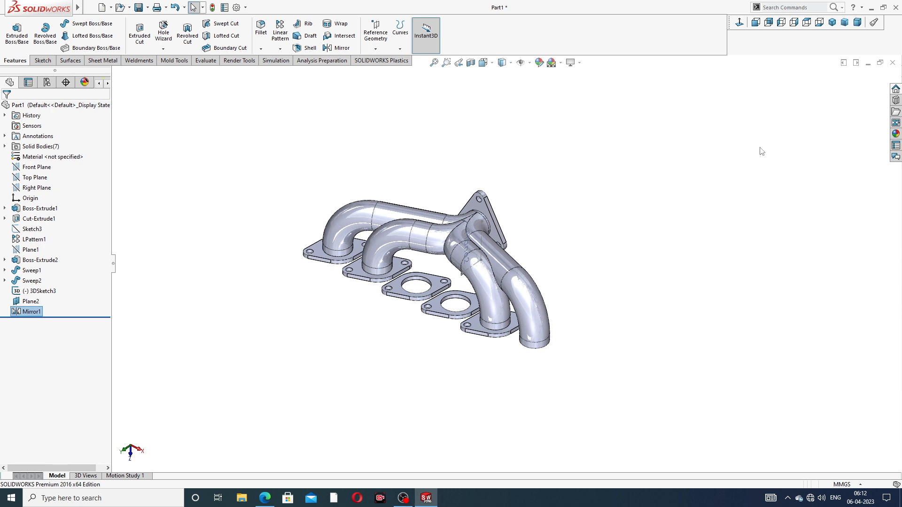
middle_drag(528, 258, 526, 238)
click(32, 311)
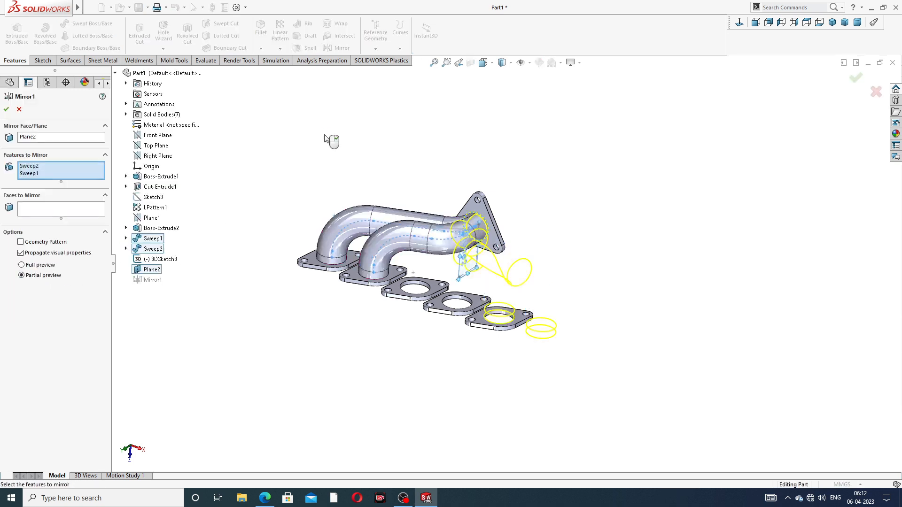
right_click(52, 173)
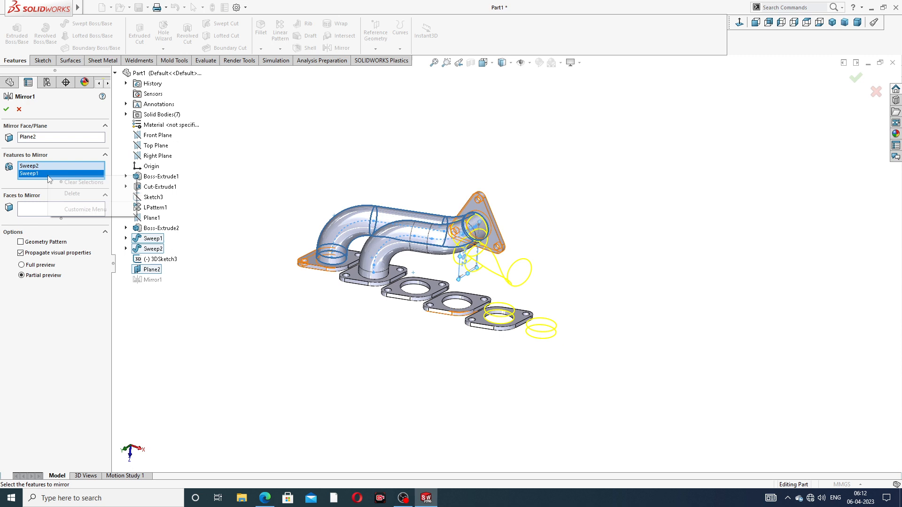
click(71, 193)
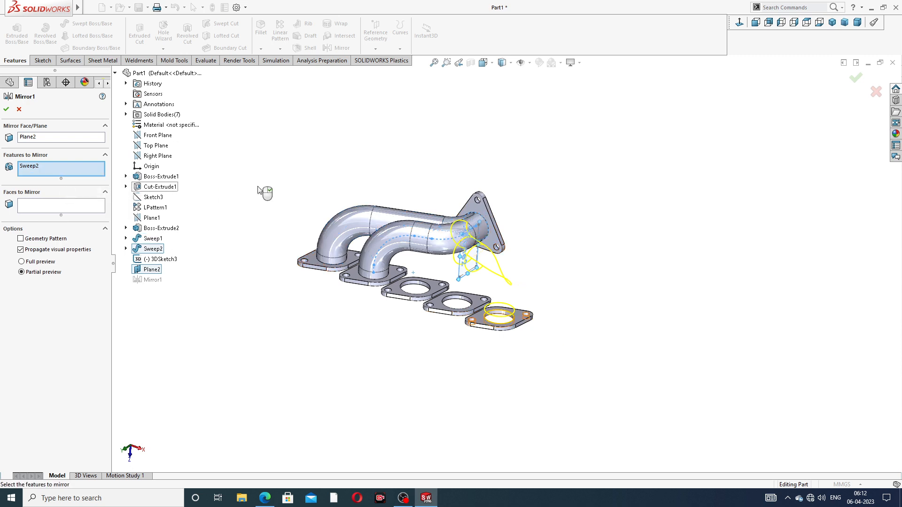
mouse_move(330, 190)
middle_down()
mouse_move(367, 180)
mouse_move(328, 208)
middle_up()
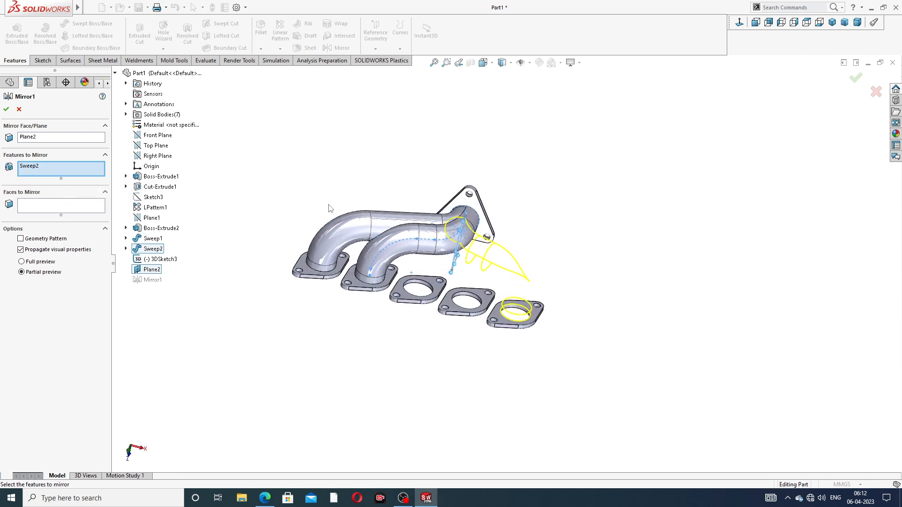
click(5, 109)
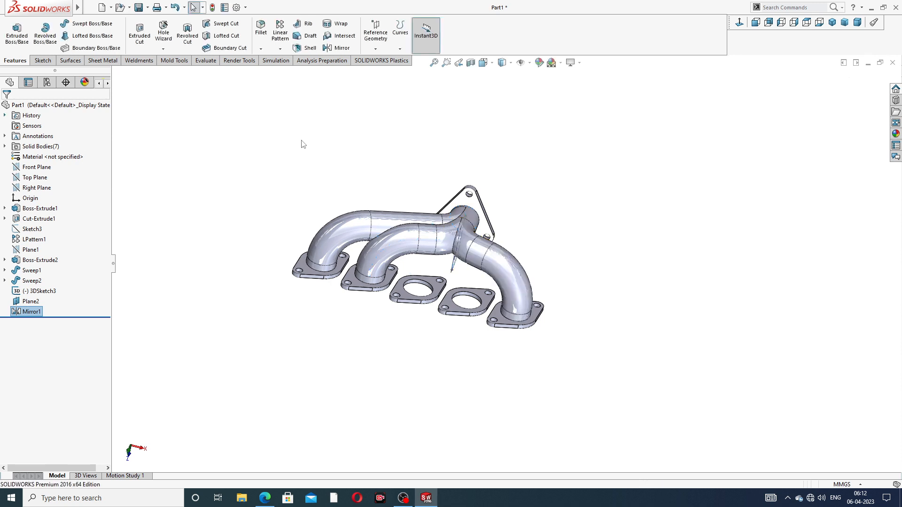
middle_drag(462, 220, 586, 281)
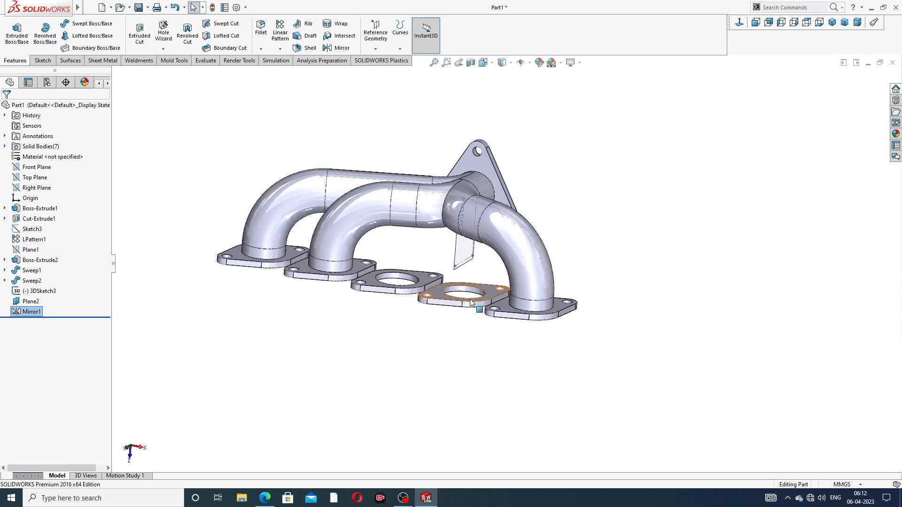
scroll(443, 284, down, 3)
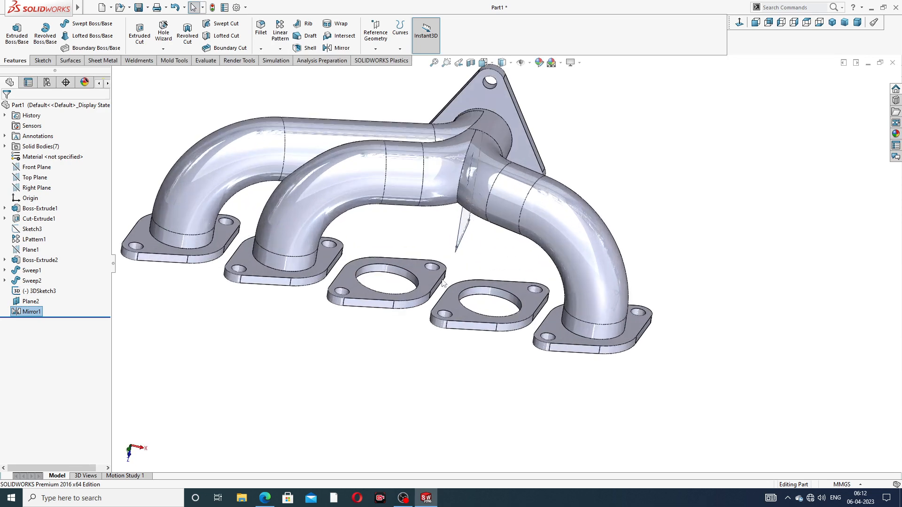
Start a new 3D sketch and draw a line about 72 mm long along Y, running back from the outlet pipe's centre at the triangular flange.
scroll(449, 222, up, 3)
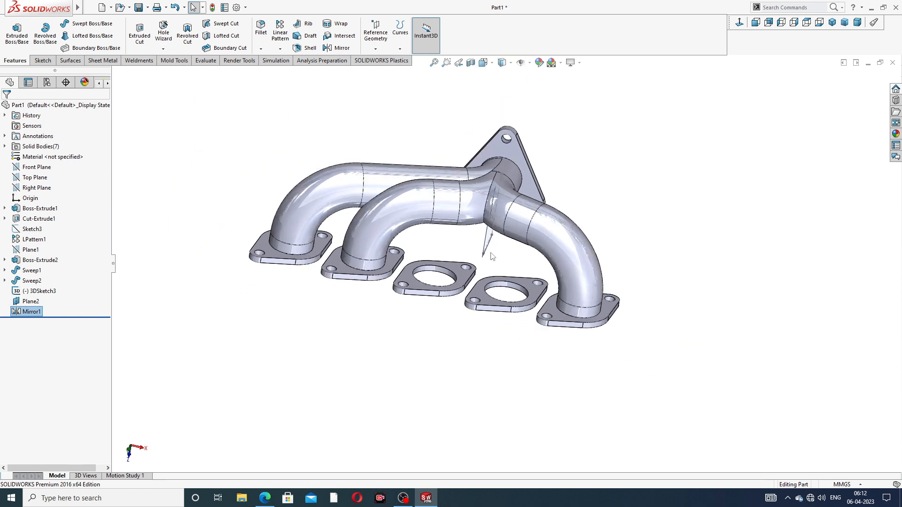
middle_drag(490, 257, 455, 233)
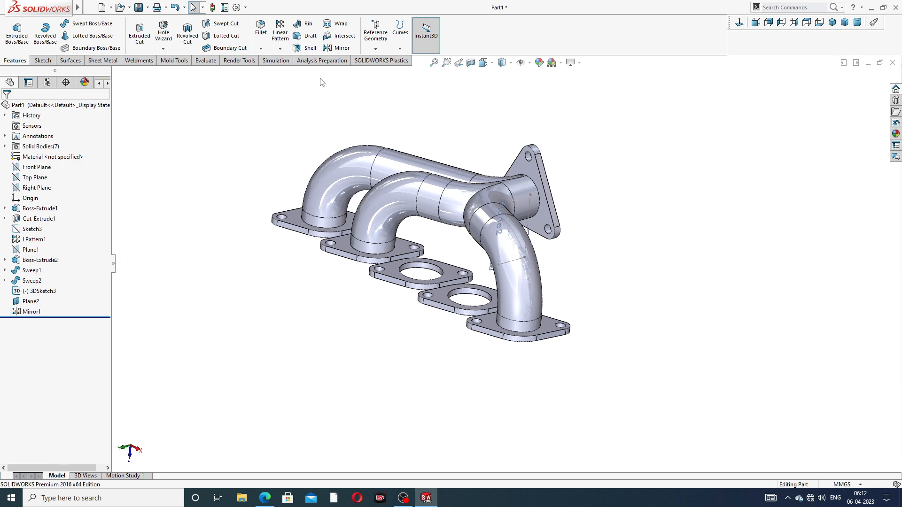
click(43, 60)
click(12, 49)
click(28, 71)
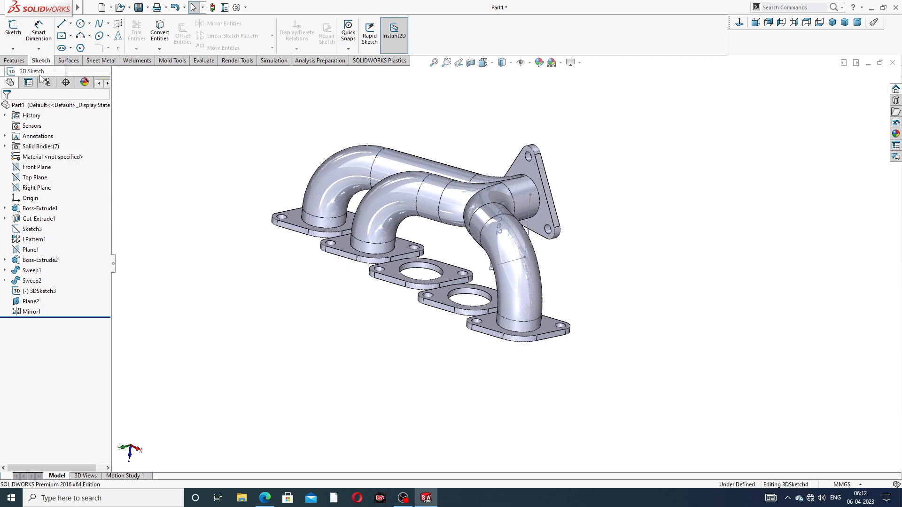
middle_drag(540, 197, 545, 194)
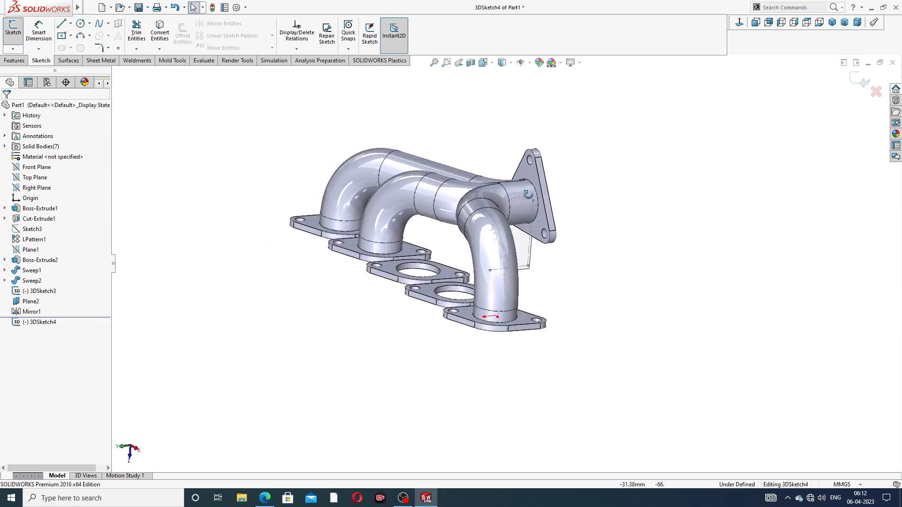
scroll(543, 190, down, 4)
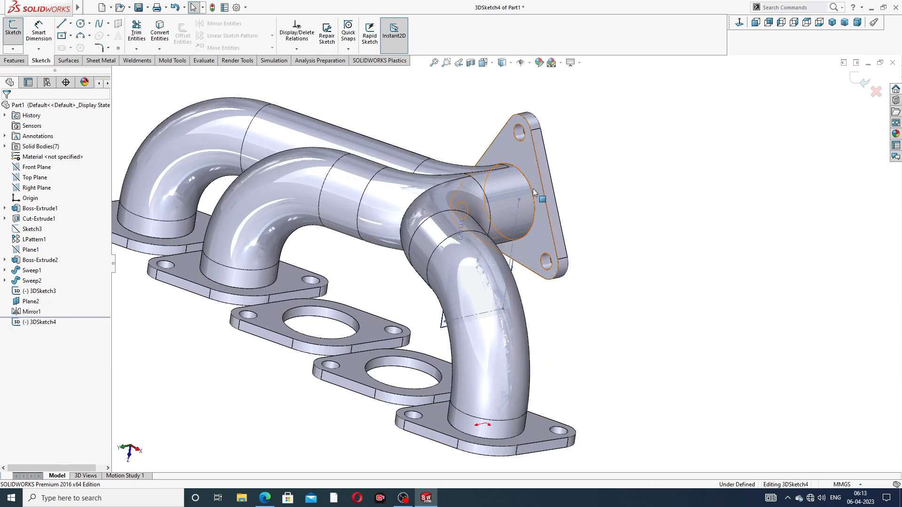
click(61, 24)
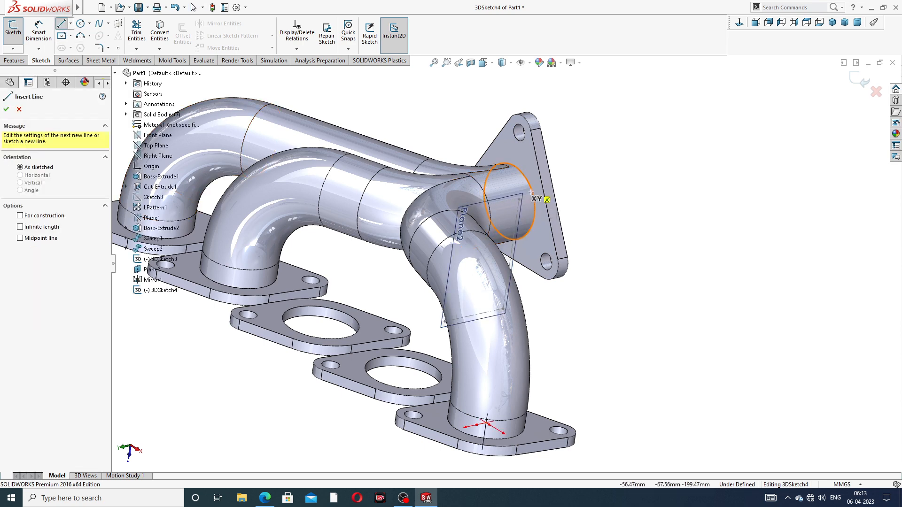
middle_drag(531, 195, 543, 190)
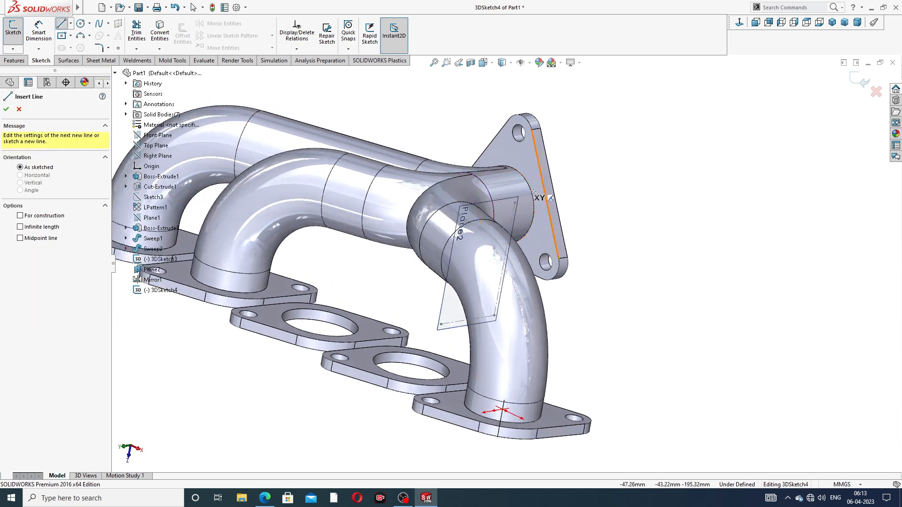
click(505, 204)
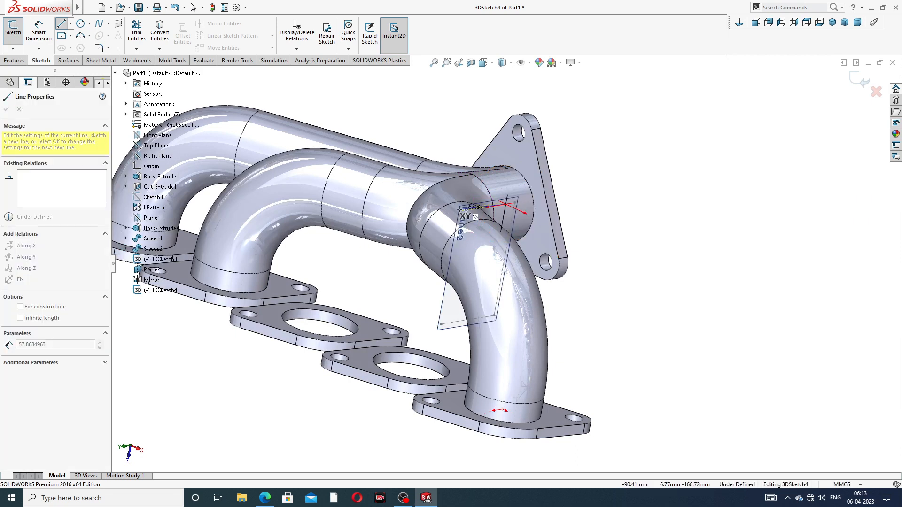
click(452, 213)
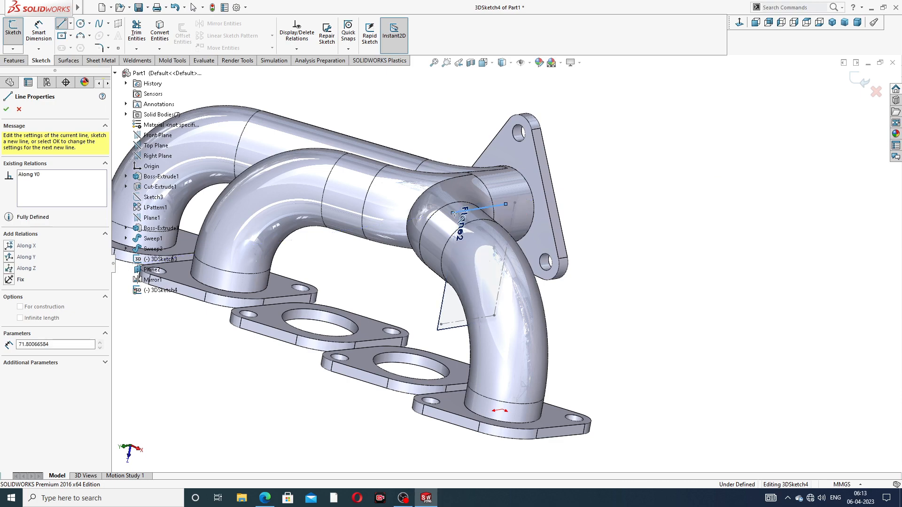
right_click(491, 183)
click(507, 191)
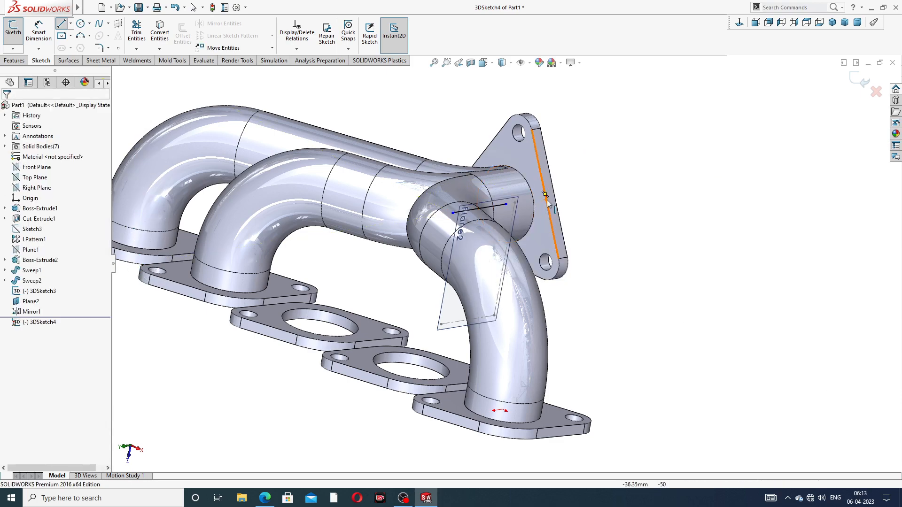
Shorten the outlet line to about 49 mm by moving its free end toward the triangular flange.
mouse_move(534, 200)
middle_down()
mouse_move(487, 203)
mouse_move(540, 212)
middle_up()
drag(452, 219, 470, 217)
click(616, 184)
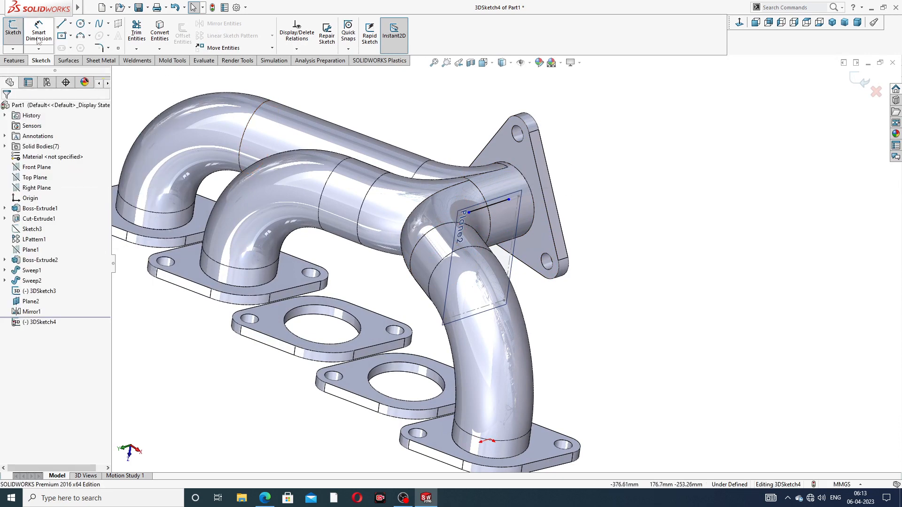
click(61, 24)
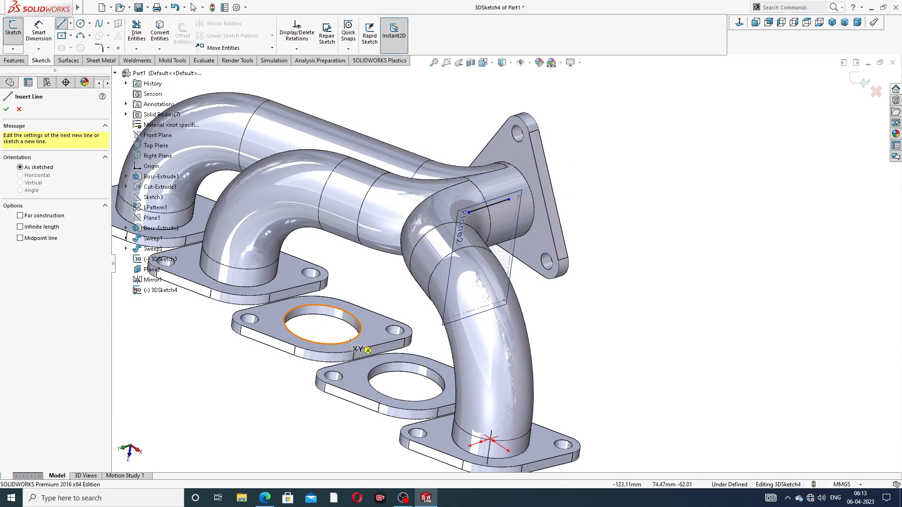
click(322, 324)
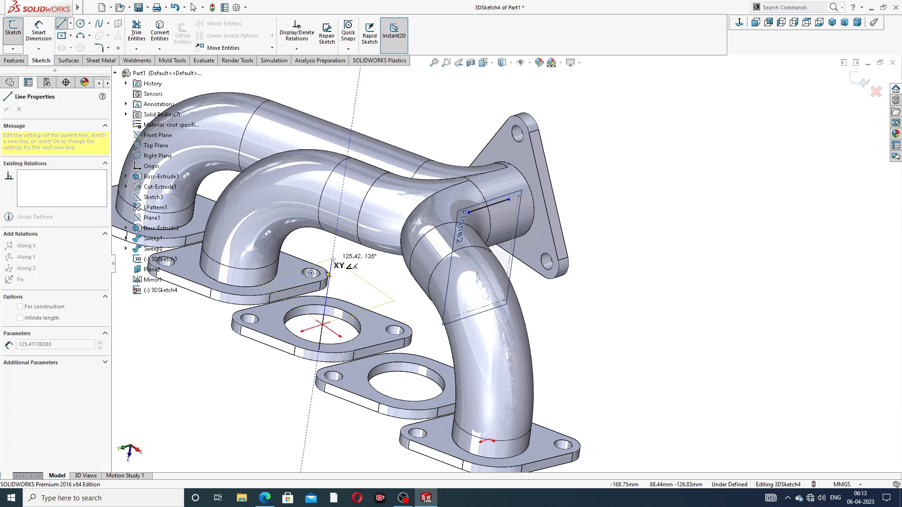
click(333, 260)
right_click(355, 262)
click(371, 270)
middle_drag(373, 271, 397, 269)
click(279, 297)
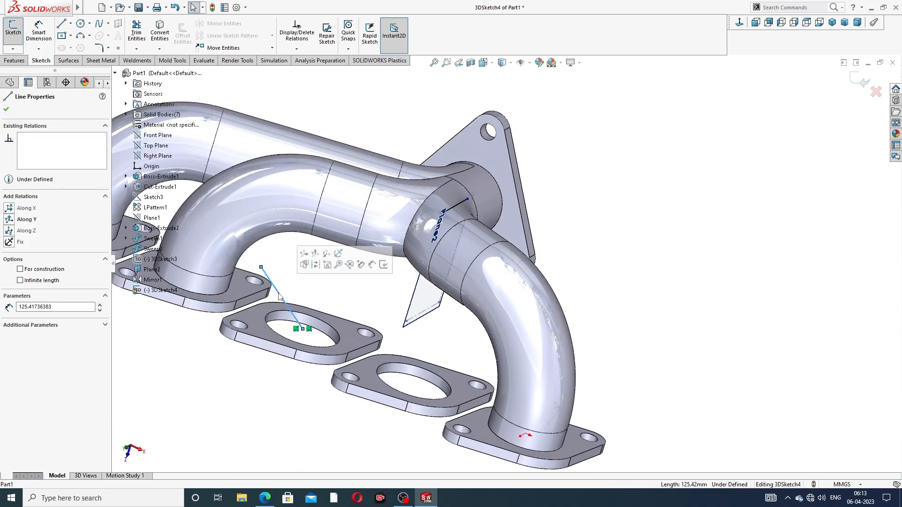
key(Delete)
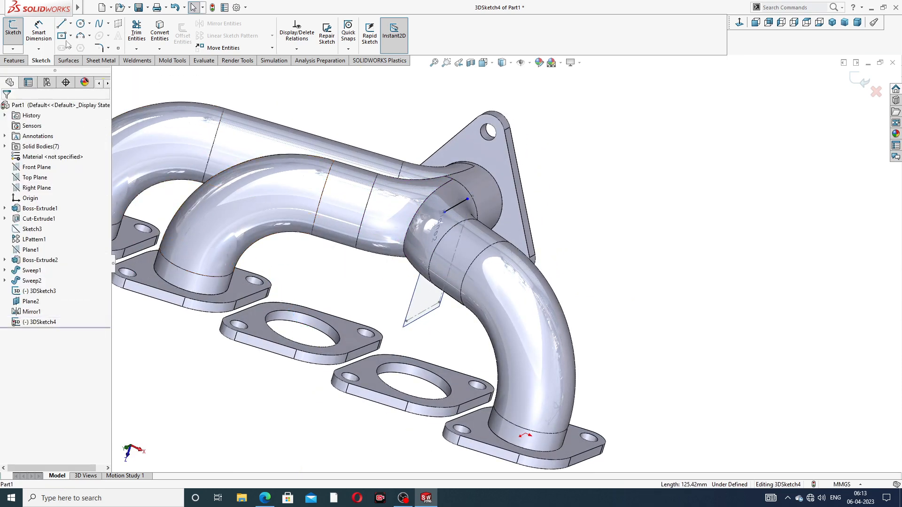
Draw a vertical line about 46 mm long along Z, rising from the centre of the middle oval flange's hole.
click(62, 24)
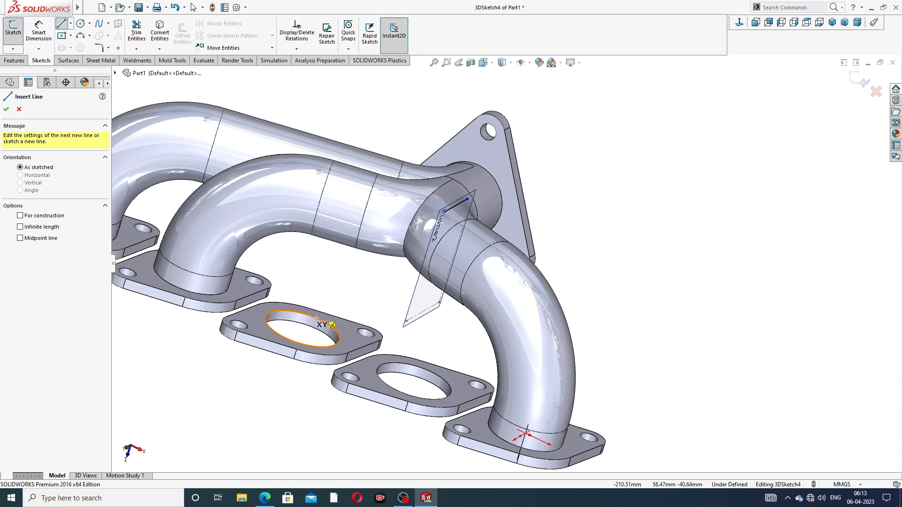
click(302, 329)
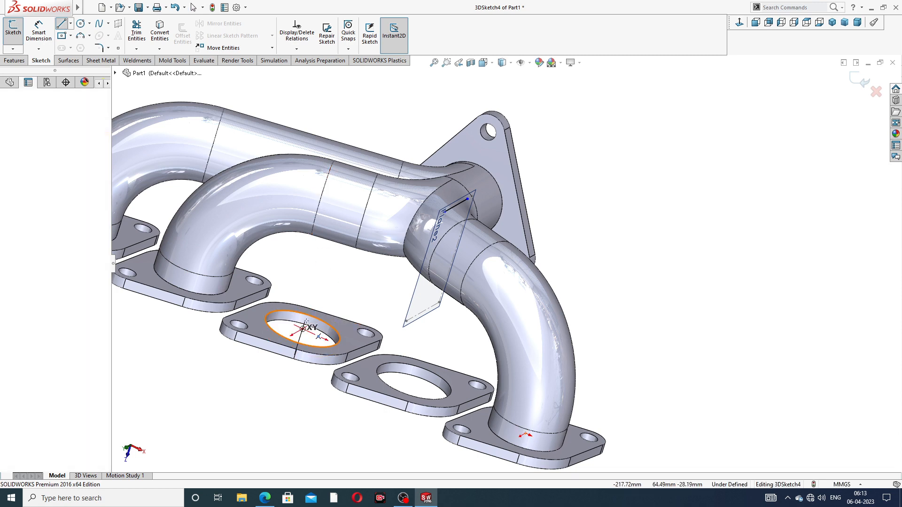
middle_drag(323, 279, 334, 254)
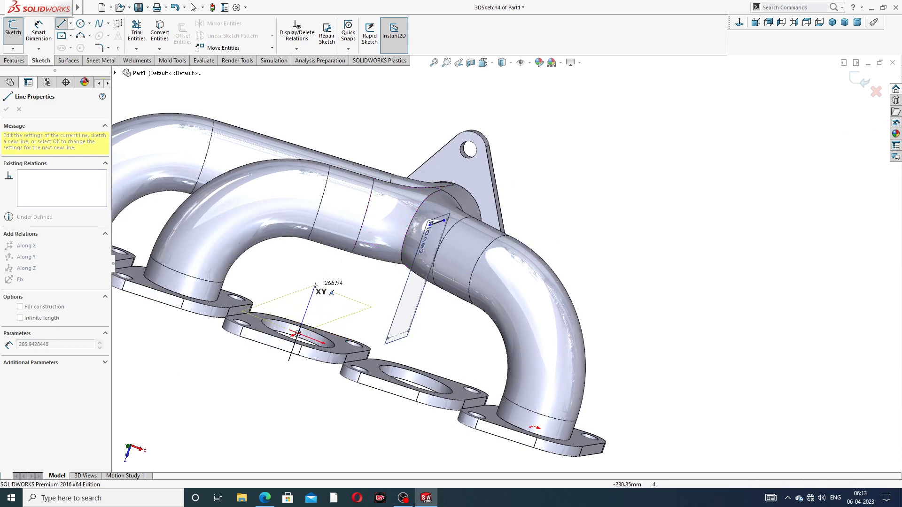
key(Tab)
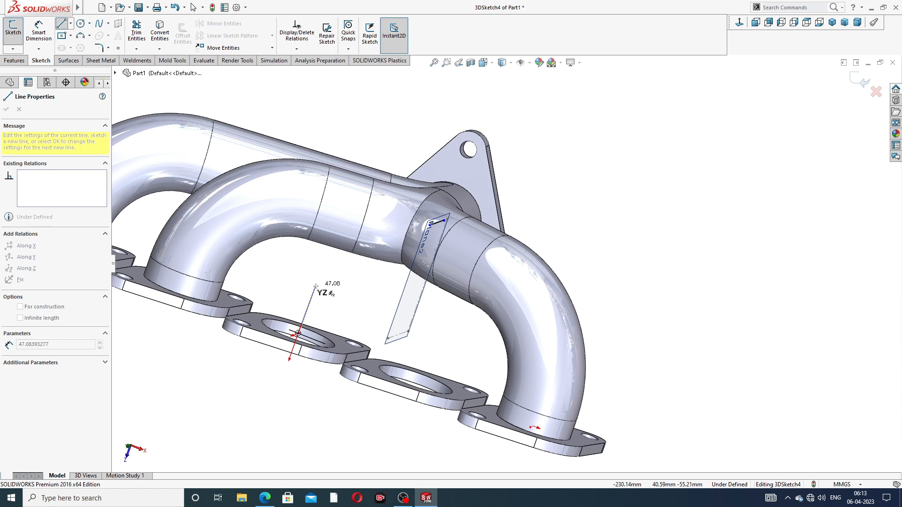
mouse_move(310, 295)
middle_down()
mouse_move(323, 246)
mouse_move(322, 287)
middle_up()
key(Tab)
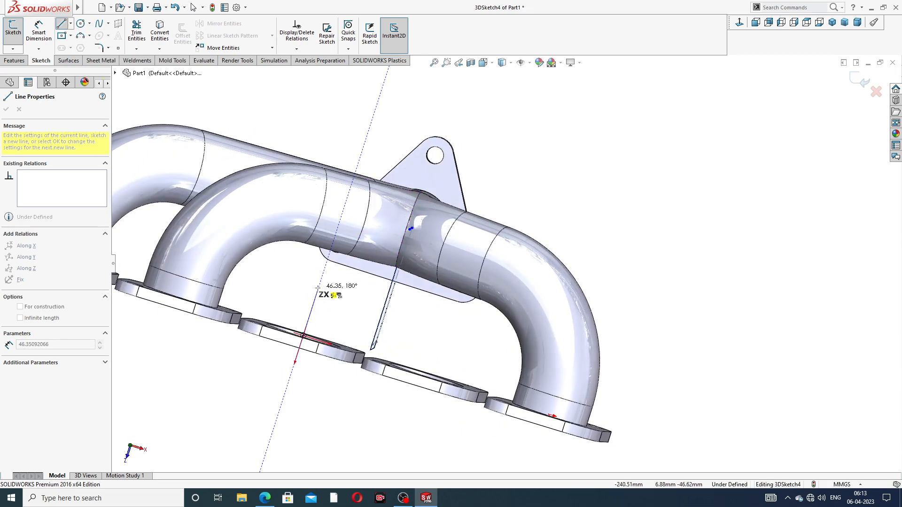
click(317, 286)
right_click(336, 287)
click(364, 296)
Connect the vertical line's upper end to the outlet line's free end with a sloped line about 145 mm long.
middle_drag(351, 306, 304, 320)
middle_drag(409, 260, 393, 294)
click(62, 24)
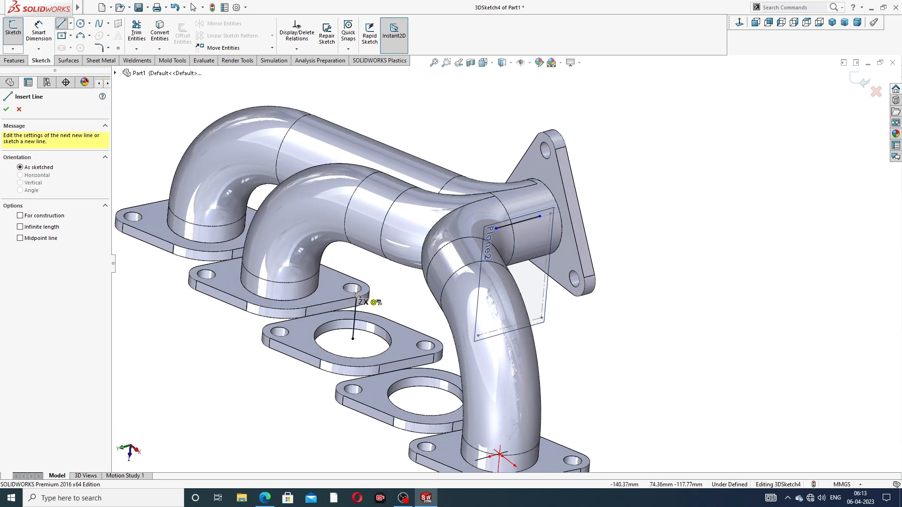
click(356, 297)
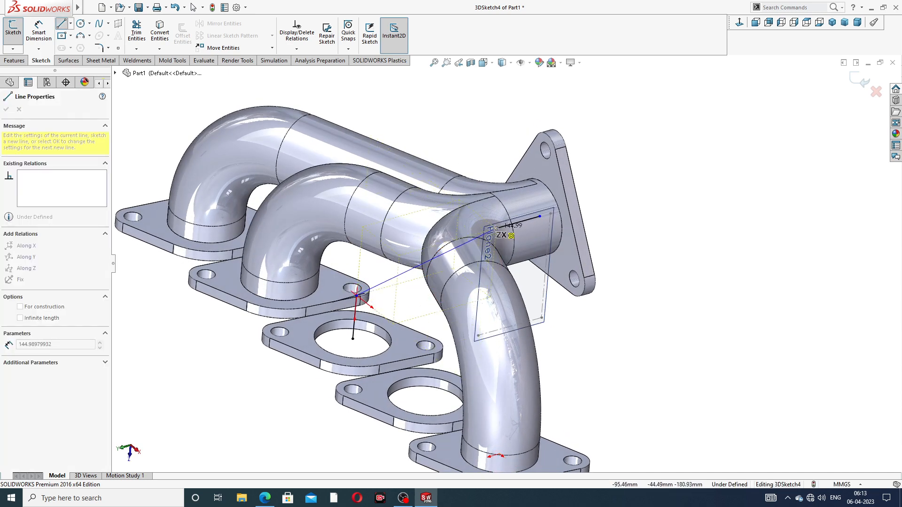
click(496, 229)
right_click(609, 177)
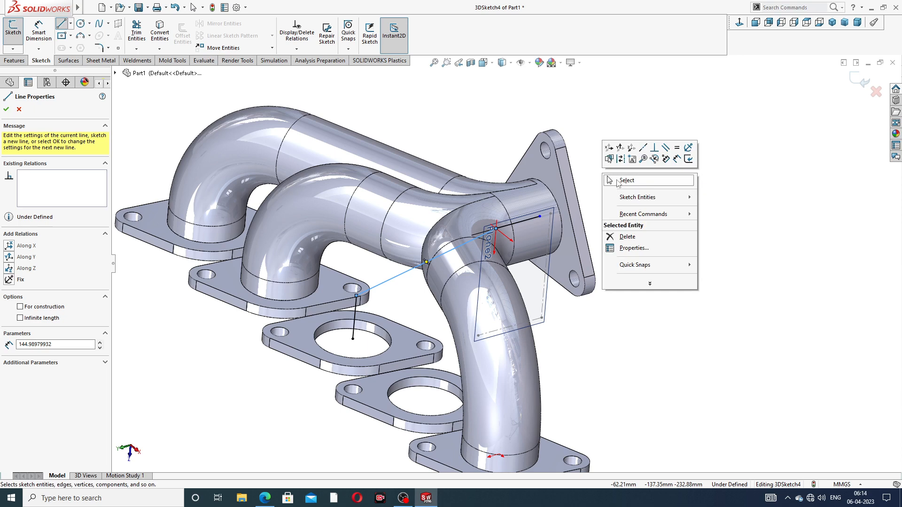
click(613, 180)
Dimension the vertical line above the middle oval flange to 114 mm.
middle_drag(531, 238, 543, 233)
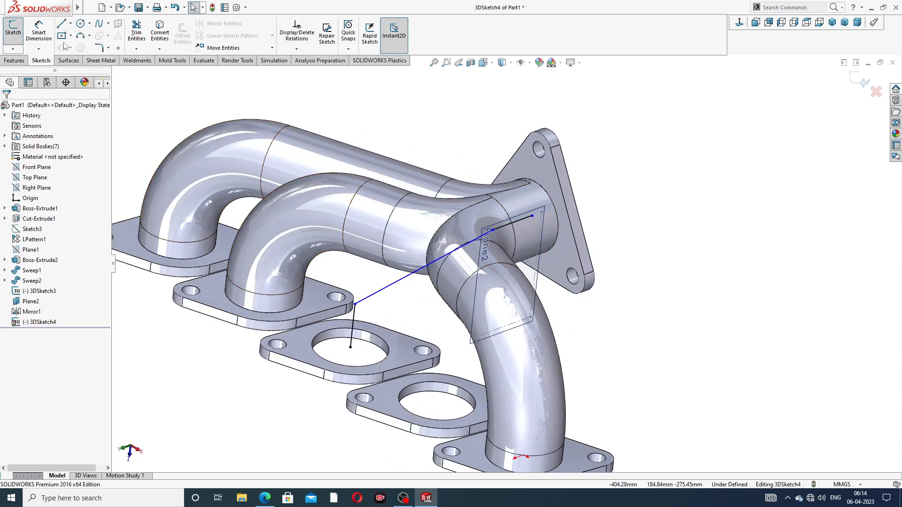
click(39, 32)
click(356, 317)
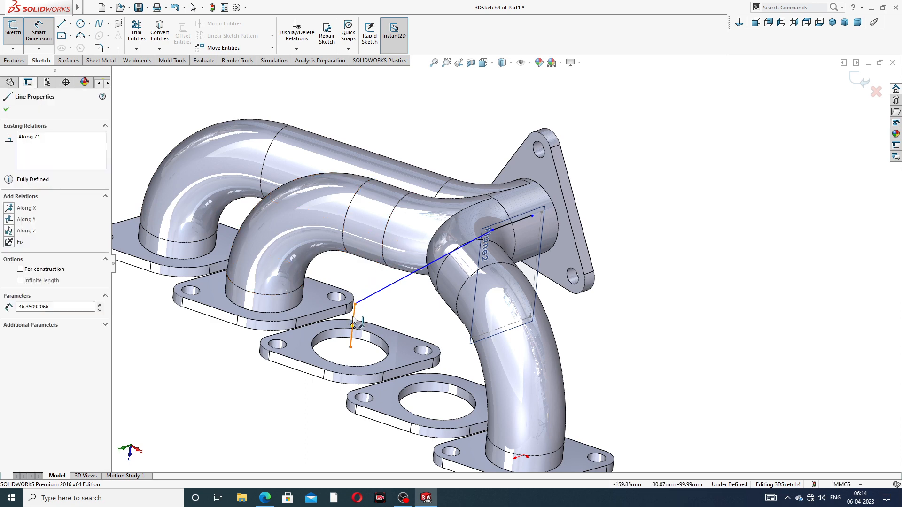
click(224, 353)
text(1)
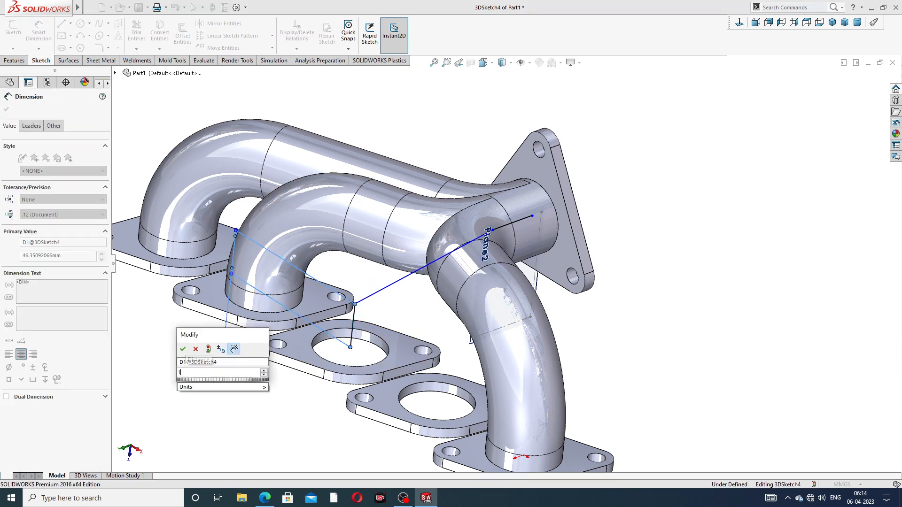
text(14)
key(Return)
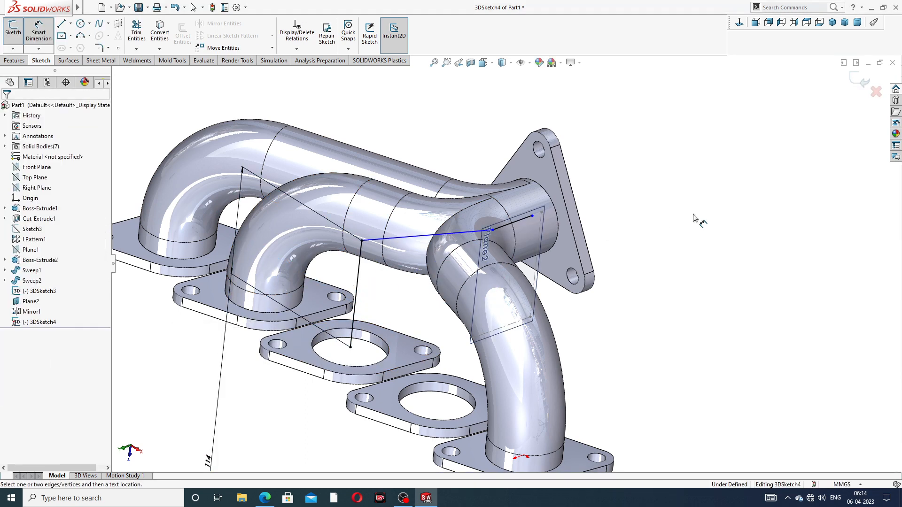
Dimension the outlet line at the triangular flange to 54 mm and finish dimensioning.
click(517, 221)
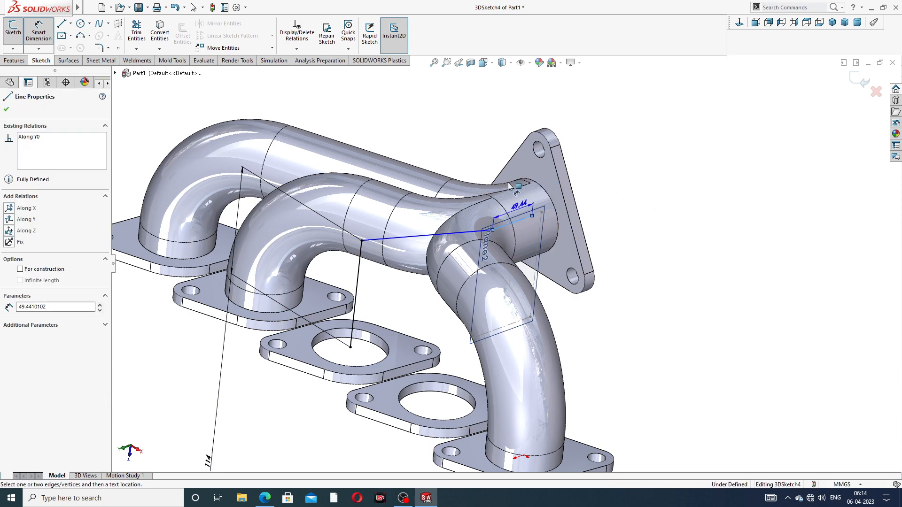
click(491, 146)
text(54)
key(Return)
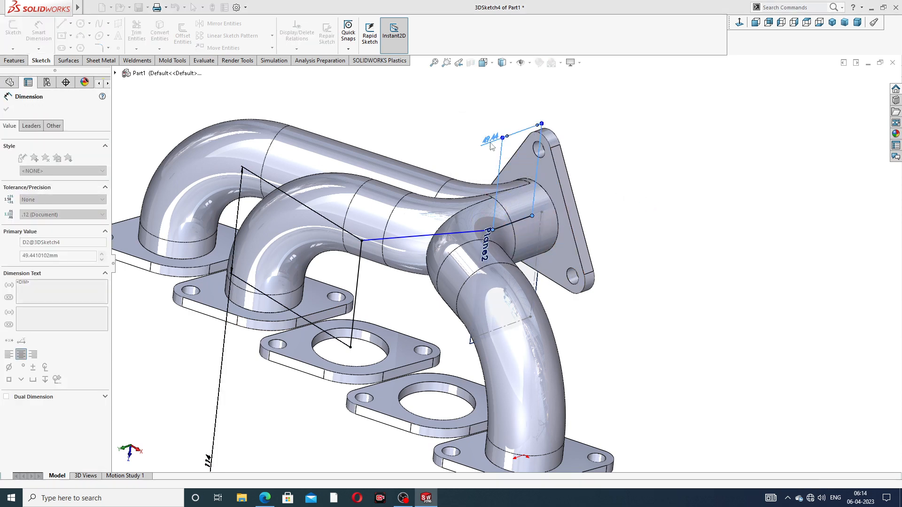
right_click(621, 138)
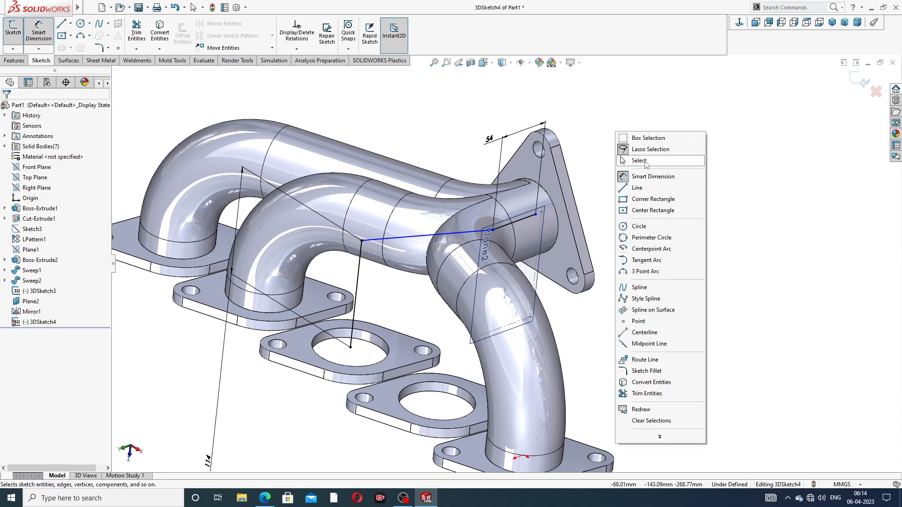
click(632, 164)
Add a 98 mm sketch fillet at the corner between the vertical line and the connecting line.
scroll(507, 261, up, 2)
scroll(446, 244, down, 3)
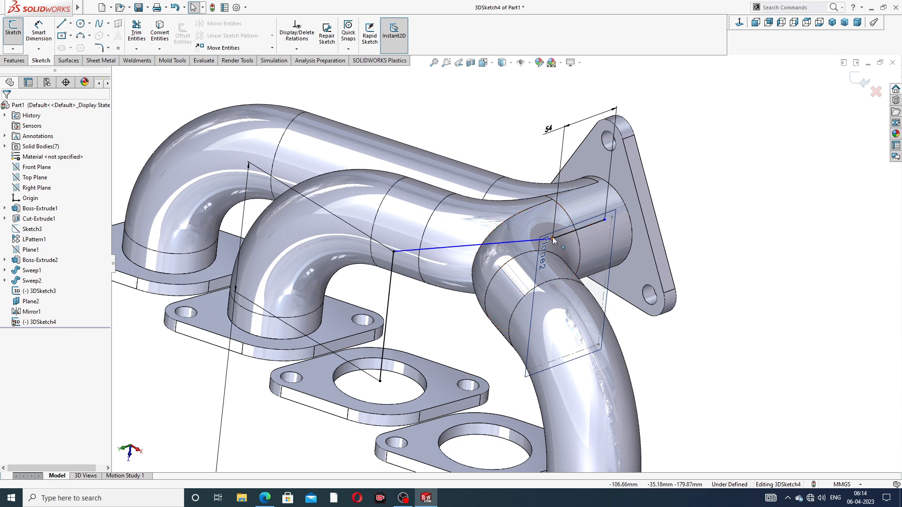
click(100, 48)
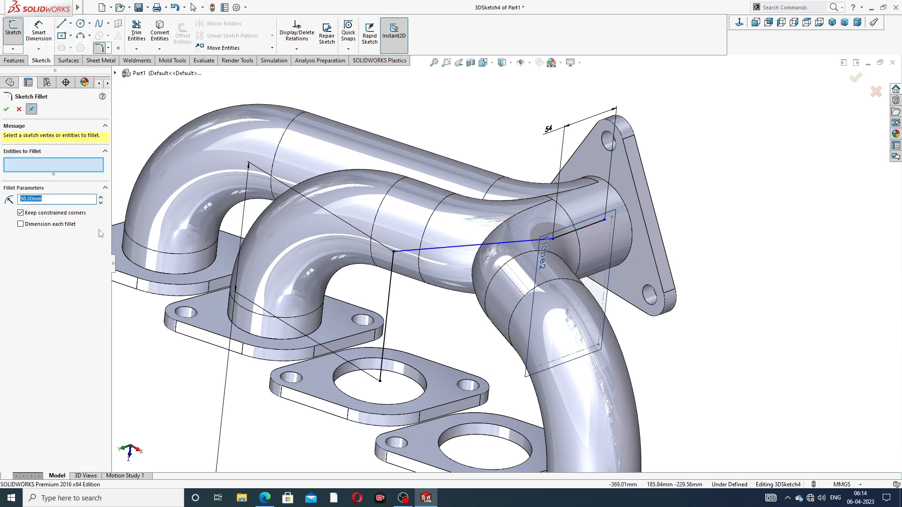
click(396, 254)
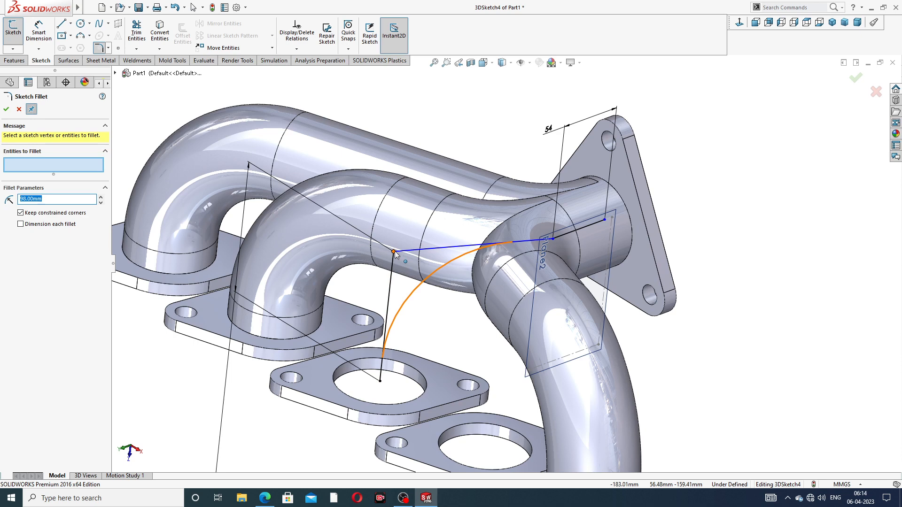
click(7, 109)
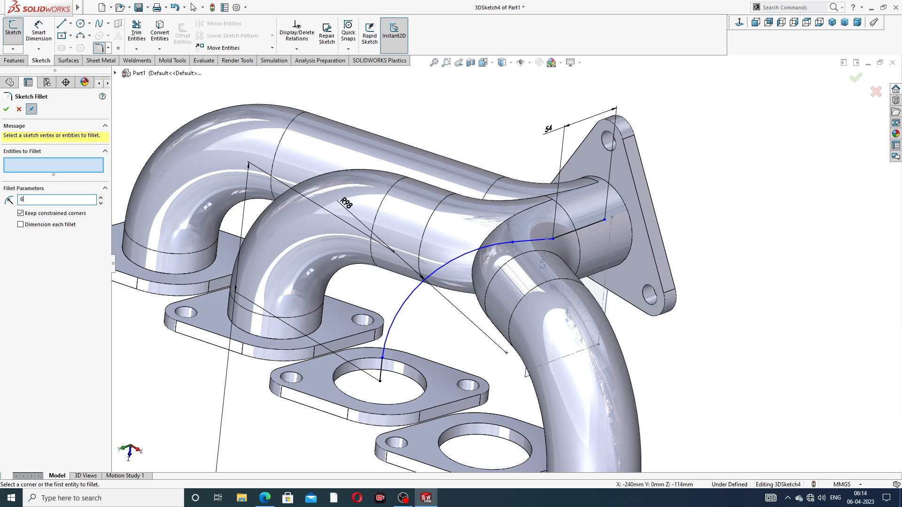
Add a 68 mm sketch fillet at the corner between the sloped connecting line and the outlet line.
key(Return)
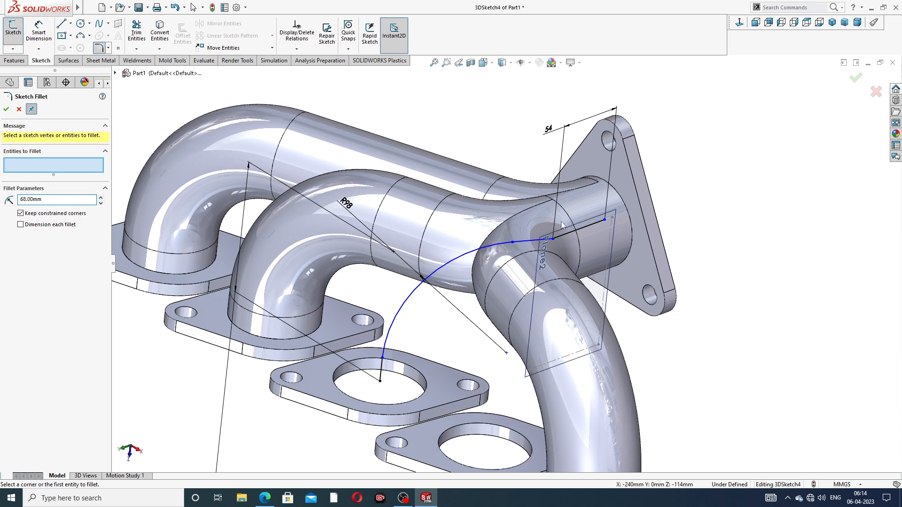
click(553, 239)
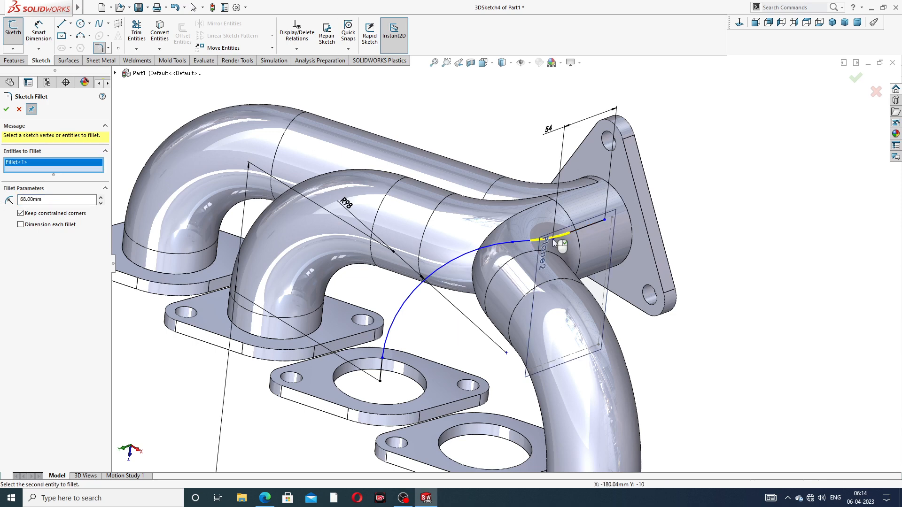
click(7, 110)
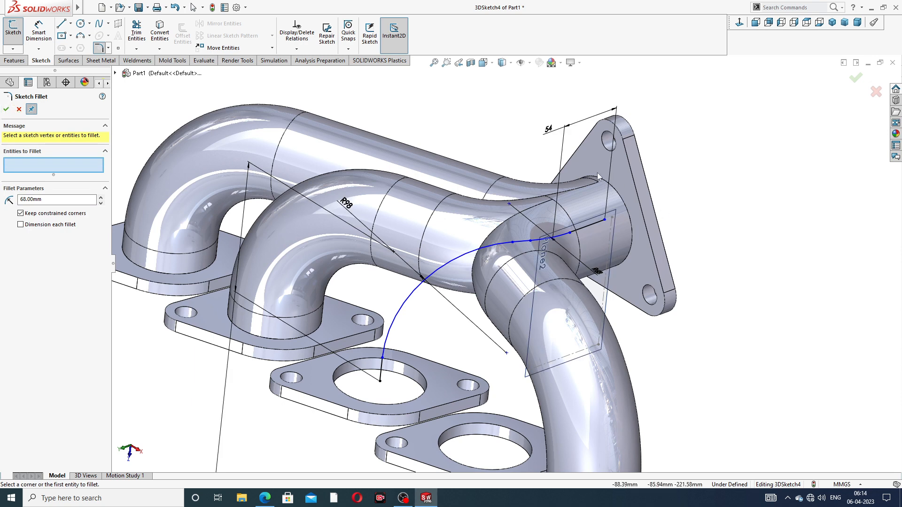
click(6, 109)
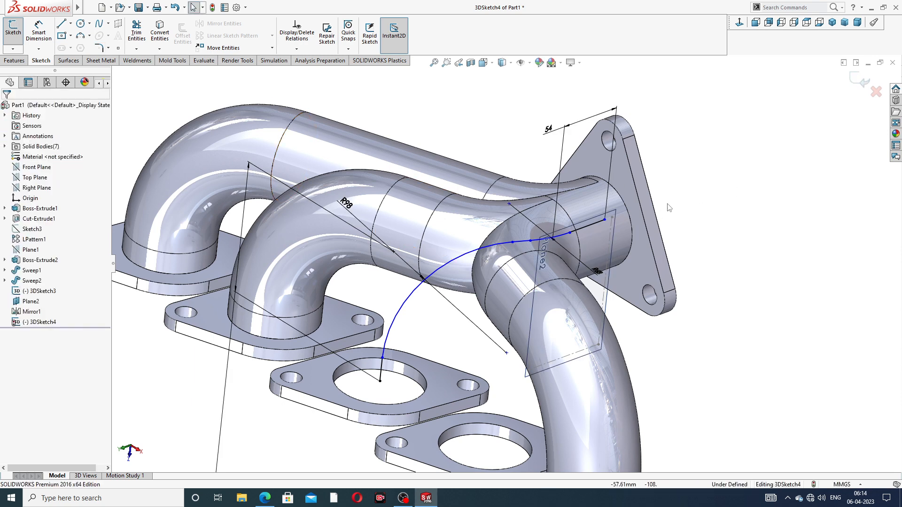
Move the path's outlet endpoint onto the centre of the pipe's circular edge at the triangular flange.
scroll(668, 205, down, 2)
middle_drag(634, 223, 613, 214)
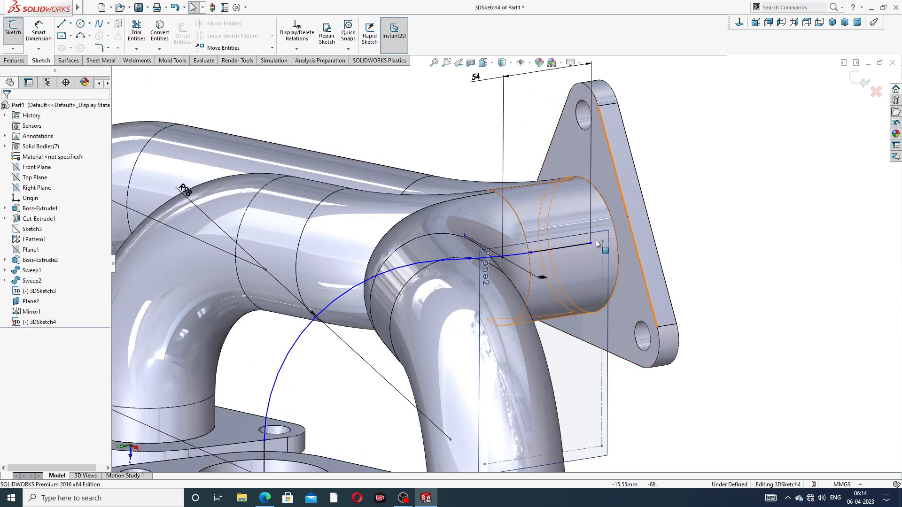
mouse_move(590, 243)
mouse_down()
mouse_move(614, 240)
mouse_move(583, 246)
mouse_up()
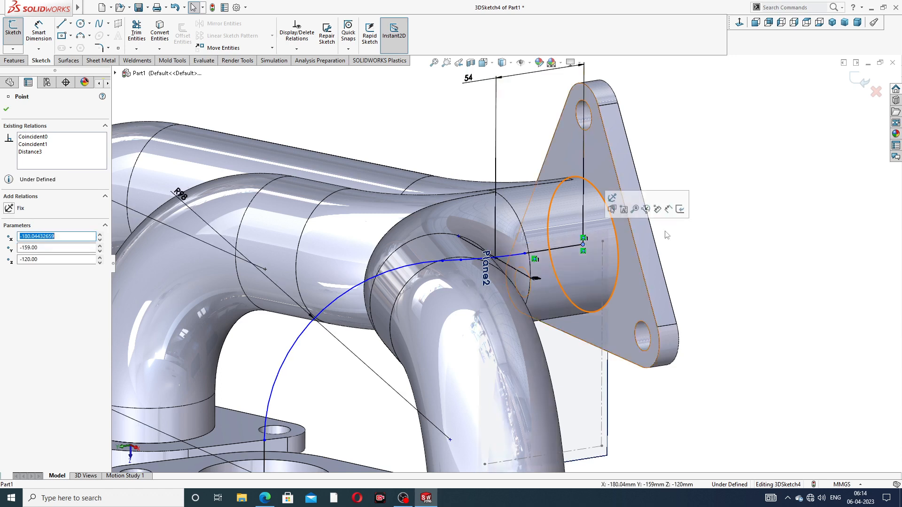
click(706, 237)
scroll(525, 284, up, 2)
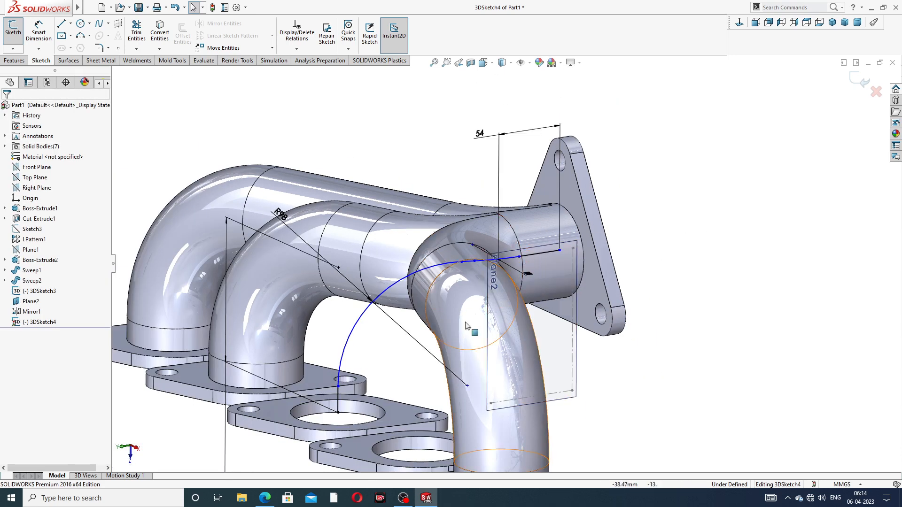
Examine the path's two endpoints and their relations, at the middle oval flange's opening and at the triangular flange.
scroll(339, 410, down, 3)
click(348, 399)
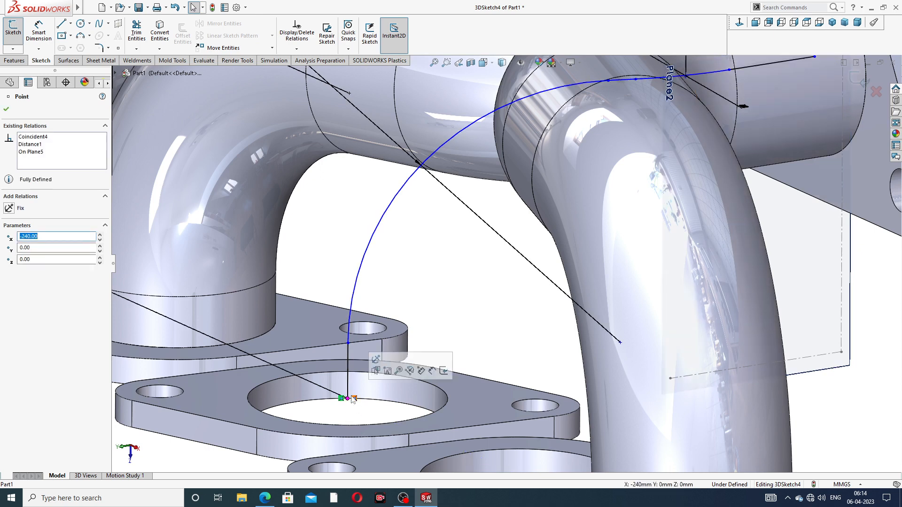
click(355, 415)
click(348, 399)
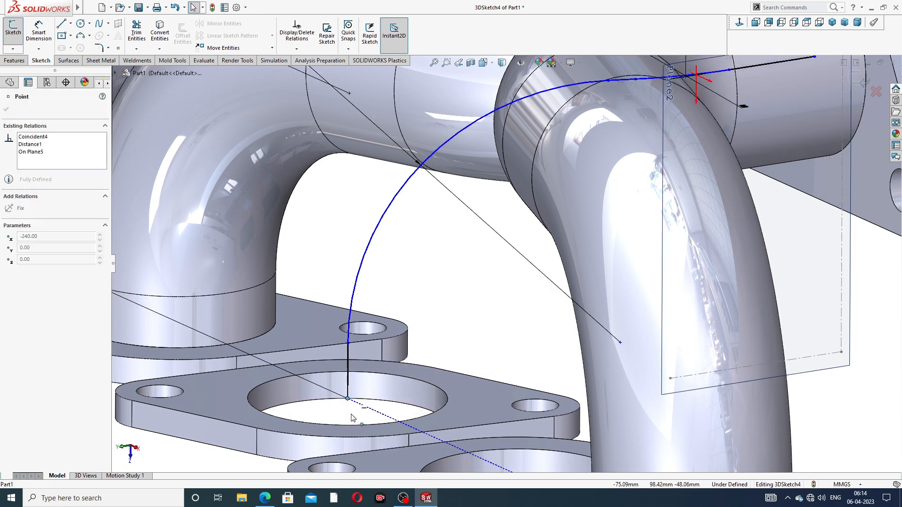
click(351, 412)
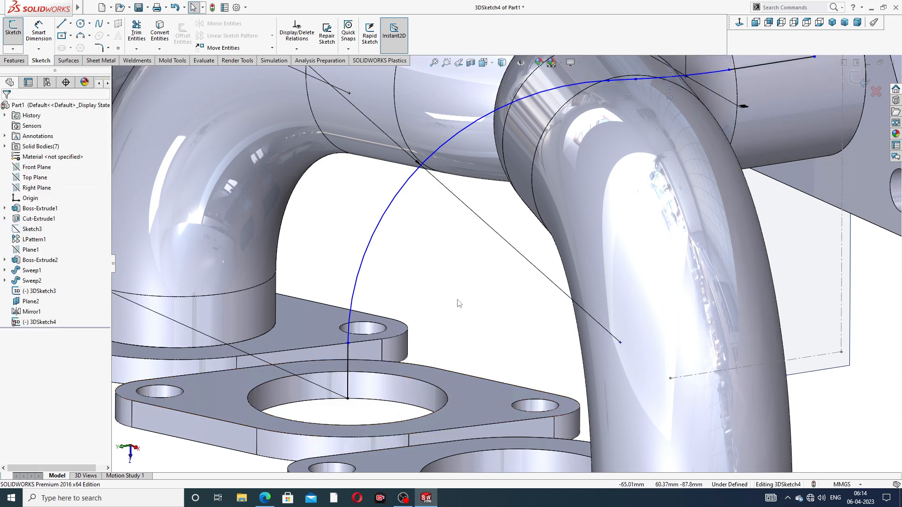
scroll(618, 183, down, 5)
scroll(626, 185, up, 5)
middle_drag(626, 185, 647, 167)
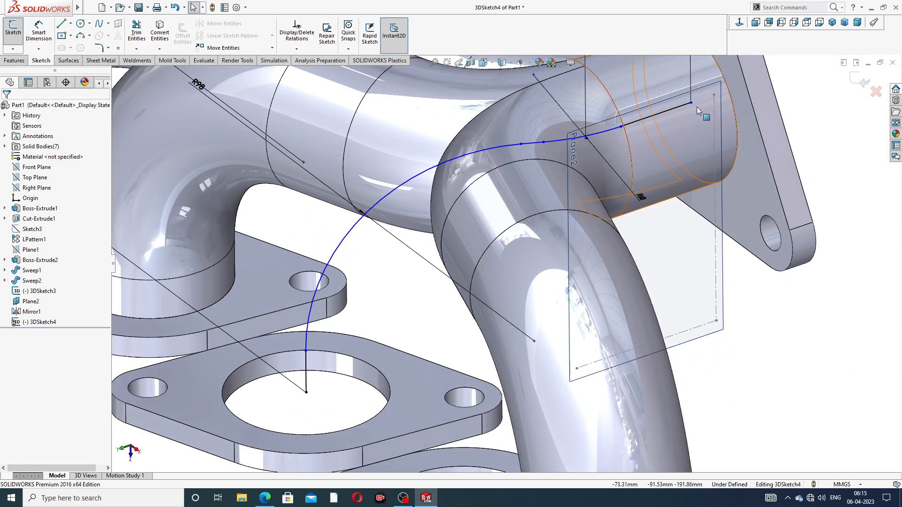
scroll(697, 106, down, 4)
scroll(598, 171, up, 4)
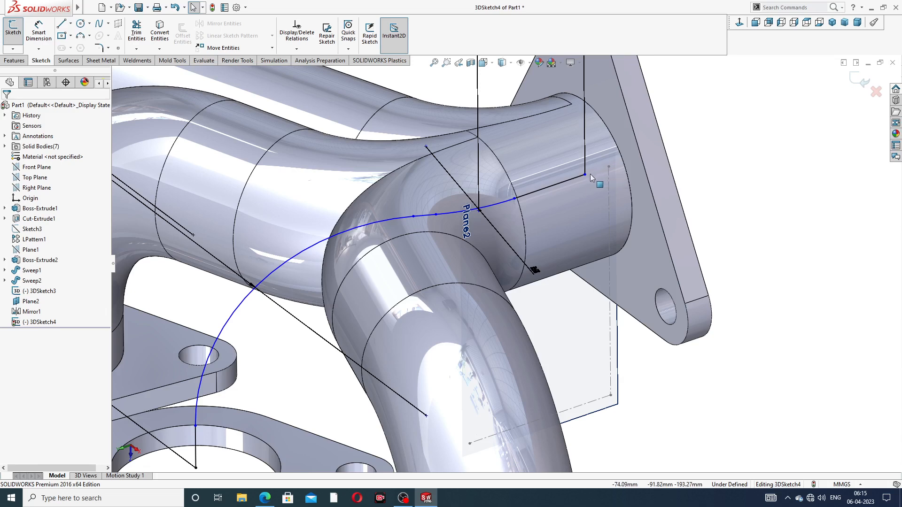
mouse_move(585, 175)
mouse_down()
mouse_move(625, 163)
mouse_move(584, 173)
mouse_up()
click(722, 173)
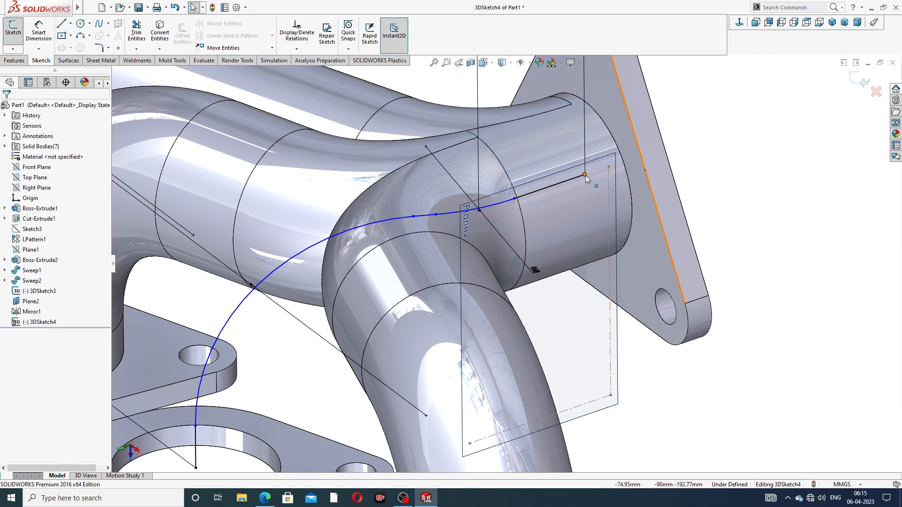
scroll(586, 179, down, 3)
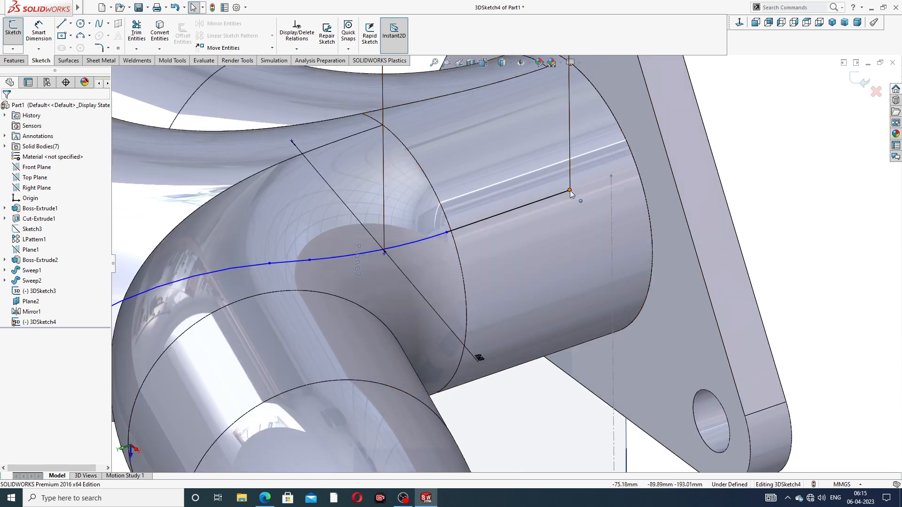
click(570, 191)
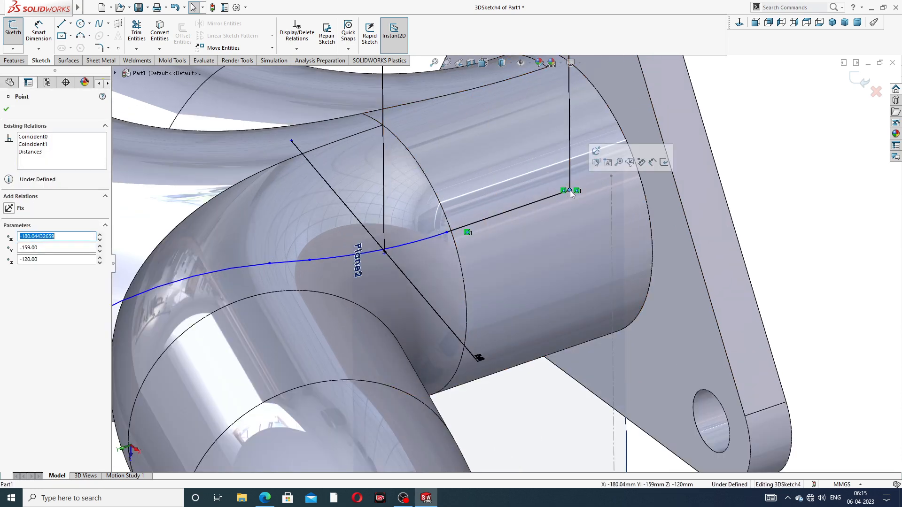
click(748, 168)
scroll(658, 177, up, 3)
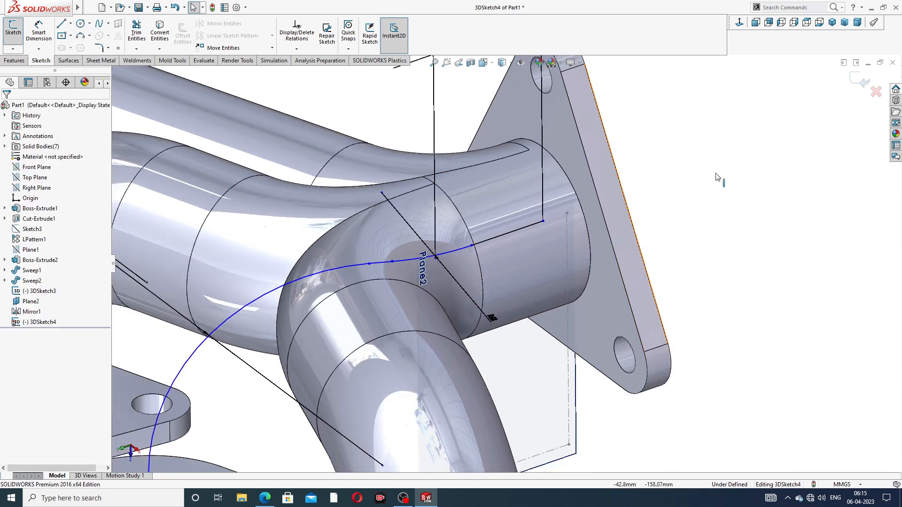
scroll(530, 210, up, 3)
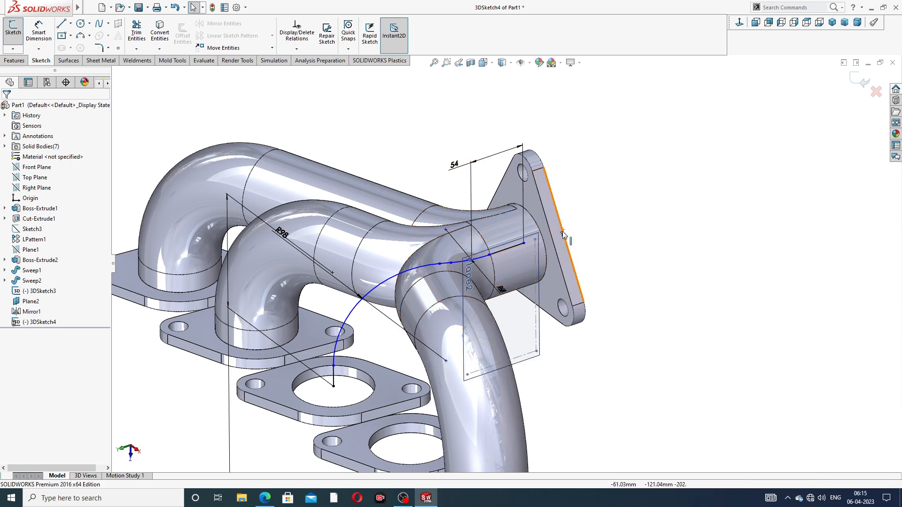
Exit the 3D sketch and convert the pipe's circular edge into a closed profile sketch on the triangular flange's inner face.
click(860, 80)
mouse_move(661, 221)
middle_down()
mouse_move(639, 196)
mouse_move(658, 210)
middle_up()
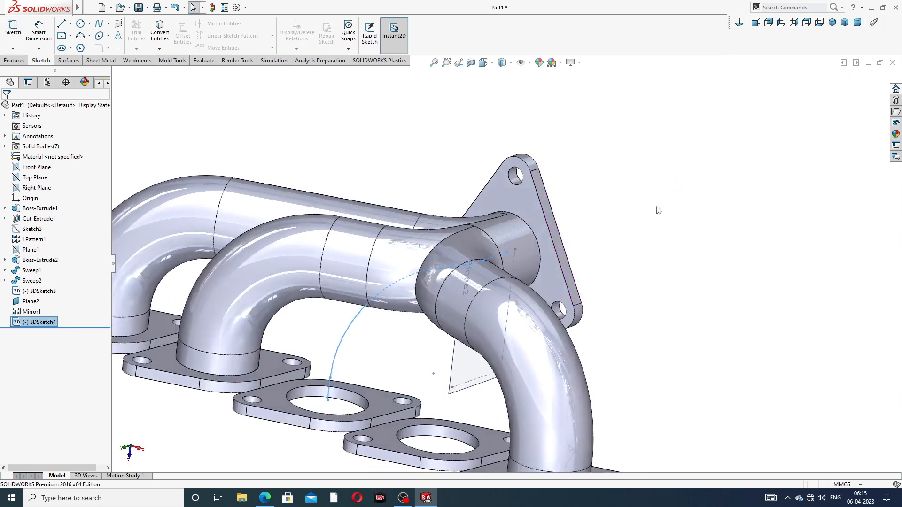
click(531, 214)
click(575, 187)
scroll(539, 231, up, 5)
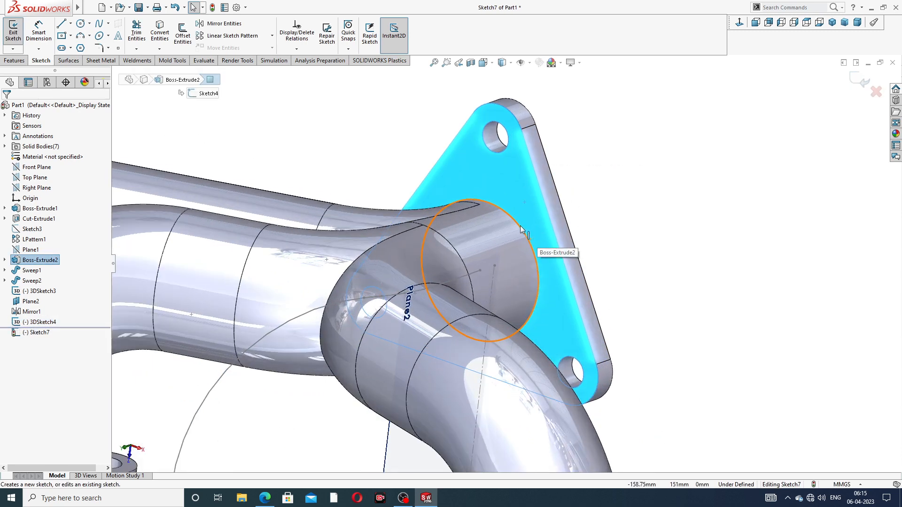
click(519, 227)
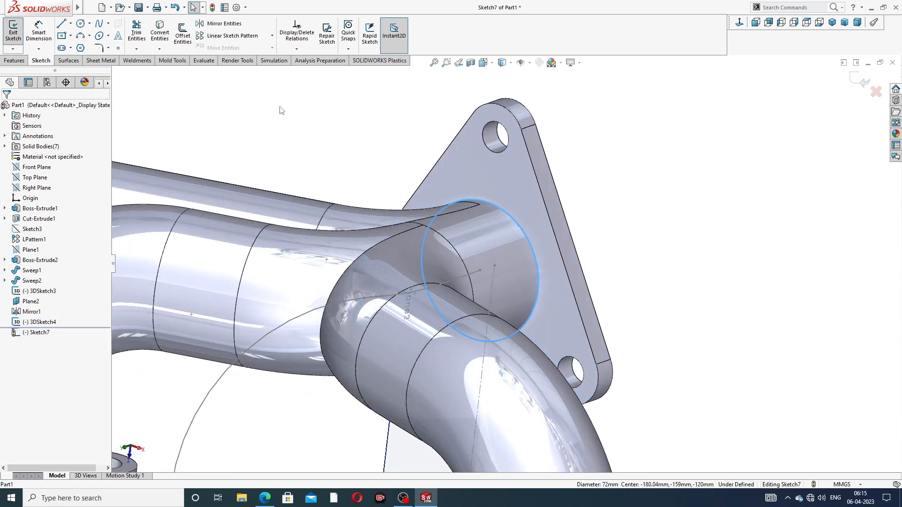
click(168, 38)
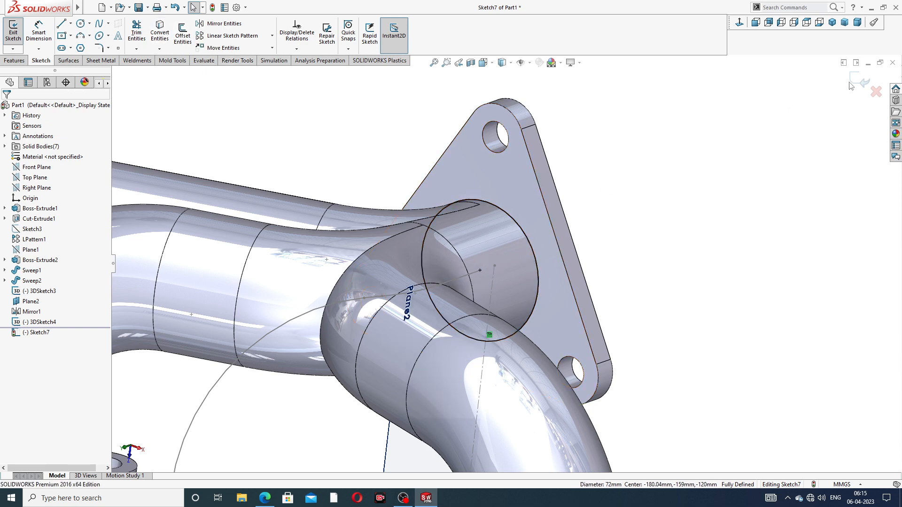
scroll(521, 225, up, 5)
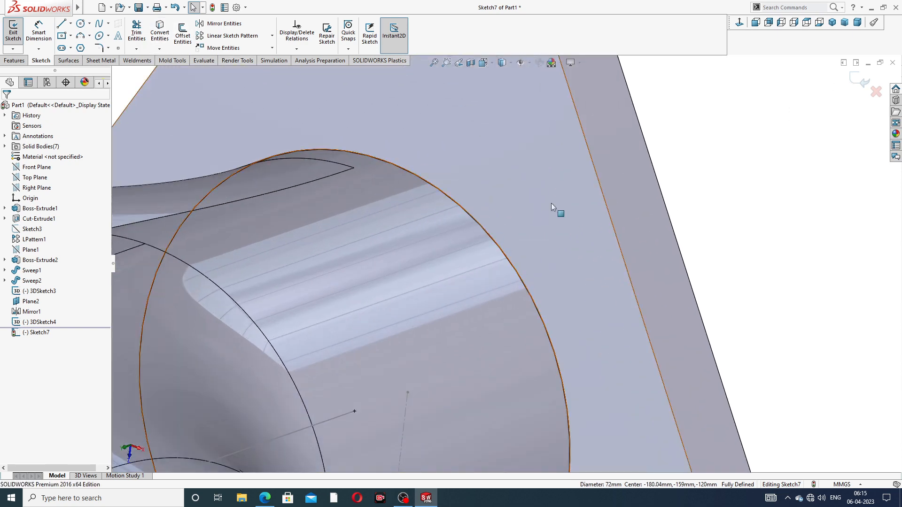
click(862, 80)
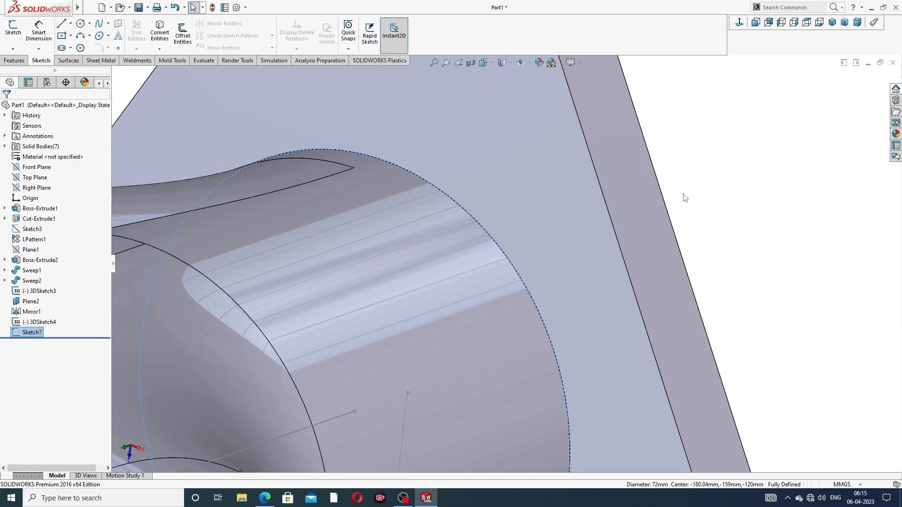
Sweep the converted circle along the new 3D path to form the pipe down to the middle oval flange.
scroll(674, 215, down, 3)
scroll(634, 252, down, 5)
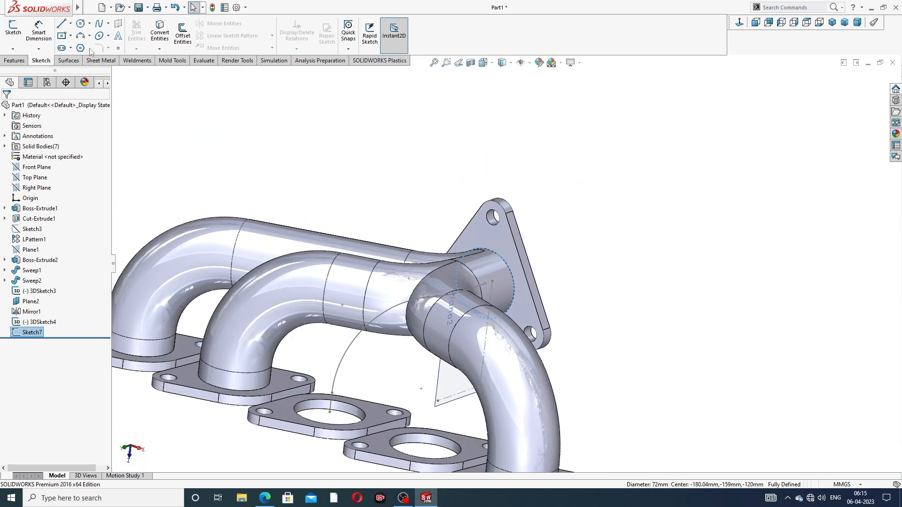
click(14, 61)
click(75, 25)
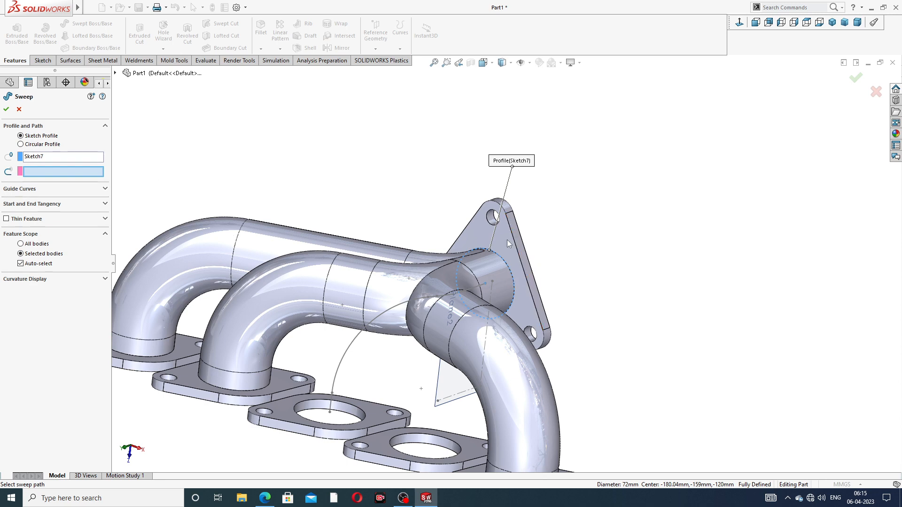
click(387, 312)
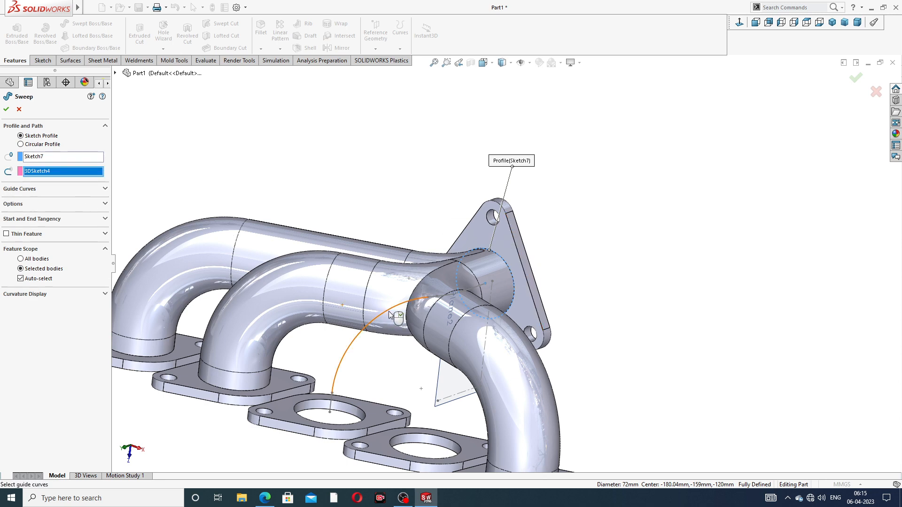
mouse_move(413, 337)
middle_down()
mouse_move(443, 338)
mouse_move(417, 364)
mouse_move(431, 370)
mouse_move(413, 348)
middle_up()
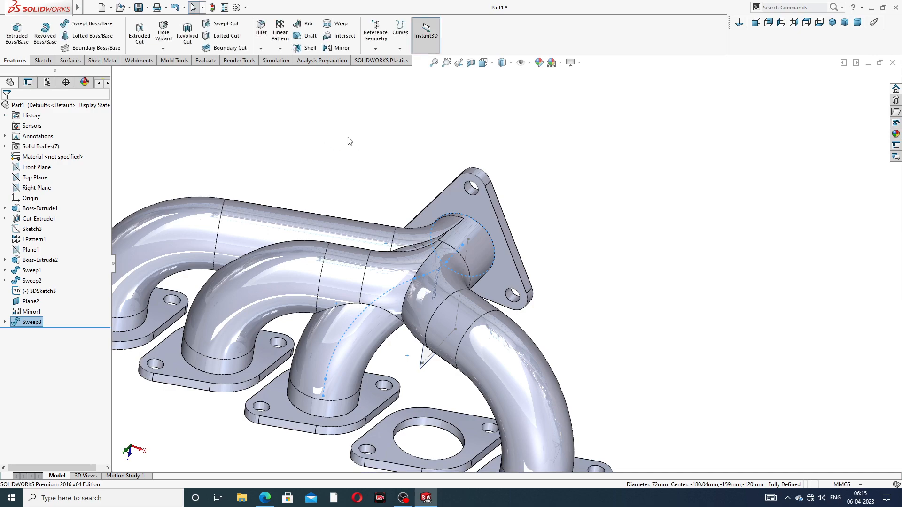
Mirror the middle oval flange's pipe sweep about Plane2 to form the pipe on the remaining bare oval flange.
middle_drag(439, 257, 427, 186)
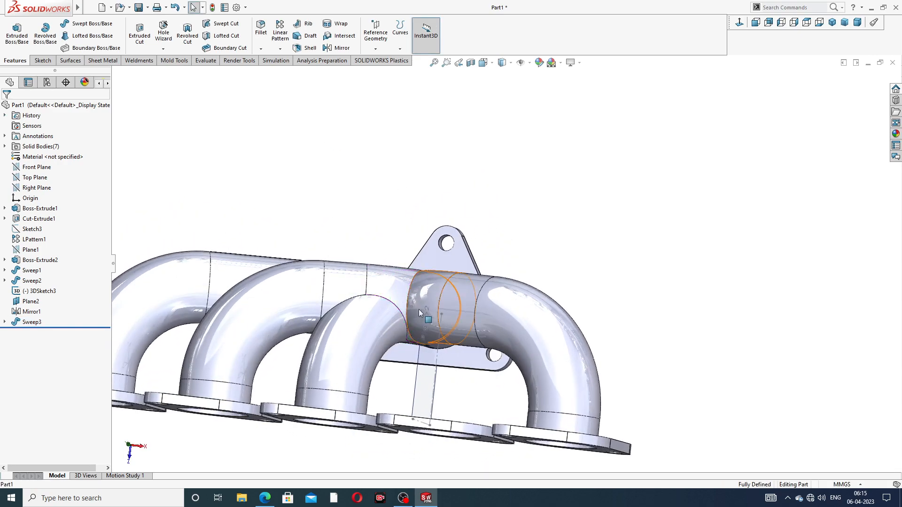
middle_drag(418, 309, 392, 228)
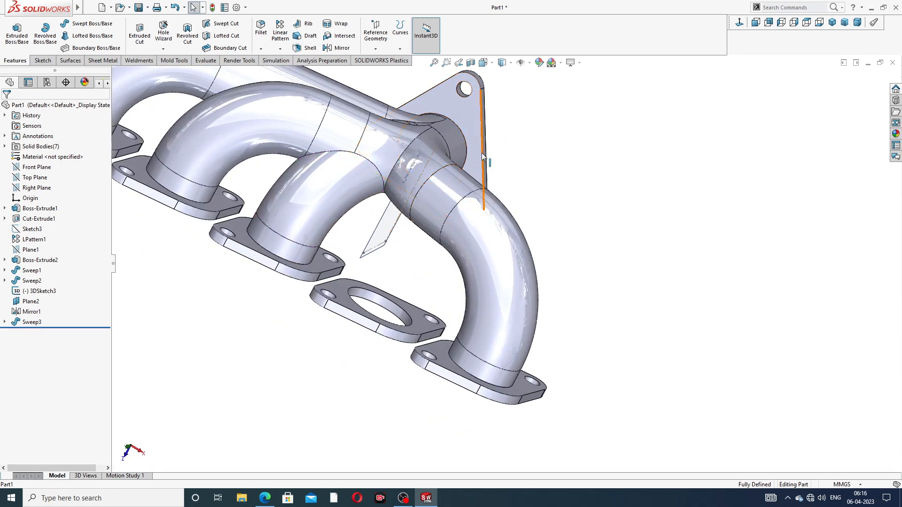
scroll(481, 153, up, 2)
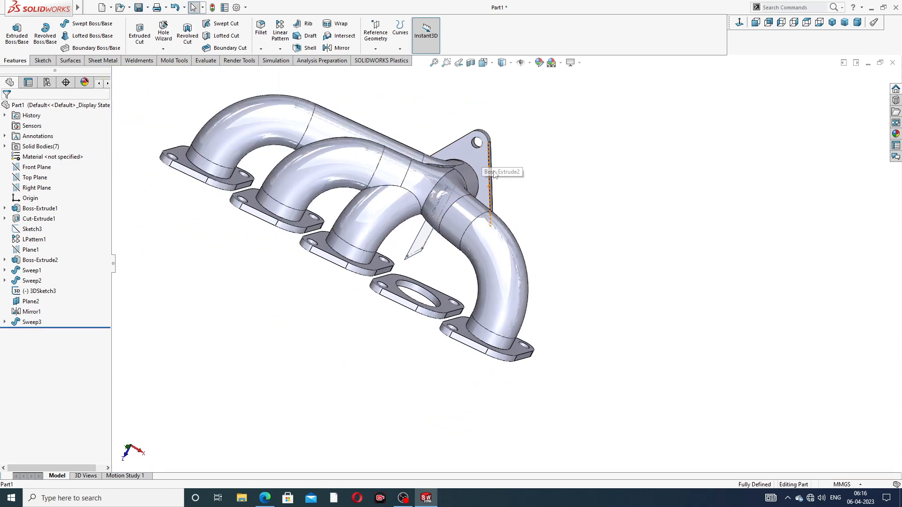
click(341, 48)
middle_drag(510, 166, 442, 144)
middle_drag(526, 189, 542, 199)
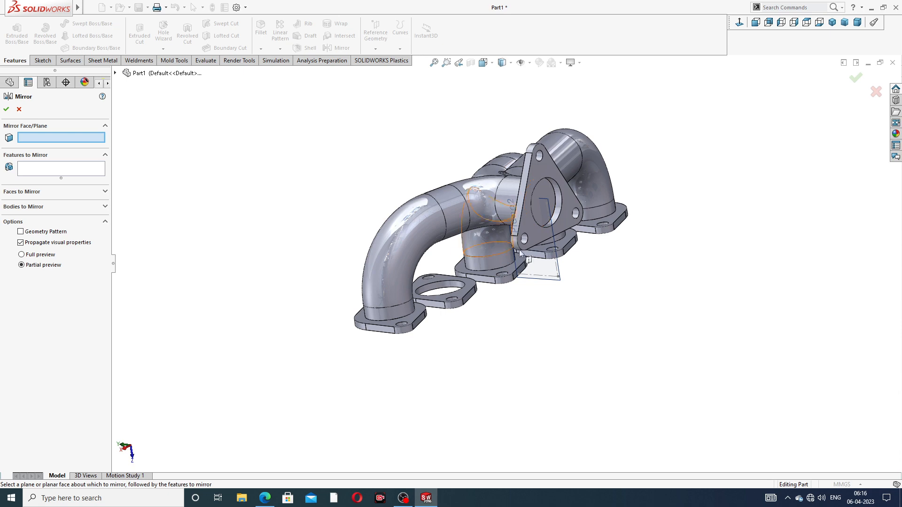
click(559, 262)
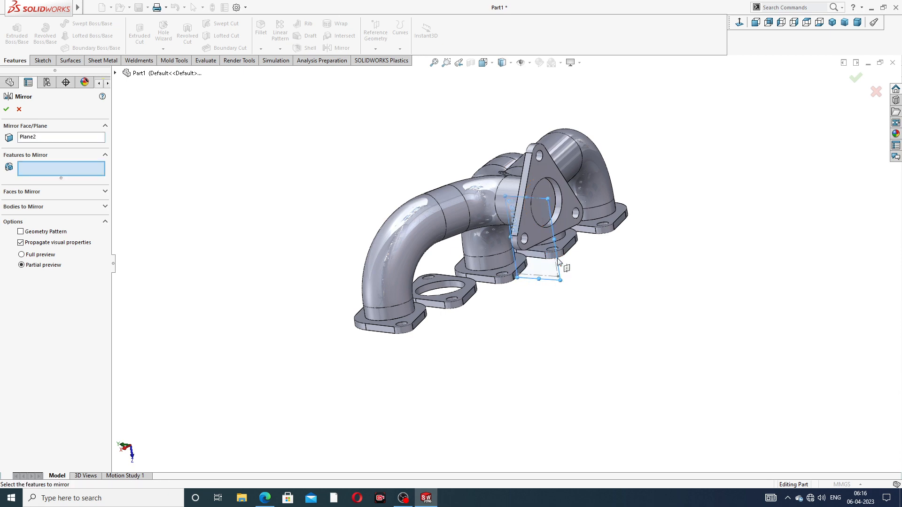
middle_drag(563, 270, 677, 261)
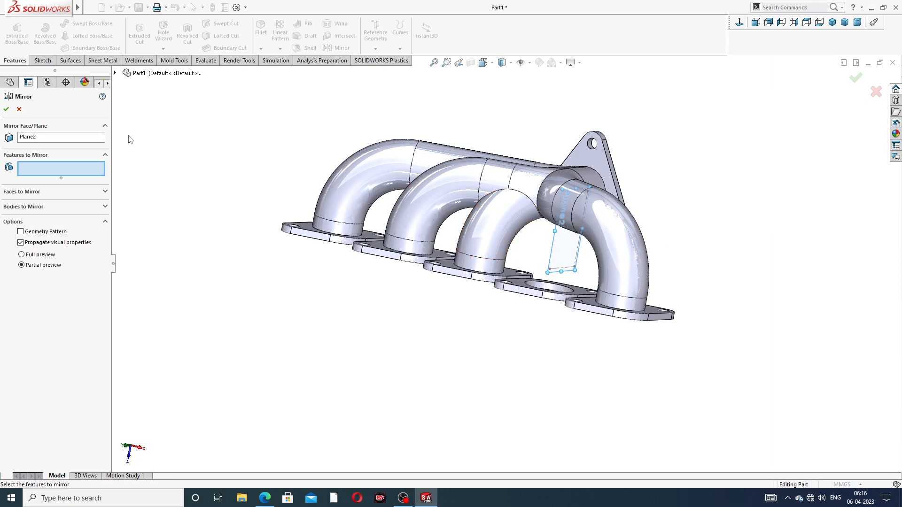
click(115, 73)
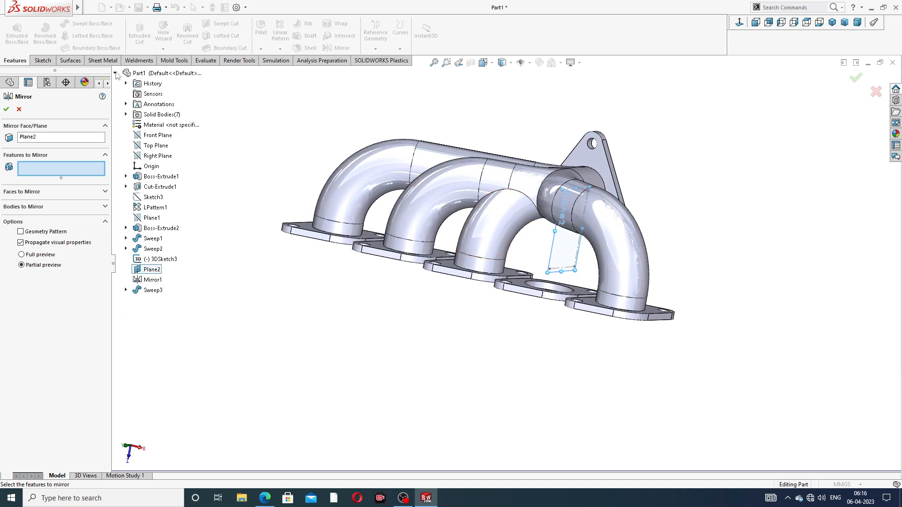
click(153, 290)
middle_drag(353, 263, 388, 249)
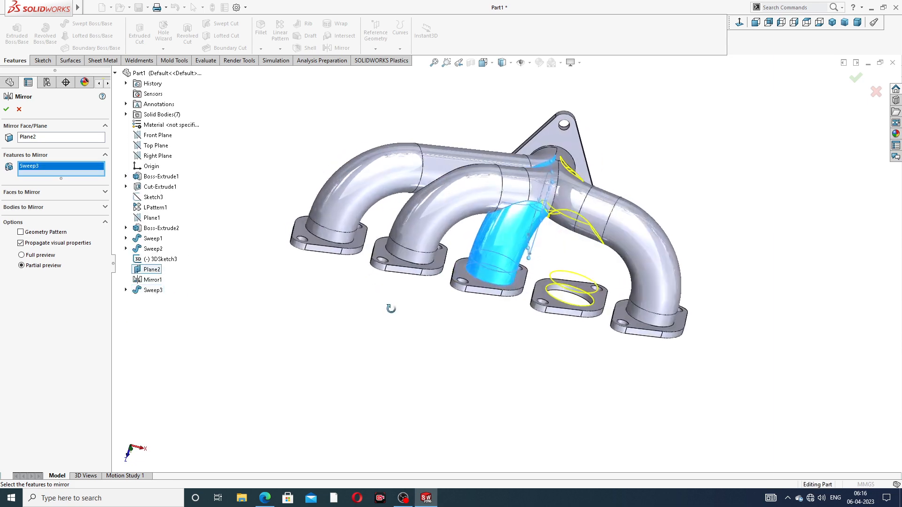
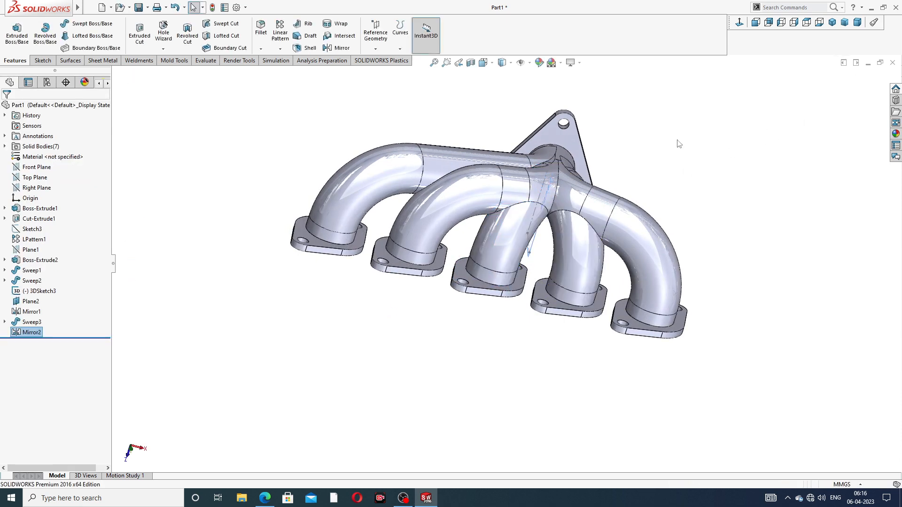
Hide the mirror plane and the leftover 3D sketch near the triangular flange.
middle_drag(682, 146, 641, 123)
middle_drag(678, 116, 598, 83)
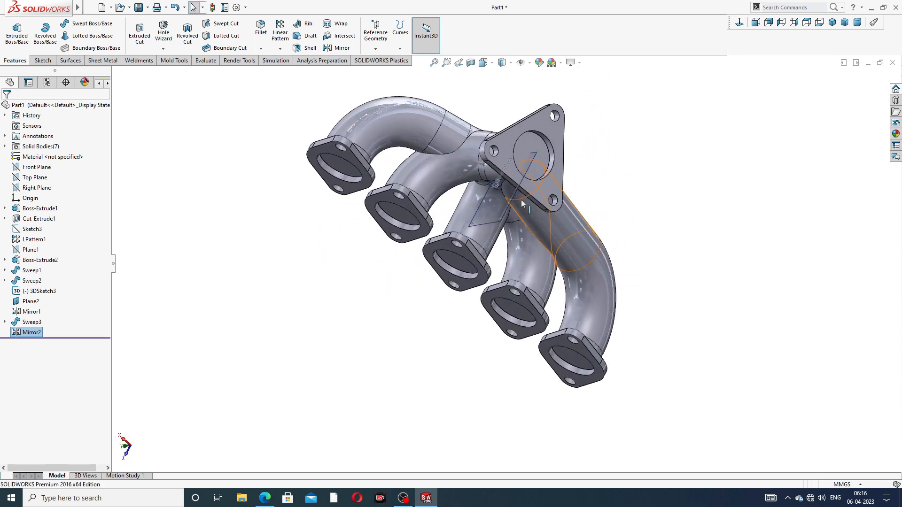
middle_drag(531, 172, 551, 249)
scroll(534, 179, down, 3)
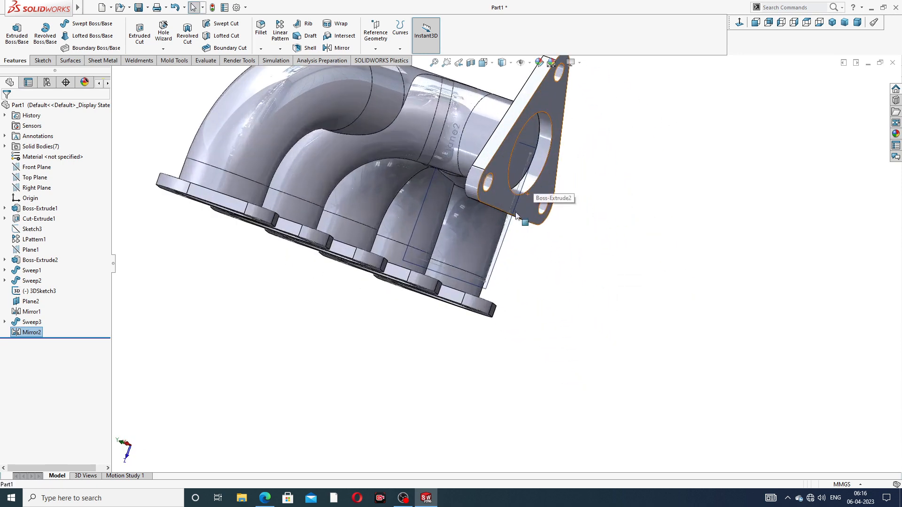
click(514, 215)
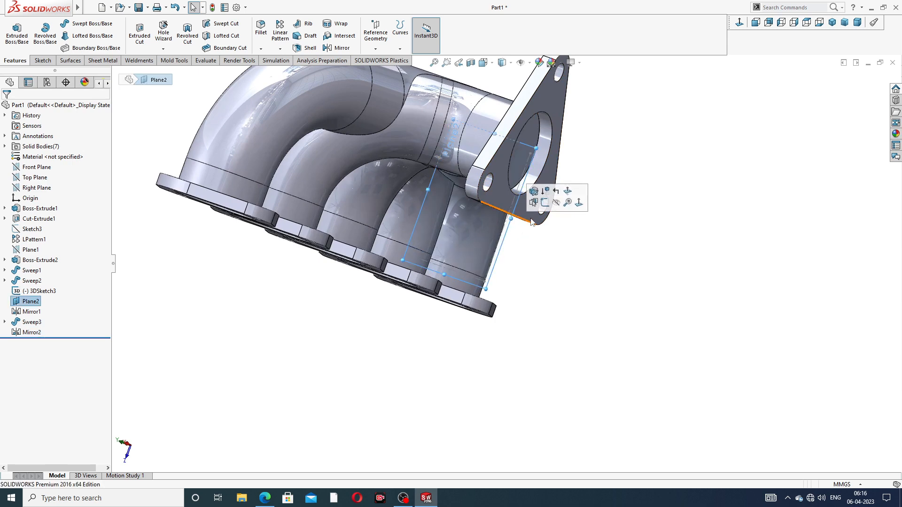
click(556, 203)
scroll(512, 218, down, 3)
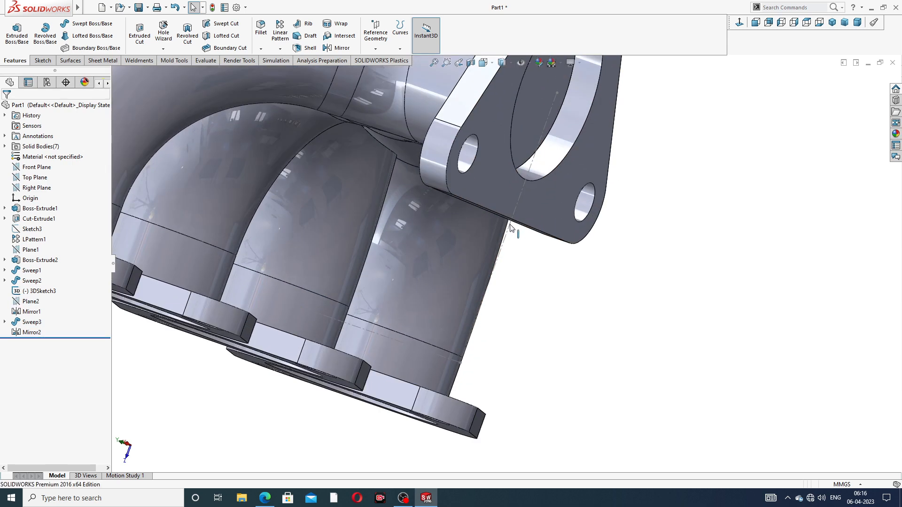
click(510, 226)
middle_drag(564, 196, 644, 190)
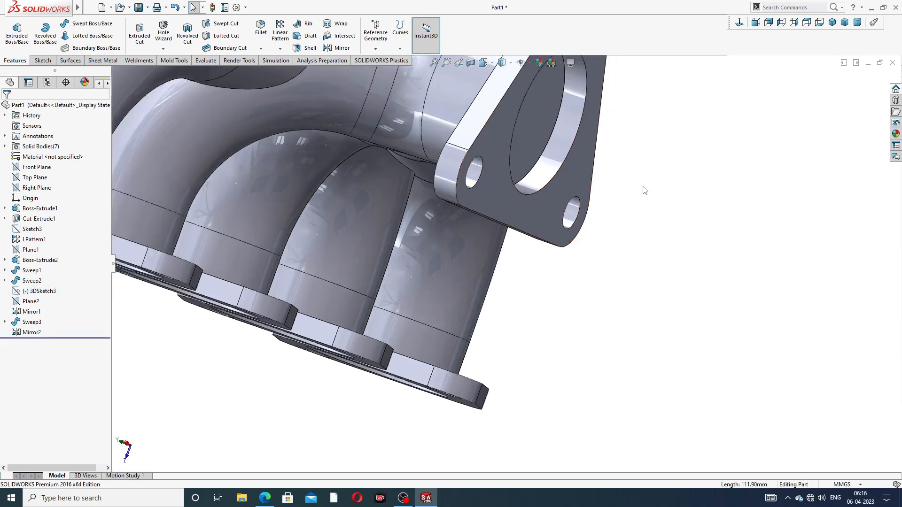
Shell the pipes to a 1 mm wall, removing the end faces inside the five oval flanges and the triangular flange.
scroll(608, 169, up, 3)
middle_drag(489, 167, 585, 126)
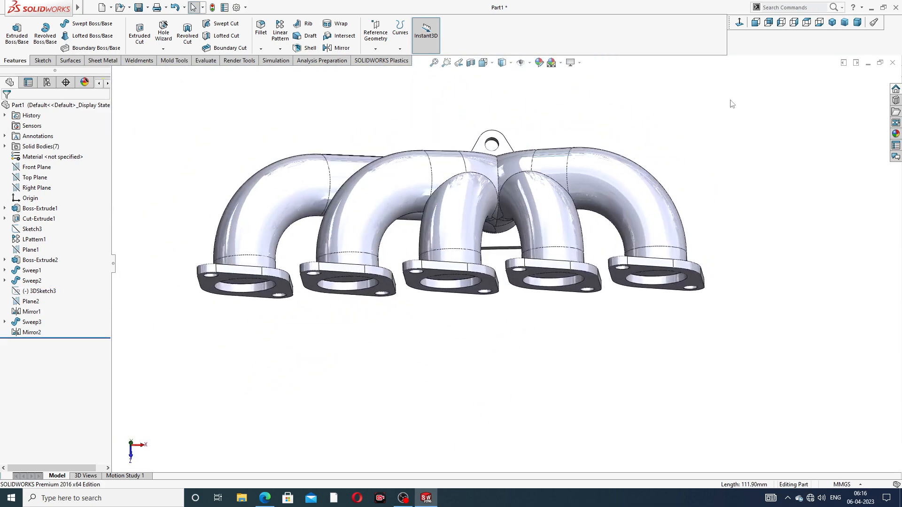
click(308, 48)
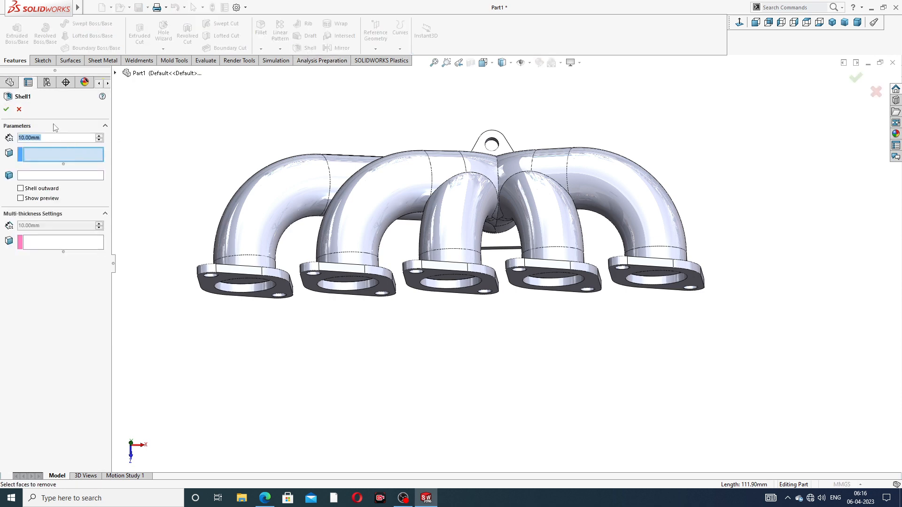
text(1)
key(Return)
middle_drag(386, 256, 380, 212)
click(281, 214)
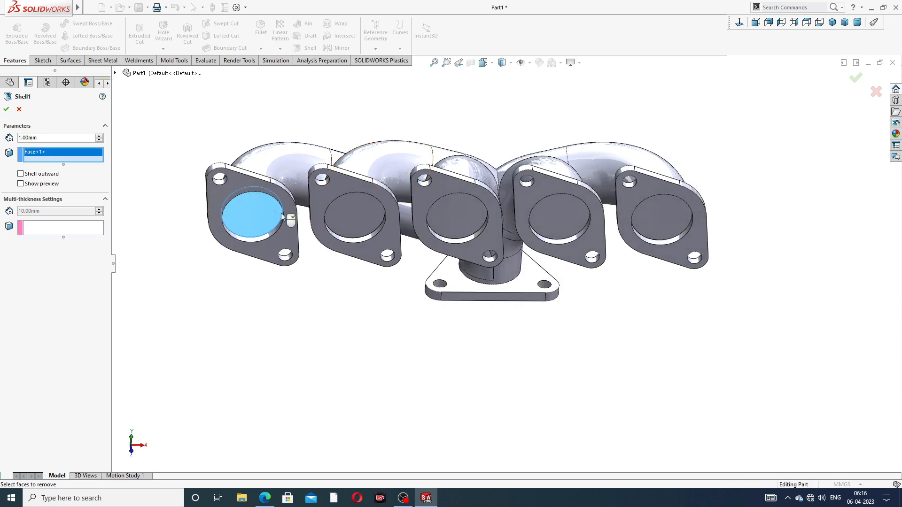
click(359, 213)
click(455, 212)
click(557, 217)
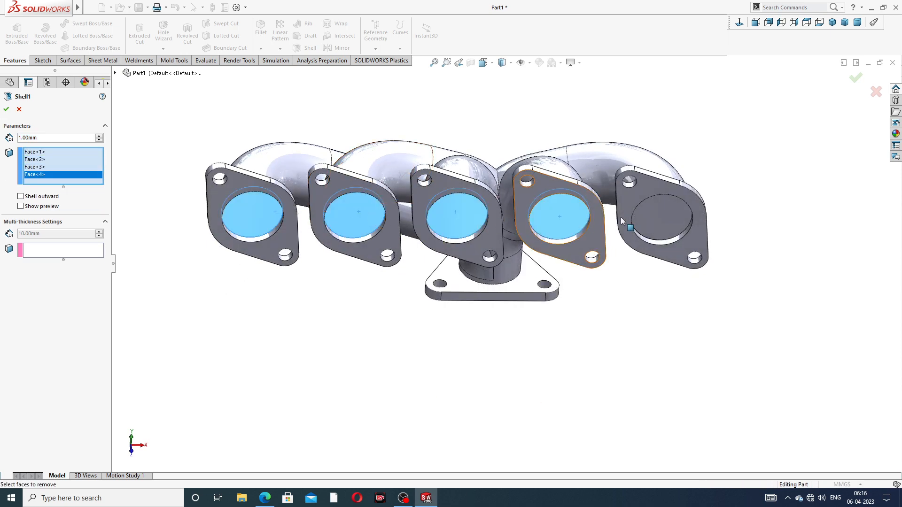
click(657, 220)
middle_drag(549, 214, 545, 117)
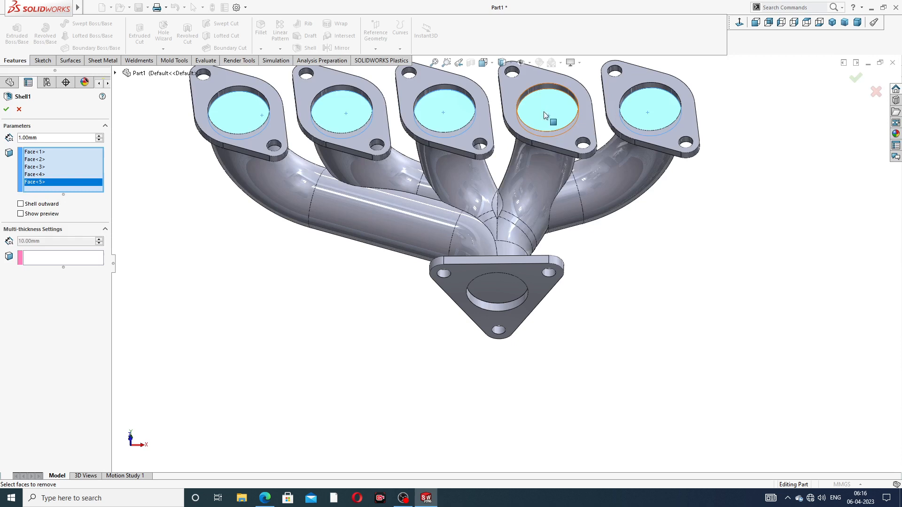
click(506, 286)
click(856, 82)
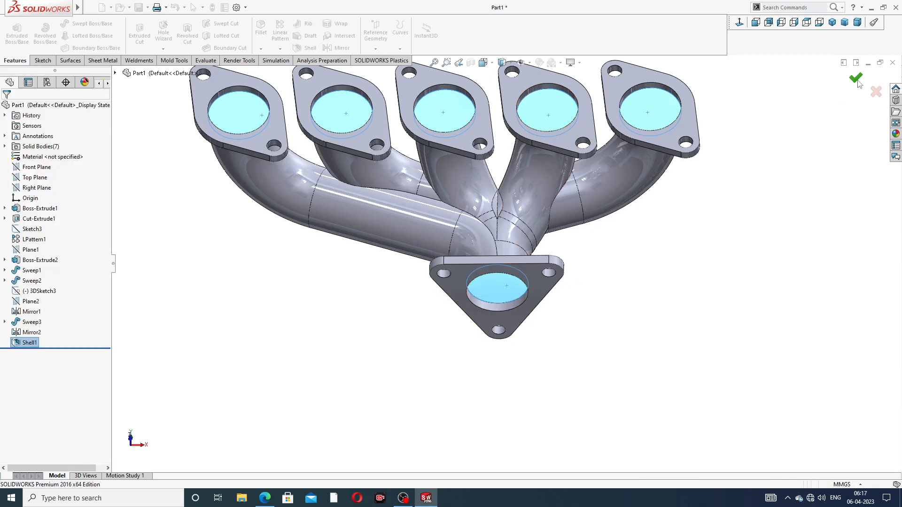
Apply the polished nickel metal appearance to the manifold.
scroll(685, 122, up, 4)
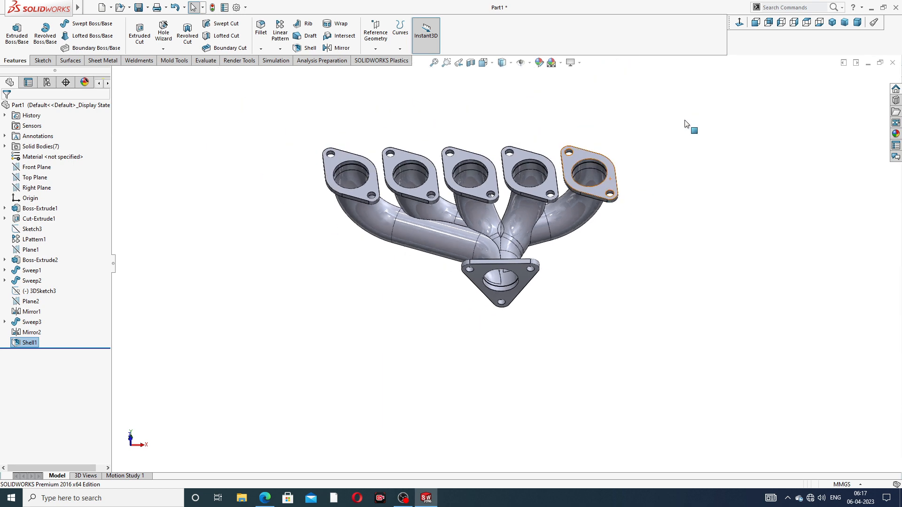
middle_drag(507, 142, 497, 290)
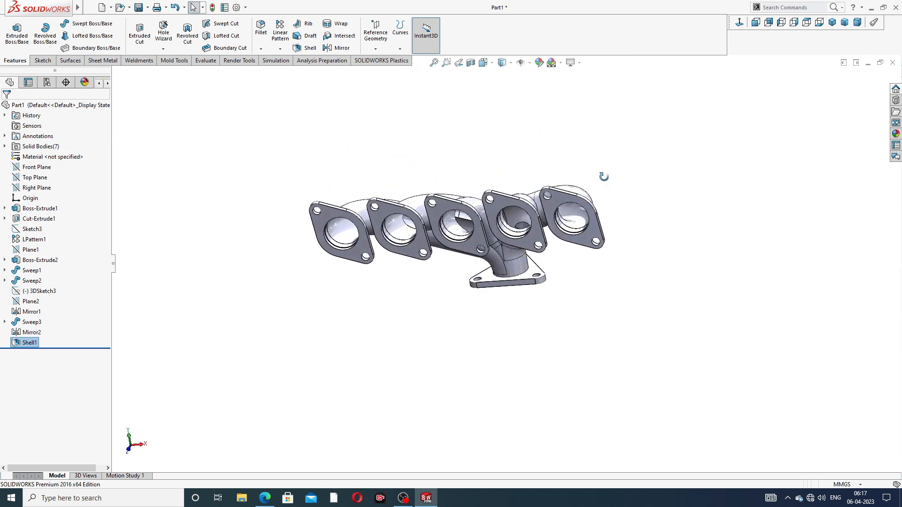
middle_drag(604, 177, 467, 137)
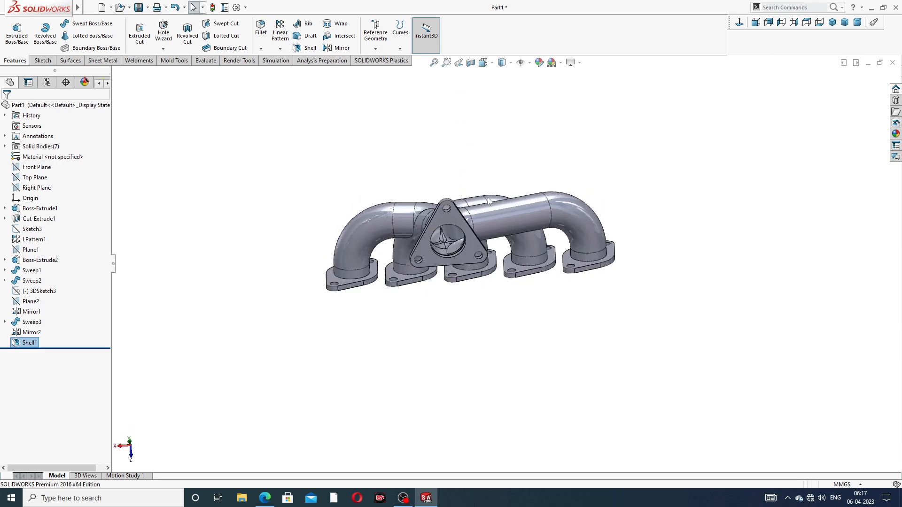
scroll(482, 244, down, 3)
scroll(481, 245, down, 2)
click(895, 135)
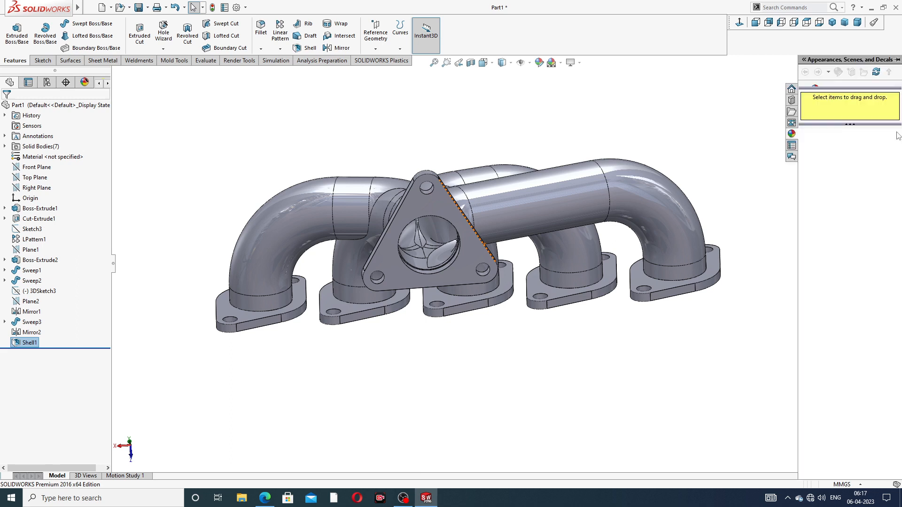
drag(854, 87, 863, 240)
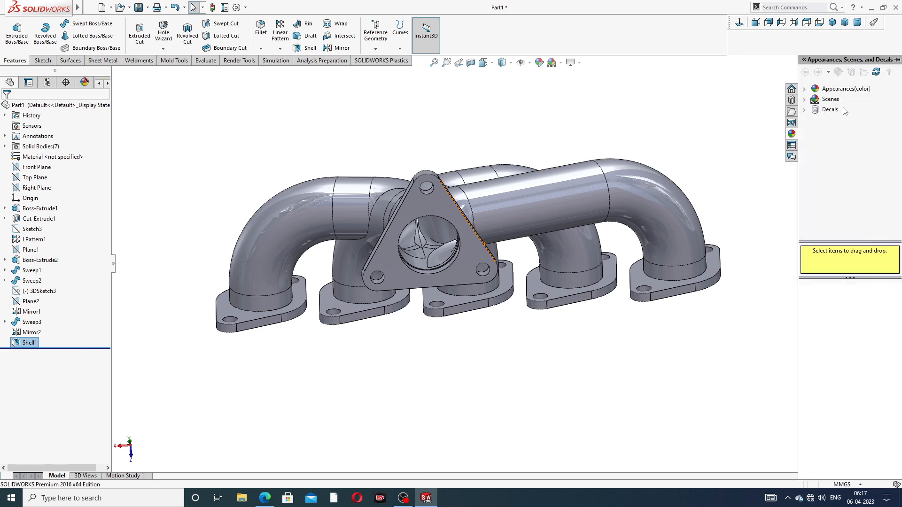
click(844, 90)
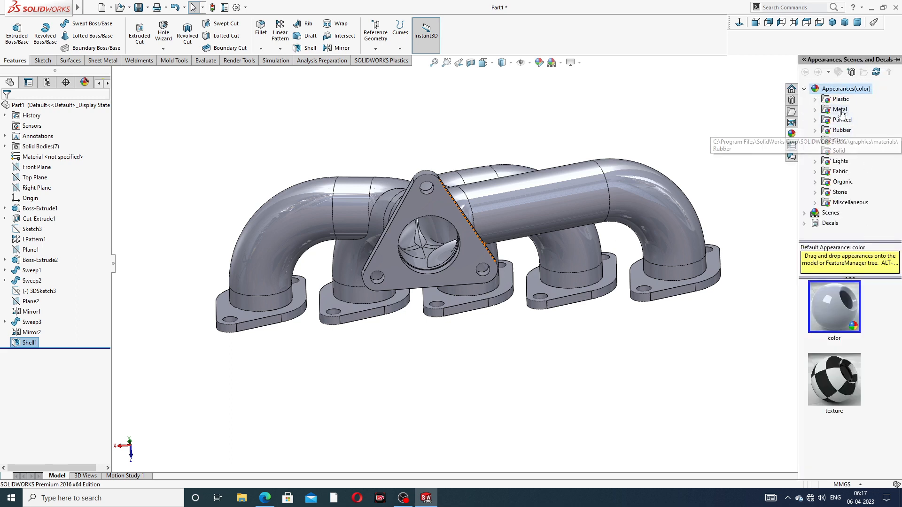
click(840, 109)
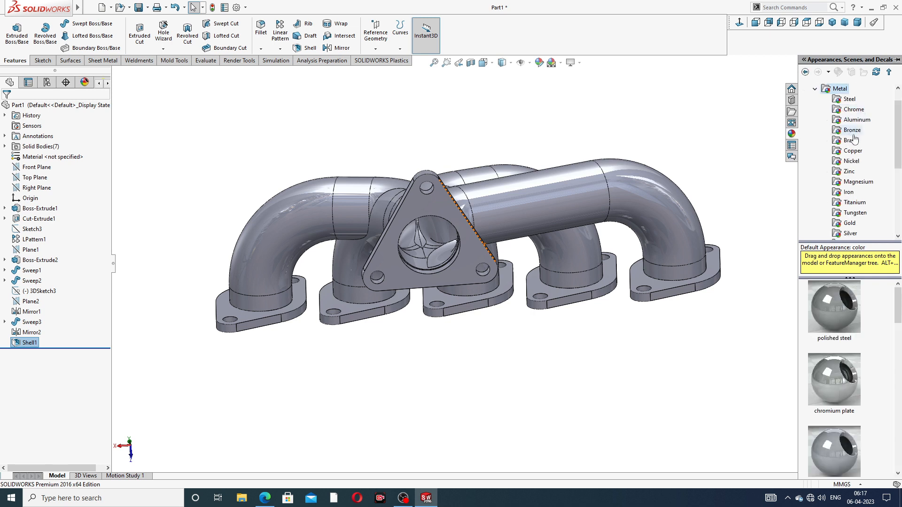
click(851, 161)
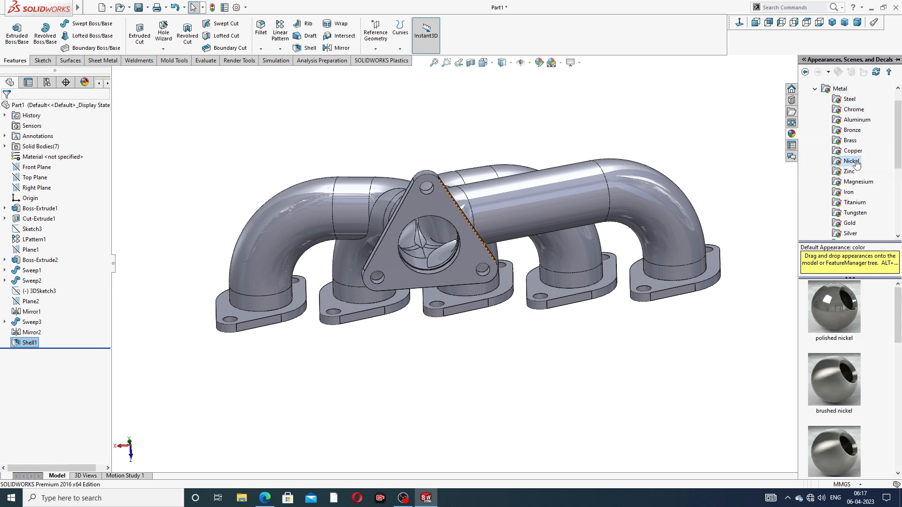
click(841, 295)
drag(837, 294, 638, 297)
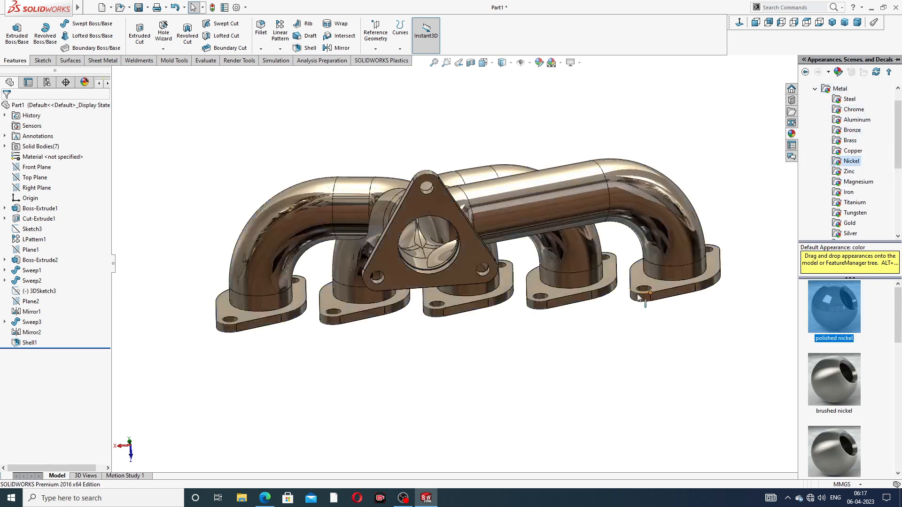
Check the fillet and chamfer sizes in the notes of the exhaust manifold PDF drawing, then return to the SolidWorks part.
middle_drag(564, 314, 526, 234)
scroll(552, 186, down, 3)
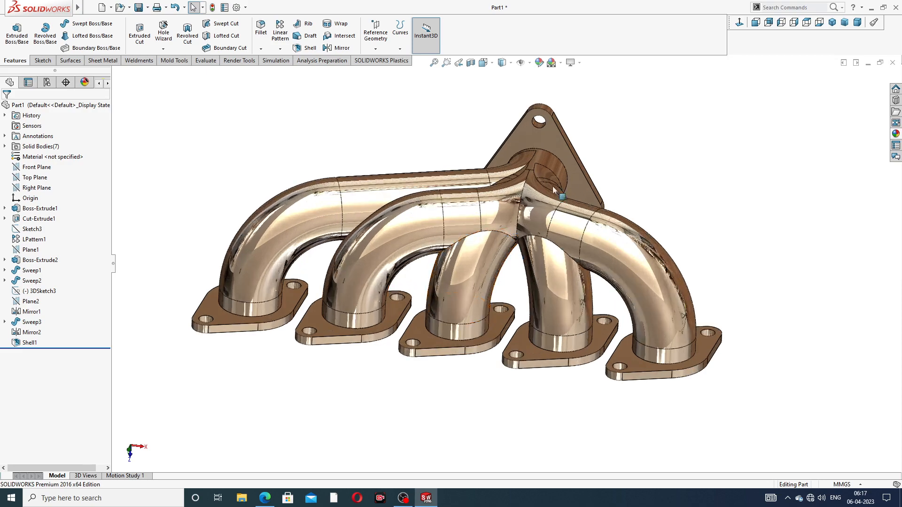
middle_drag(566, 167, 570, 203)
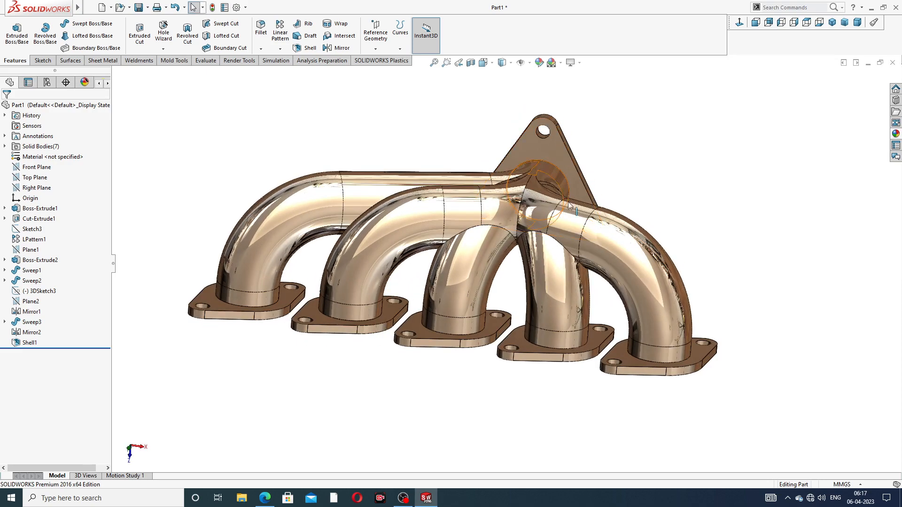
middle_drag(621, 216, 598, 191)
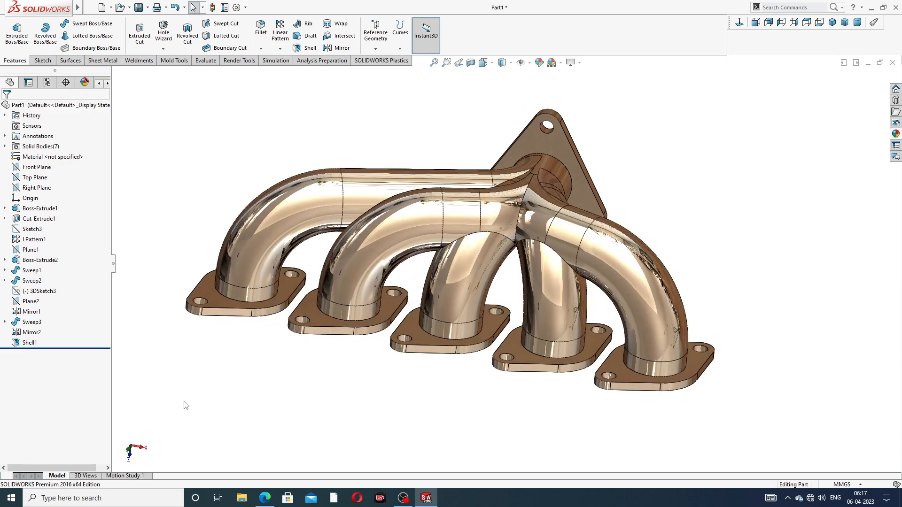
click(265, 498)
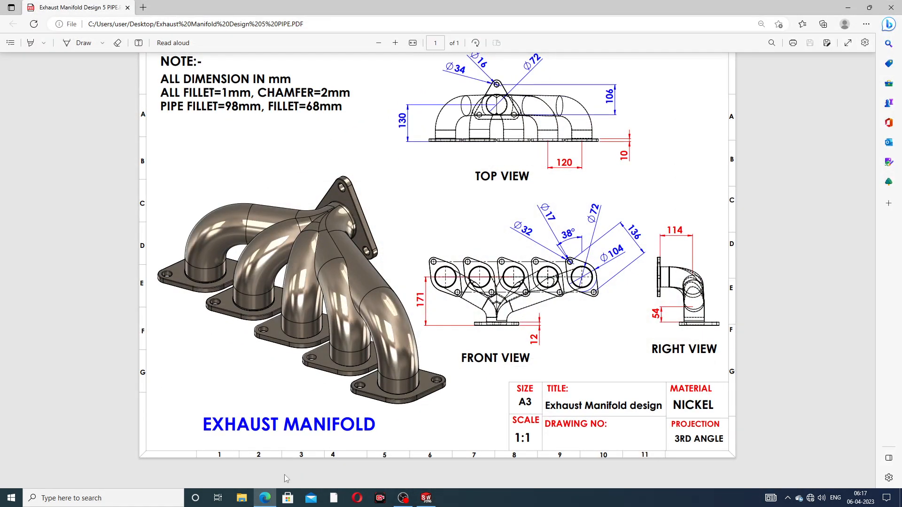
click(272, 496)
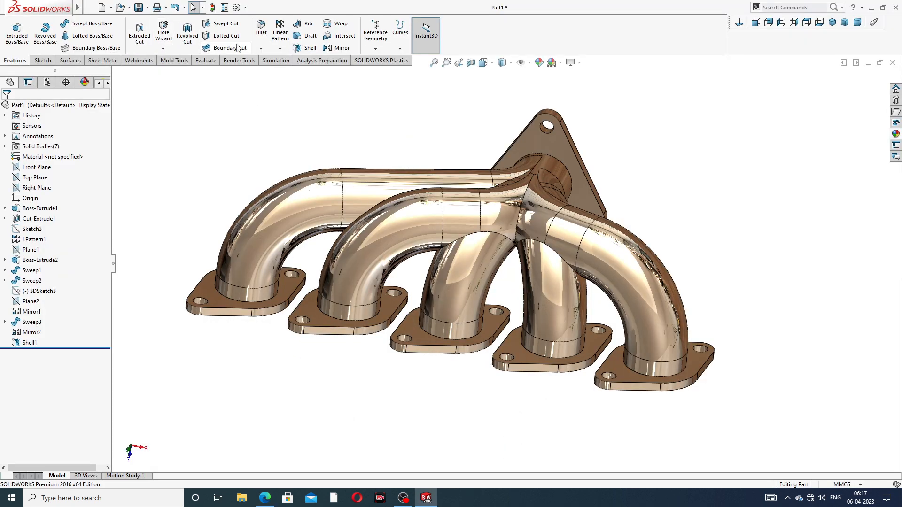
Chamfer the large bore edge on the triangular flange's outer face with a 2 mm distance at 45 degrees.
click(260, 48)
click(282, 71)
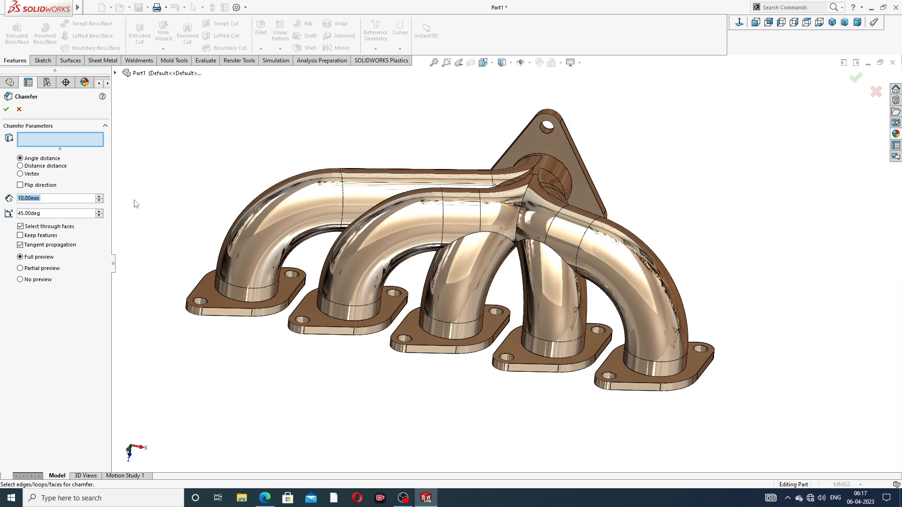
text(2)
key(Return)
middle_drag(632, 141, 491, 164)
scroll(491, 164, down, 3)
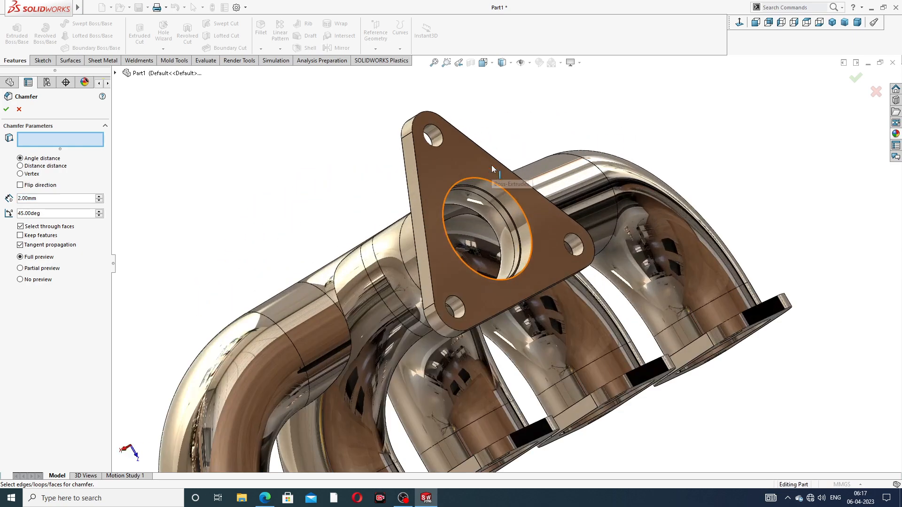
click(467, 177)
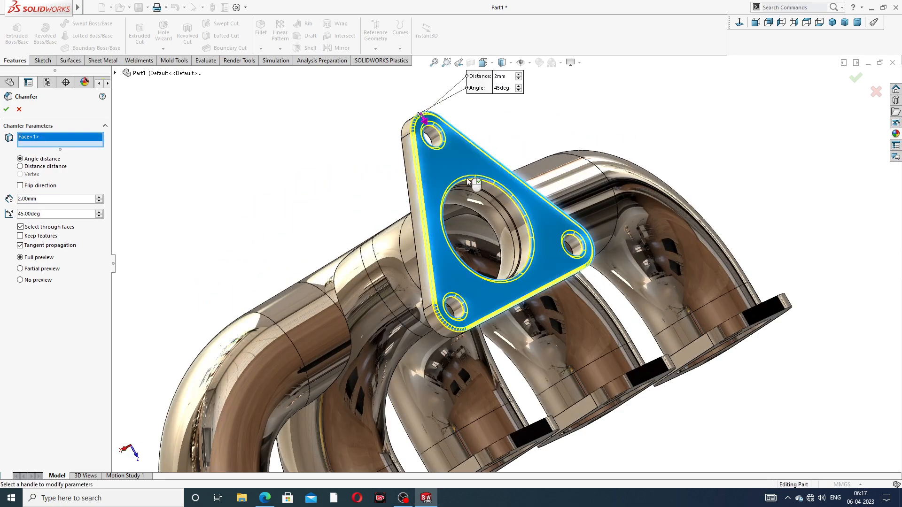
click(19, 109)
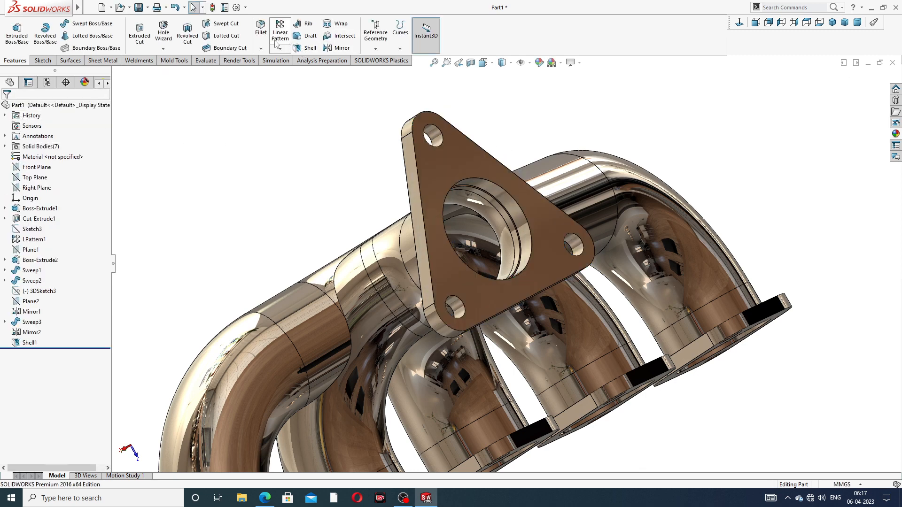
click(261, 49)
click(270, 73)
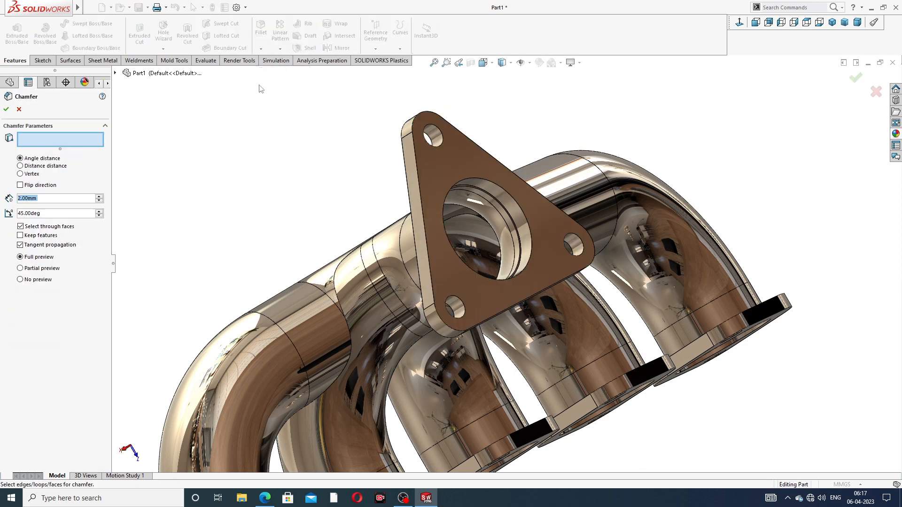
click(476, 177)
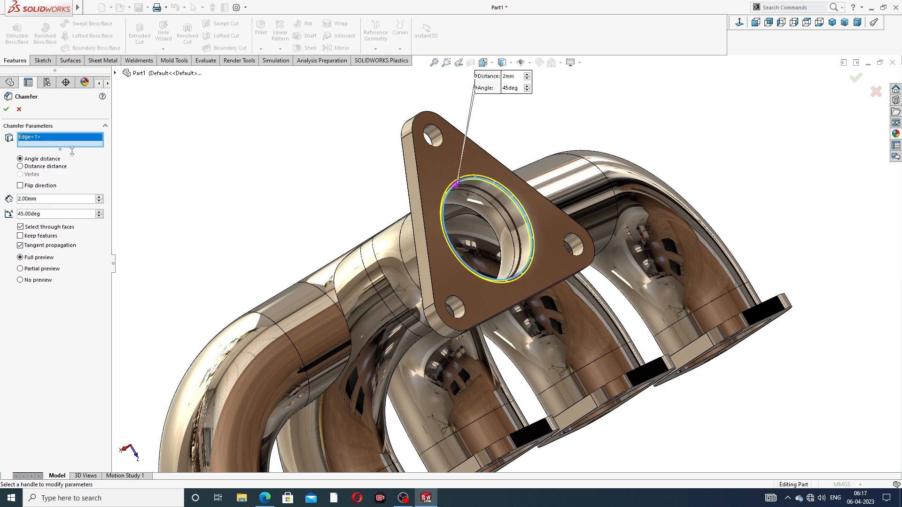
click(6, 111)
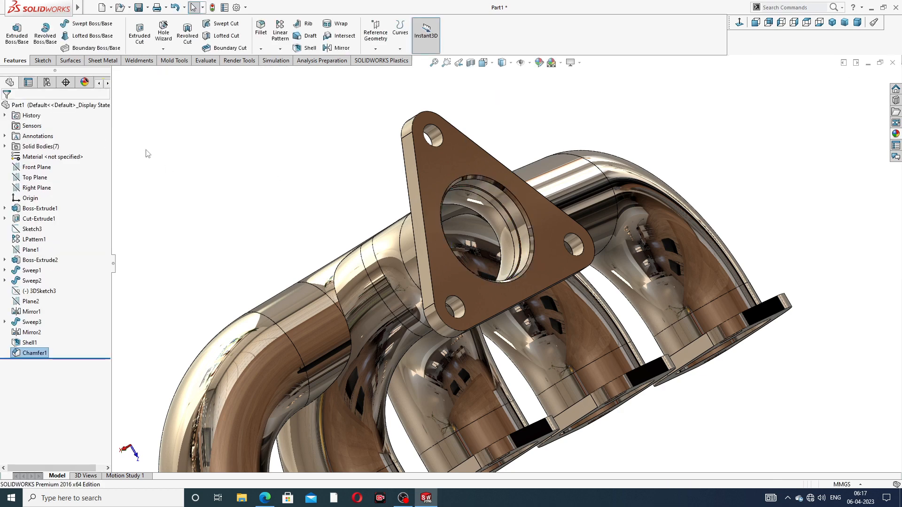
Chamfer the large bore edge on the underside of the first end oval flange, 2 mm at 45 degrees.
click(261, 49)
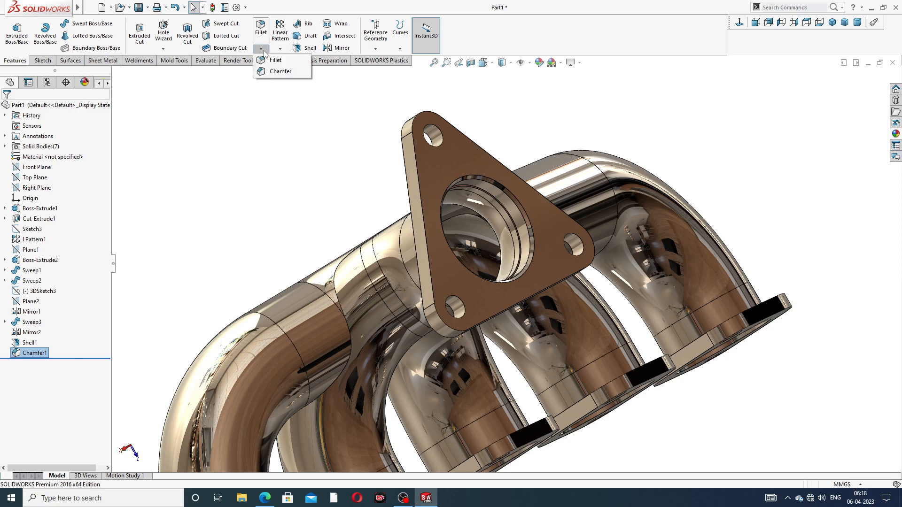
click(274, 70)
scroll(506, 265, up, 3)
middle_drag(441, 318, 371, 355)
scroll(363, 360, down, 6)
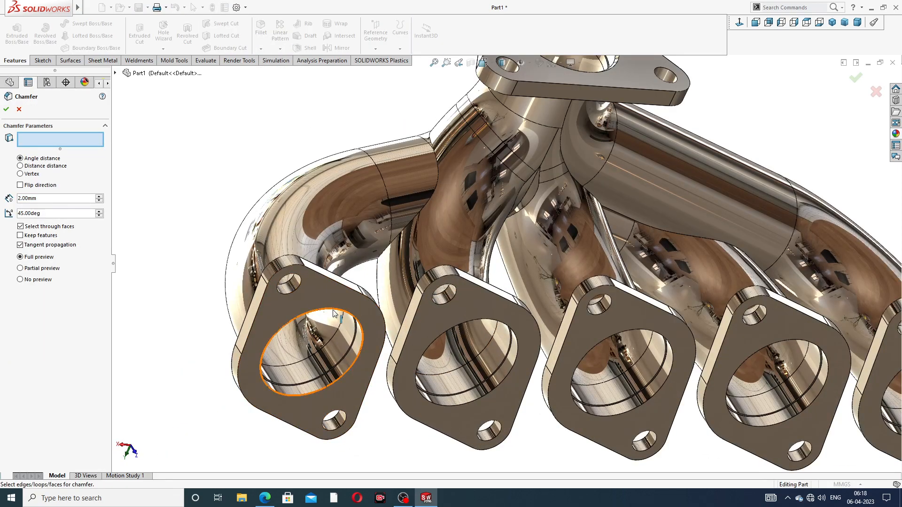
click(333, 308)
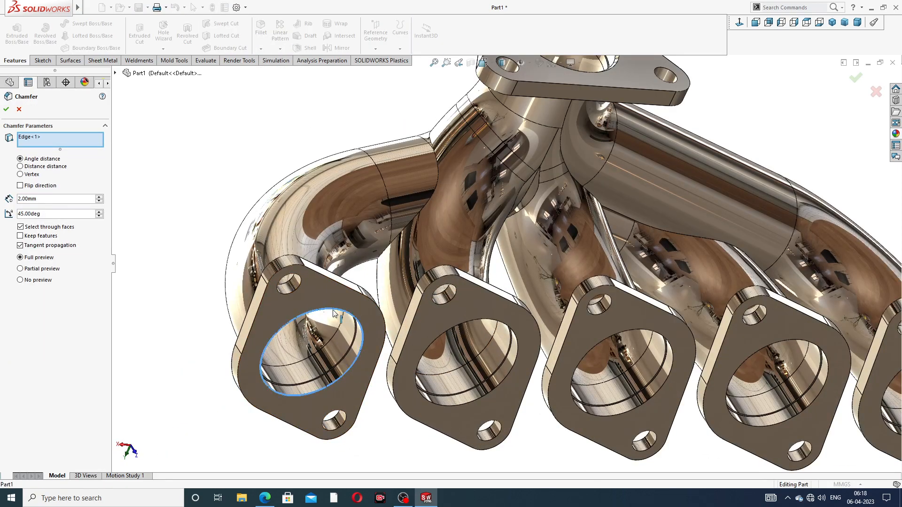
click(7, 110)
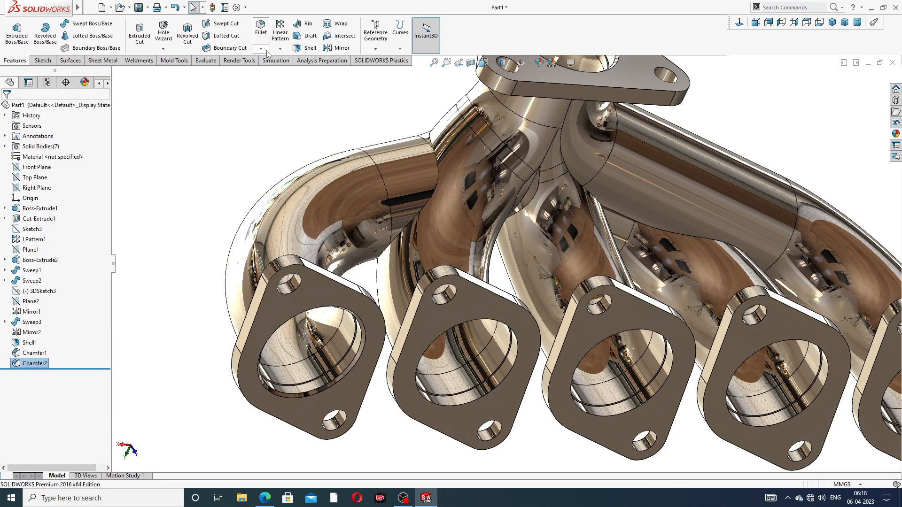
Chamfer the bore edge of the second oval flange, beside the chamfered end flange, 2 mm at 45 degrees.
click(265, 50)
click(282, 78)
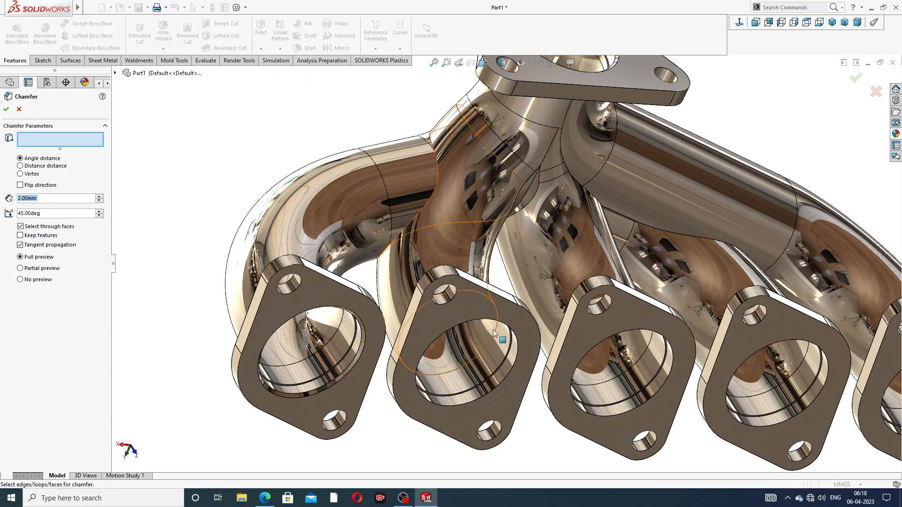
scroll(493, 332, down, 3)
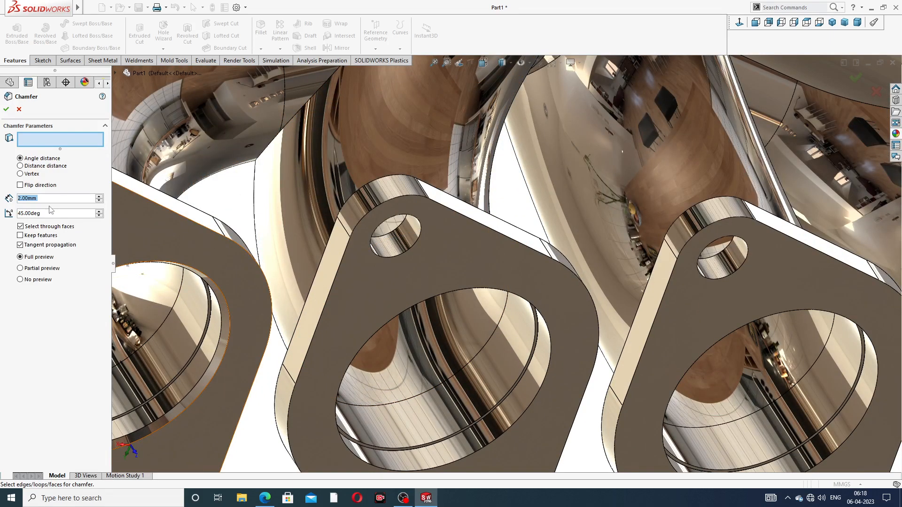
click(451, 291)
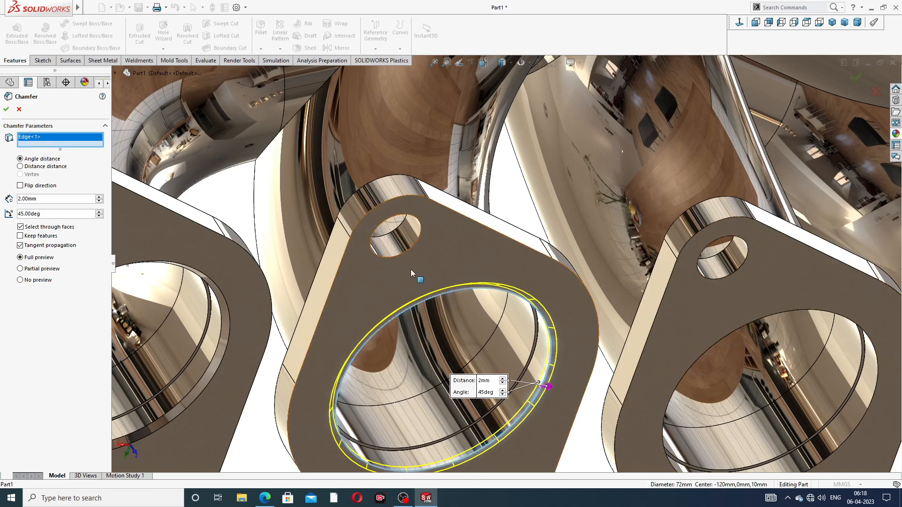
click(6, 110)
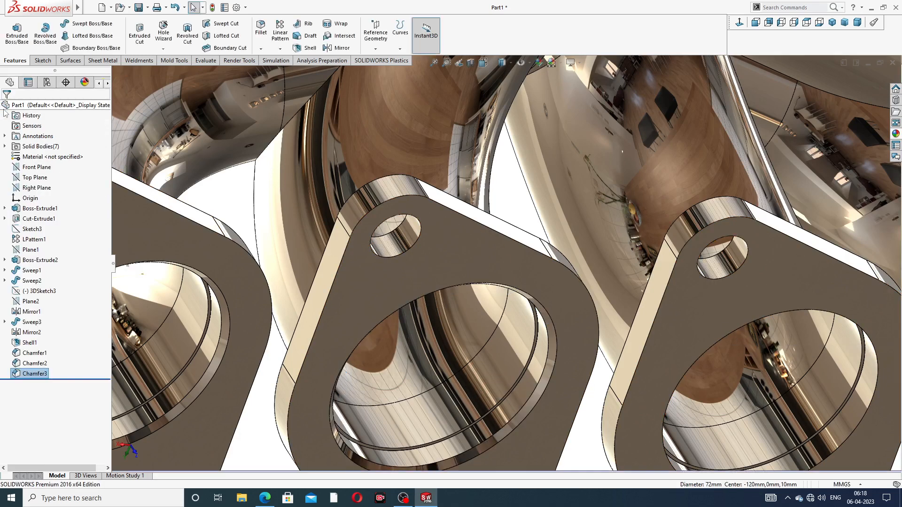
Chamfer the large bore edge on the underside of the middle oval flange, 2 mm at 45 degrees.
click(260, 49)
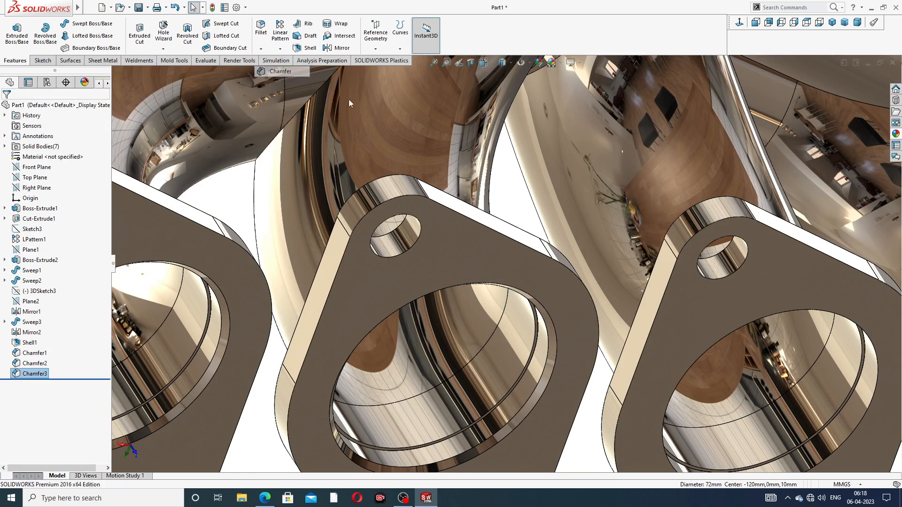
click(281, 75)
scroll(695, 297, down, 3)
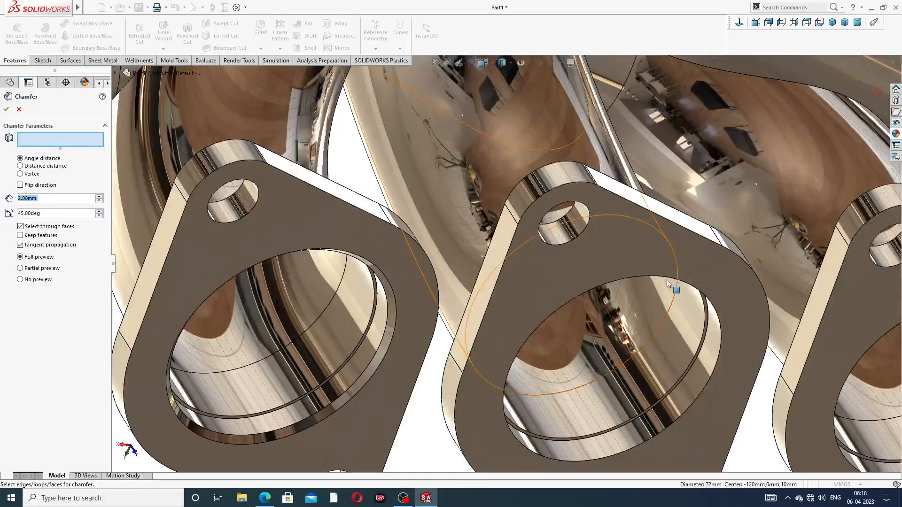
click(596, 274)
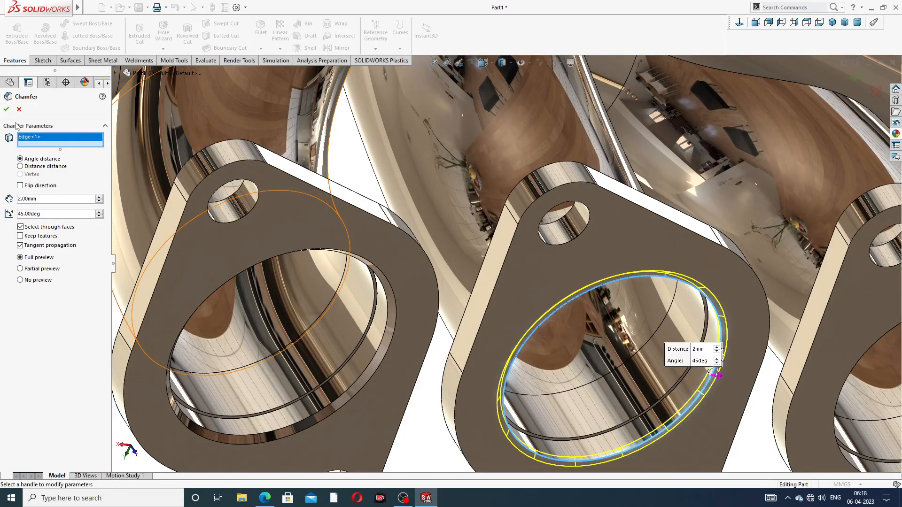
click(7, 108)
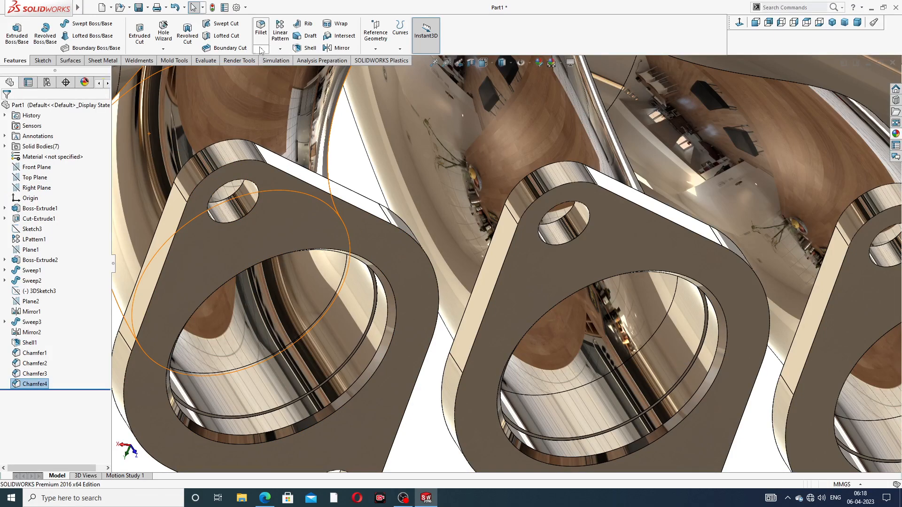
Chamfer the large bore edge of the fourth oval flange, just past the middle one, 2 mm at 45 degrees.
click(261, 48)
click(281, 71)
scroll(690, 238, up, 3)
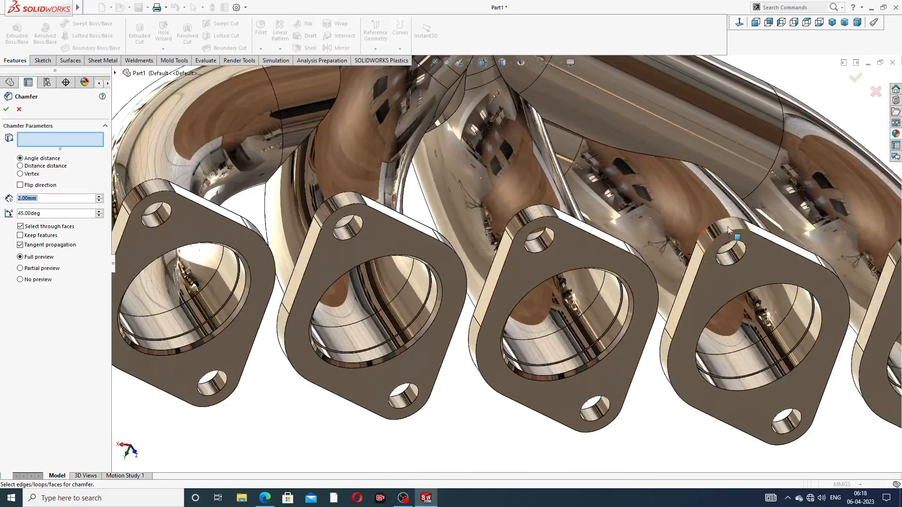
scroll(751, 284, down, 2)
click(751, 283)
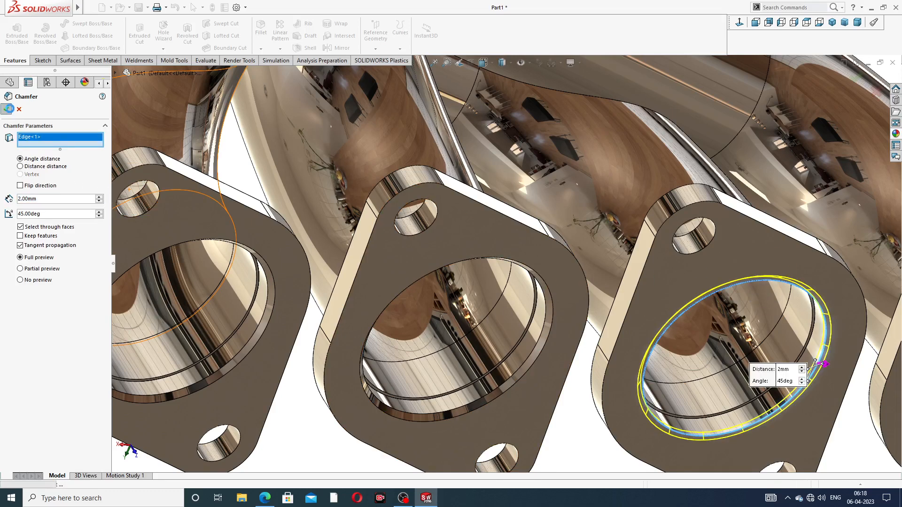
click(7, 109)
Chamfer the large bore edge of the last oval flange at the far end of the row, 2 mm at 45 degrees.
click(261, 49)
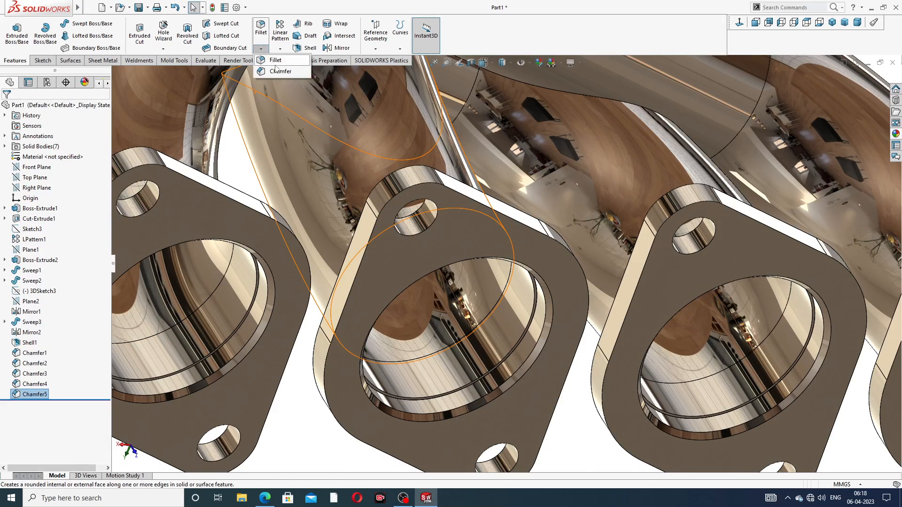
click(278, 72)
scroll(735, 193, up, 3)
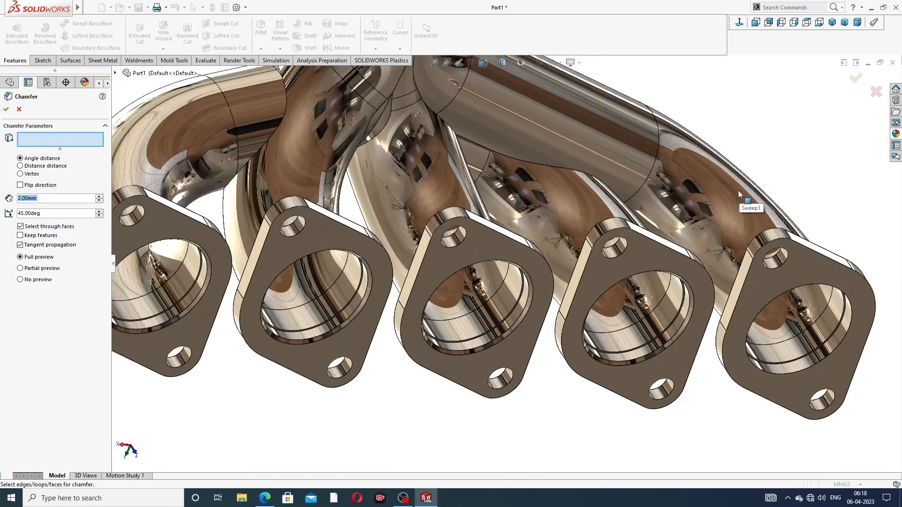
scroll(824, 294, down, 3)
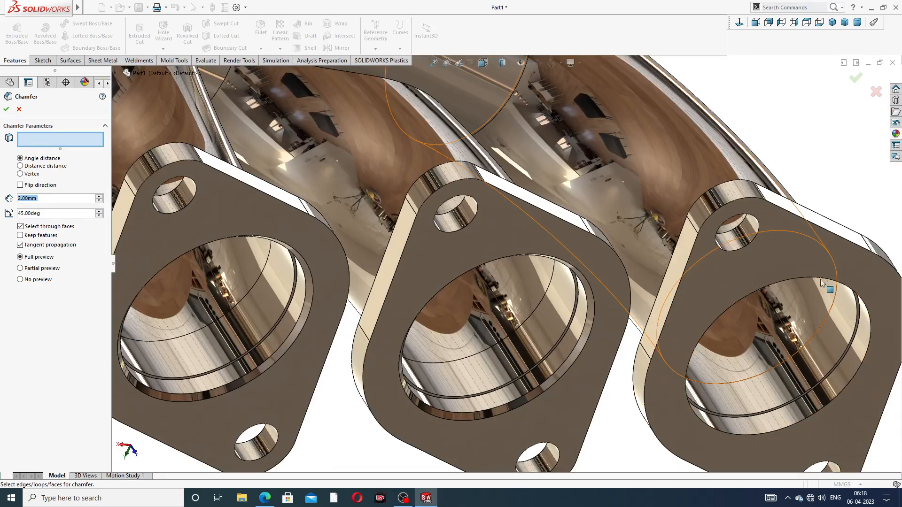
click(820, 281)
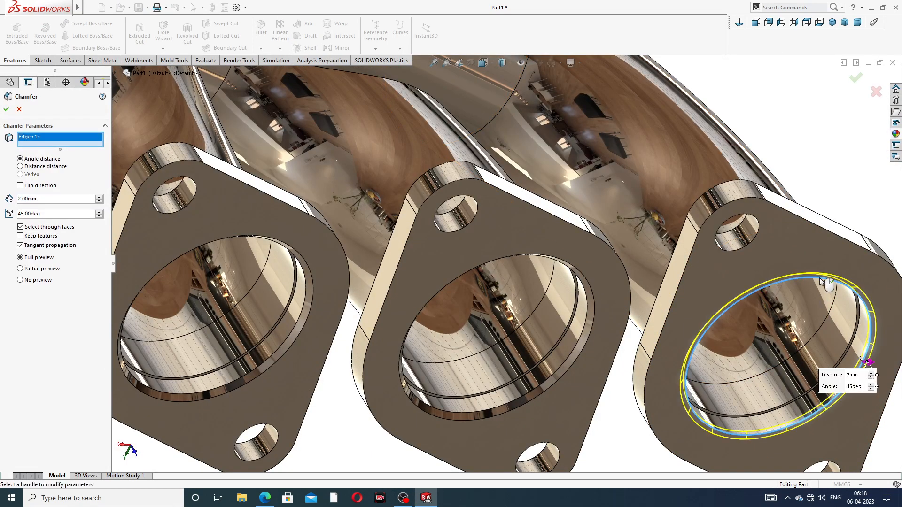
click(855, 78)
Fillet the edges of both the front and back faces of the triangular outlet flange with a 1 mm radius.
scroll(498, 117, up, 4)
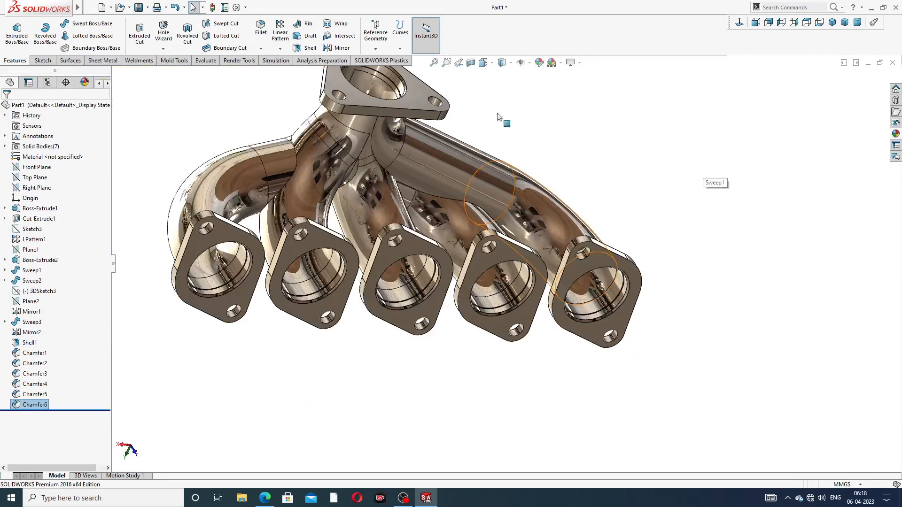
middle_drag(363, 139, 378, 178)
scroll(414, 124, up, 2)
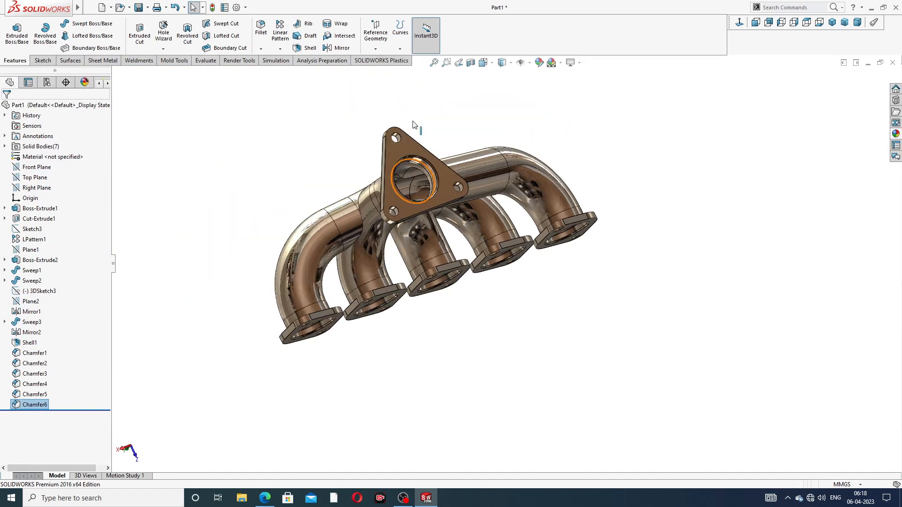
scroll(413, 126, down, 2)
click(261, 48)
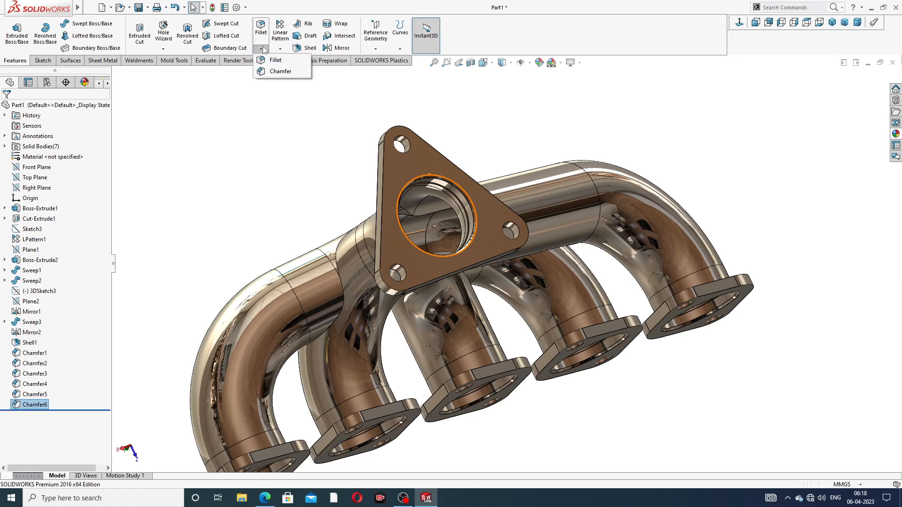
click(279, 60)
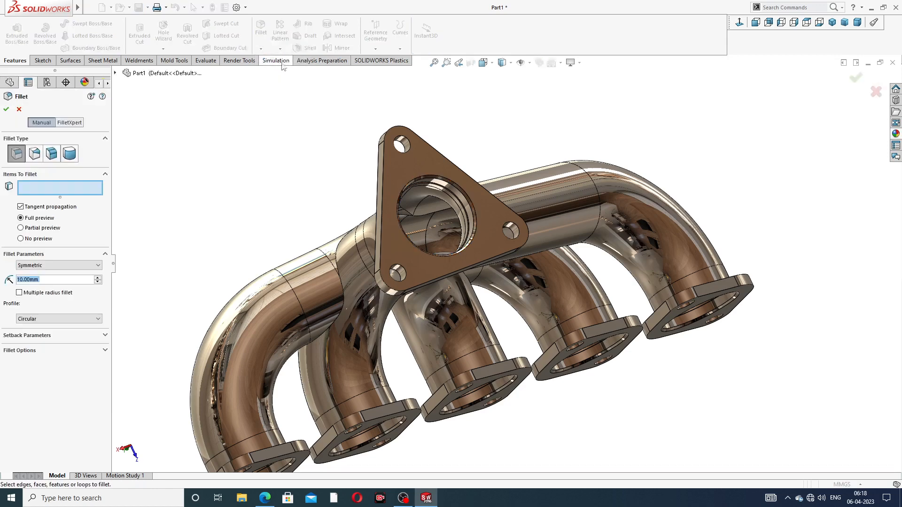
click(428, 157)
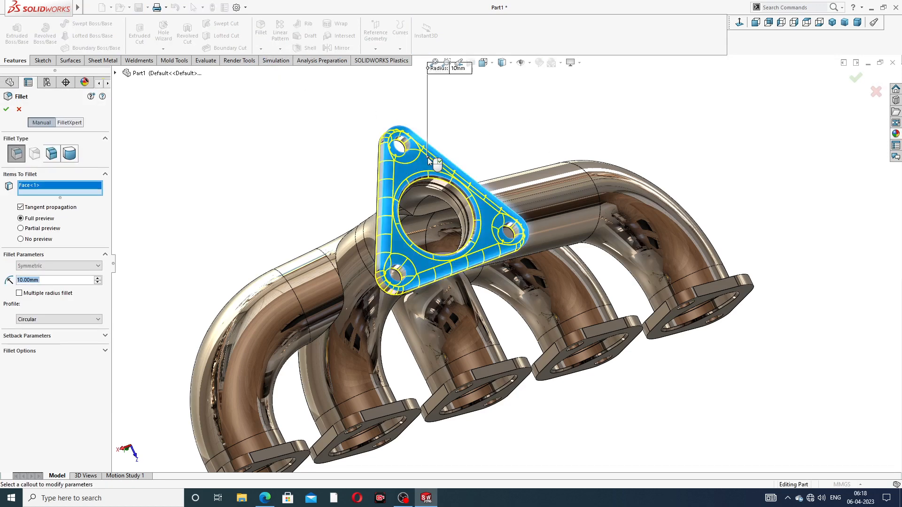
middle_drag(528, 153, 653, 165)
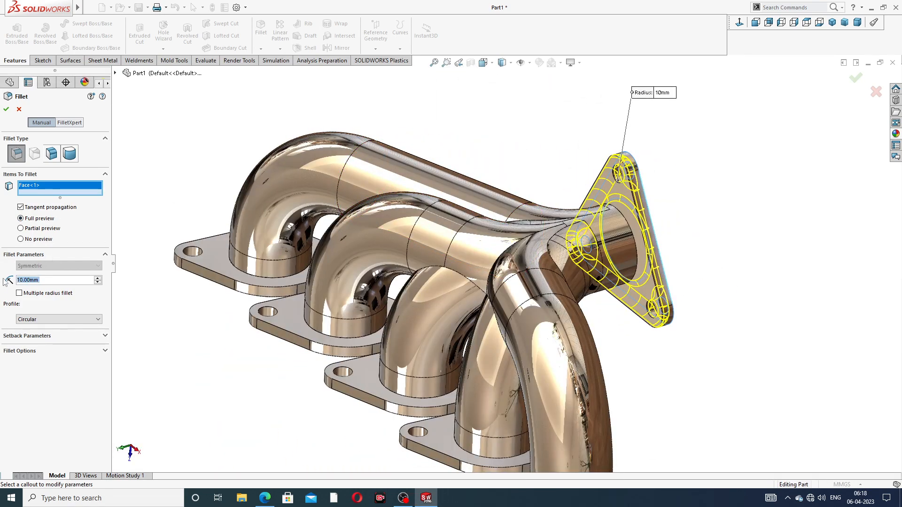
text(1)
key(Return)
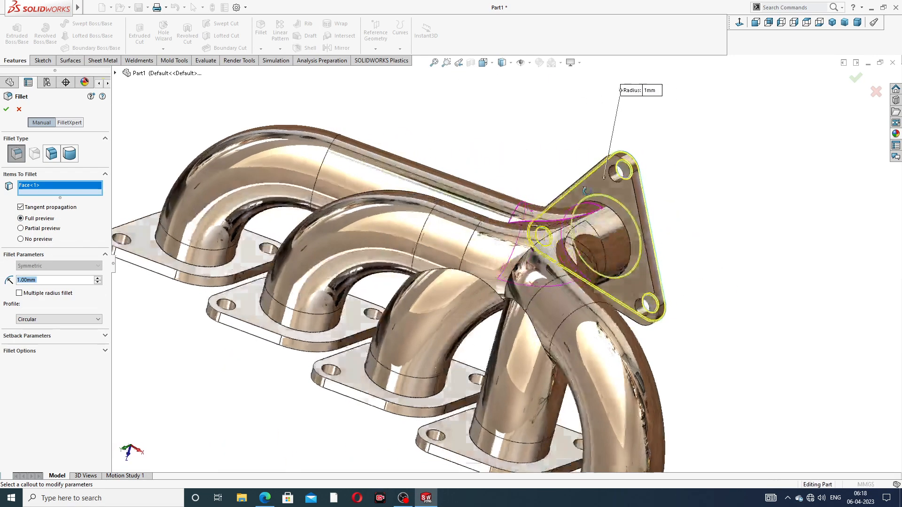
middle_drag(586, 190, 578, 183)
click(579, 182)
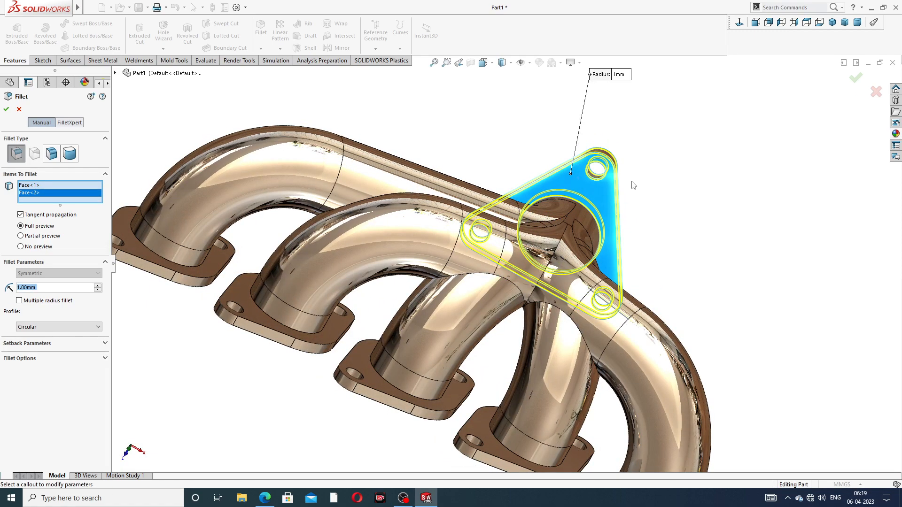
middle_drag(632, 185, 816, 111)
click(856, 80)
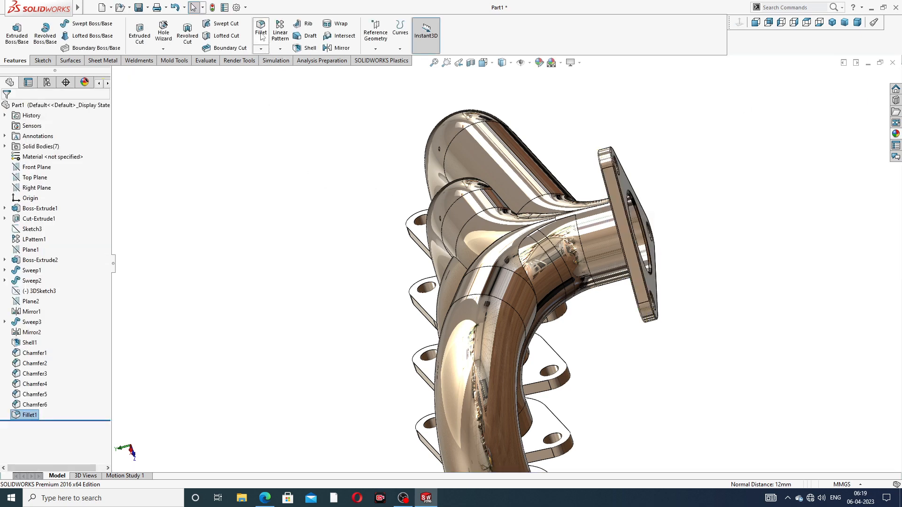
Fillet the edges of both flat faces of the first oval flange at the near end of the row, 1 mm radius.
click(261, 38)
middle_drag(562, 337, 409, 329)
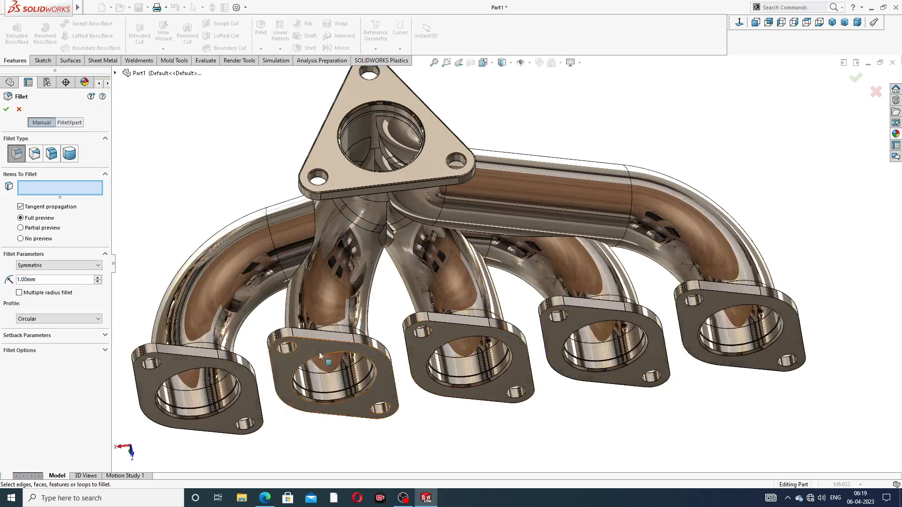
click(176, 361)
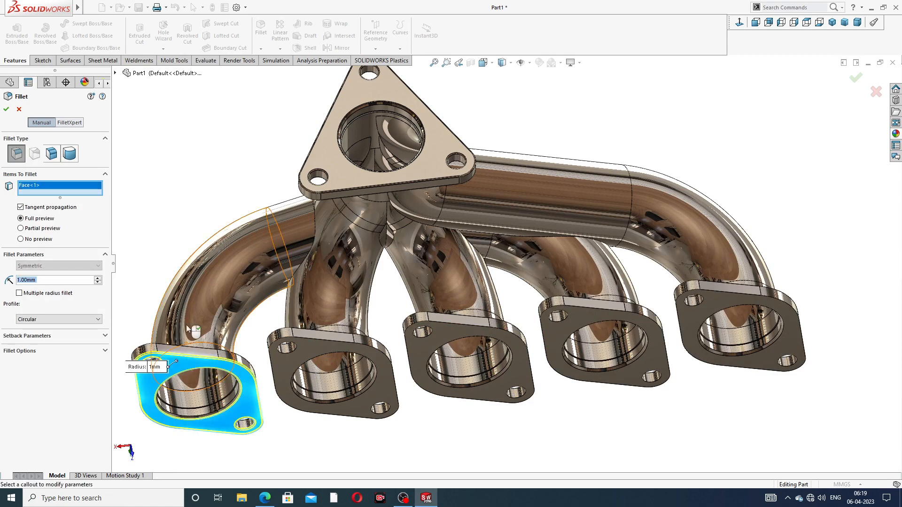
middle_drag(186, 325, 205, 397)
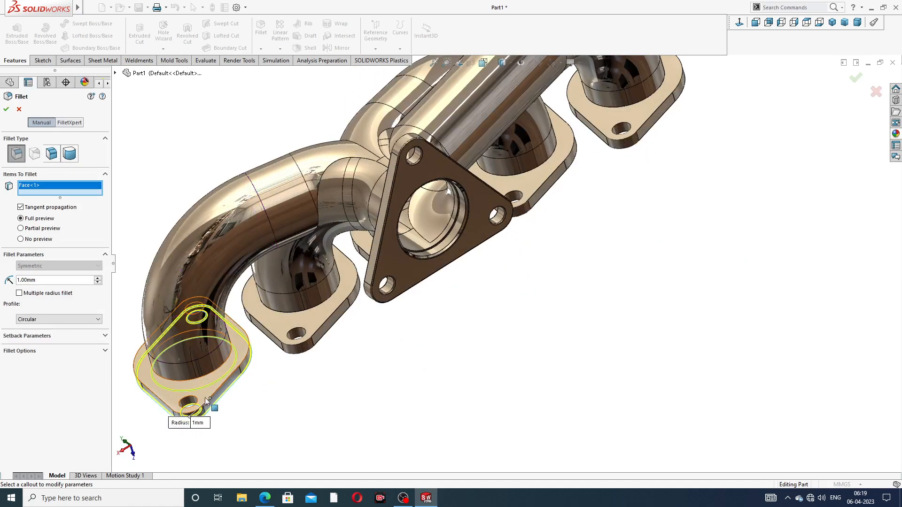
click(203, 391)
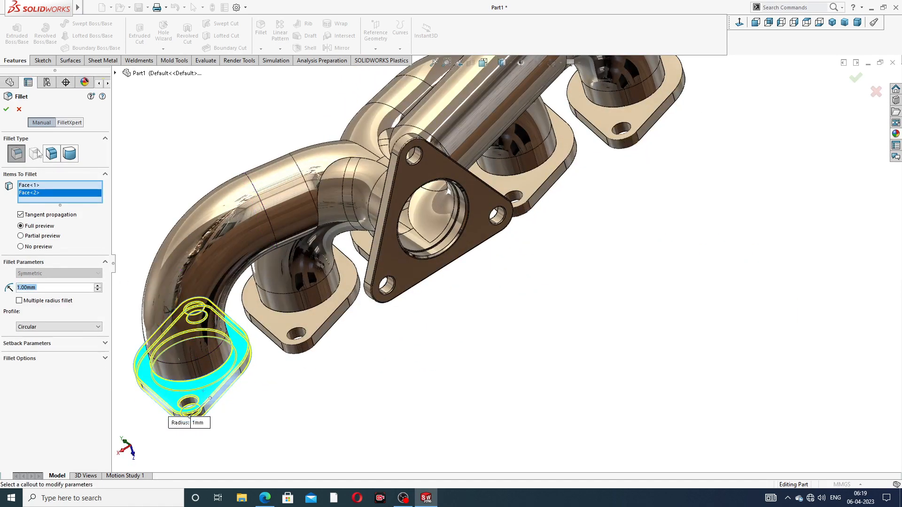
click(7, 109)
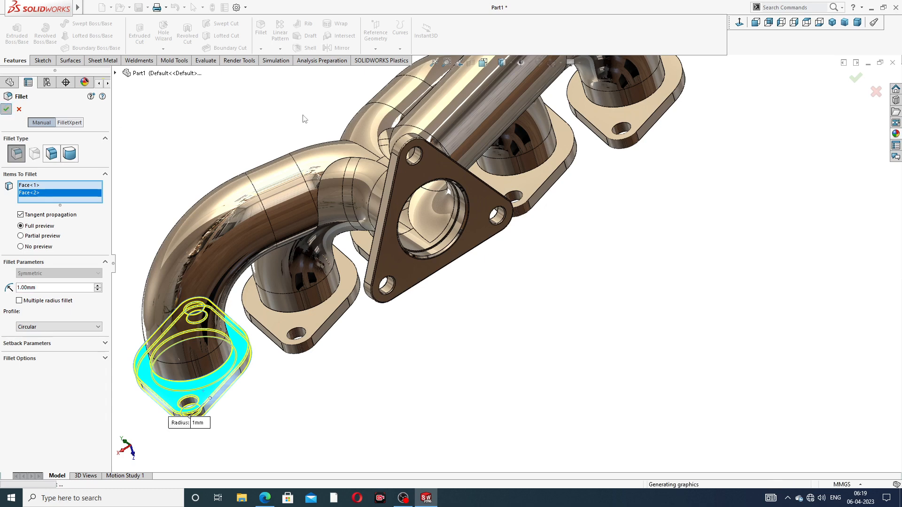
Fillet both flat faces of the second oval flange, beside the filleted end flange, with a 1 mm radius.
click(261, 49)
click(276, 59)
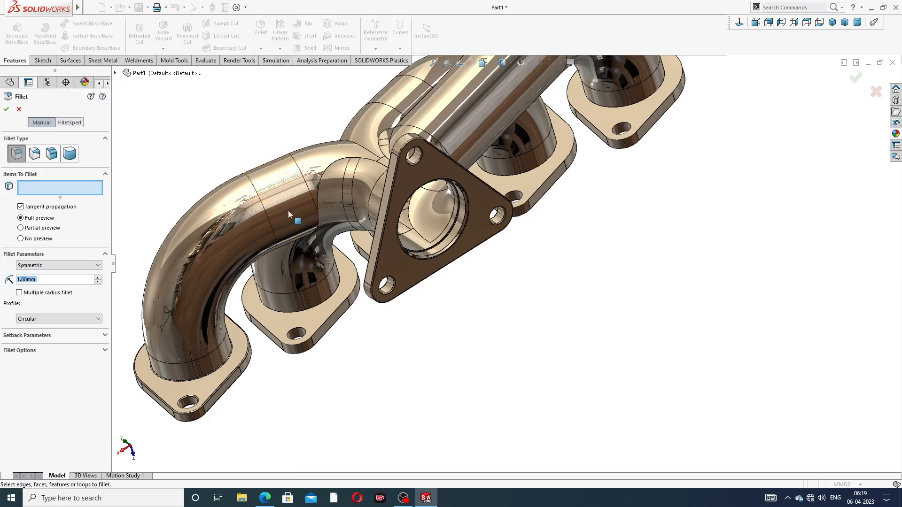
click(313, 324)
middle_drag(313, 324, 315, 184)
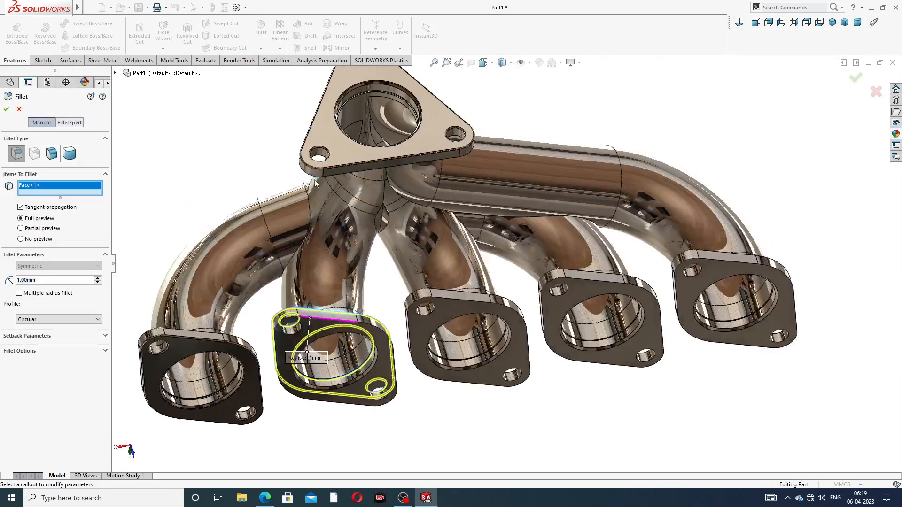
scroll(314, 357, down, 5)
click(319, 293)
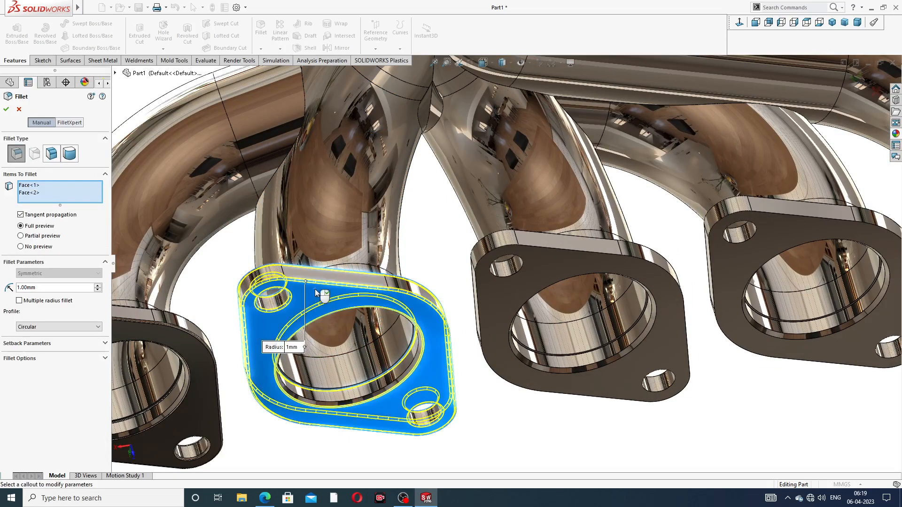
click(6, 109)
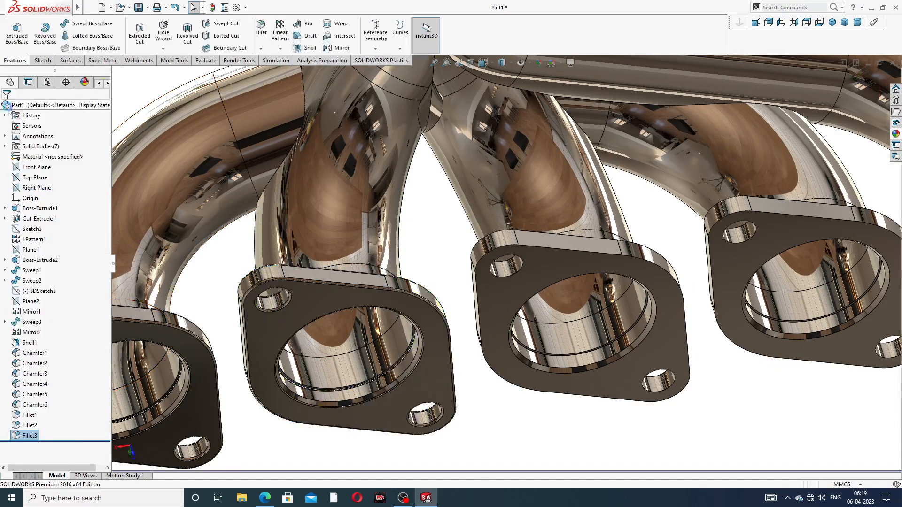
Fillet the underside and pipe-side faces of the middle oval flange with a 1 mm radius.
click(261, 30)
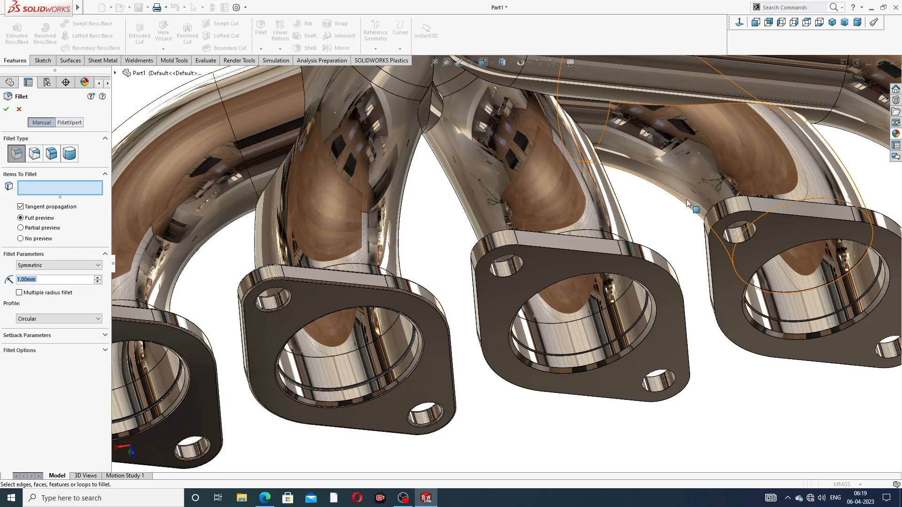
click(550, 266)
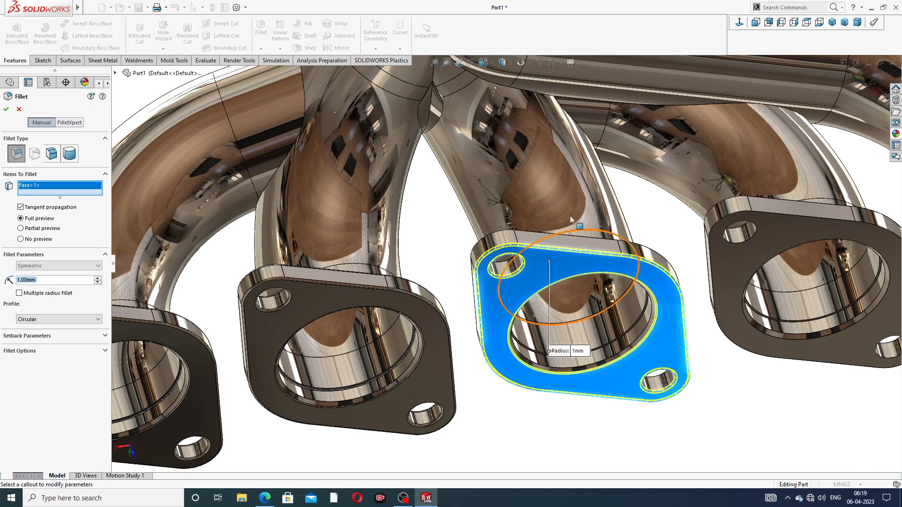
middle_drag(550, 266, 601, 329)
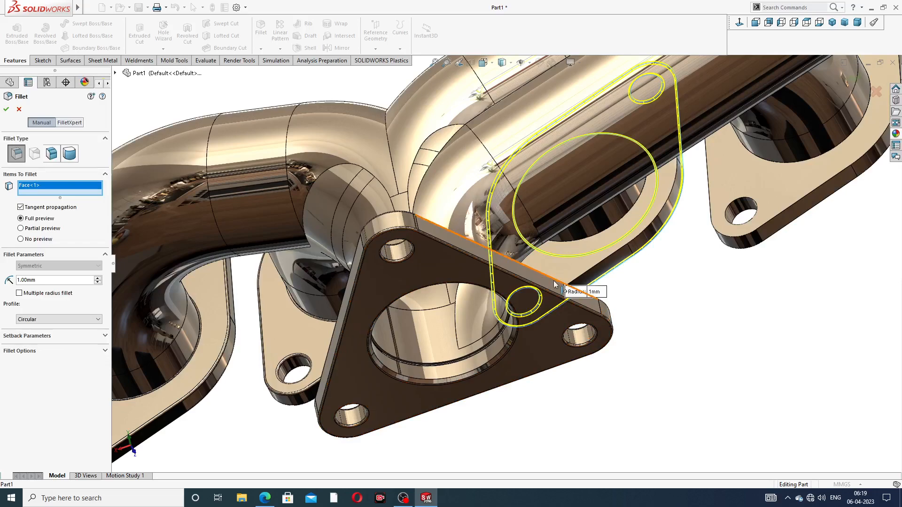
scroll(568, 288, down, 6)
click(567, 255)
scroll(569, 254, up, 6)
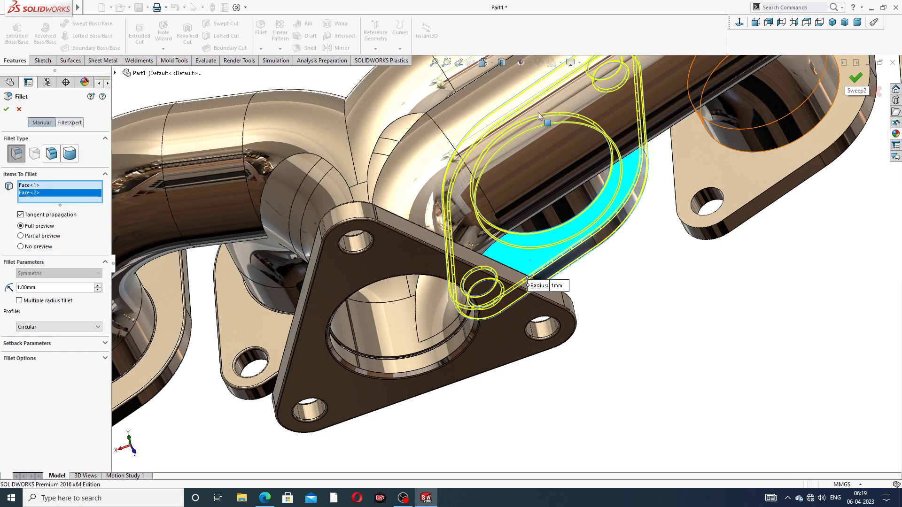
key(Return)
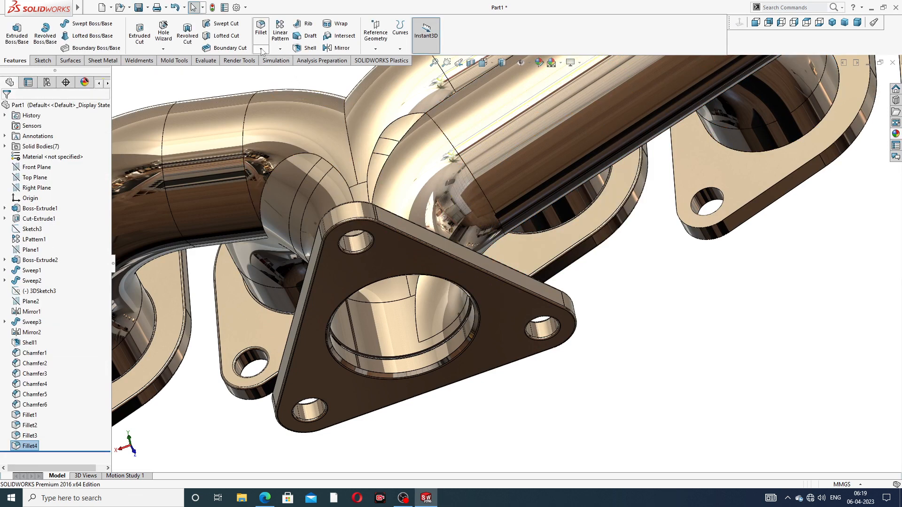
Fillet the underside and pipe-side faces of the fourth oval flange, just past the middle one, with a 1 mm radius.
click(262, 30)
middle_drag(540, 137, 613, 174)
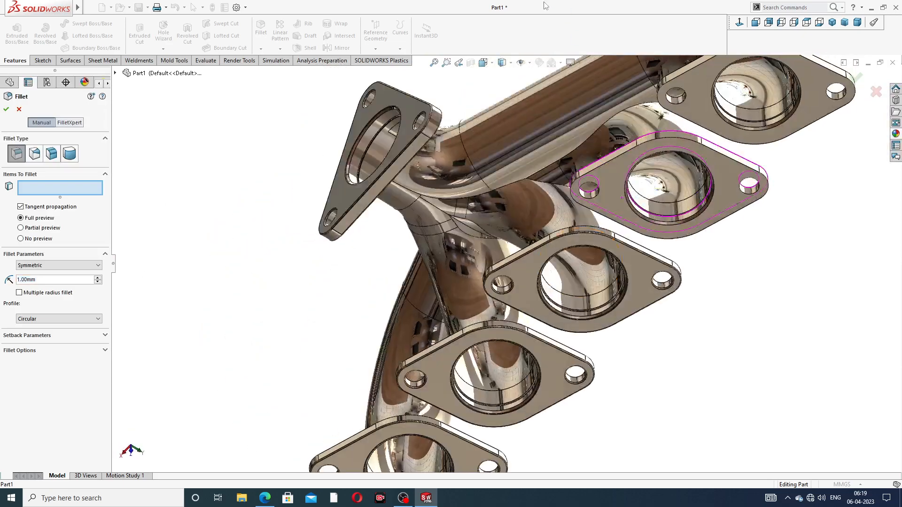
click(612, 174)
middle_drag(629, 111, 668, 284)
click(619, 163)
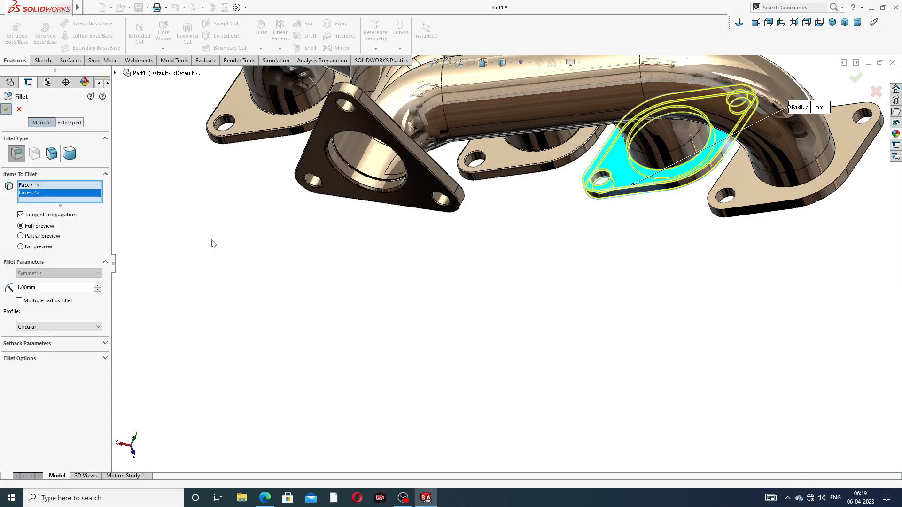
key(Return)
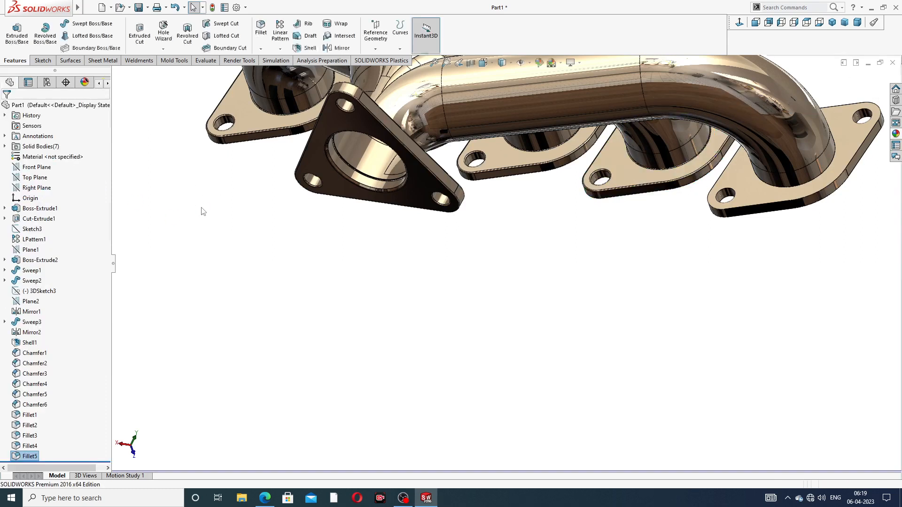
Fillet both flat faces of the last oval flange at the far end of the row with a 1 mm radius.
click(261, 34)
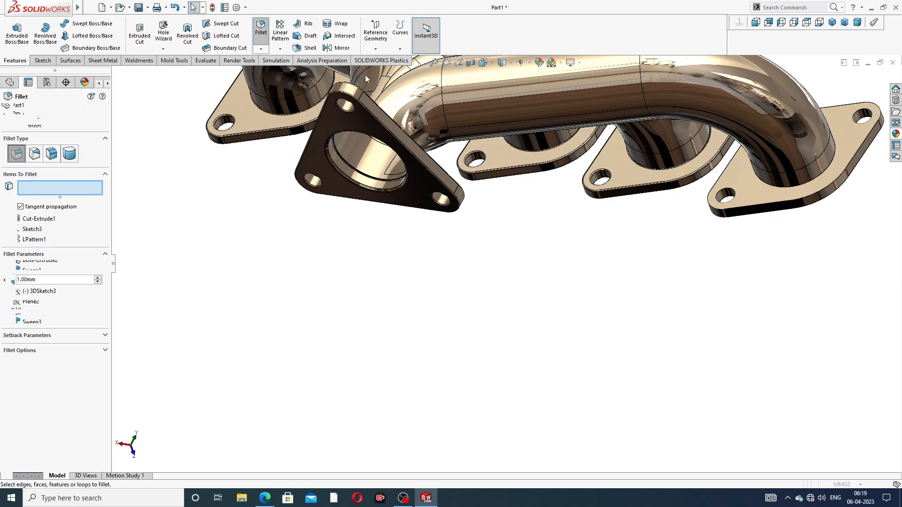
mouse_move(701, 199)
middle_down()
mouse_move(690, 203)
mouse_move(705, 197)
middle_up()
click(752, 196)
middle_drag(763, 239, 767, 101)
scroll(830, 179, down, 2)
scroll(830, 179, down, 1)
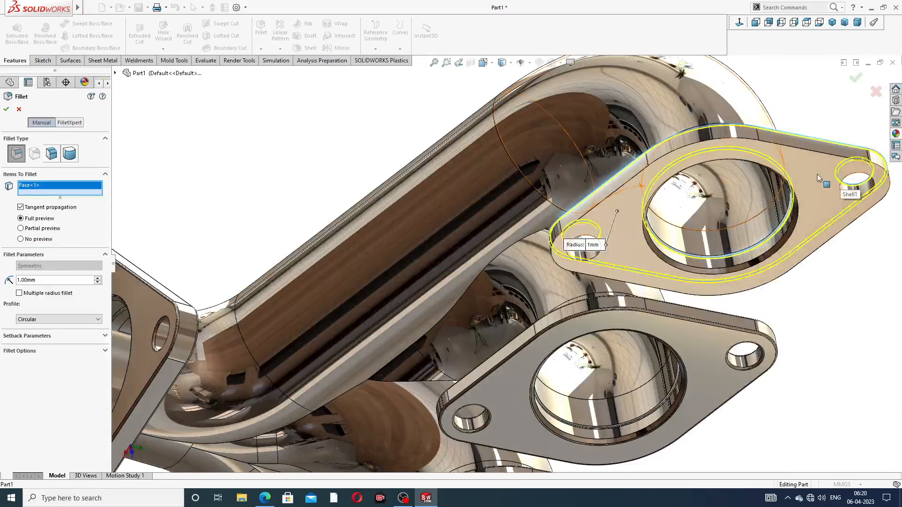
click(817, 173)
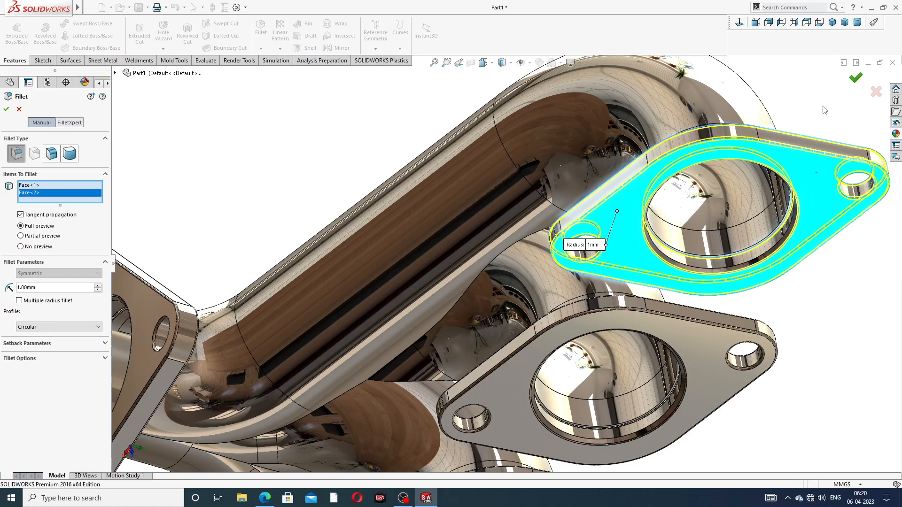
key(Return)
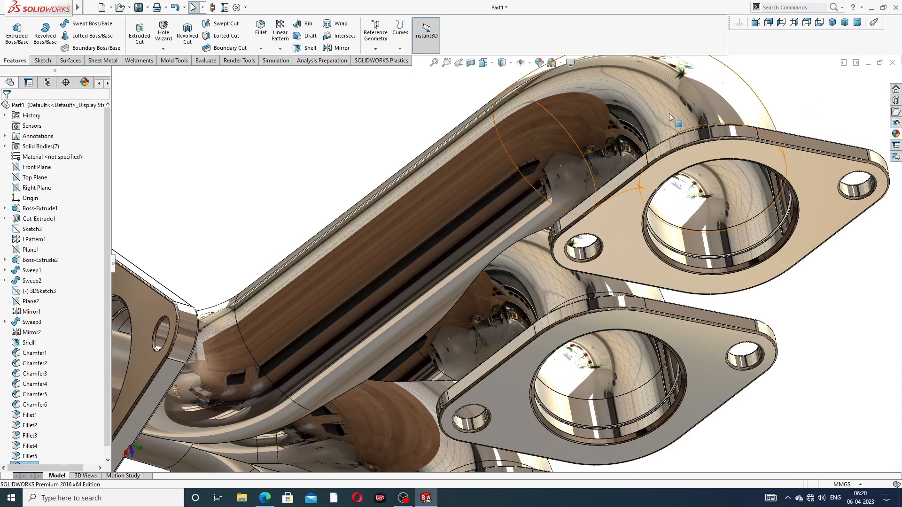
Begin a fillet on the edge where the middle pipe meets the neighbouring longer curved pipe, using a 2 mm radius.
scroll(662, 156, up, 5)
middle_drag(571, 185, 730, 132)
scroll(732, 141, down, 6)
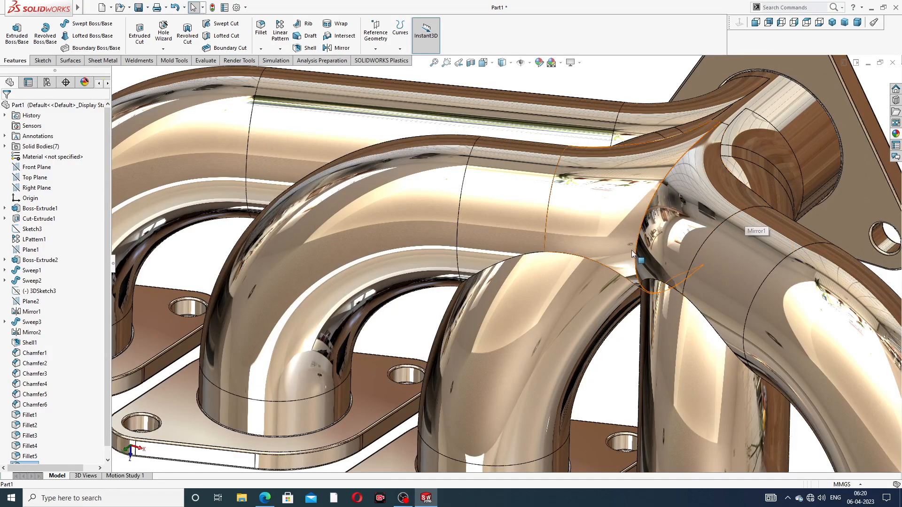
scroll(587, 244, up, 4)
click(261, 28)
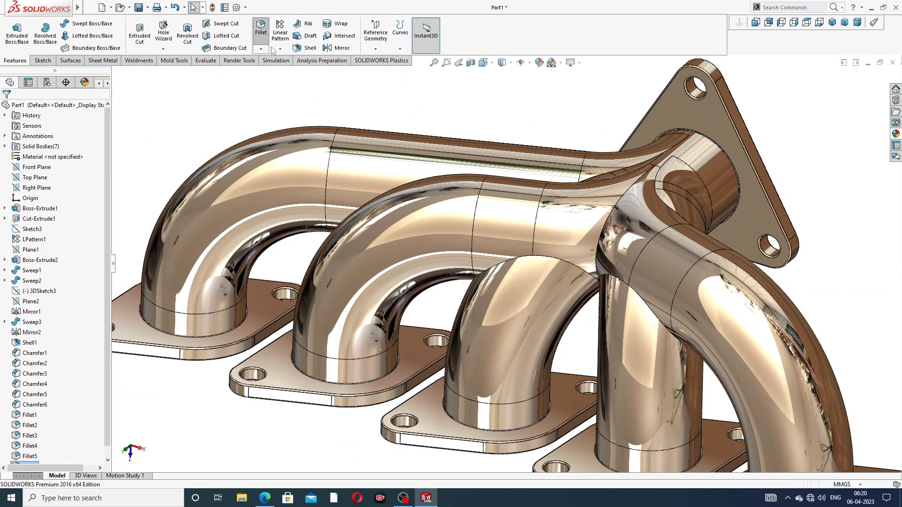
scroll(462, 268, down, 3)
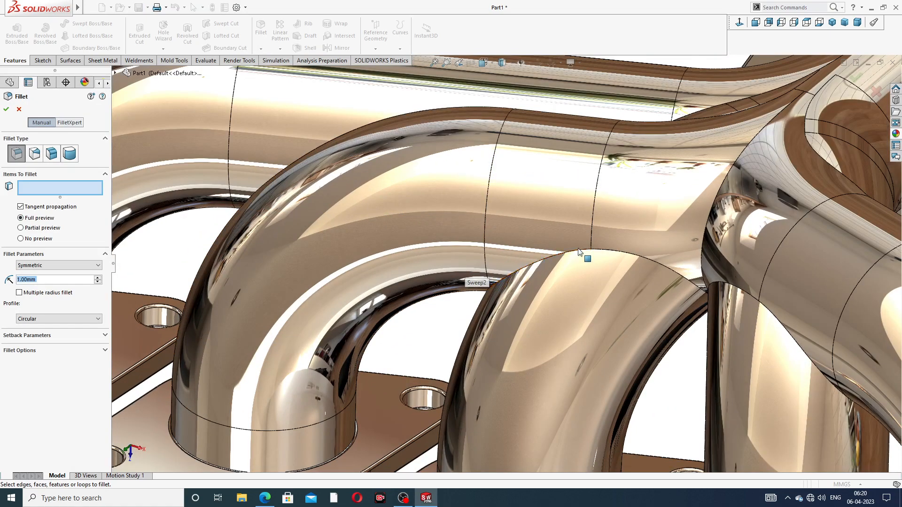
click(605, 254)
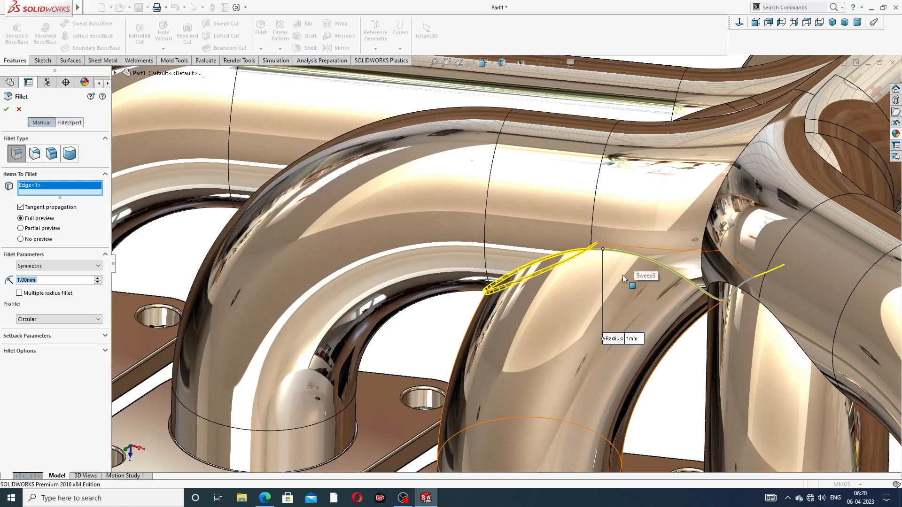
middle_drag(625, 277, 442, 279)
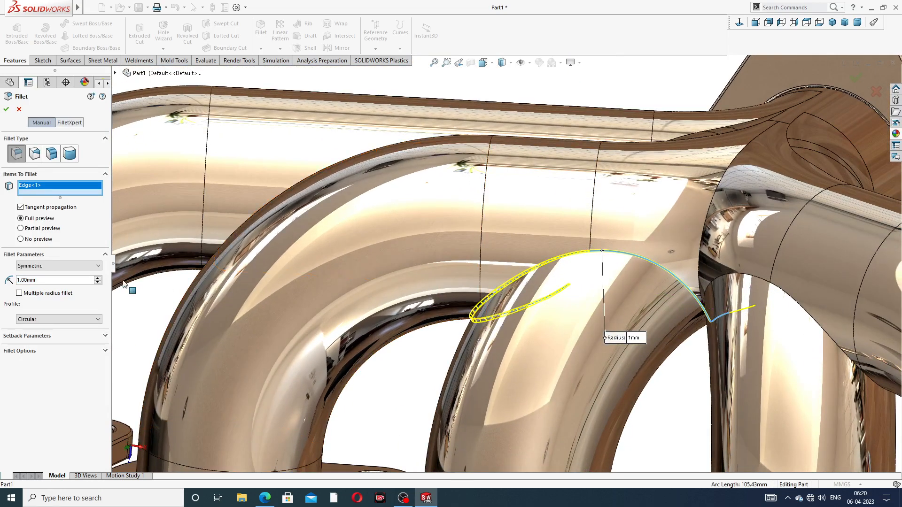
drag(45, 280, 2, 282)
text(2)
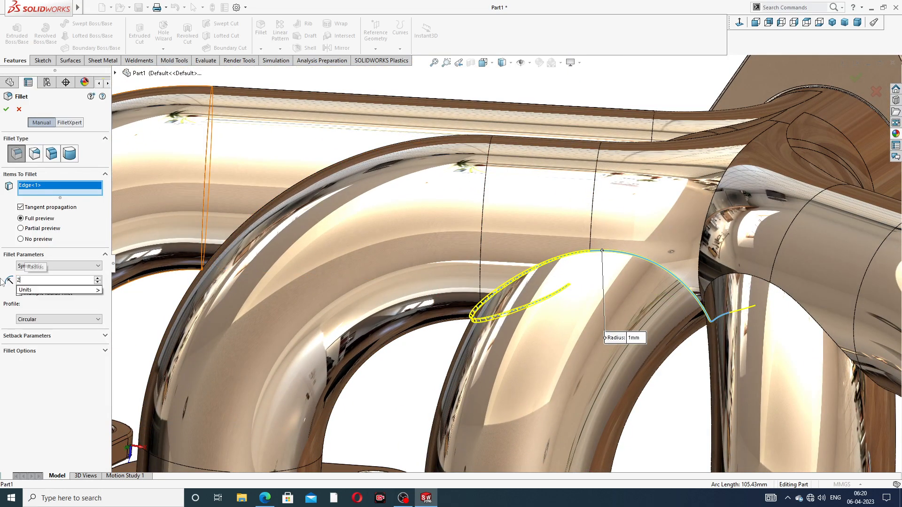
key(Return)
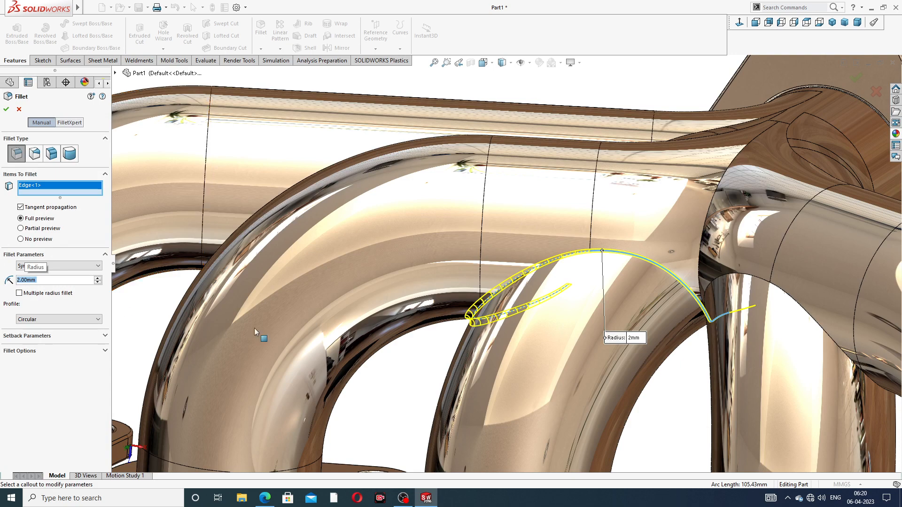
Try a 3 mm radius on the middle pipe's junction fillet, settle on 4 mm and apply the fillet.
middle_drag(331, 350, 342, 312)
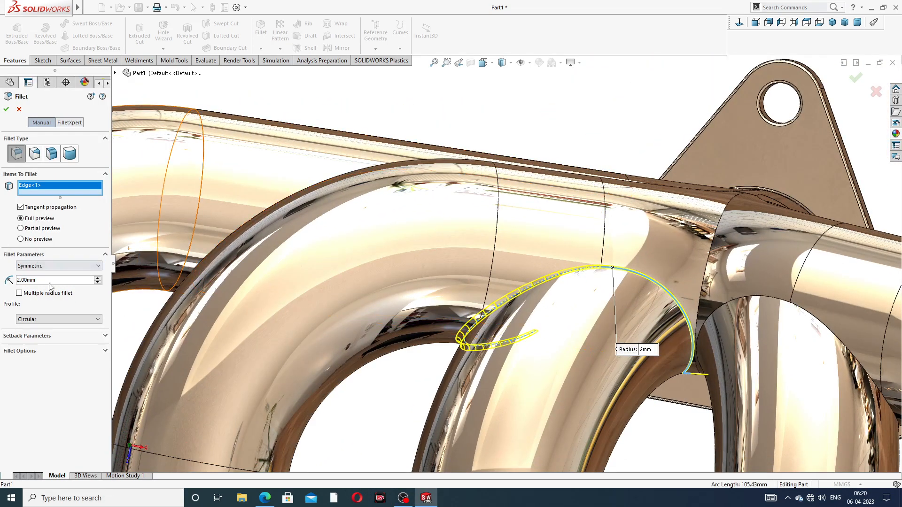
text(3)
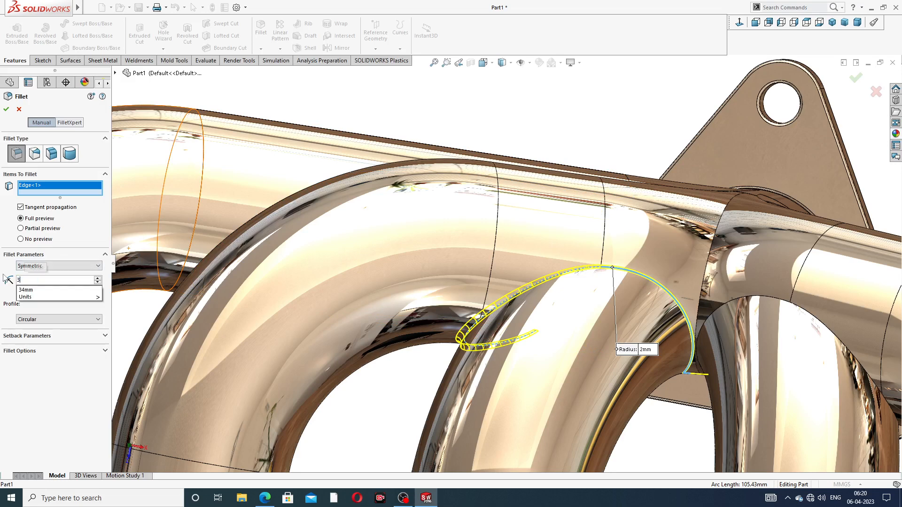
key(Return)
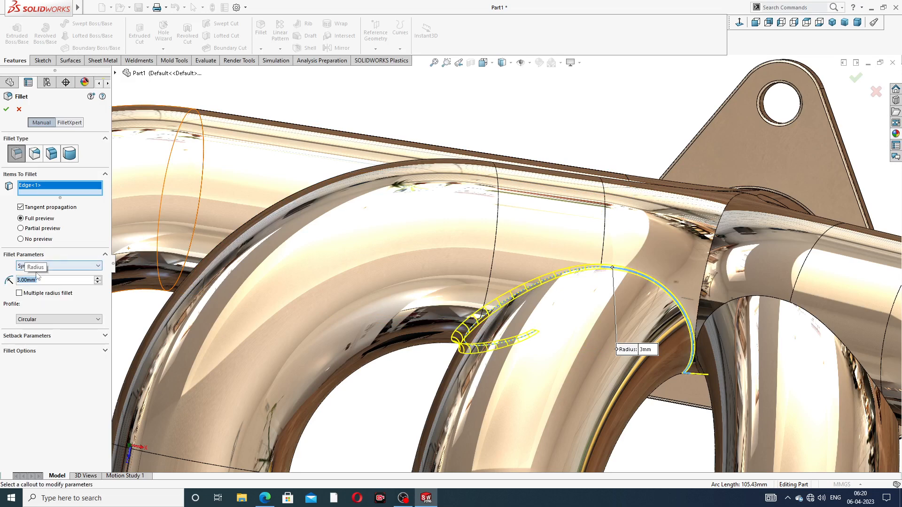
text(4)
key(Return)
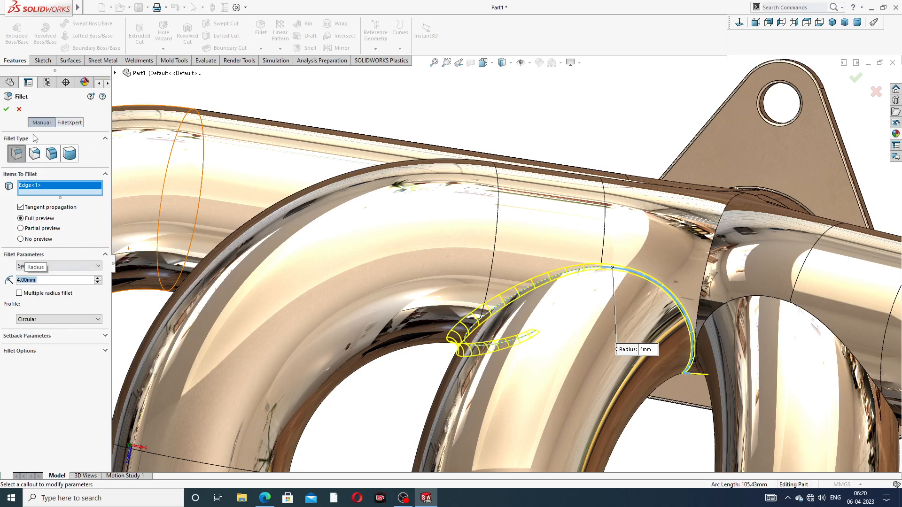
click(6, 110)
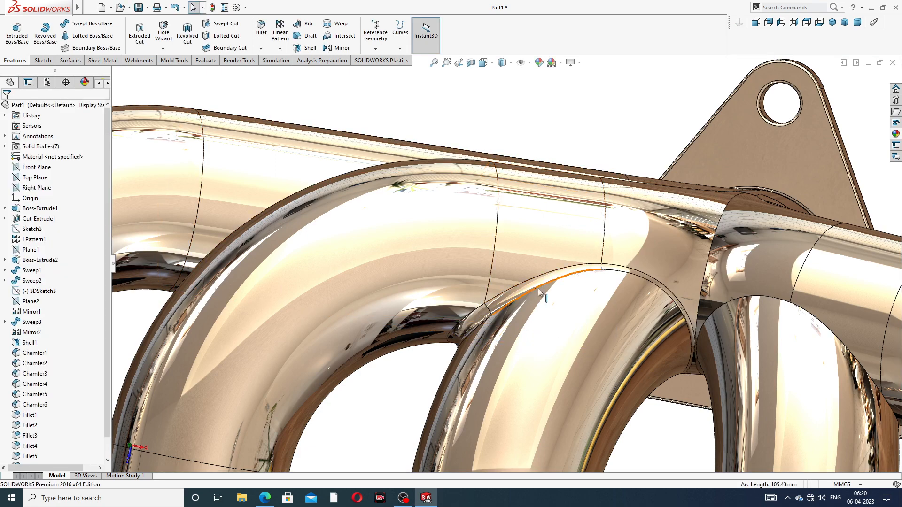
scroll(539, 293, up, 3)
middle_drag(539, 305, 263, 87)
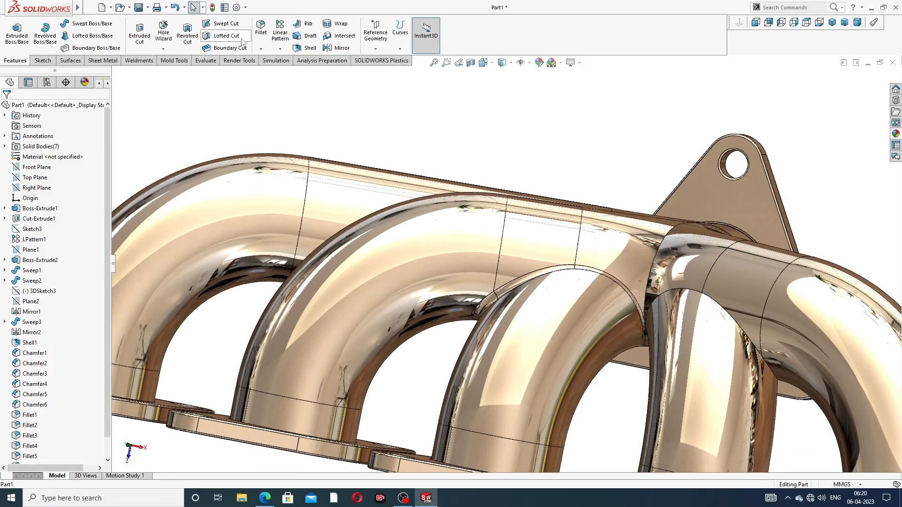
click(261, 27)
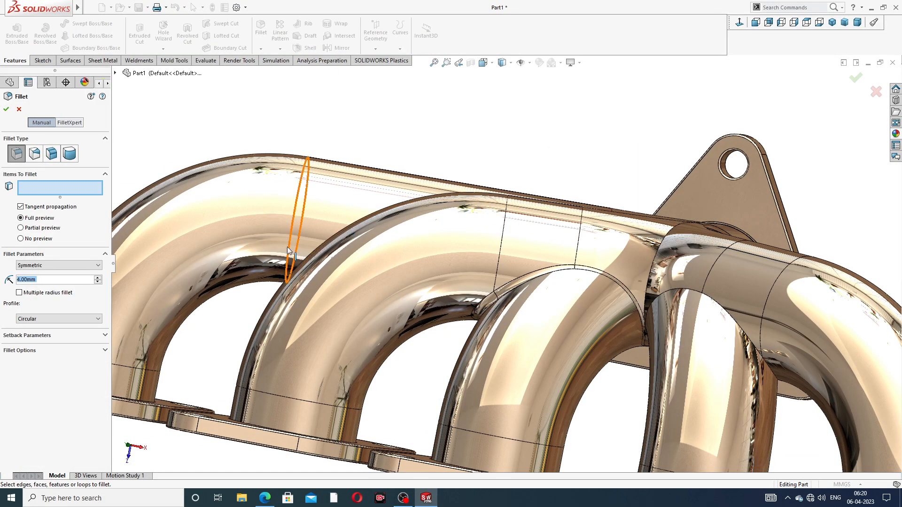
middle_drag(399, 269, 437, 329)
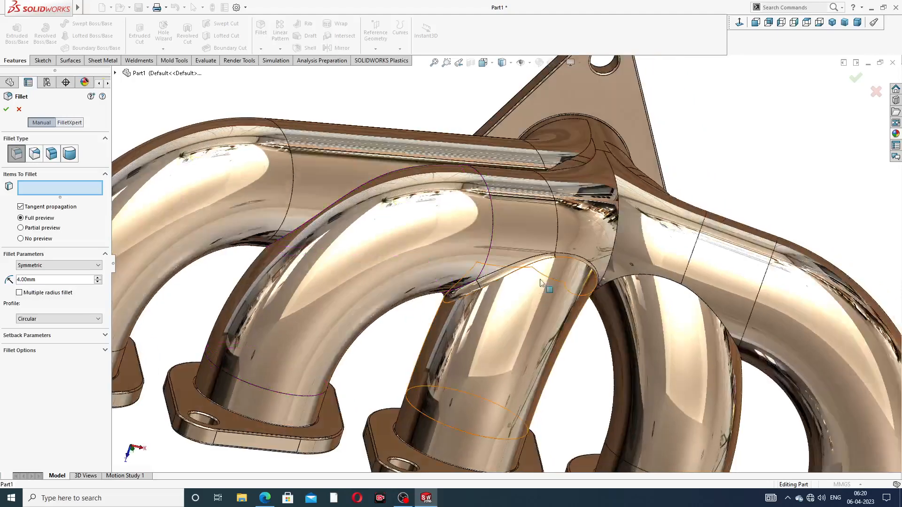
click(610, 266)
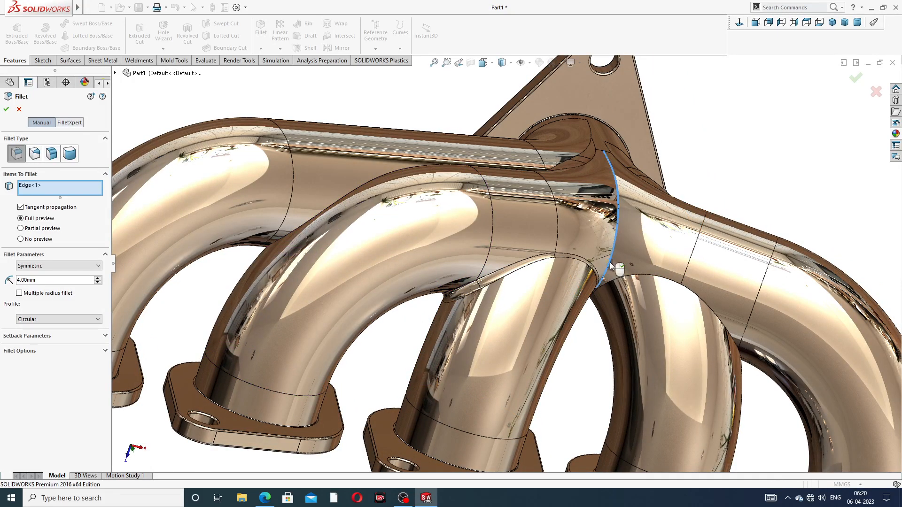
mouse_move(610, 266)
middle_down()
mouse_move(592, 248)
mouse_move(625, 266)
middle_up()
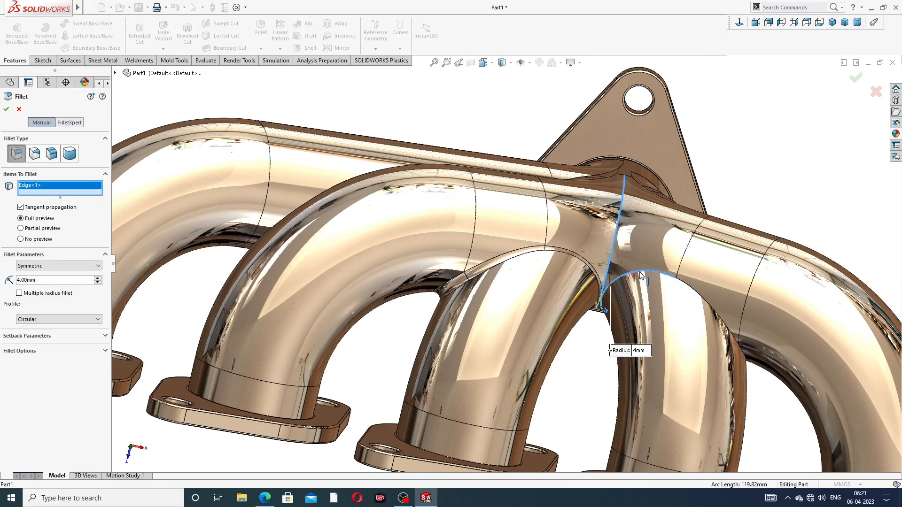
click(641, 275)
mouse_move(641, 275)
middle_down()
mouse_move(655, 282)
mouse_move(638, 291)
middle_up()
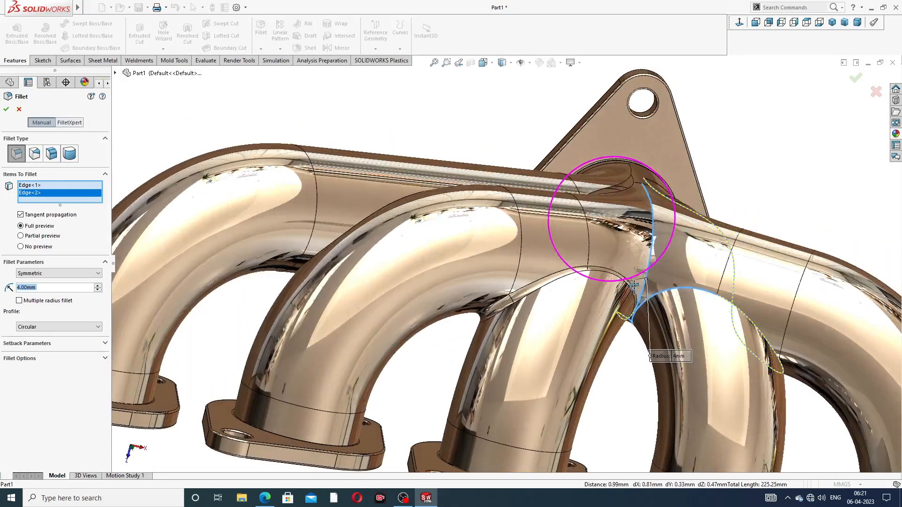
click(300, 269)
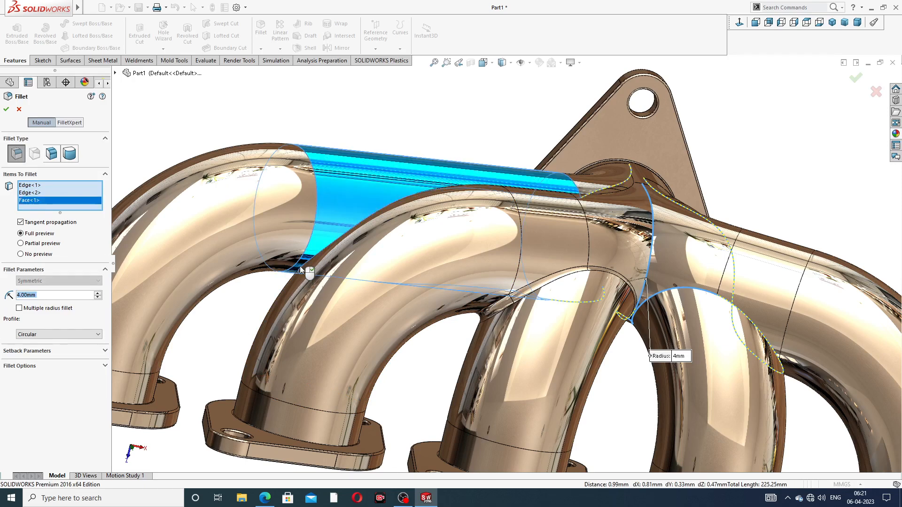
click(875, 91)
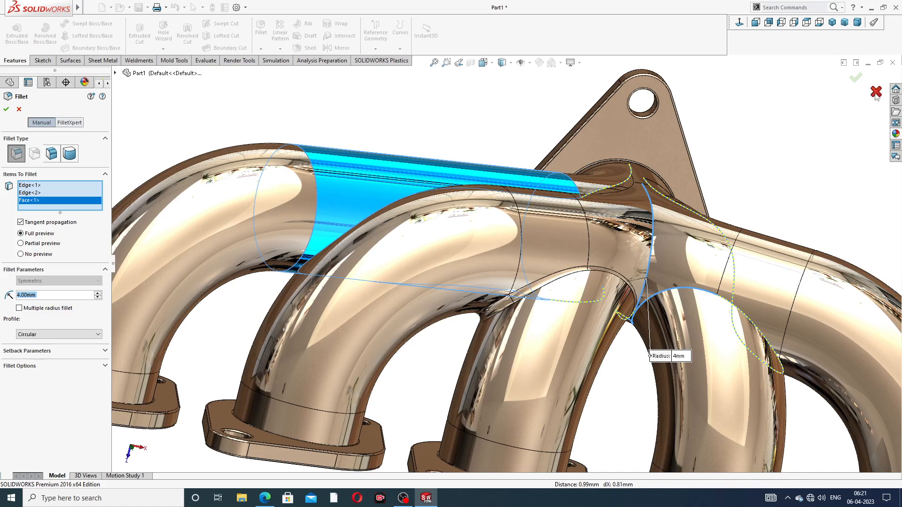
Examine the unfilleted junction edges of the fourth pipe and inspect the whole manifold from several angles.
key(f)
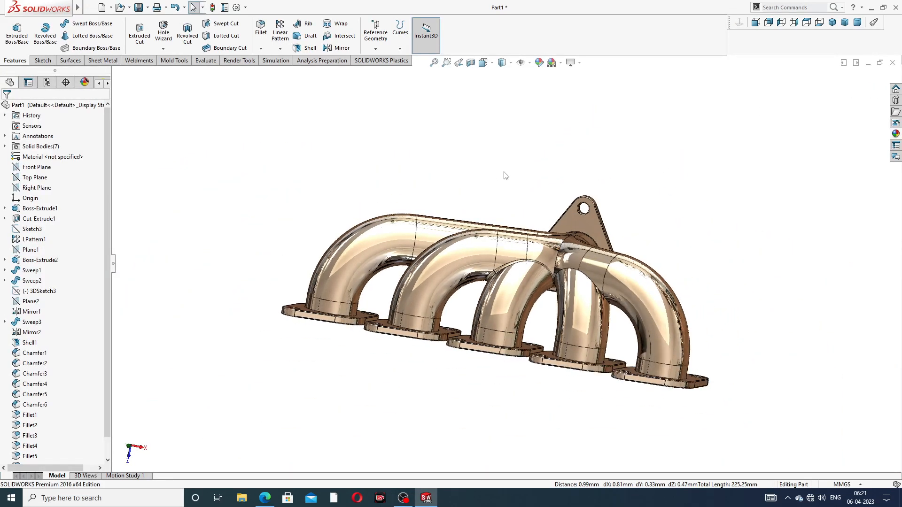
scroll(589, 282, down, 5)
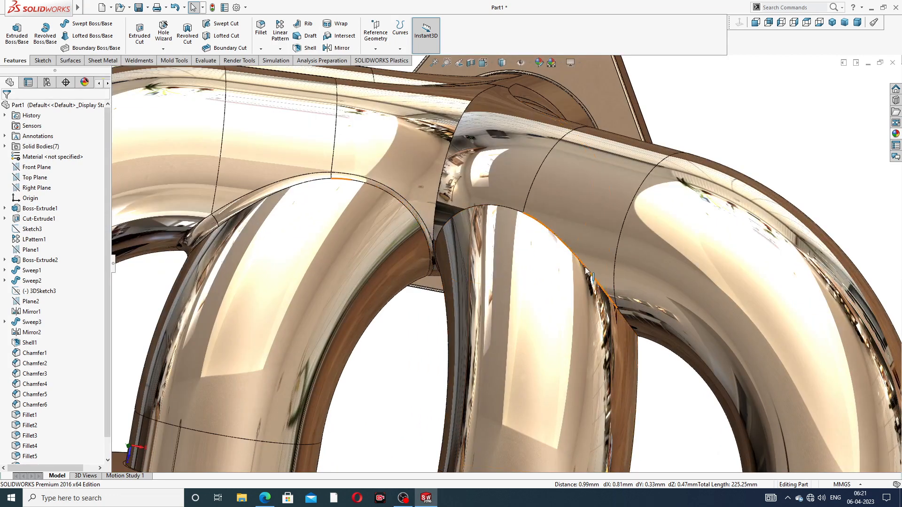
click(585, 269)
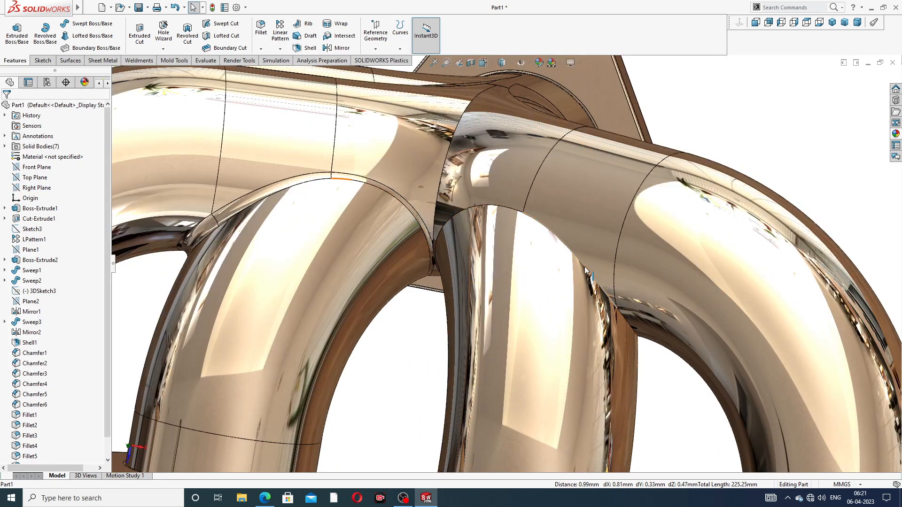
click(622, 318)
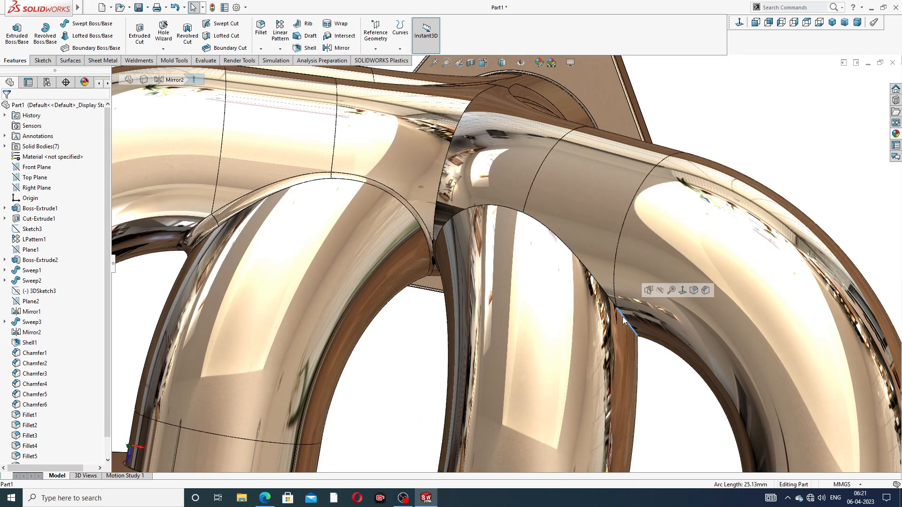
click(681, 102)
scroll(682, 105, up, 8)
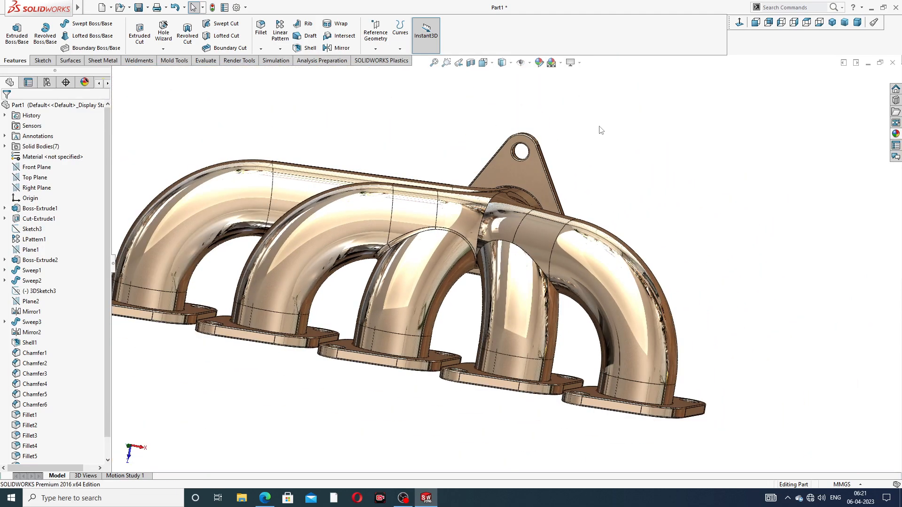
mouse_move(601, 130)
middle_down()
mouse_move(561, 101)
mouse_move(601, 128)
middle_up()
scroll(601, 129, up, 3)
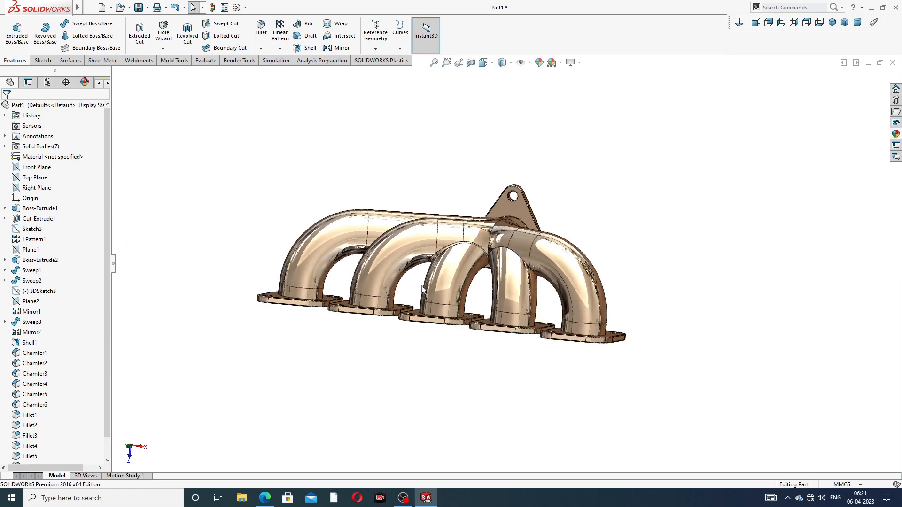
middle_drag(410, 289, 415, 361)
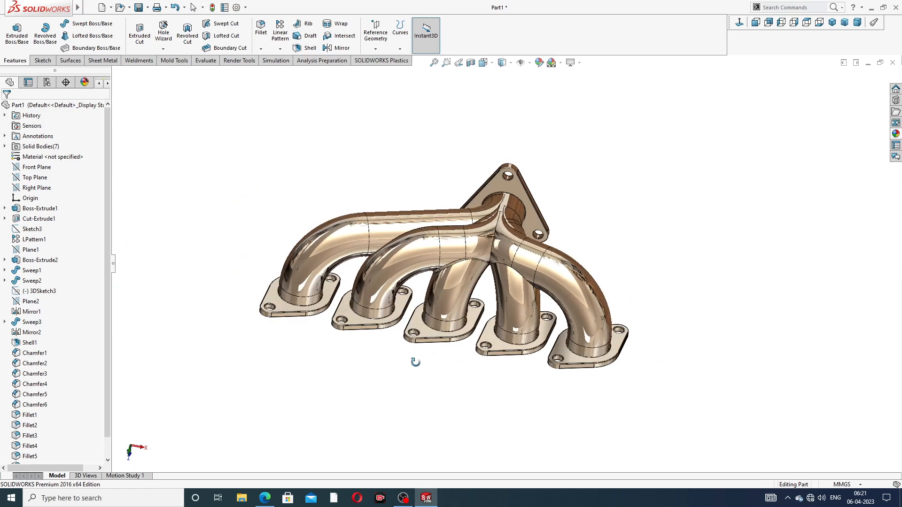
scroll(471, 252, down, 2)
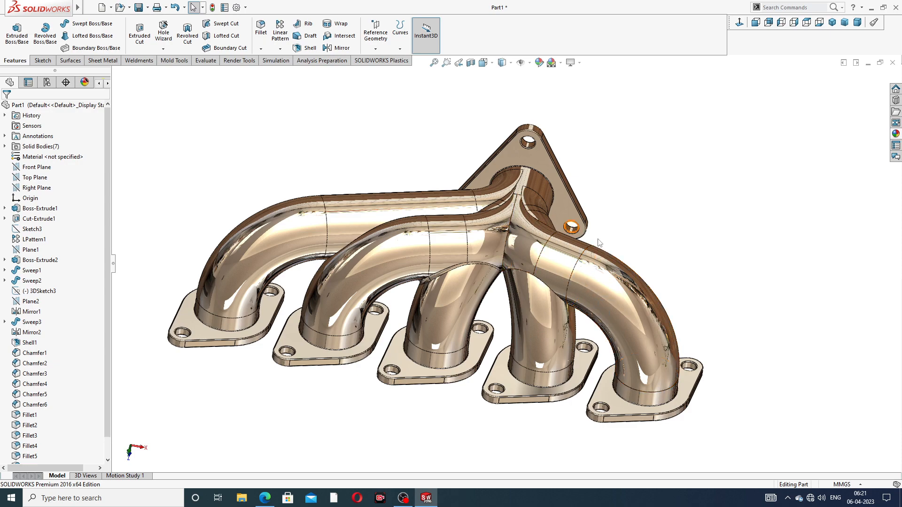
middle_drag(655, 250, 644, 225)
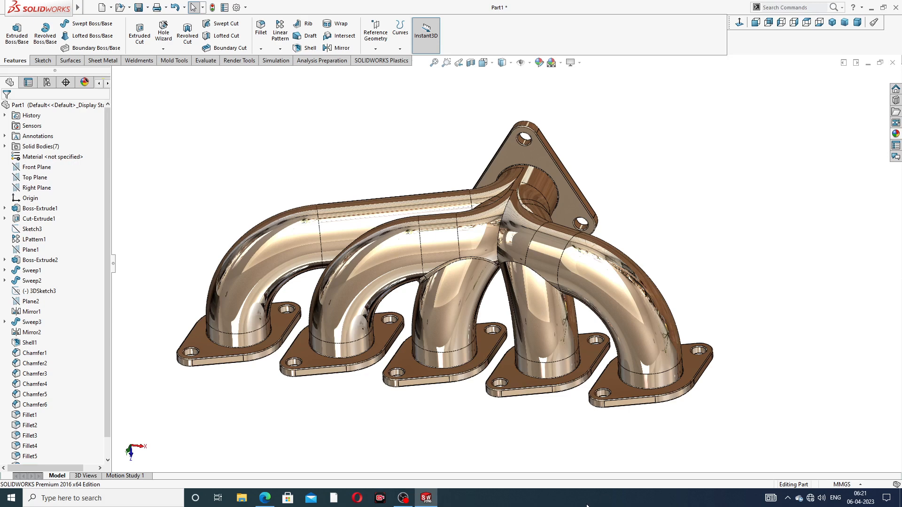